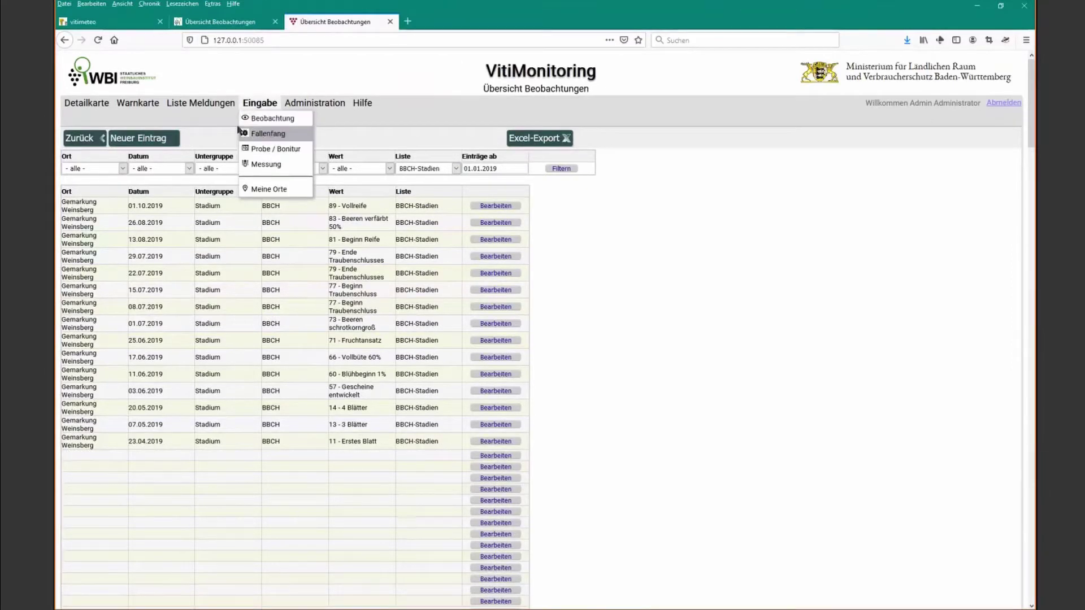
Step: Start a new observation entry dated 11.03.2021
click(160, 141)
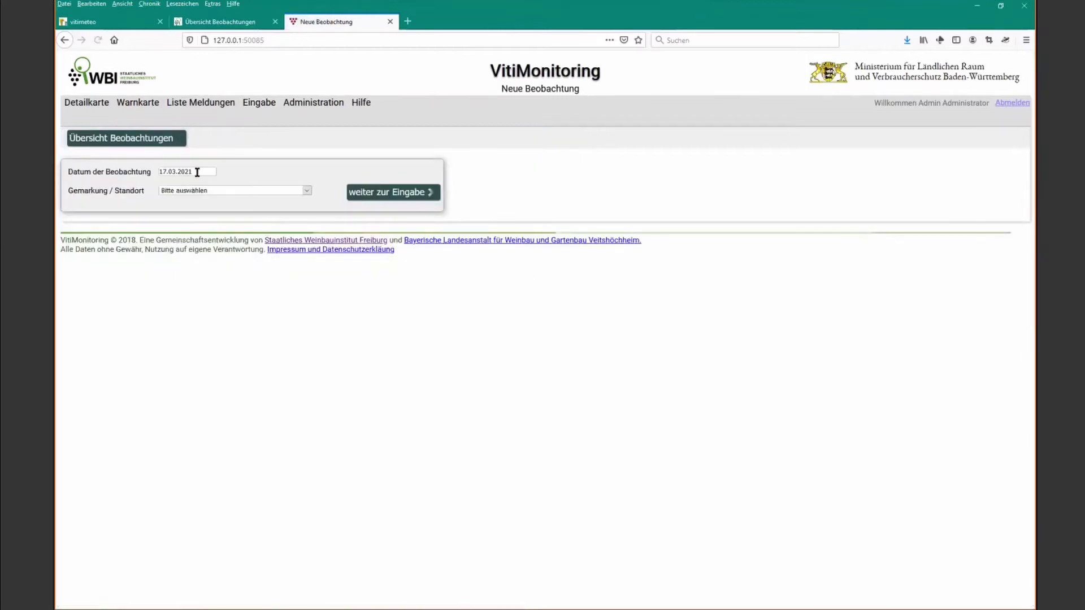
click(199, 172)
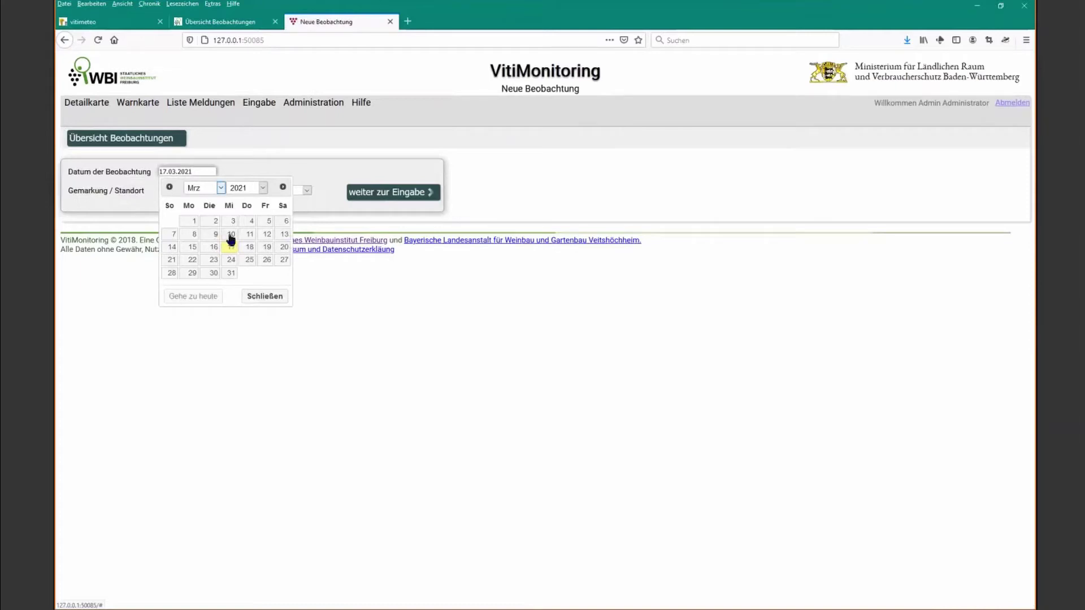
click(251, 235)
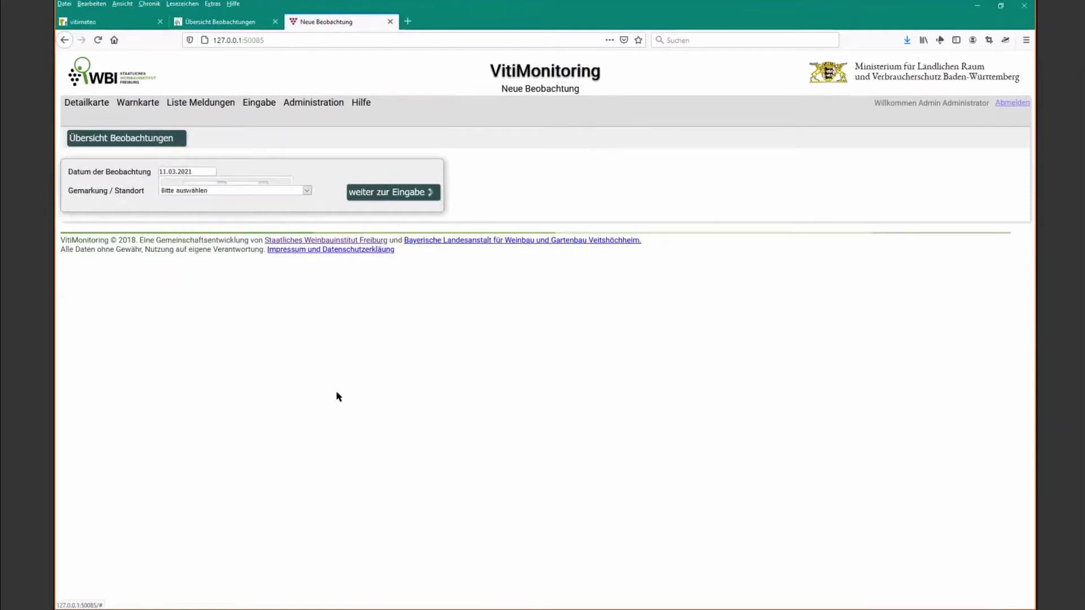
Step: Browse the Gemarkung site list without choosing one, then log out of the administrator account
click(236, 191)
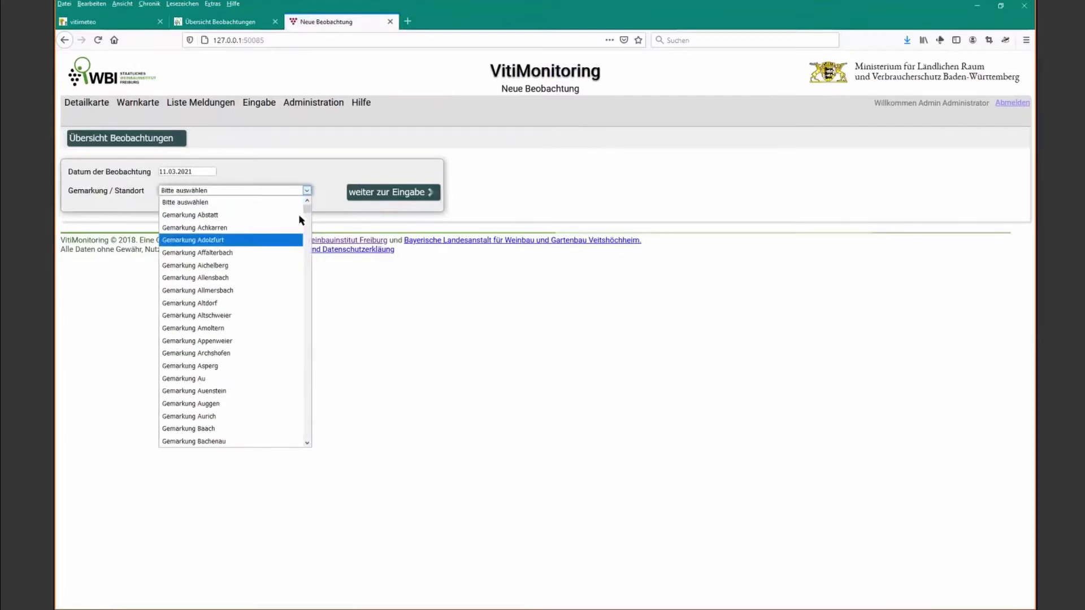
drag(309, 215, 305, 430)
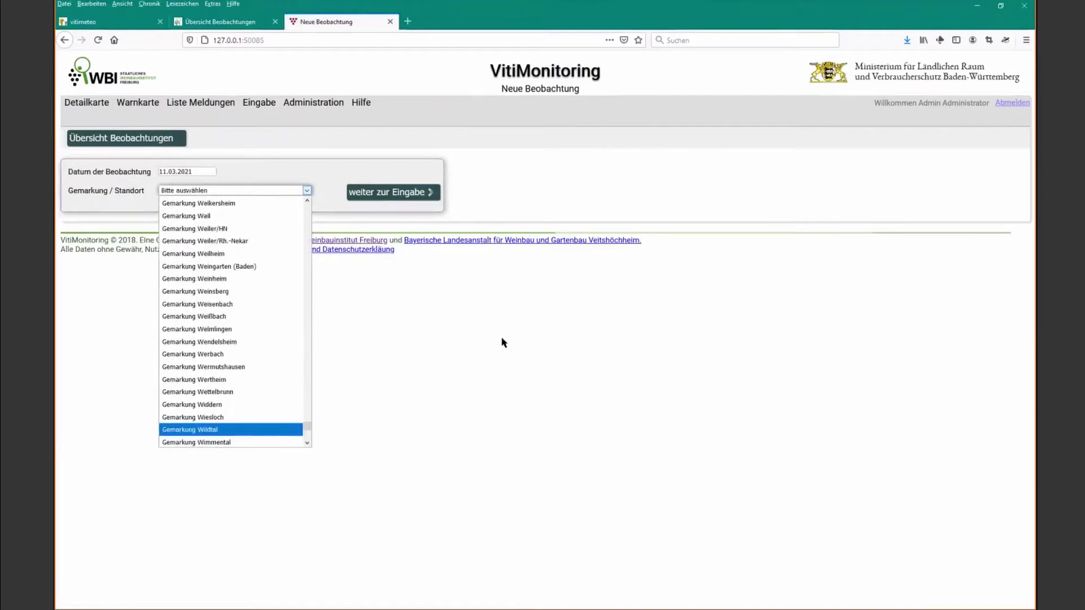
click(981, 135)
click(1012, 104)
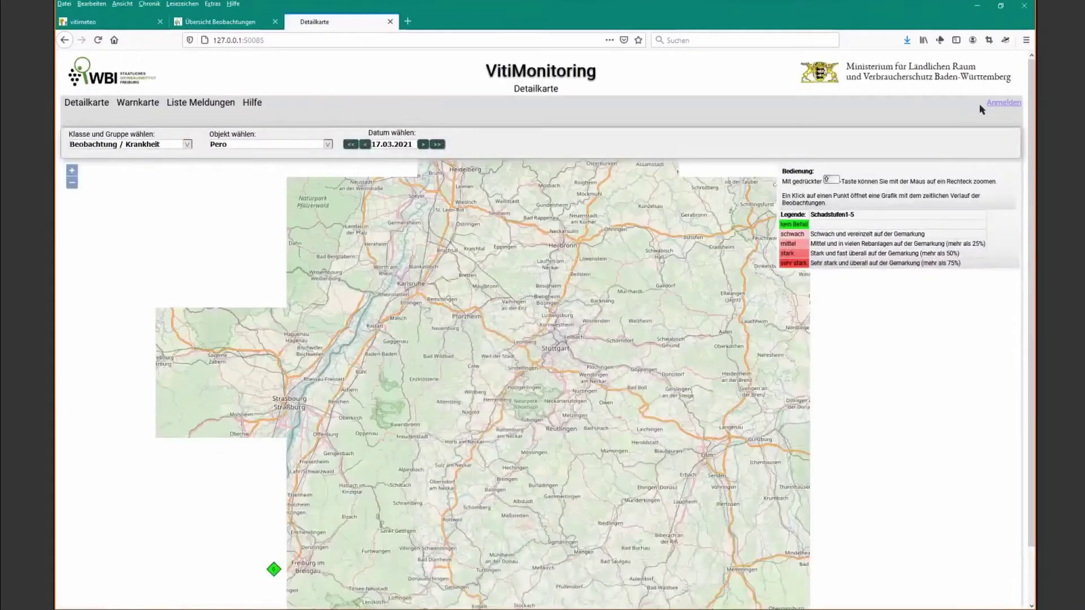
Step: Sign in through the Anmeldung dialog with the other user's account name and password
click(997, 105)
text(WBI13)
key(Tab)
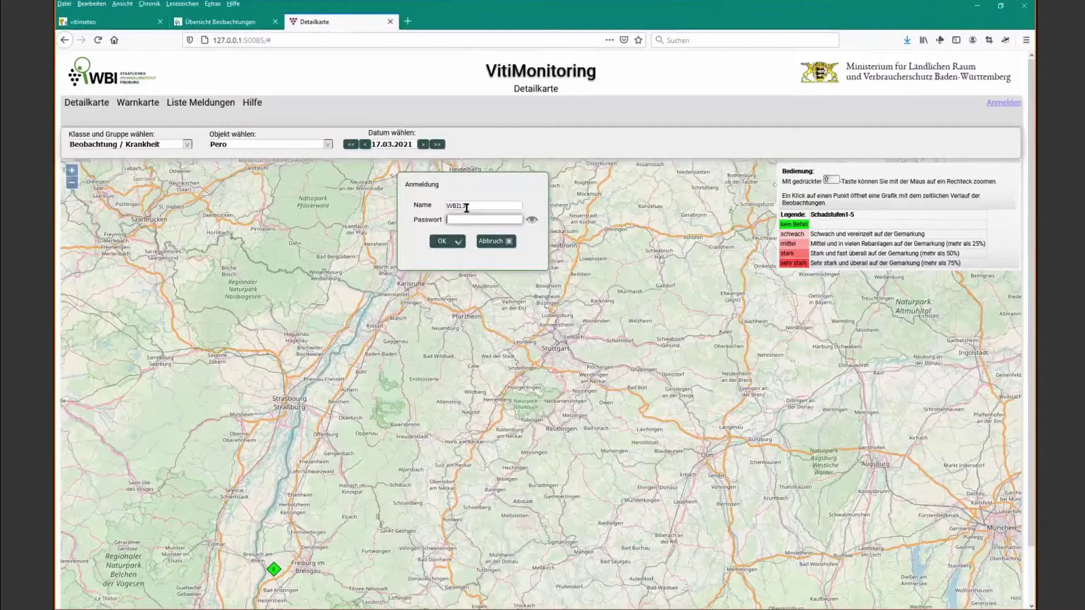
text(******)
key(Return)
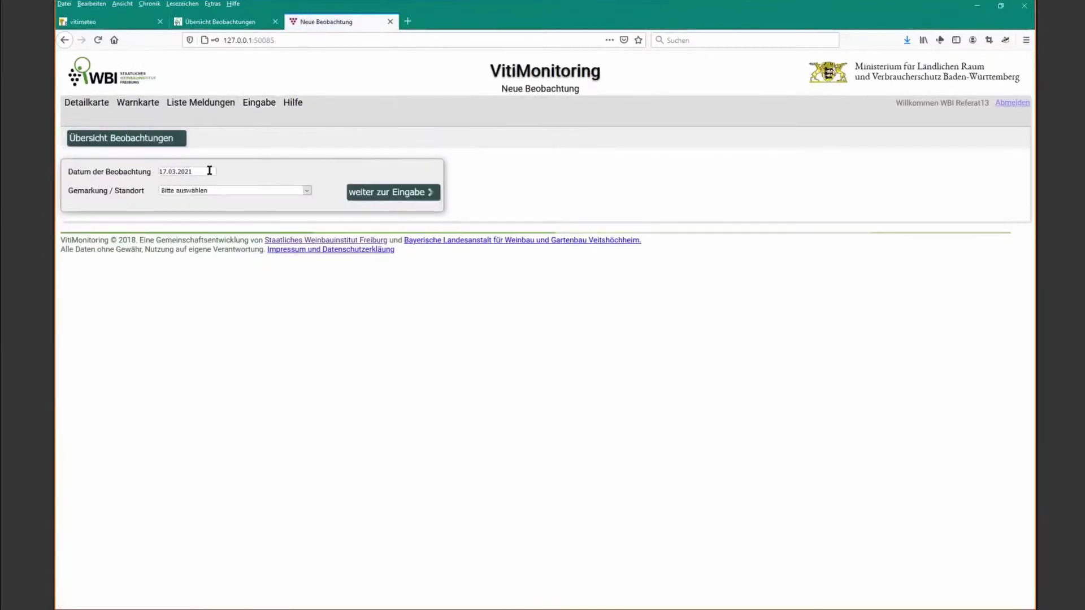
Step: Date the observation 11.03.2021, choose Gemarkung Freiburg, and continue to the entry page
click(206, 171)
click(249, 235)
click(216, 191)
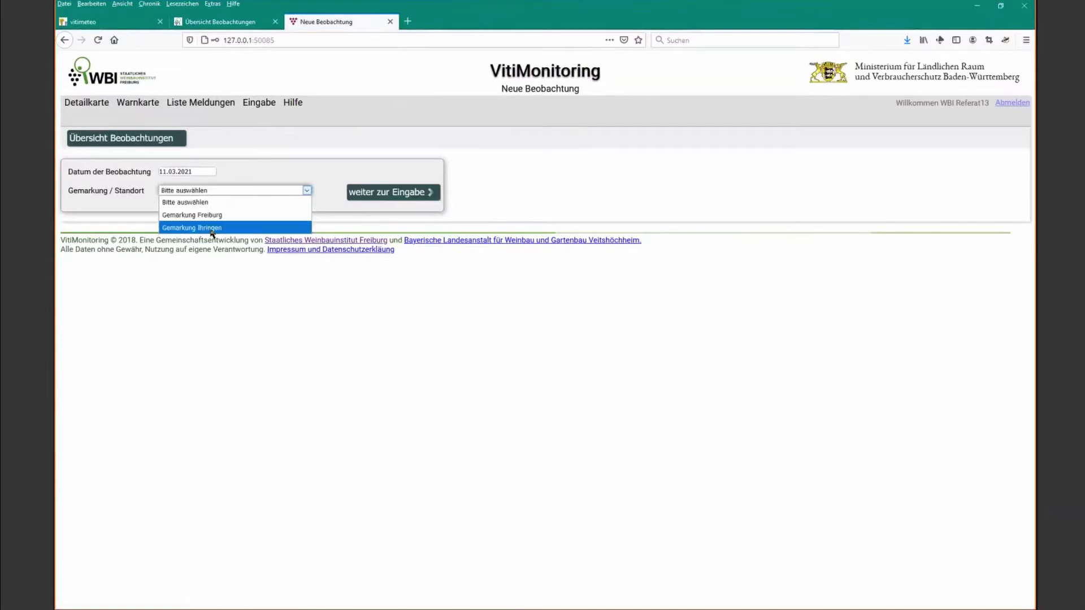
click(224, 217)
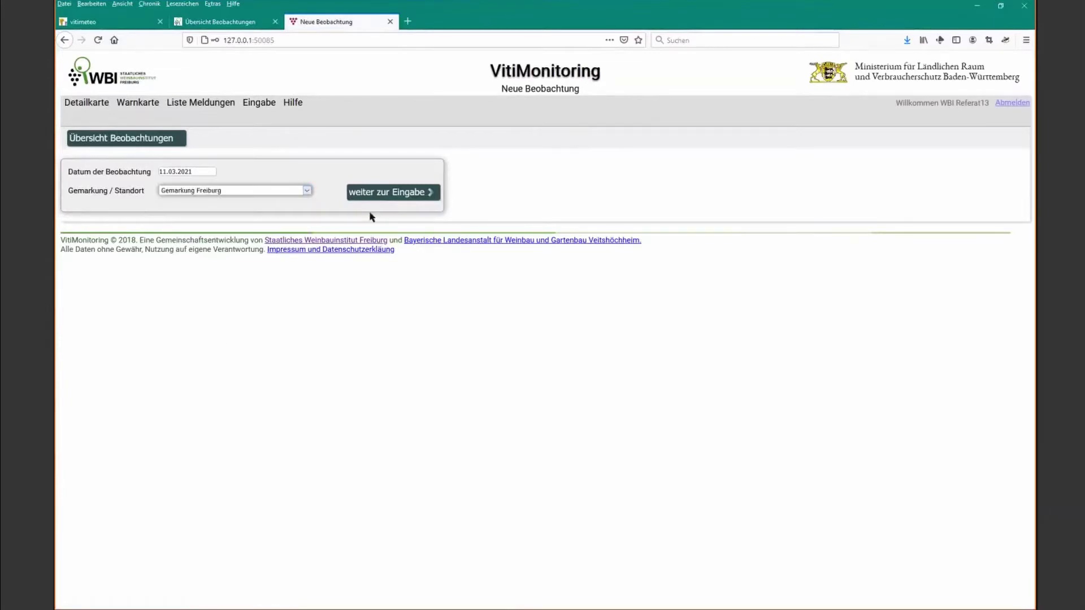
click(272, 191)
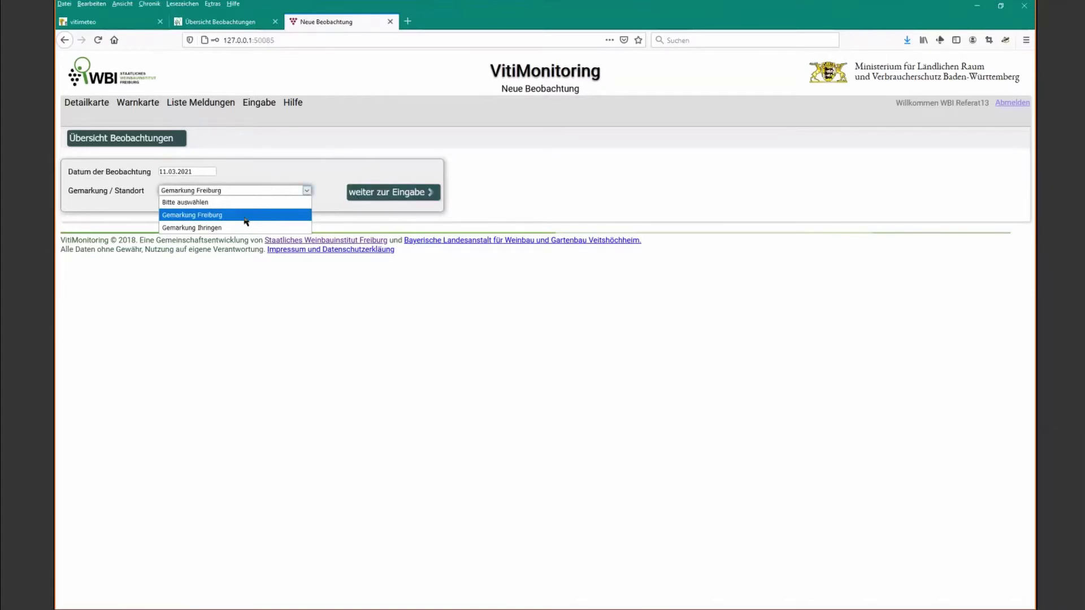
click(393, 197)
click(392, 192)
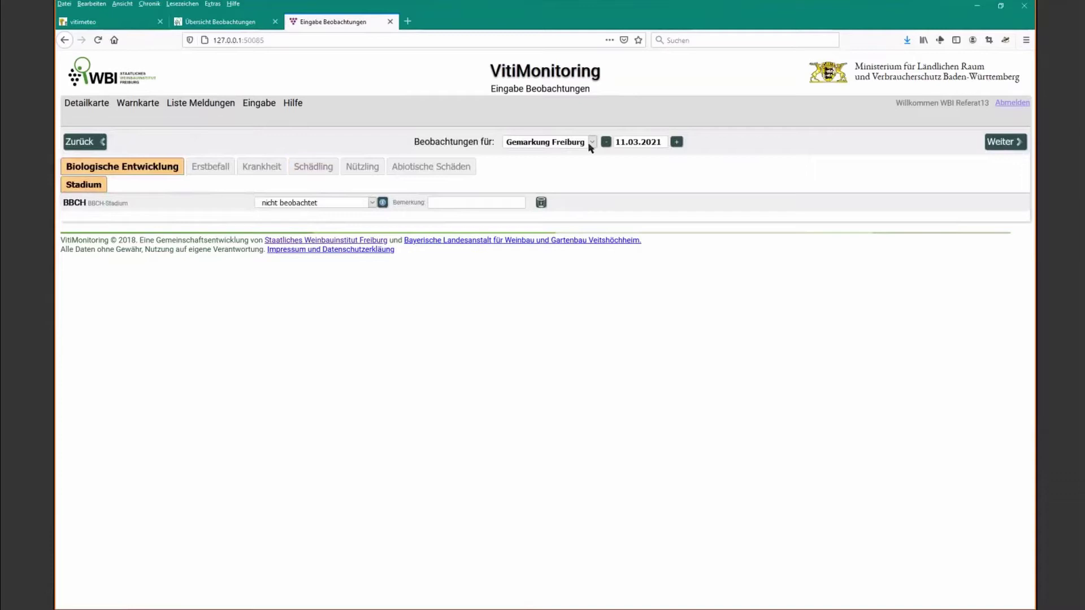
Step: Look through the BBCH growth-stage list, leaving it 'nicht beobachtet'
click(329, 204)
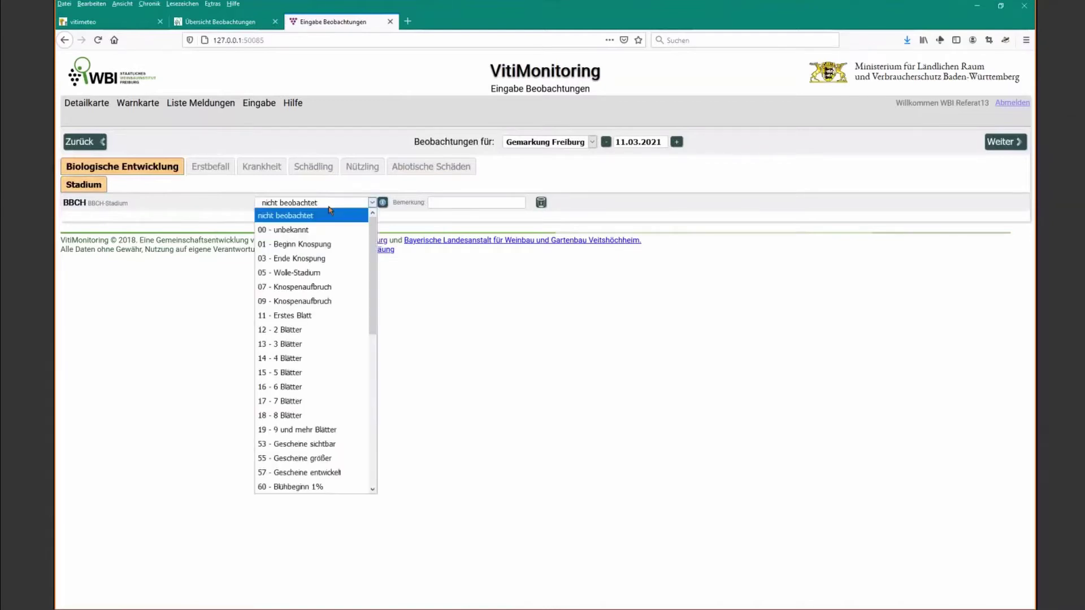
drag(372, 270, 380, 249)
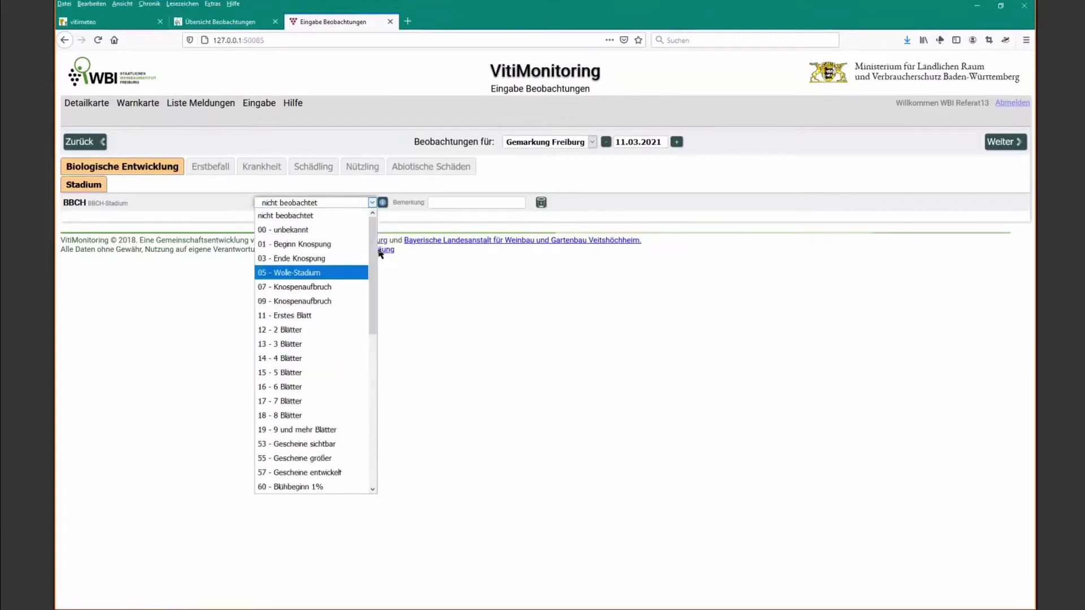
click(311, 222)
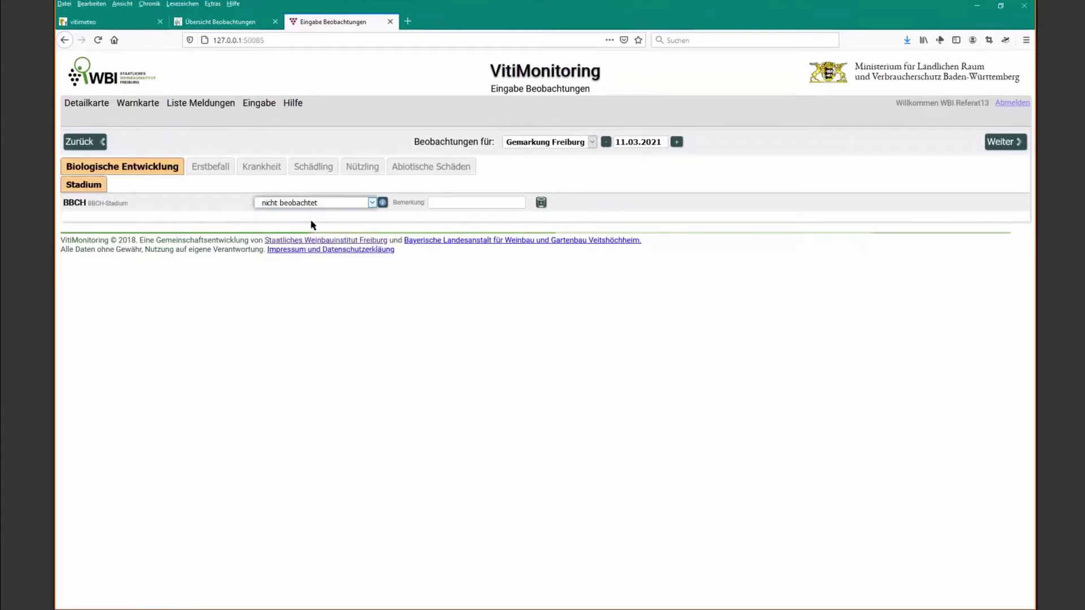
Step: Read the BBCH stage description reference, then bring up the Krankheit disease list
click(383, 203)
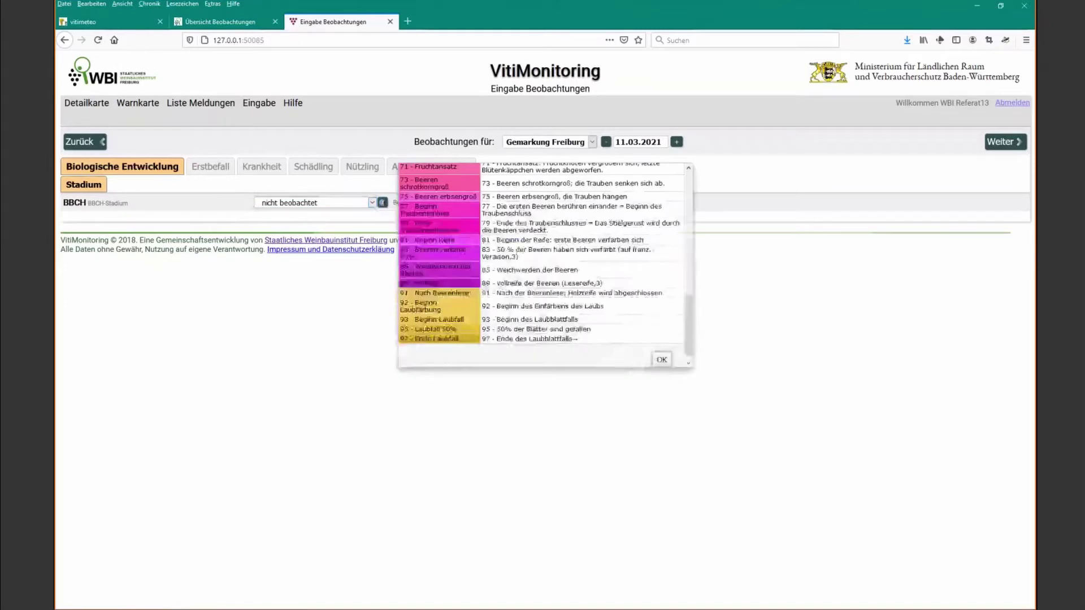
drag(688, 339, 688, 225)
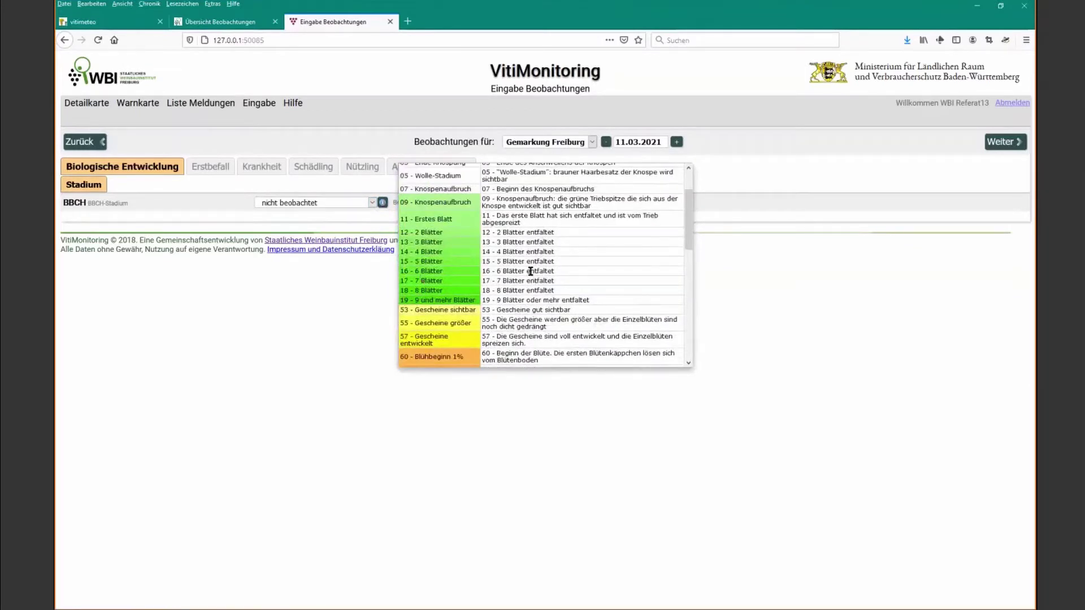
scroll(600, 307, down, 2)
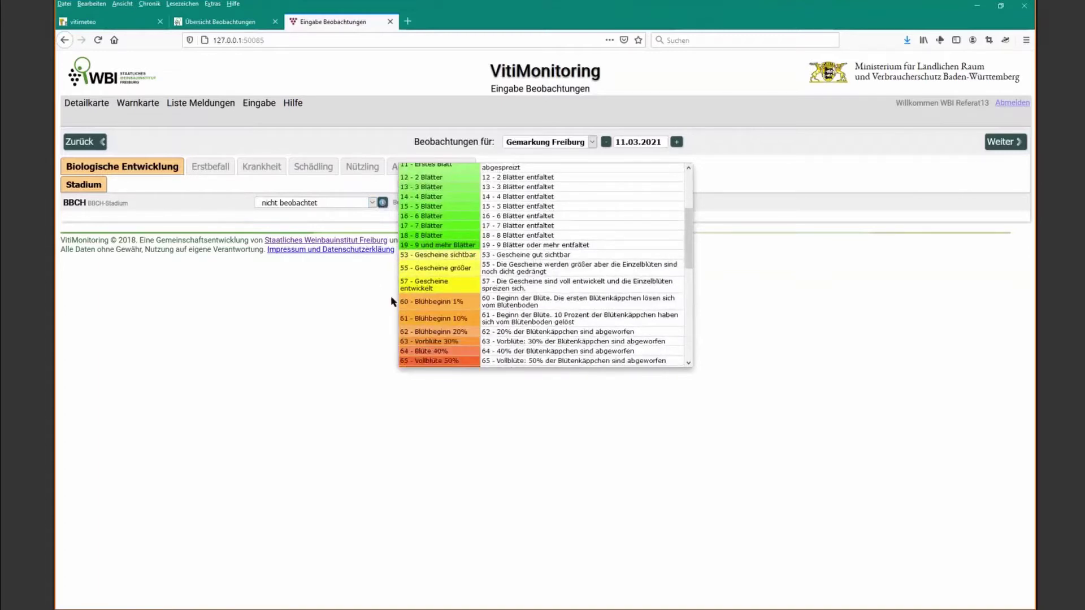
drag(689, 243, 697, 347)
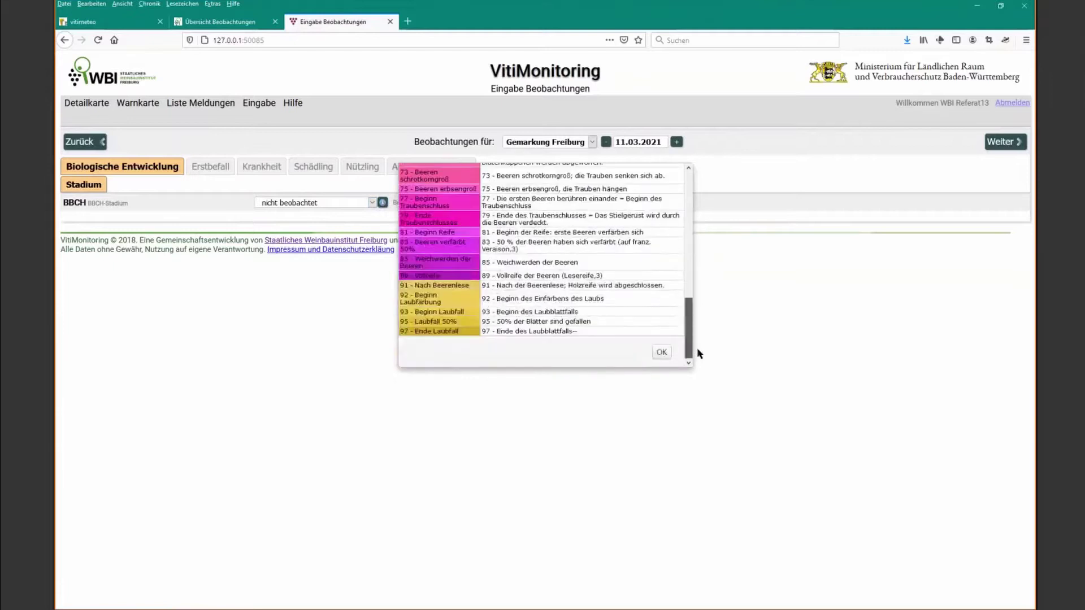
click(662, 354)
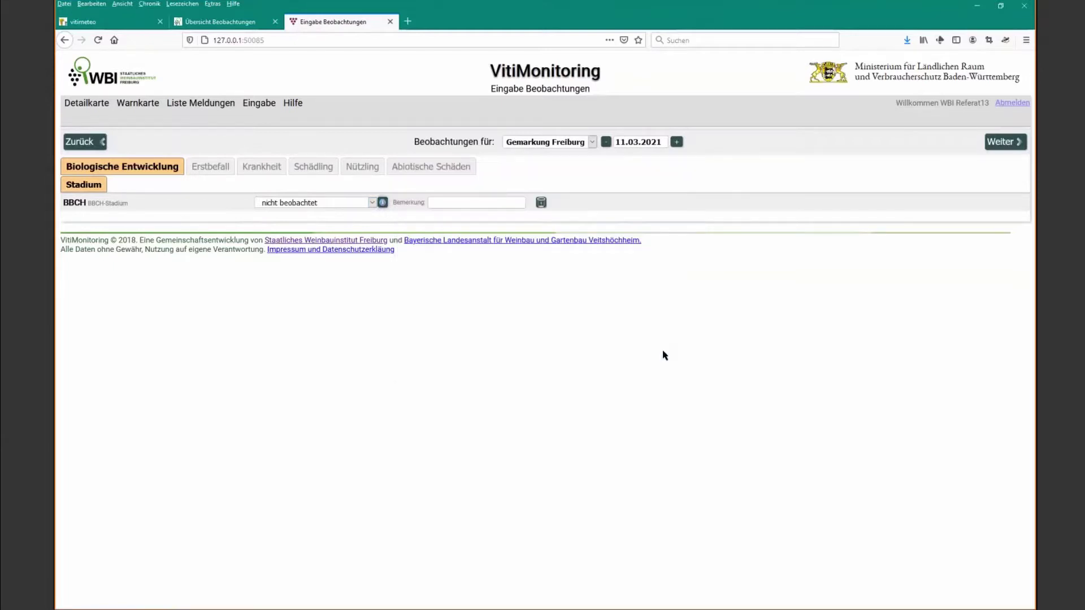
click(263, 170)
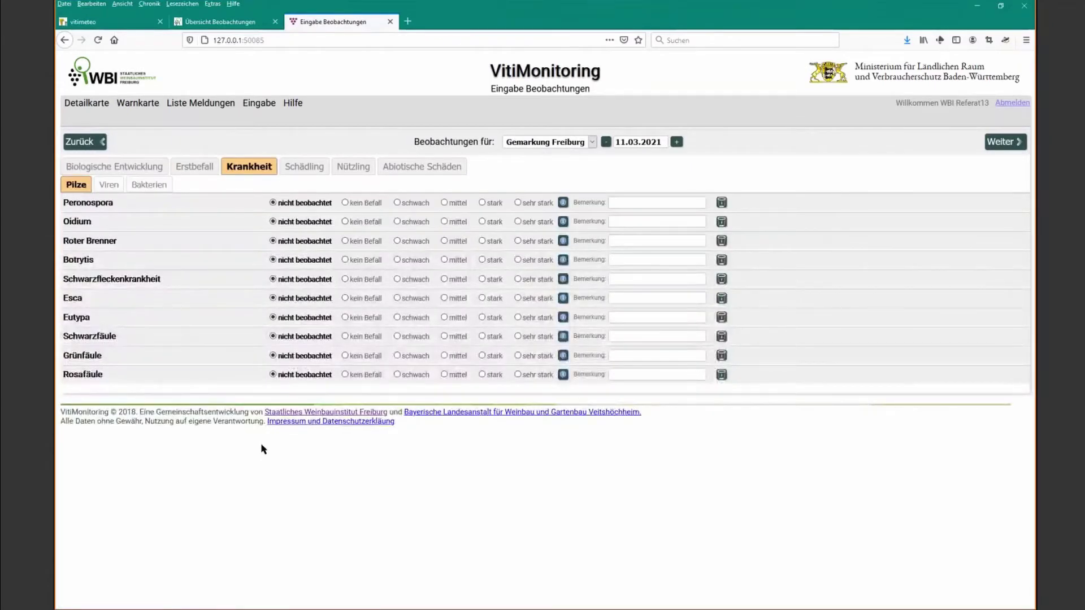
Step: Mark Peronospora as kein Befall, review the Schadstufen damage-level legend, then show the Viren list
click(347, 203)
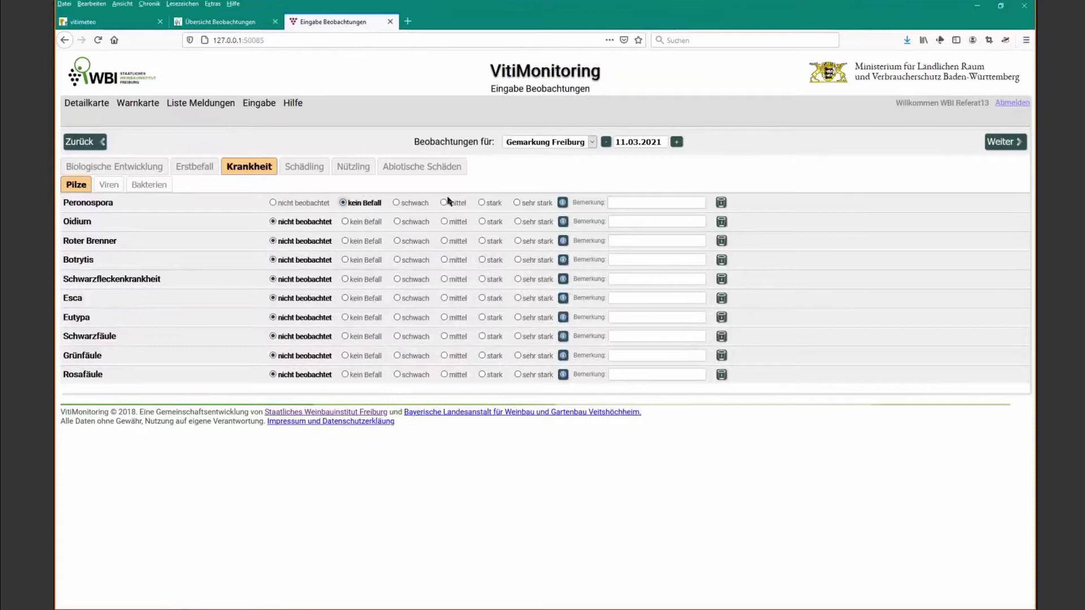
click(563, 204)
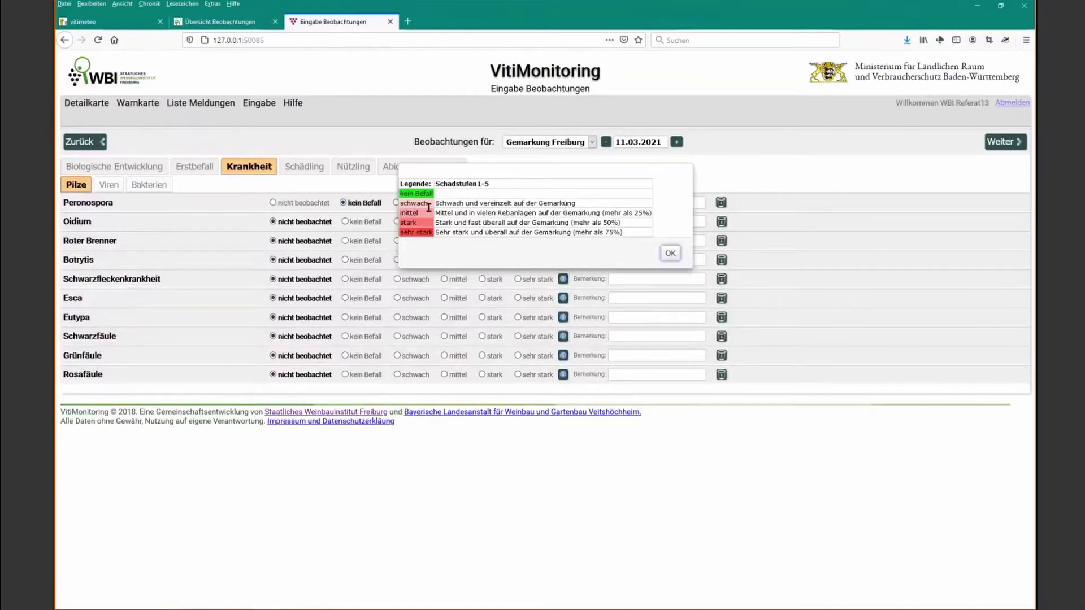
drag(438, 204, 590, 208)
click(591, 207)
drag(435, 214, 558, 223)
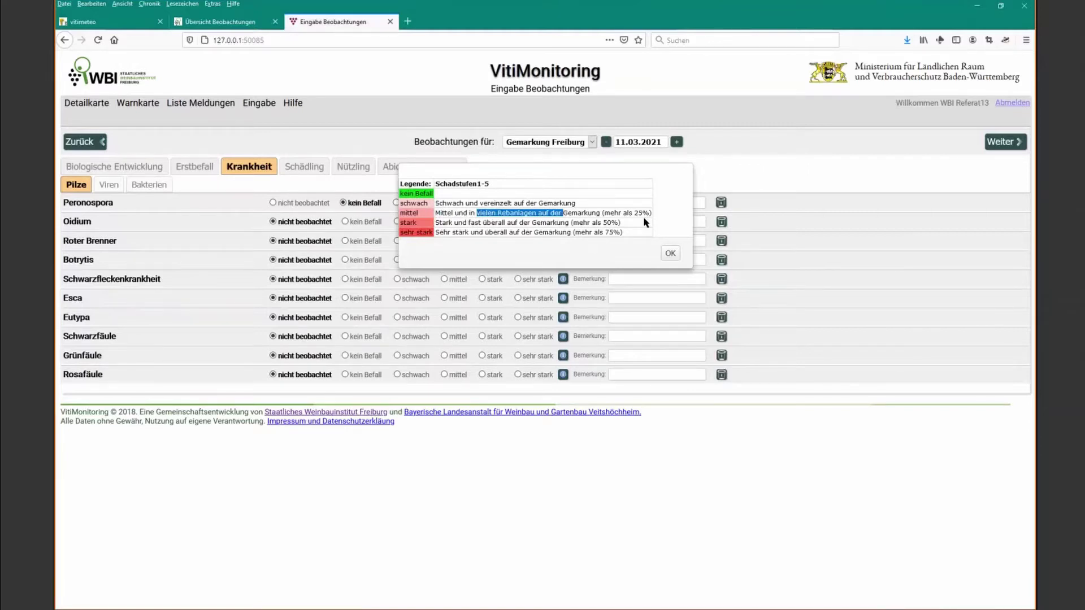
drag(571, 222, 622, 232)
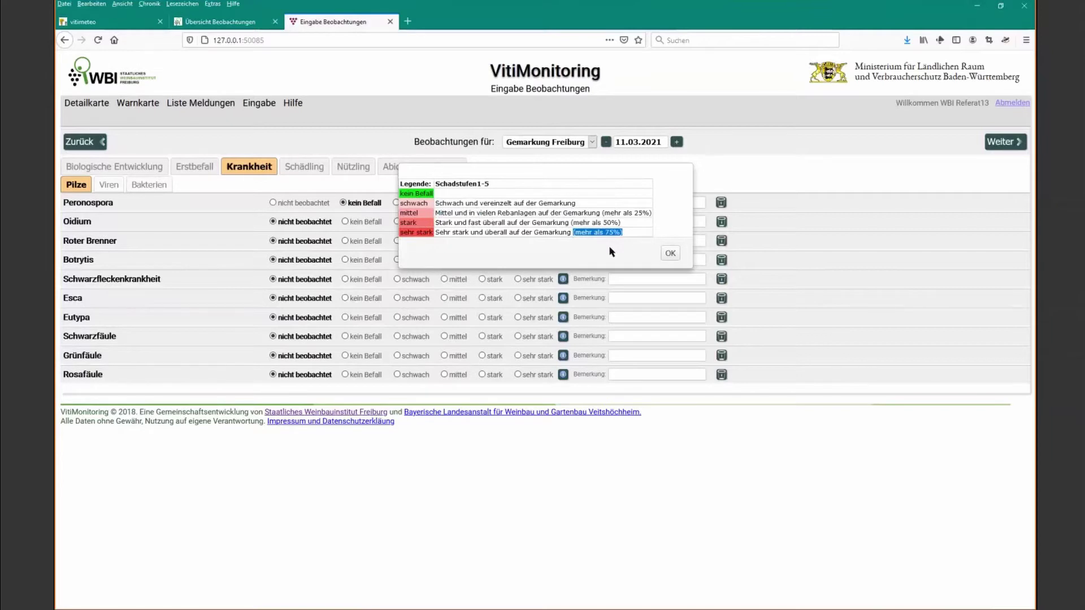
click(670, 254)
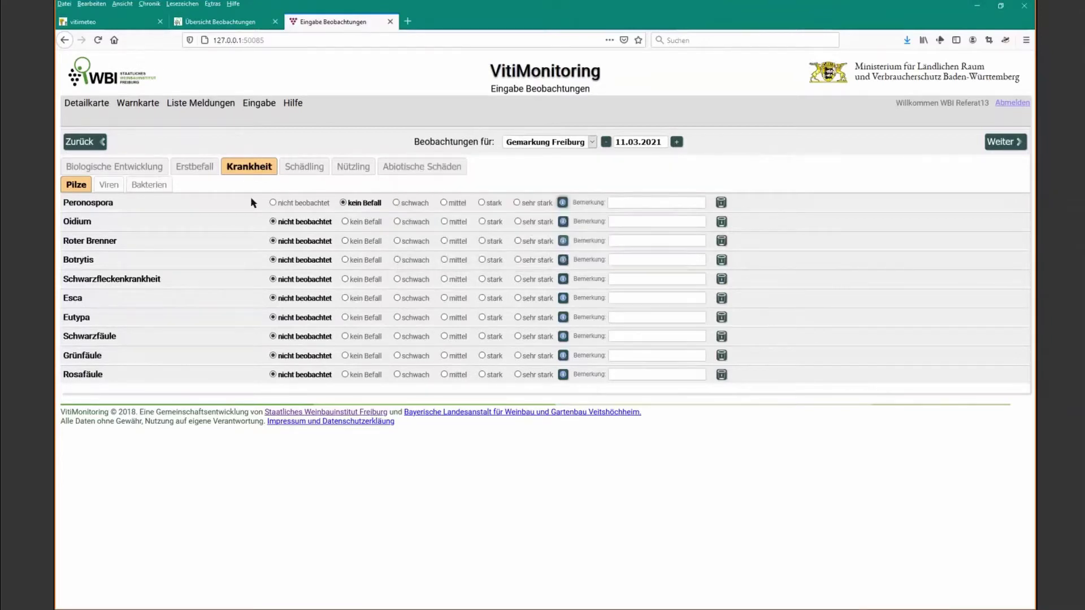
click(109, 185)
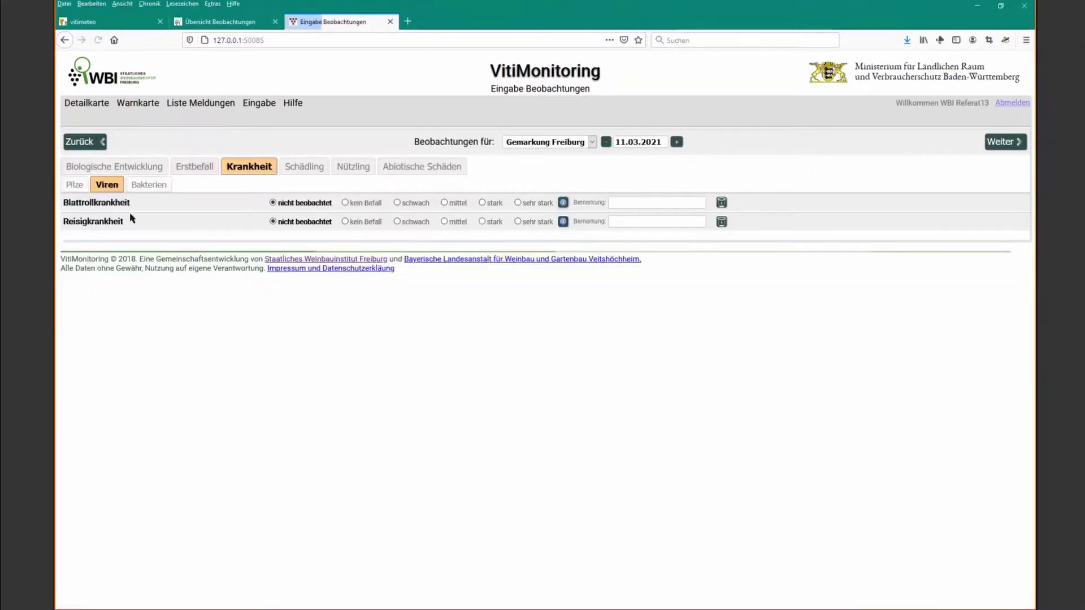
Step: Check the Viren severity legend, then rate Oidium schwach and Roter Brenner kein Befall
click(562, 221)
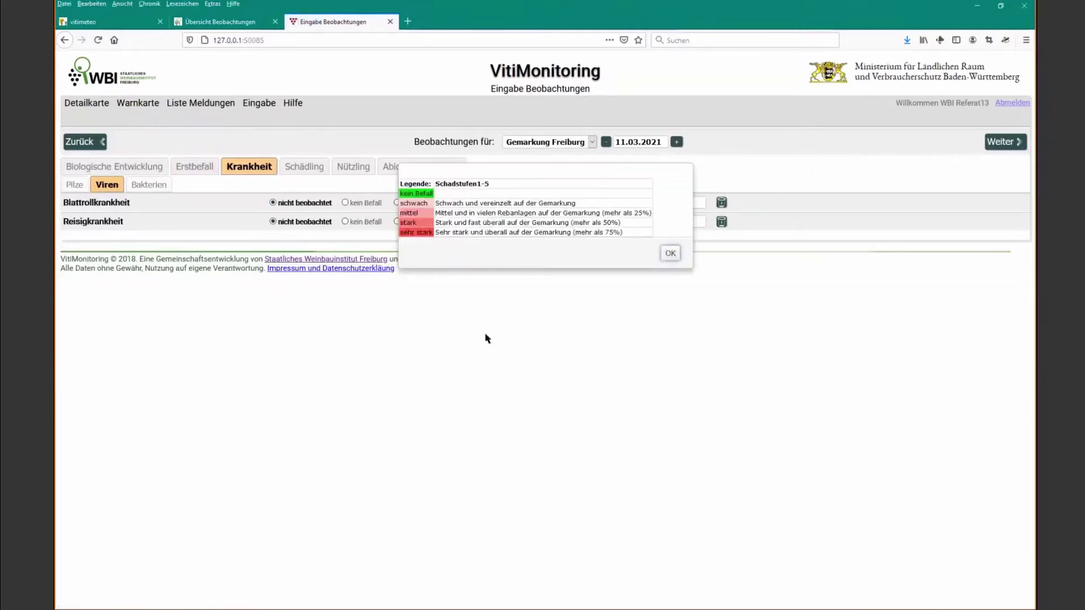
click(670, 254)
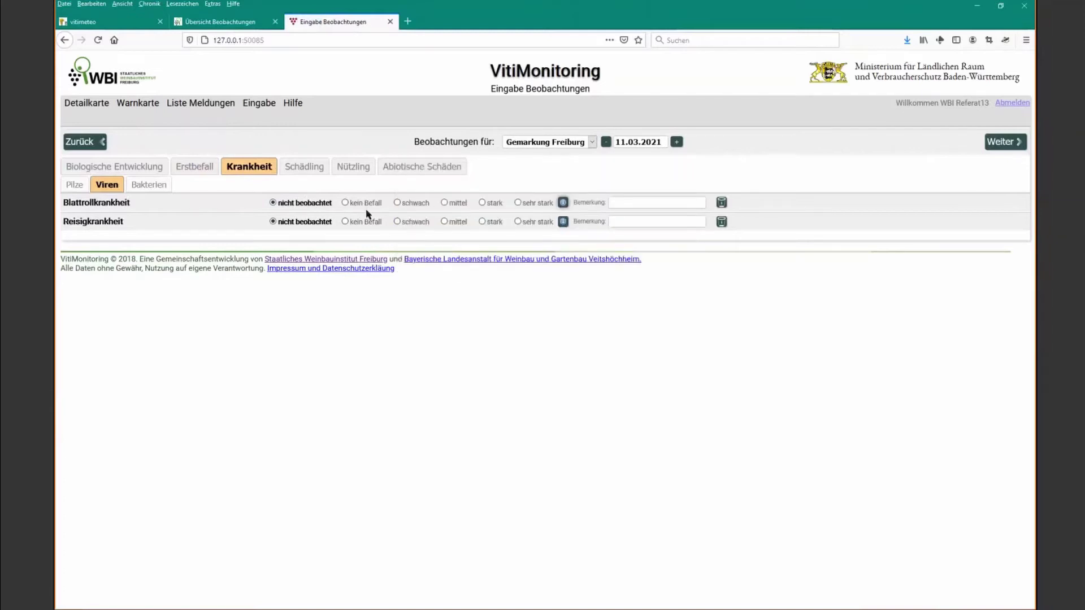
click(83, 186)
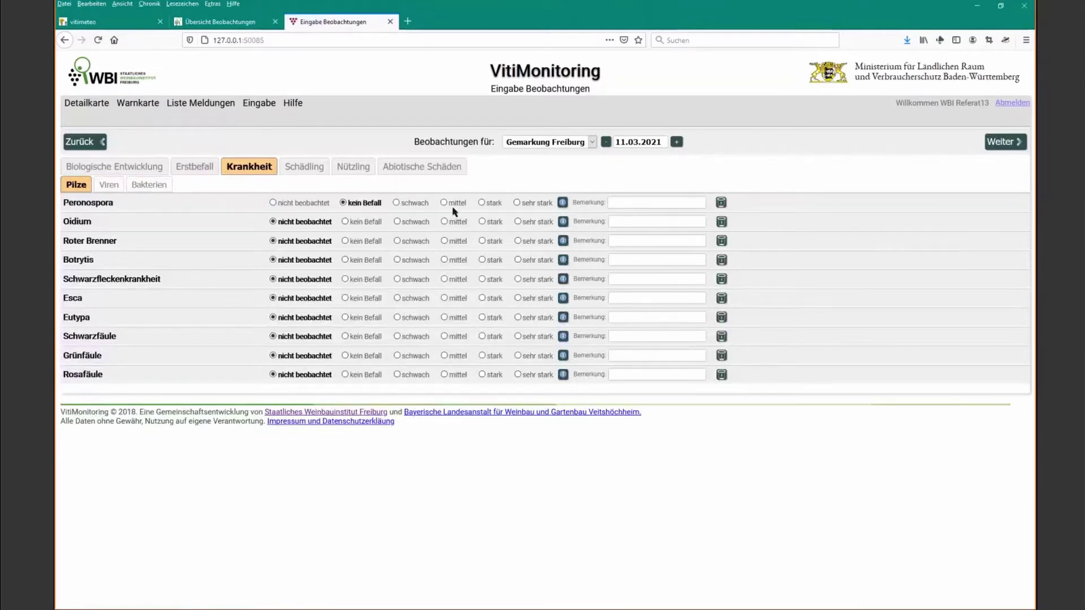
click(397, 222)
click(345, 241)
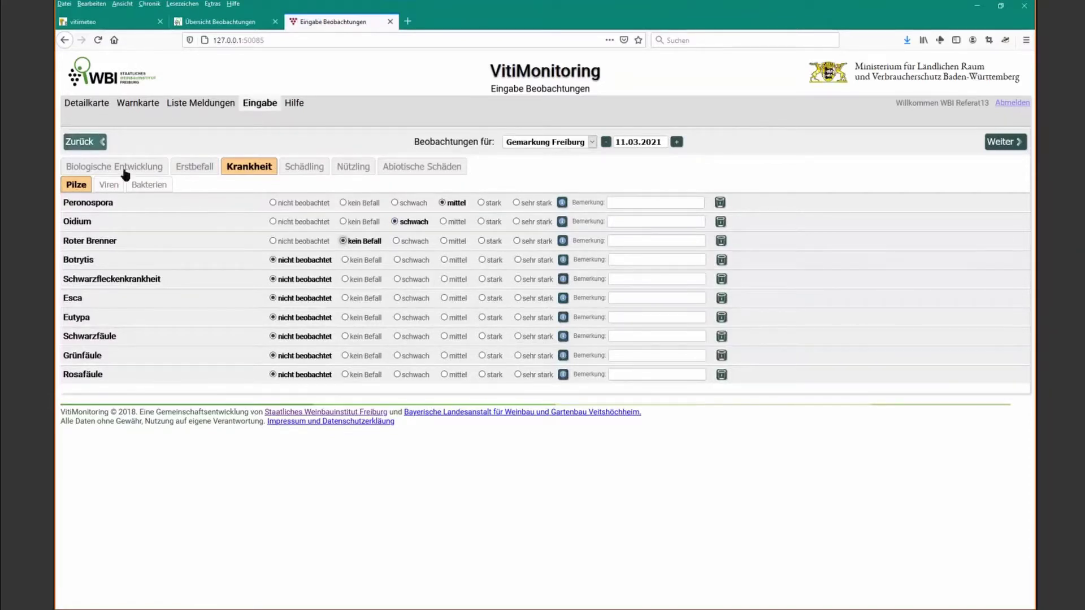
Step: Change the date to 03.03.2021 and rate Peronospora, Oidium and Roter Brenner kein Befall
click(641, 142)
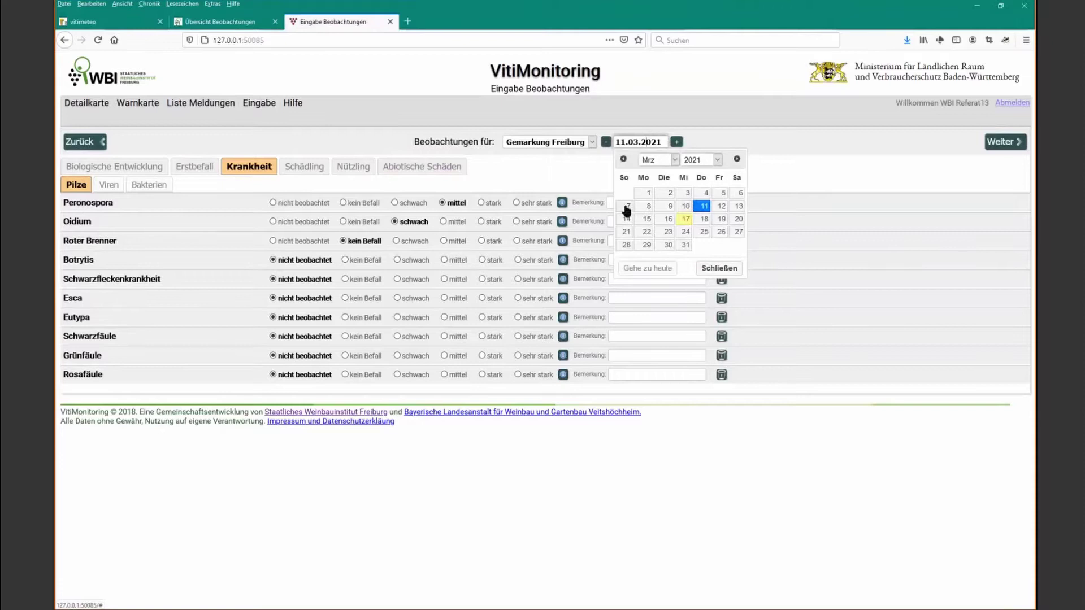
click(685, 193)
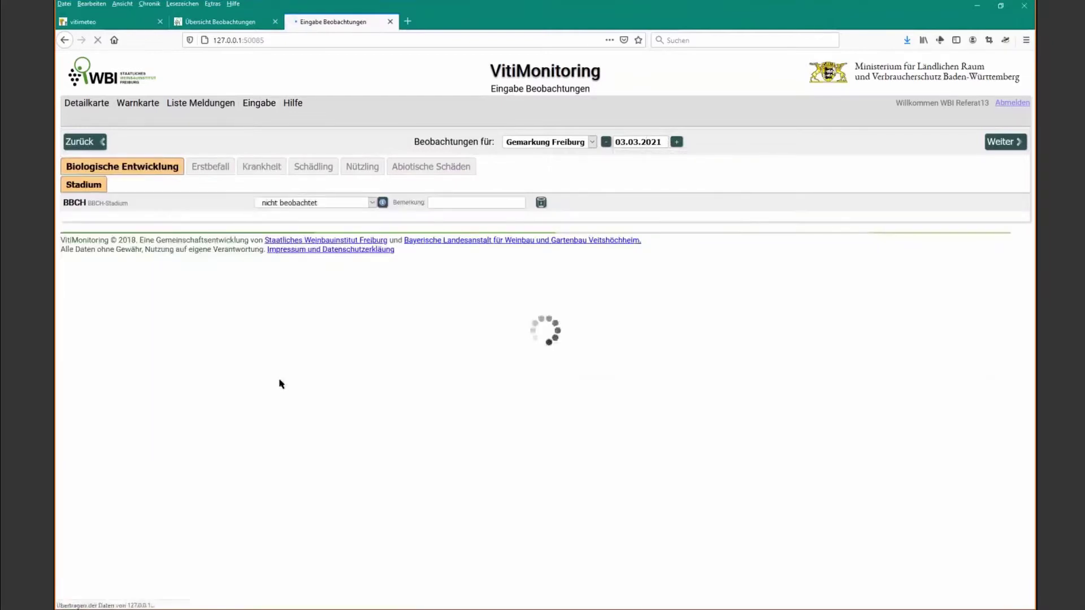
click(270, 168)
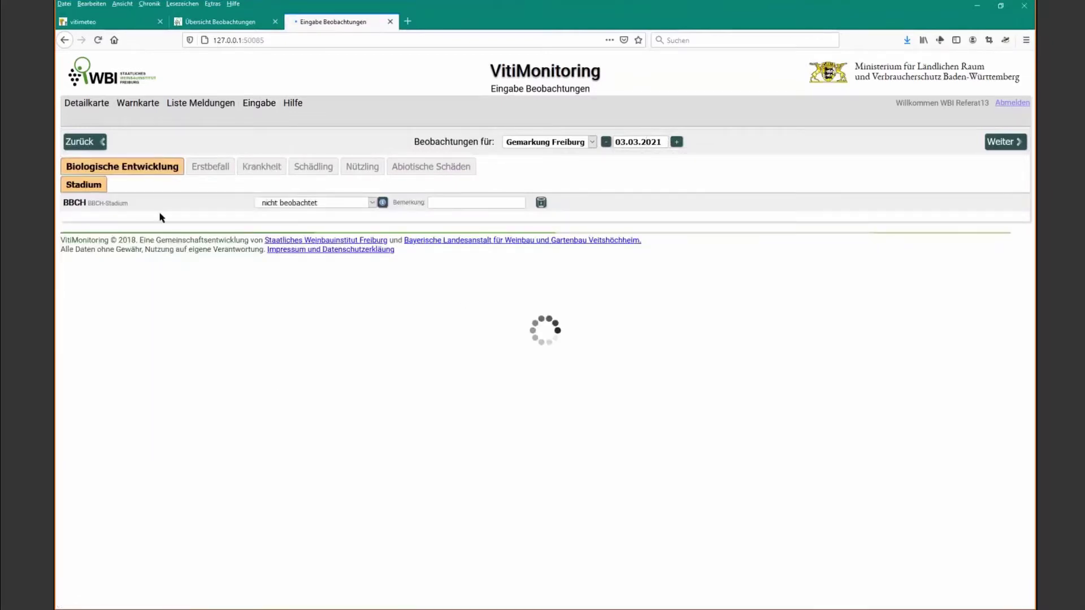
click(346, 204)
click(344, 221)
click(344, 241)
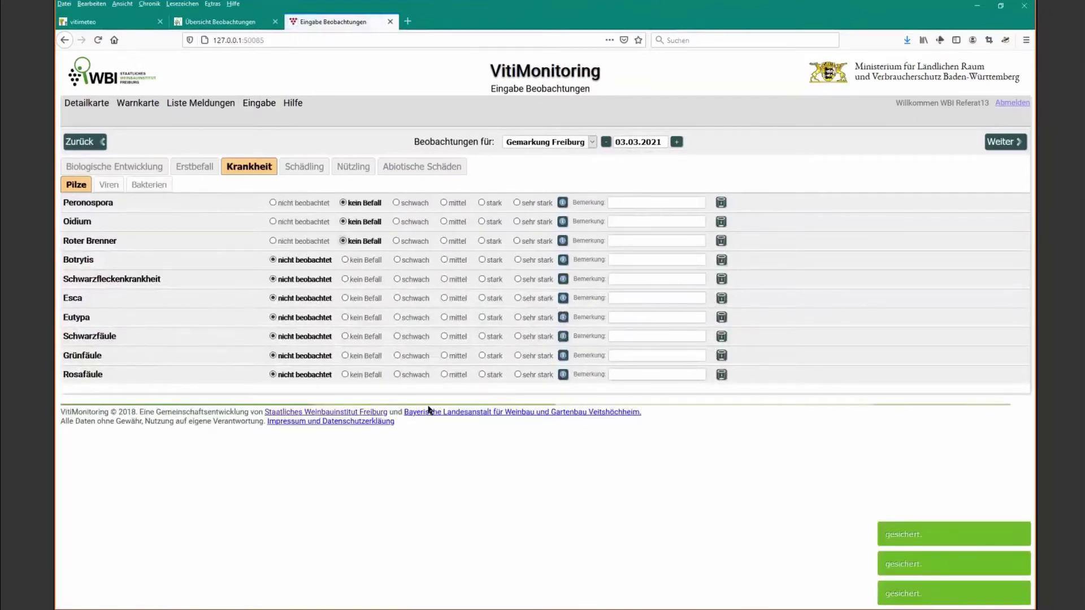
Step: Add a remark for Peronospora and recheck the calendar, keeping 03.03.2021
click(611, 204)
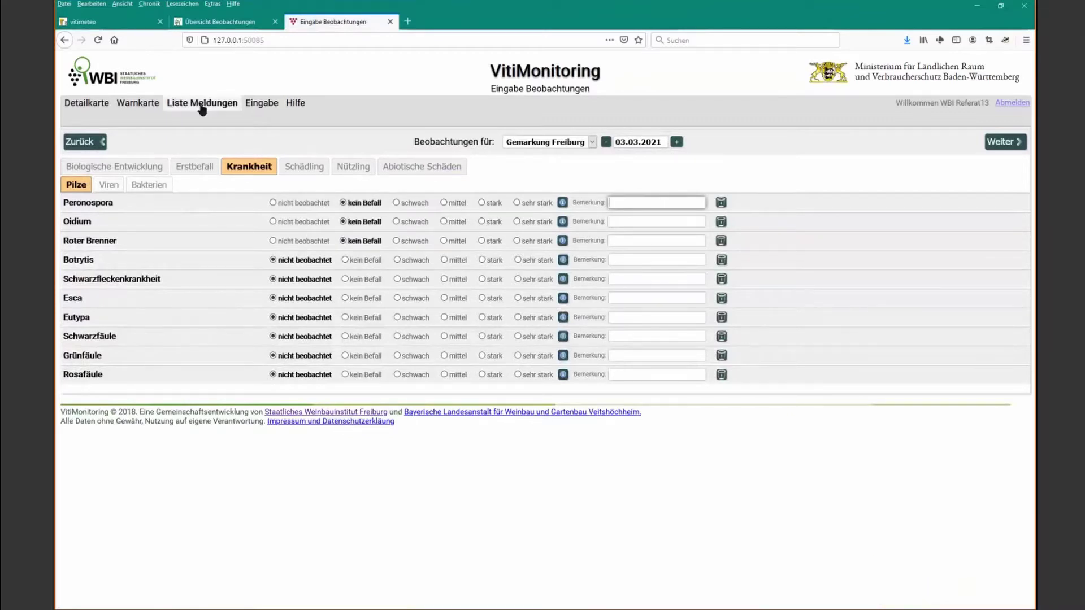
click(628, 202)
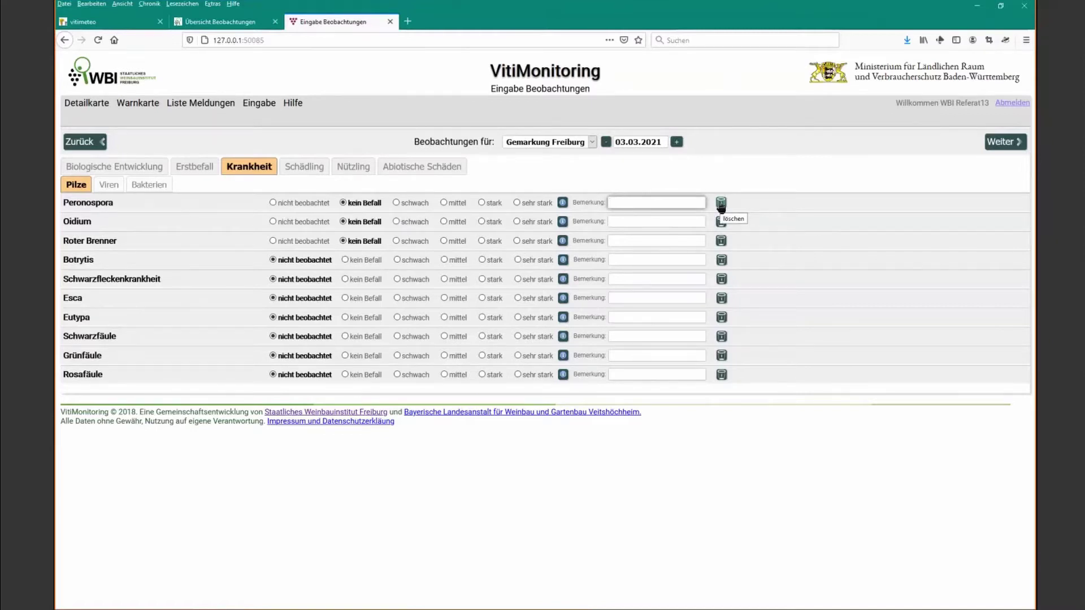
click(634, 141)
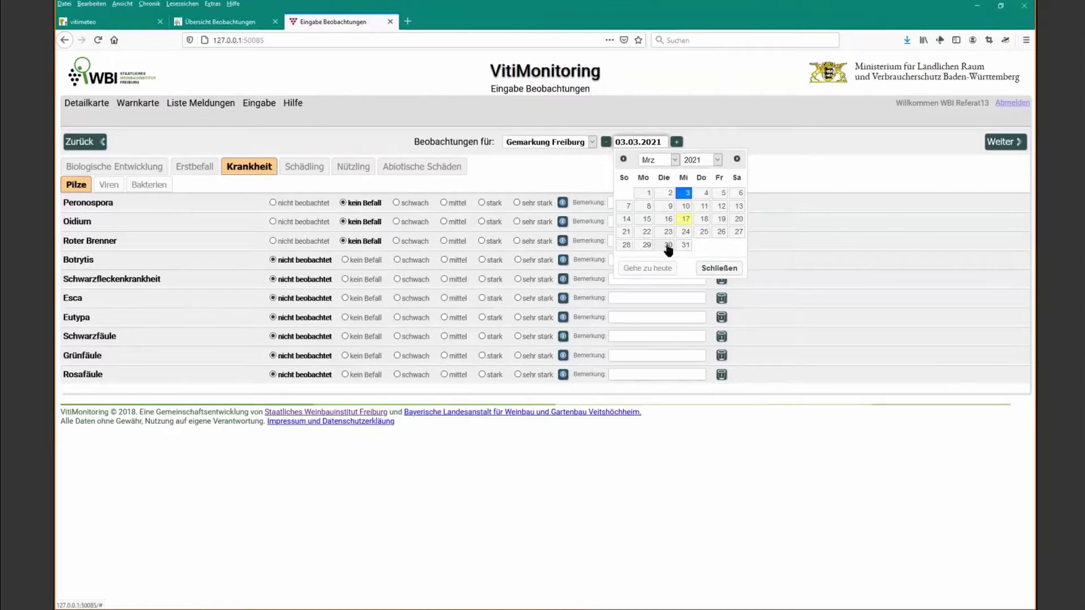
click(790, 180)
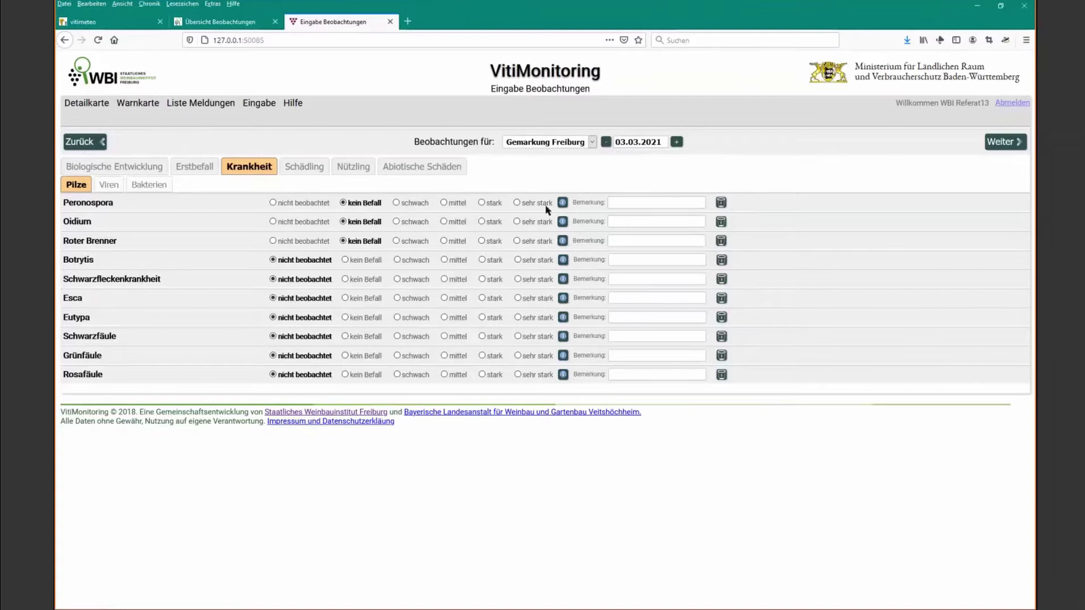
Step: Delete the Peronospora, Oidium and Roter Brenner ratings, leaving Peronospora 'nicht beobachtet'
click(721, 203)
click(721, 222)
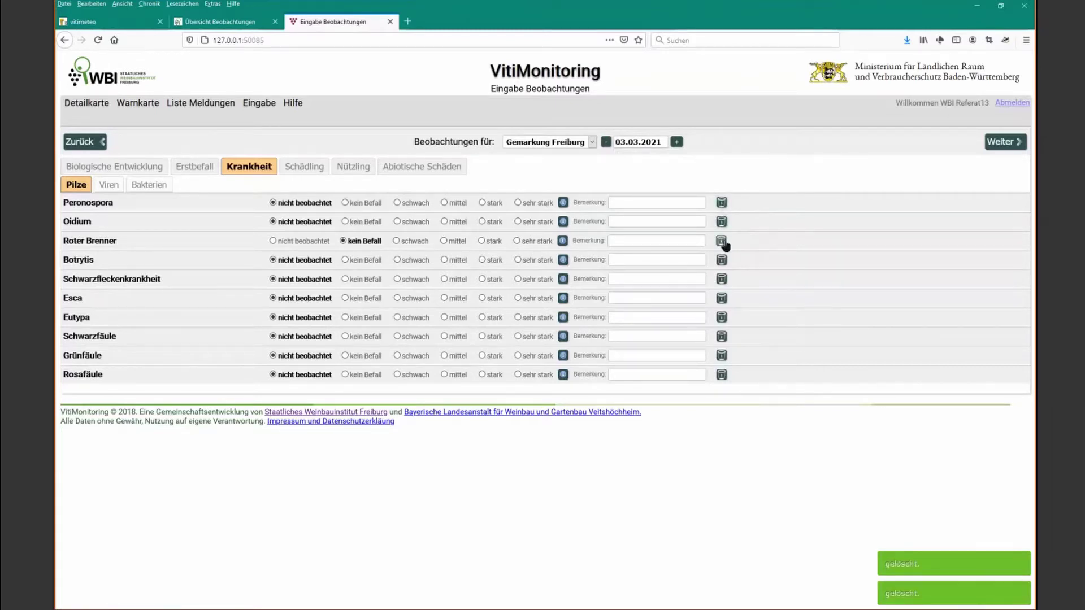
click(722, 242)
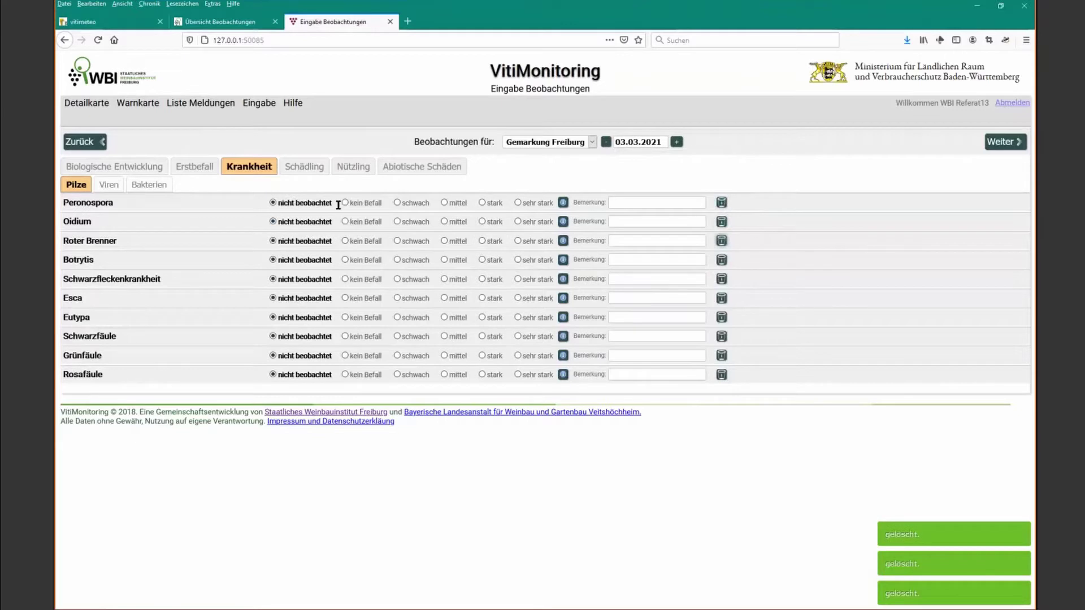
click(397, 203)
click(273, 202)
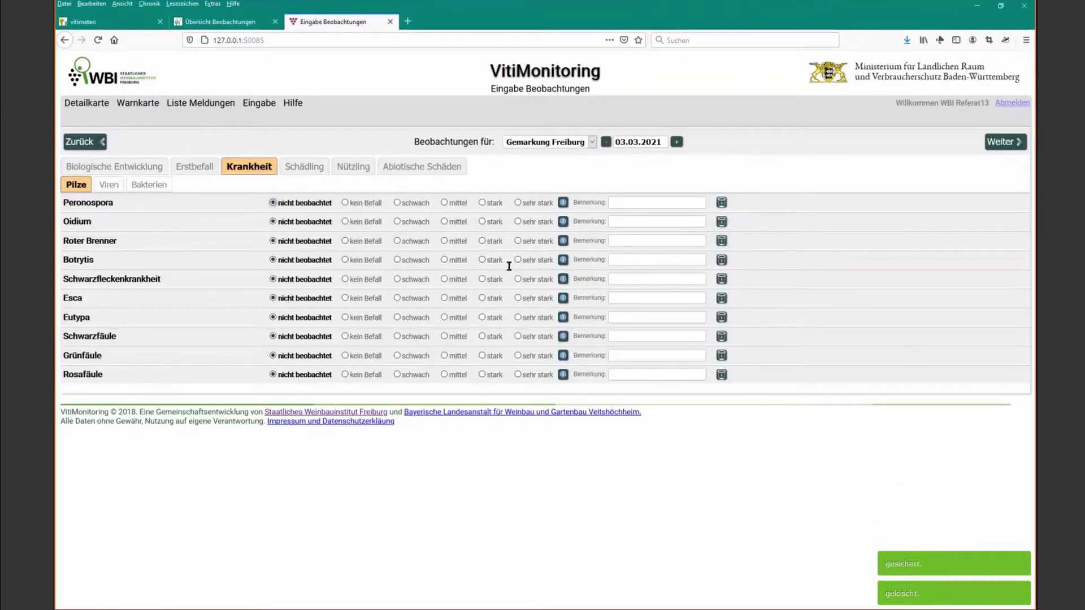
Step: Change the date to 06.03.2021 and rate Oidium, Peronospora and Roter Brenner kein Befall
click(629, 142)
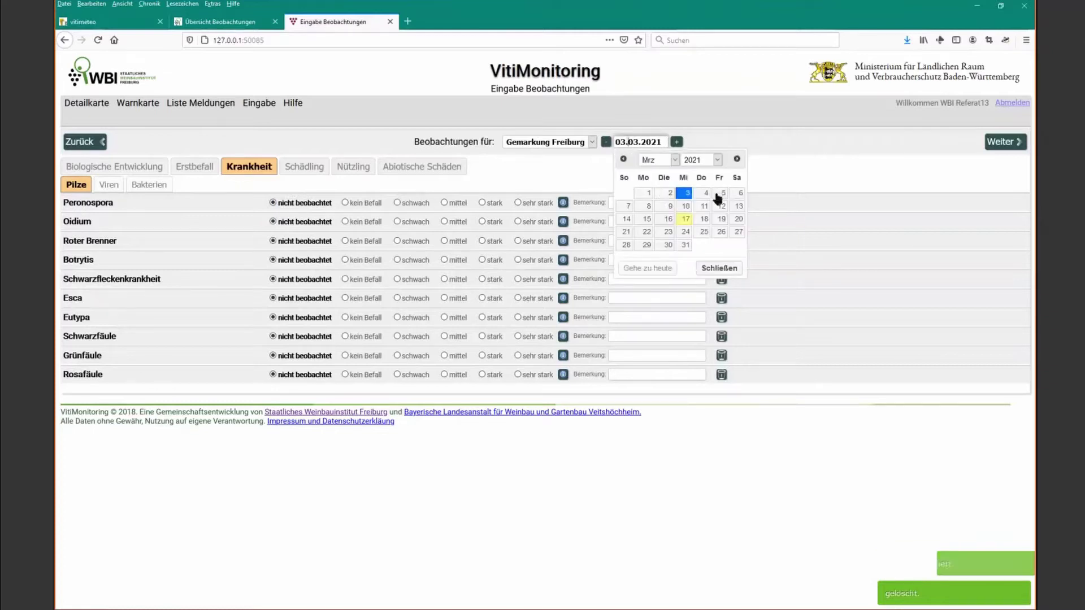
click(740, 194)
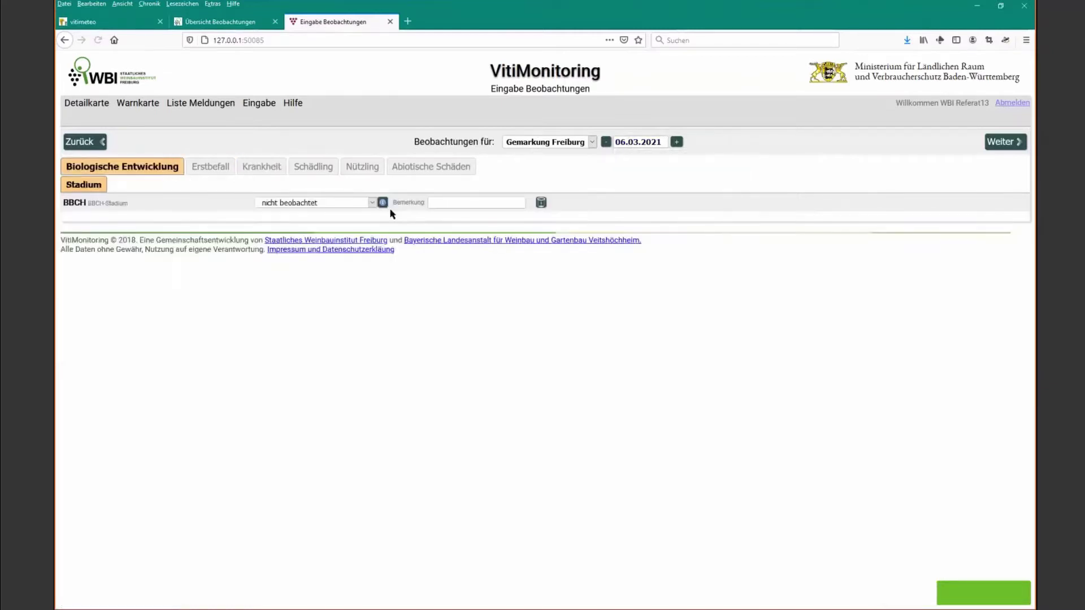
click(255, 168)
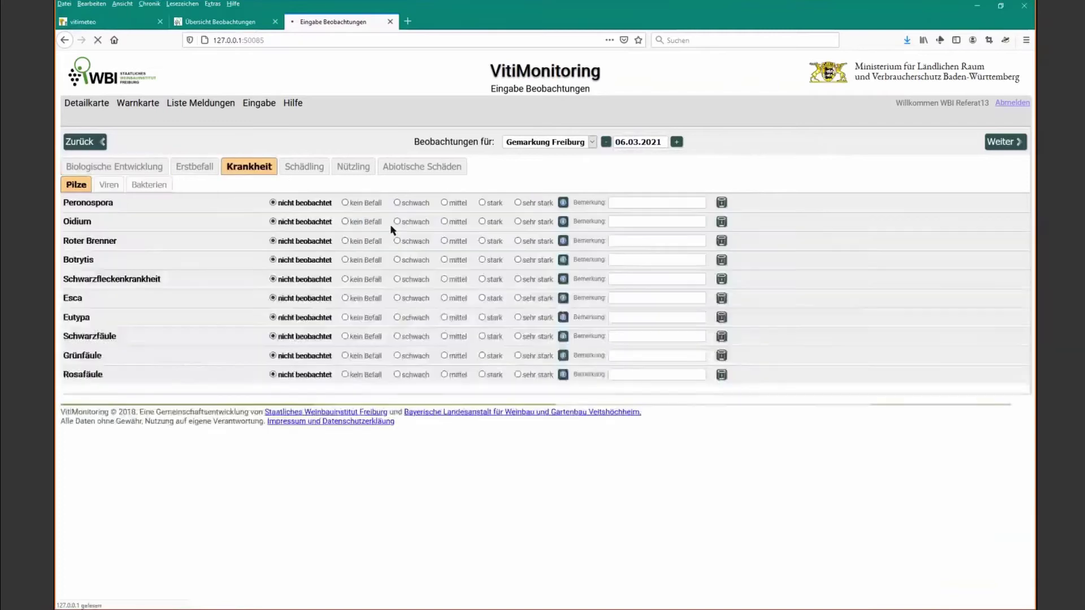
click(344, 221)
click(344, 202)
key(Tab)
key(Right)
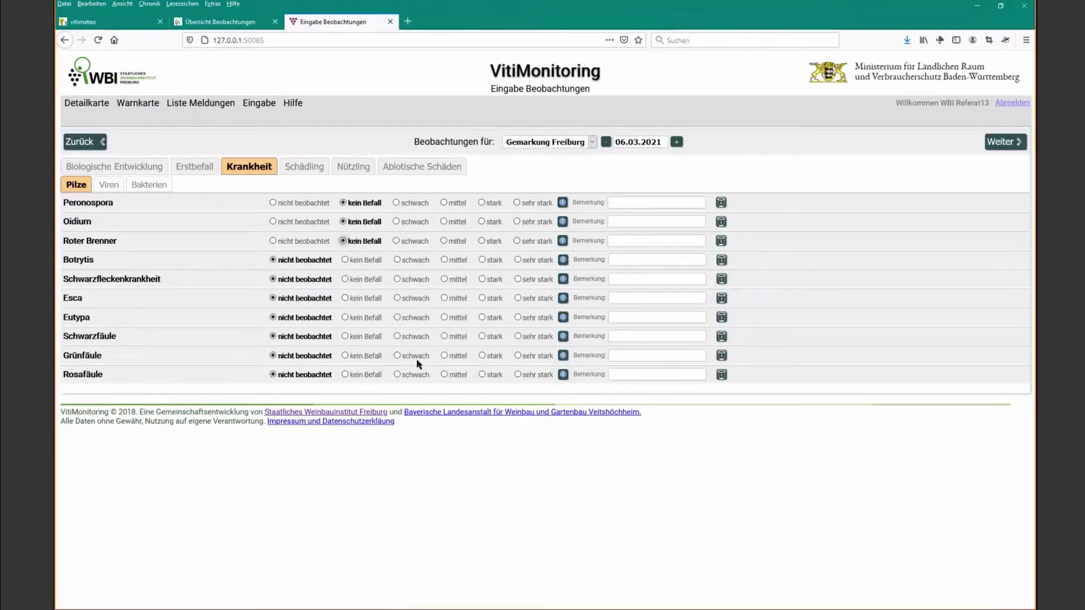
Step: Switch to Gemarkung Ihringen and rate Peronospora, Oidium and Roter Brenner kein Befall
click(575, 149)
click(560, 170)
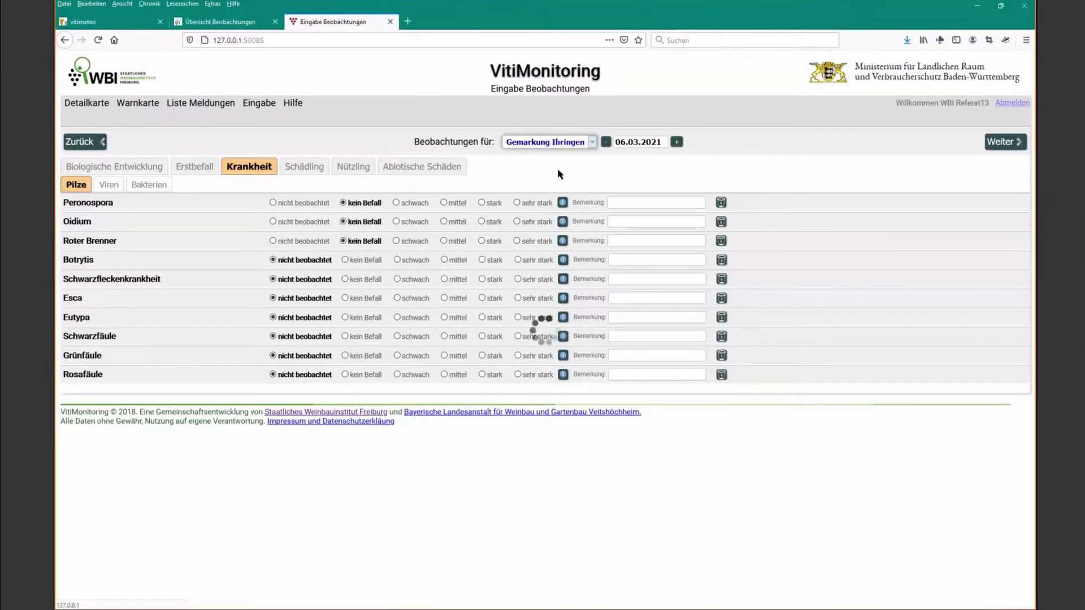
click(345, 203)
click(345, 222)
click(344, 241)
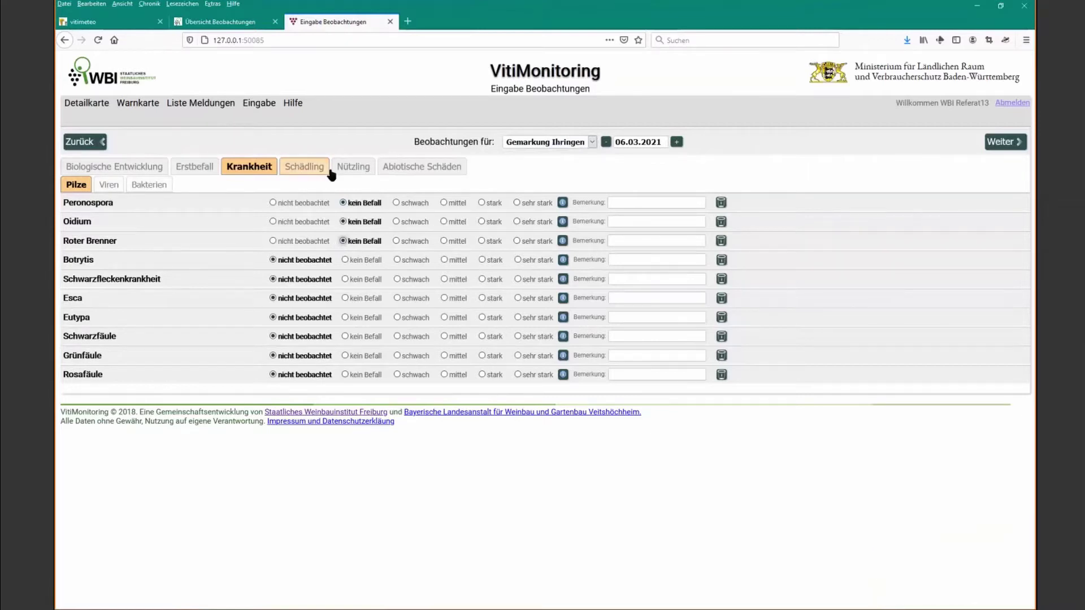
Step: Open the Schädling pest list and browse the Gemarkung list, keeping Ihringen selected
click(311, 169)
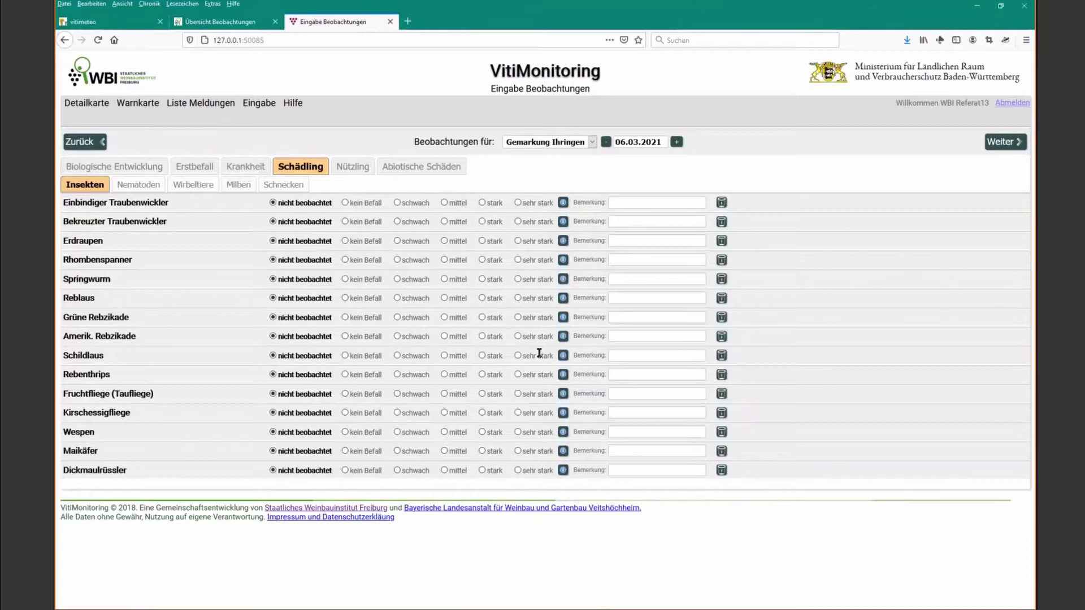
click(592, 143)
key(Up)
key(Down)
key(Up)
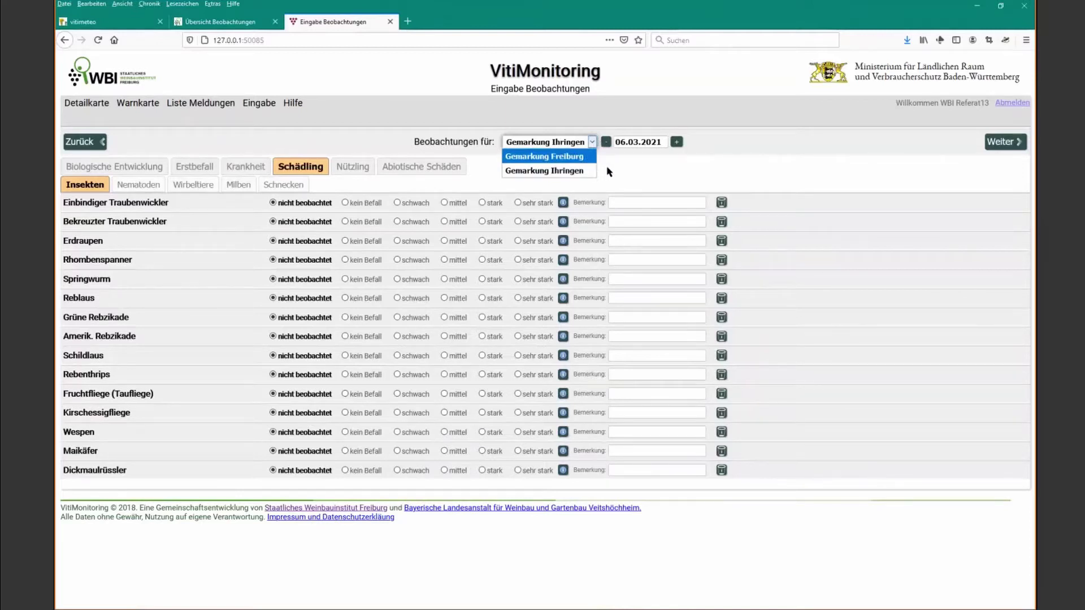
click(613, 170)
click(270, 106)
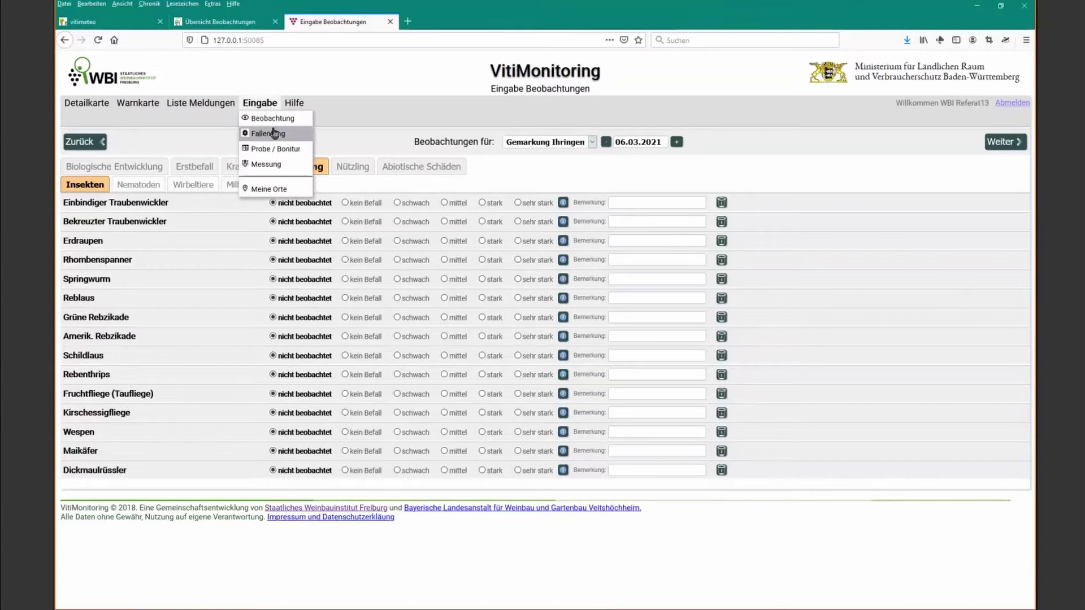
Step: Go to the Fallenfang trap catch overview and start a new trap catch entry
click(273, 134)
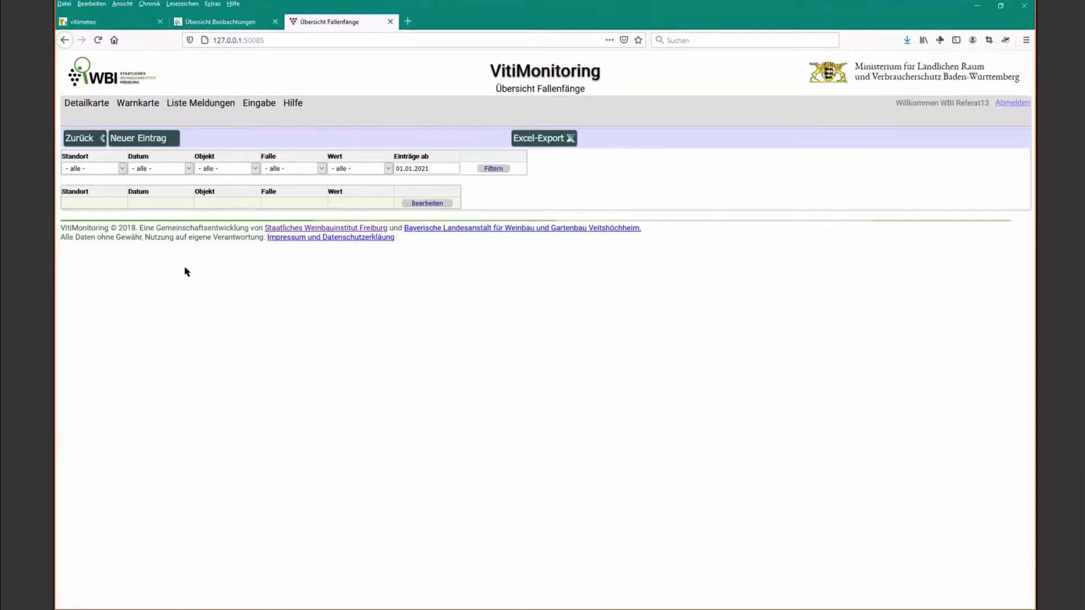
click(161, 144)
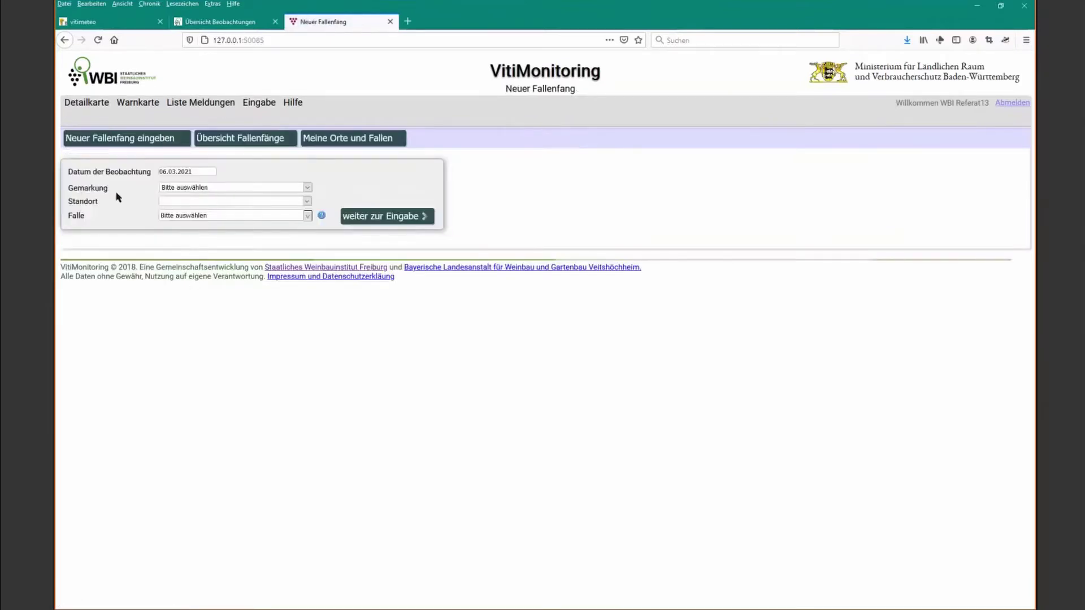
Step: Set the trap catch date to 17.03.2021
click(192, 172)
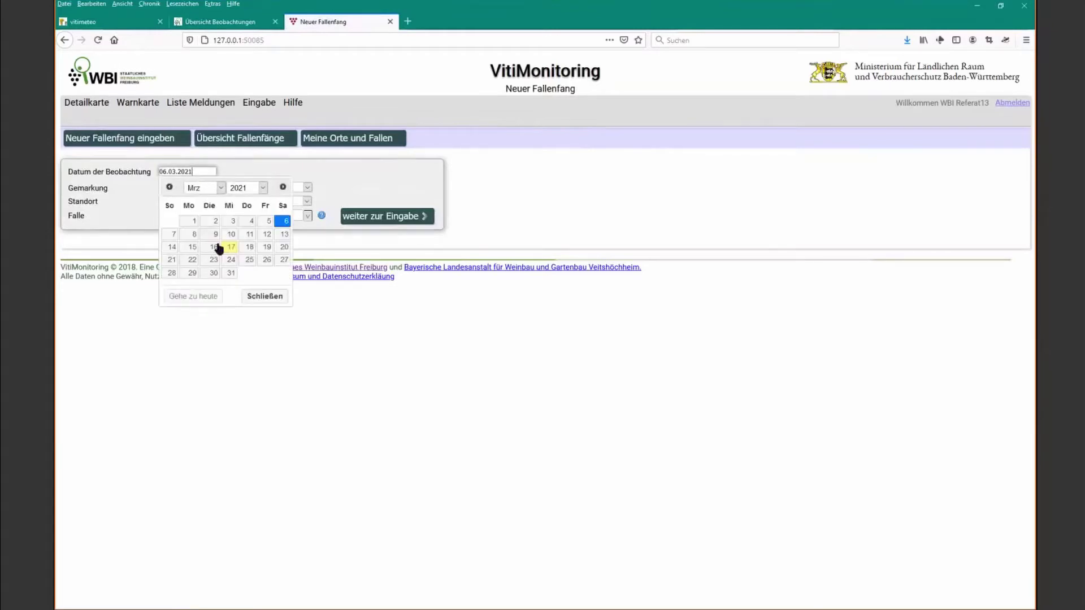
click(228, 246)
click(193, 170)
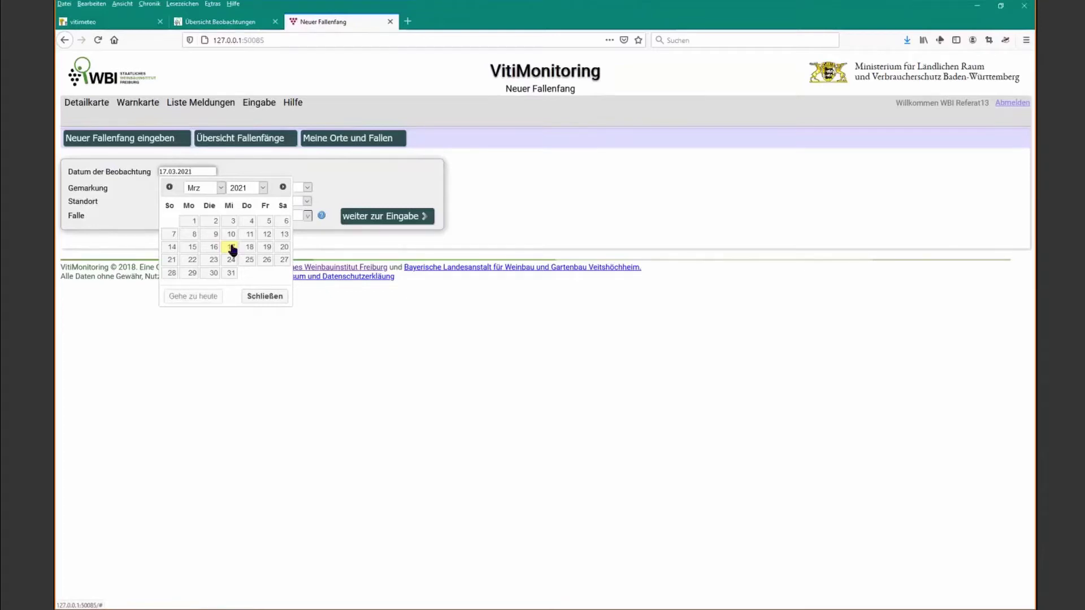
click(231, 248)
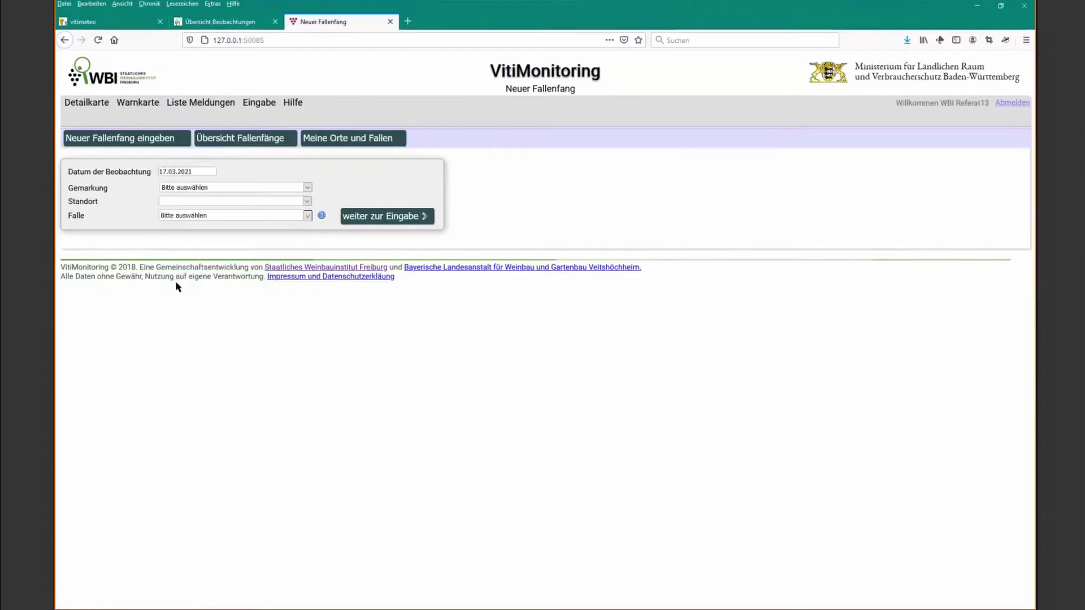
Step: Choose Freiburg and Standort Jesuitenschloss Gutedel, find no traps listed, then log out
click(216, 188)
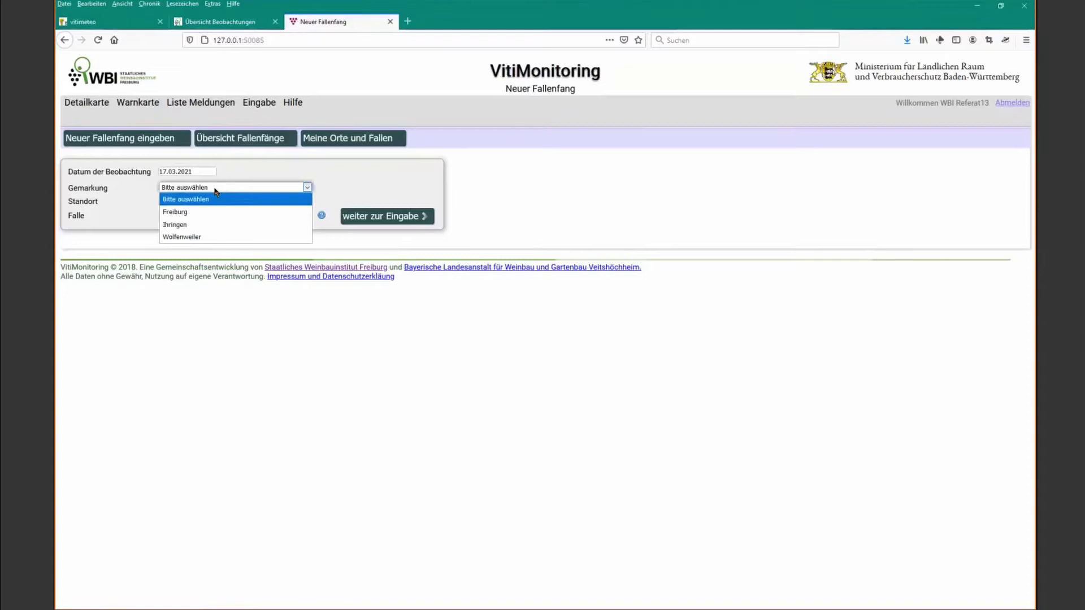
click(181, 211)
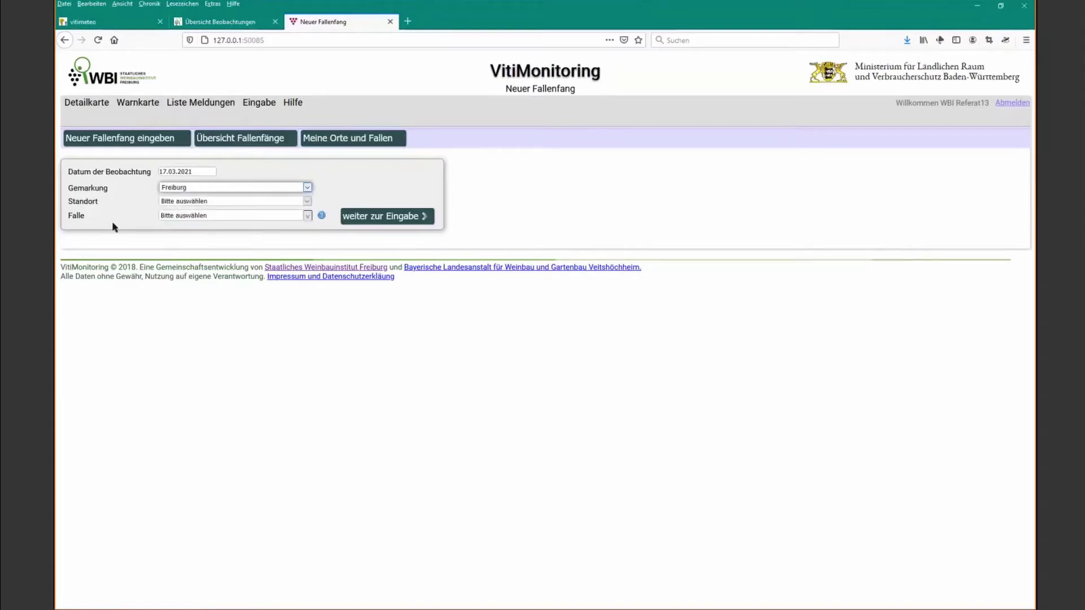
click(306, 202)
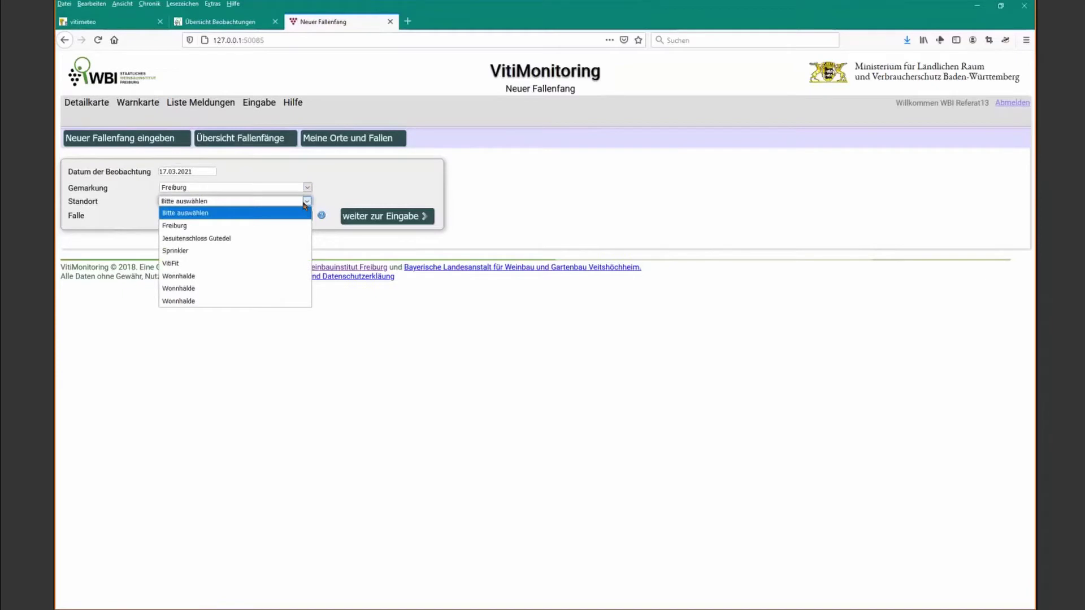
click(199, 238)
click(228, 216)
click(228, 217)
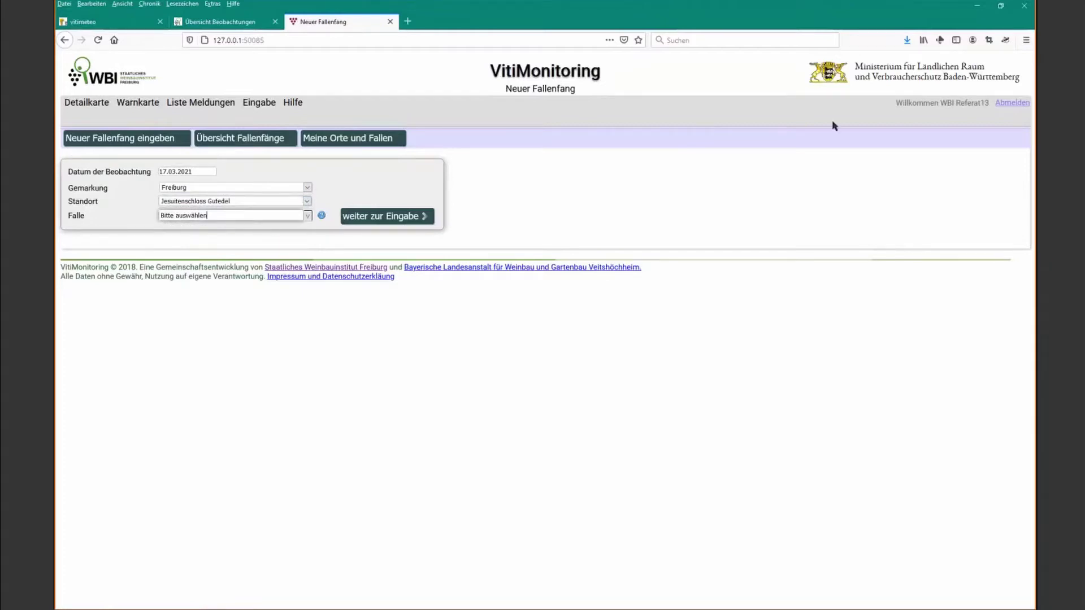
click(1022, 107)
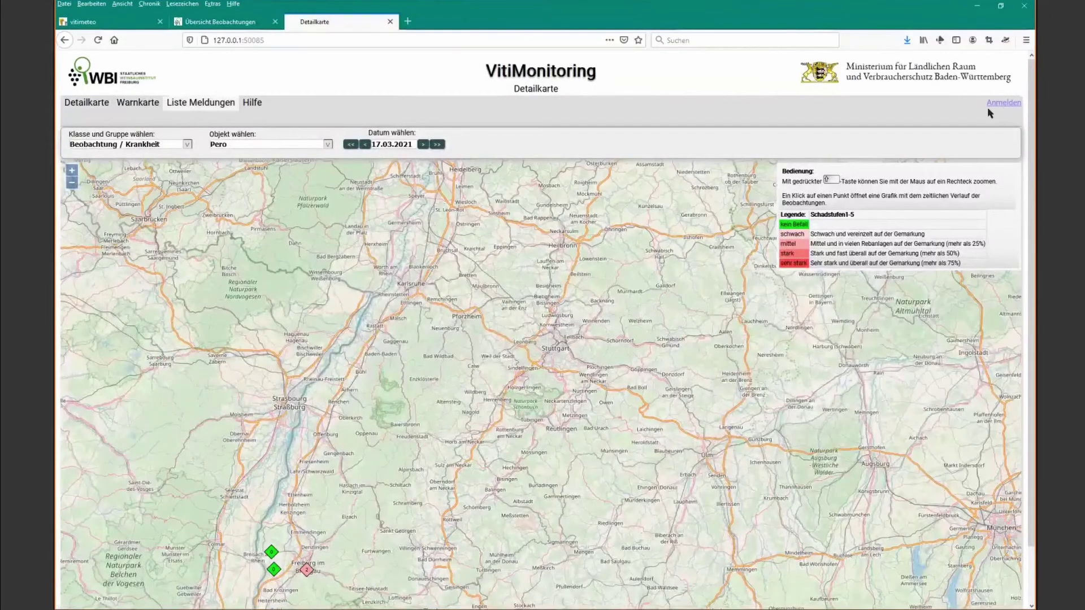
Step: Sign in with the other user's login name and select Gemarkung Freiburg, Standort Freiburg Jesuitenschloß
text(wegner-)
key(Return)
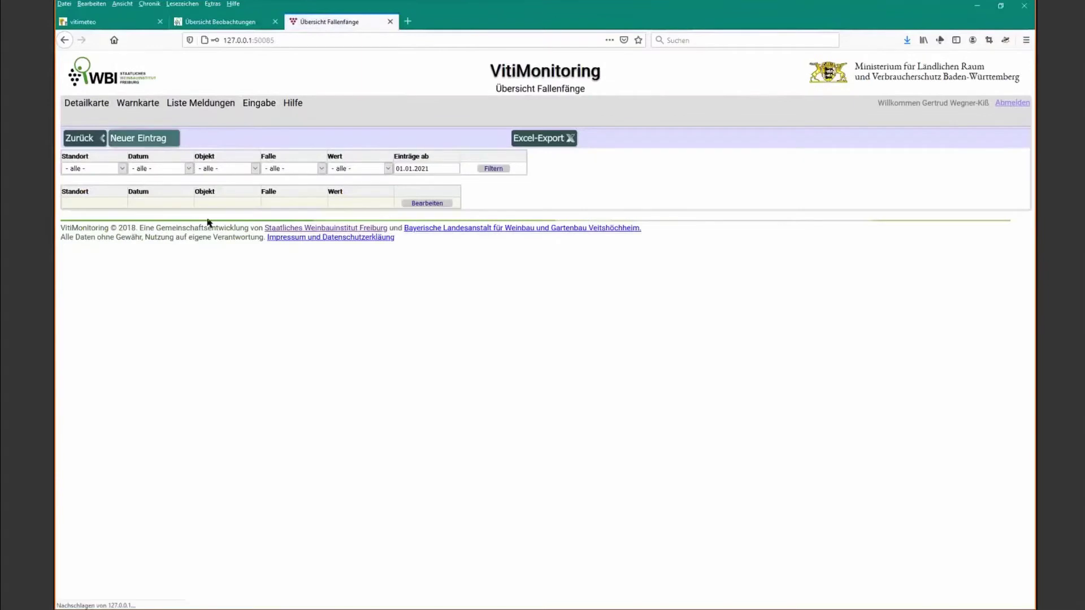
click(214, 187)
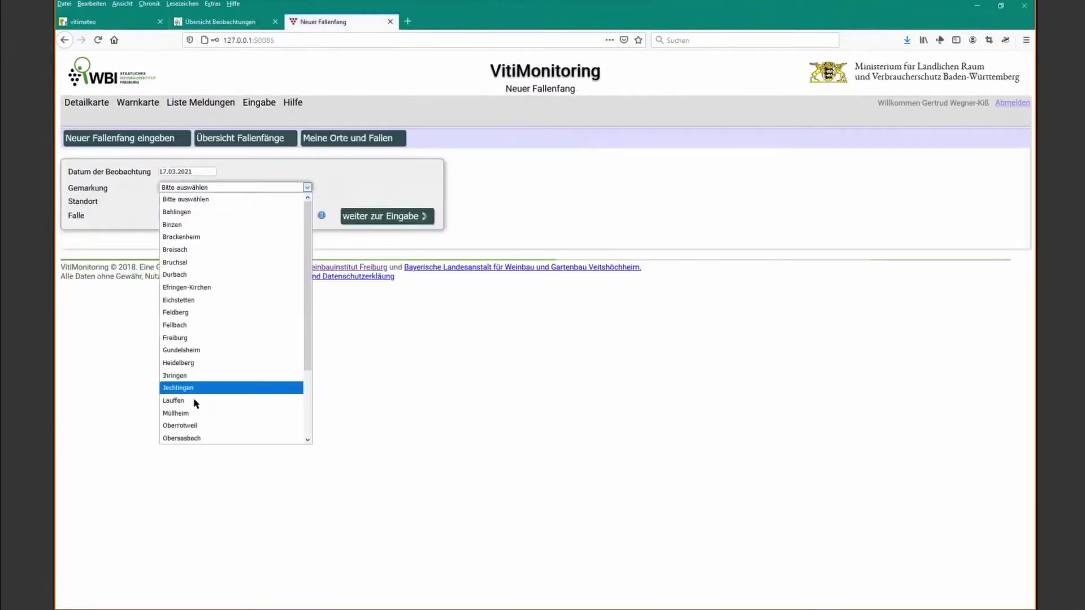
scroll(309, 324, down, 3)
scroll(309, 324, up, 3)
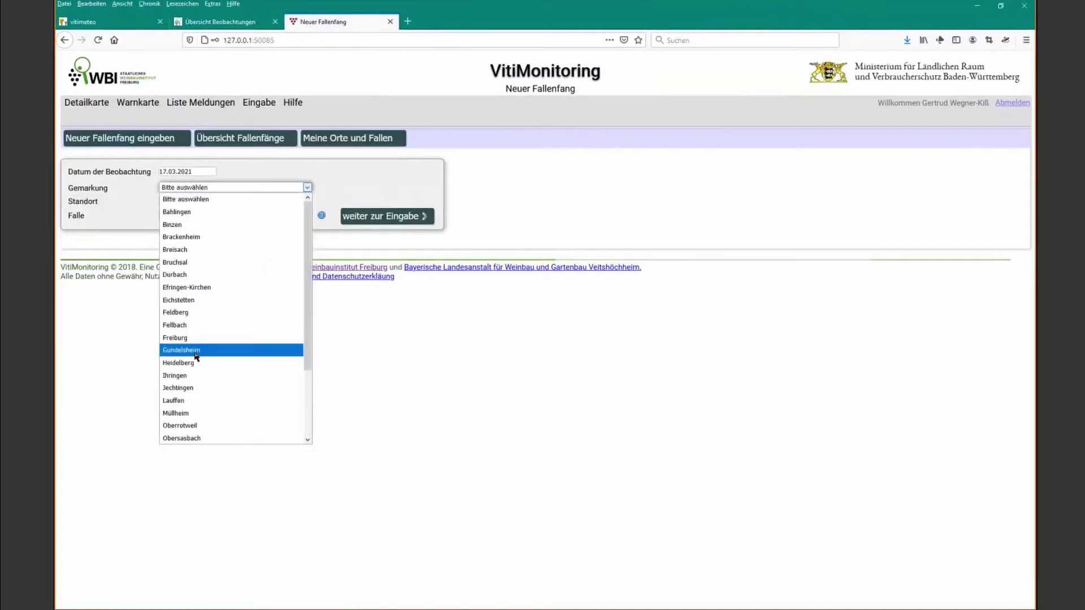
click(192, 338)
click(229, 203)
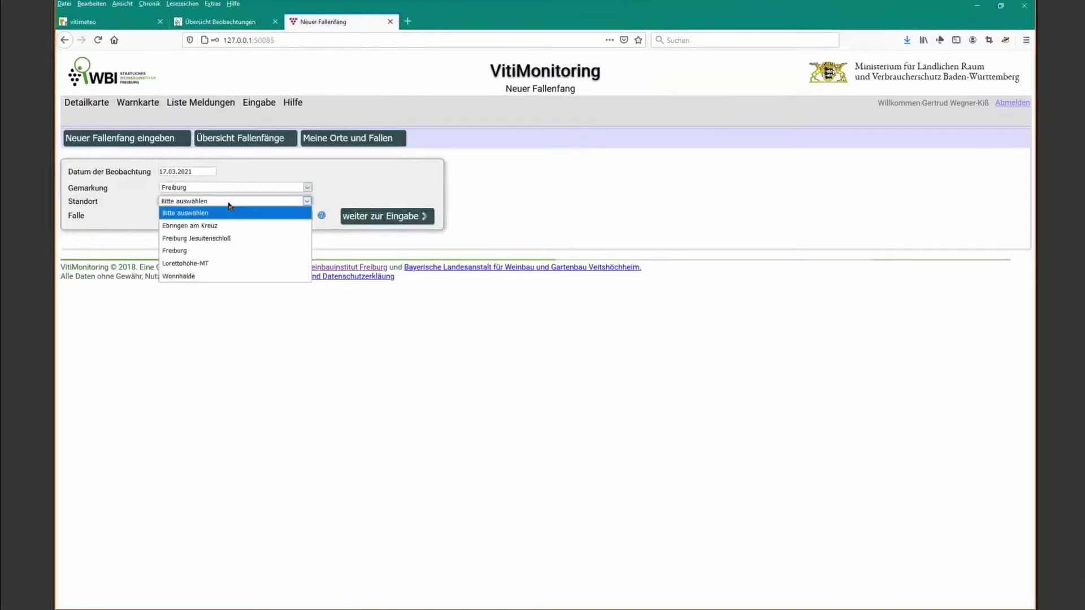
click(218, 238)
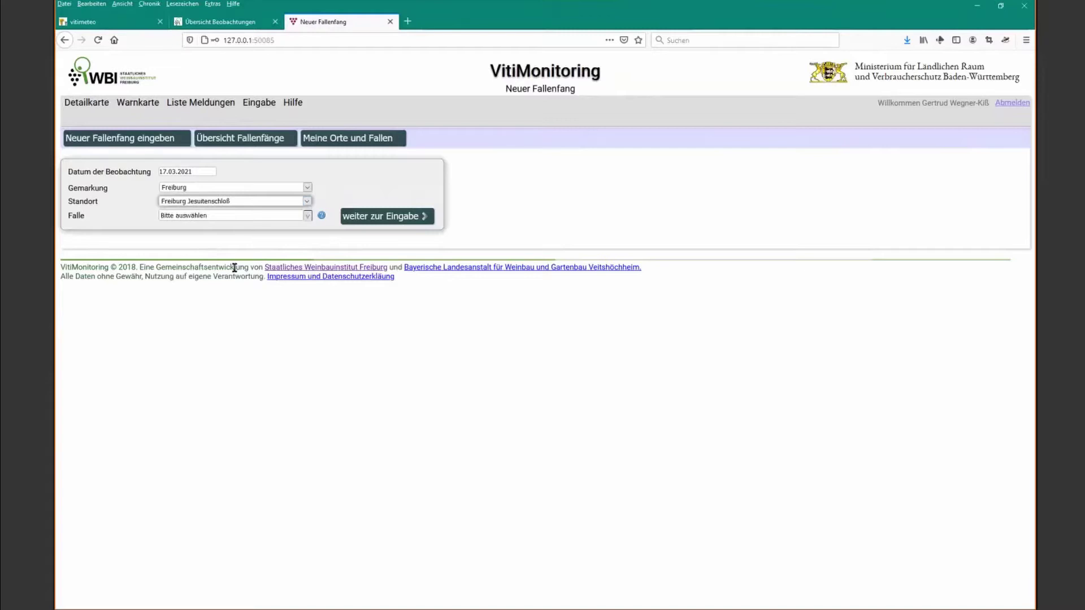
Step: Pick trap Jesuitenschloß-ETW and save a catch count of 34 for the first trap
click(307, 216)
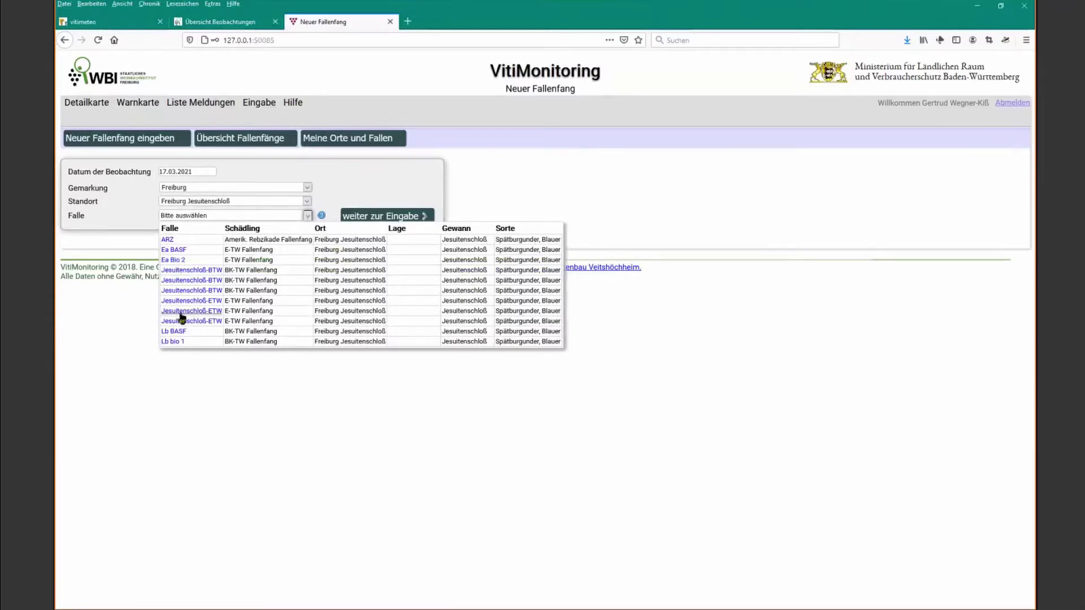
click(544, 321)
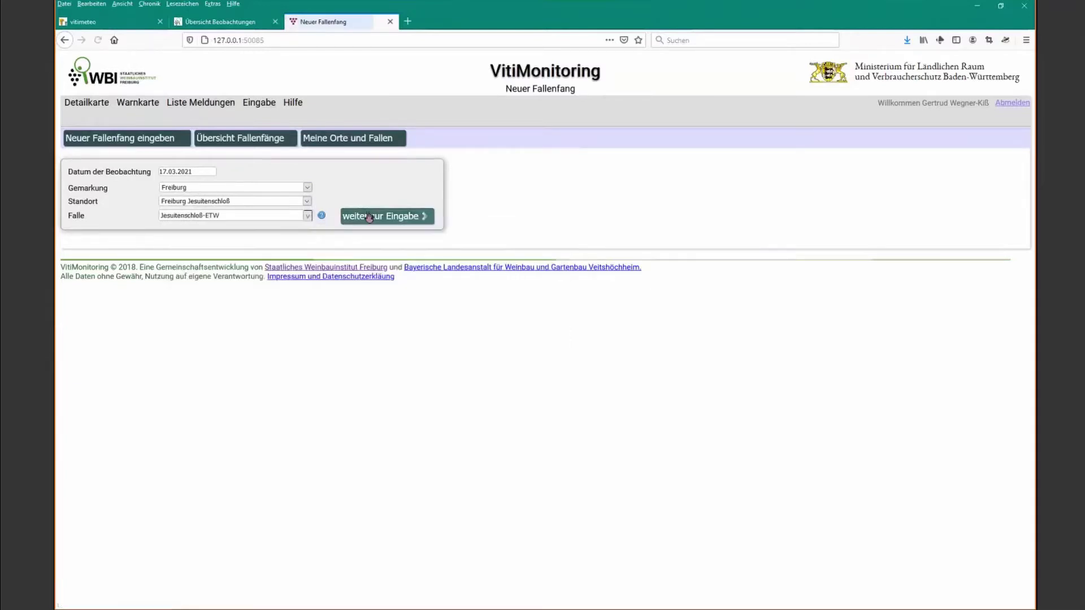
click(371, 217)
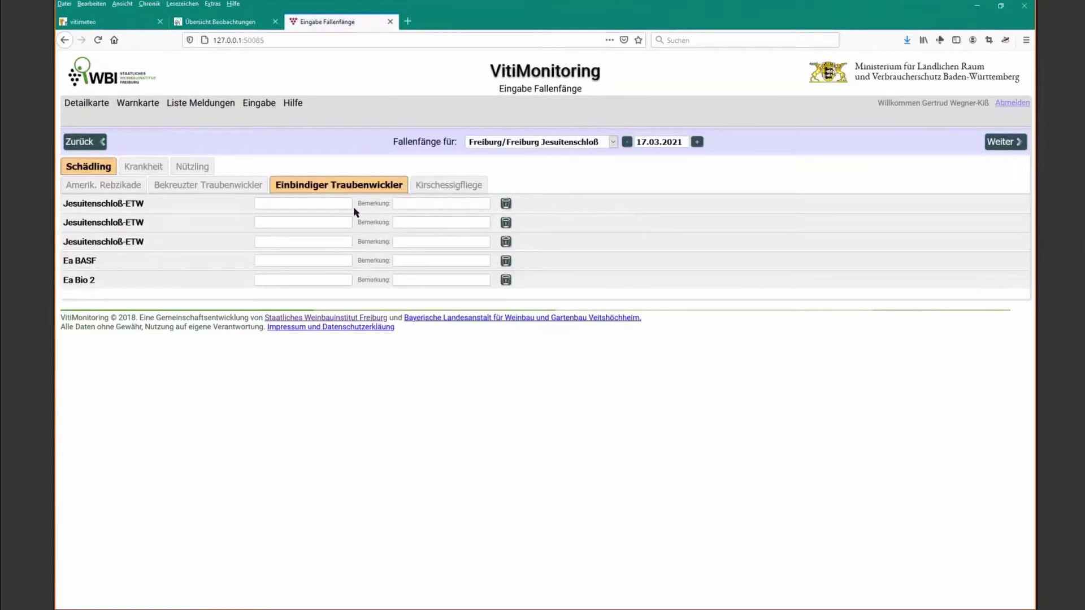
click(322, 204)
text(34)
click(406, 203)
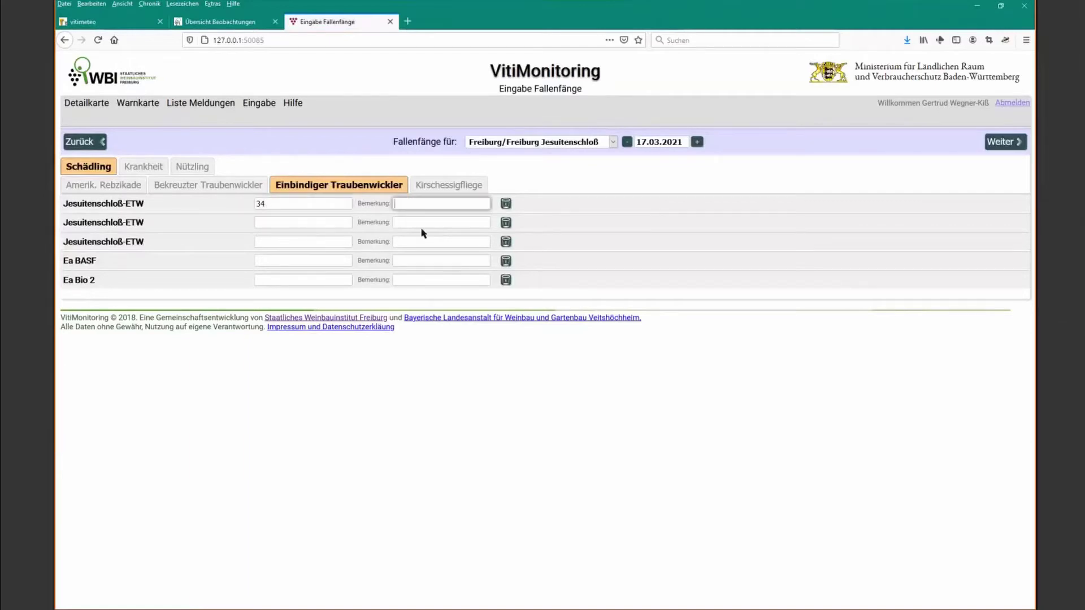
click(505, 204)
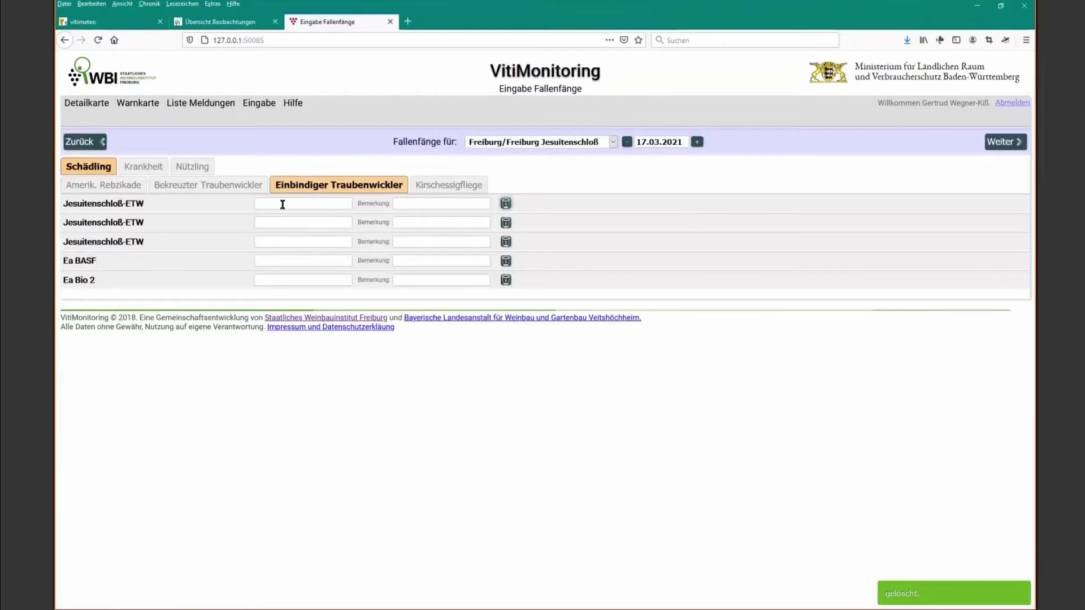
Step: Browse the Bekreuzter Traubenwickler, Kirschessigfliege and Amerik. Rebzikade trap tabs
click(204, 190)
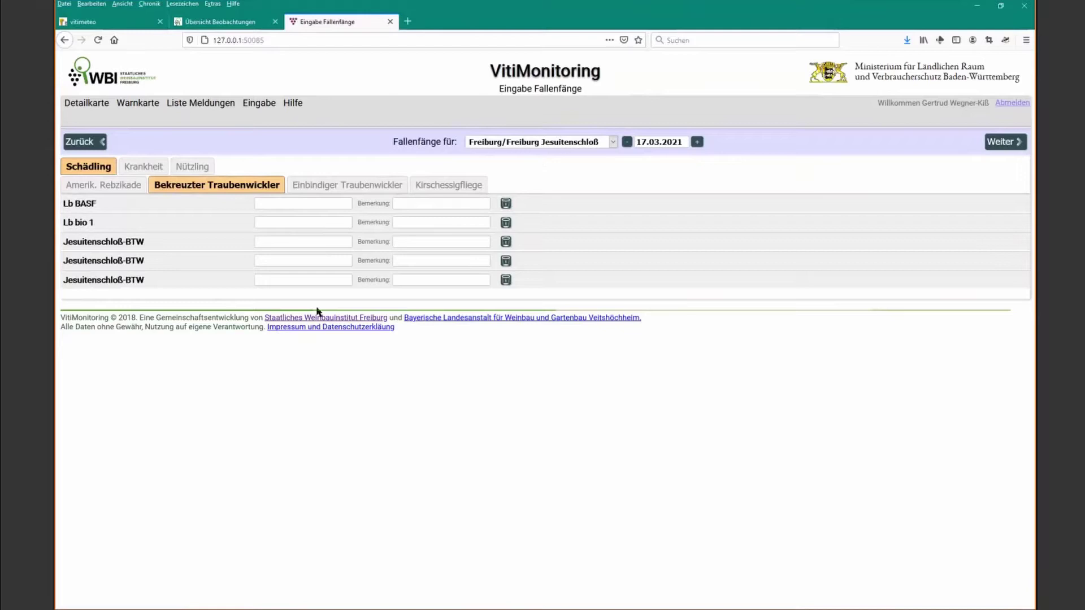
click(467, 186)
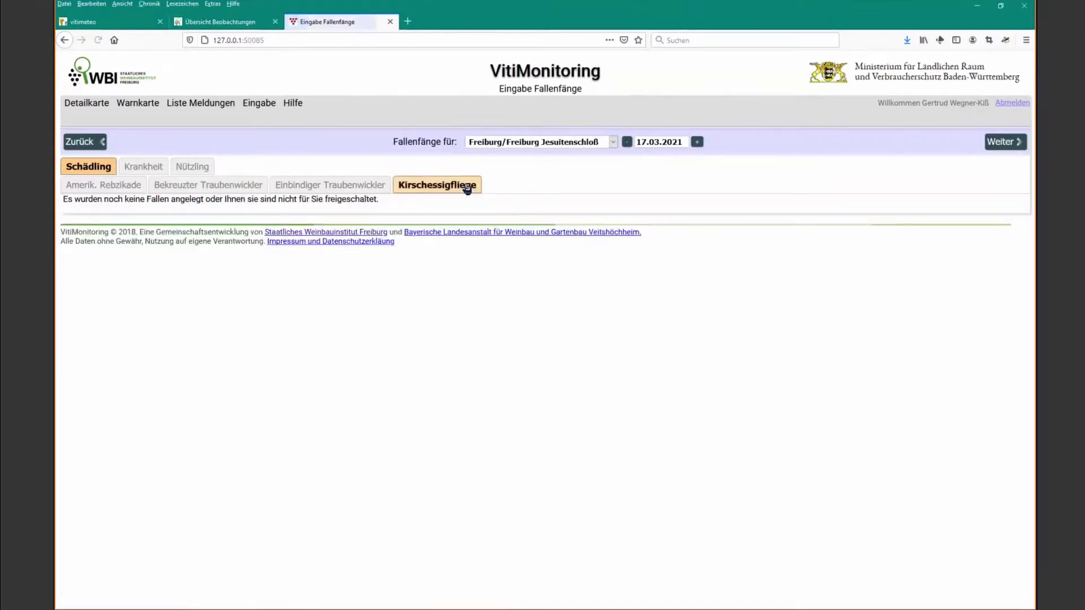
click(112, 185)
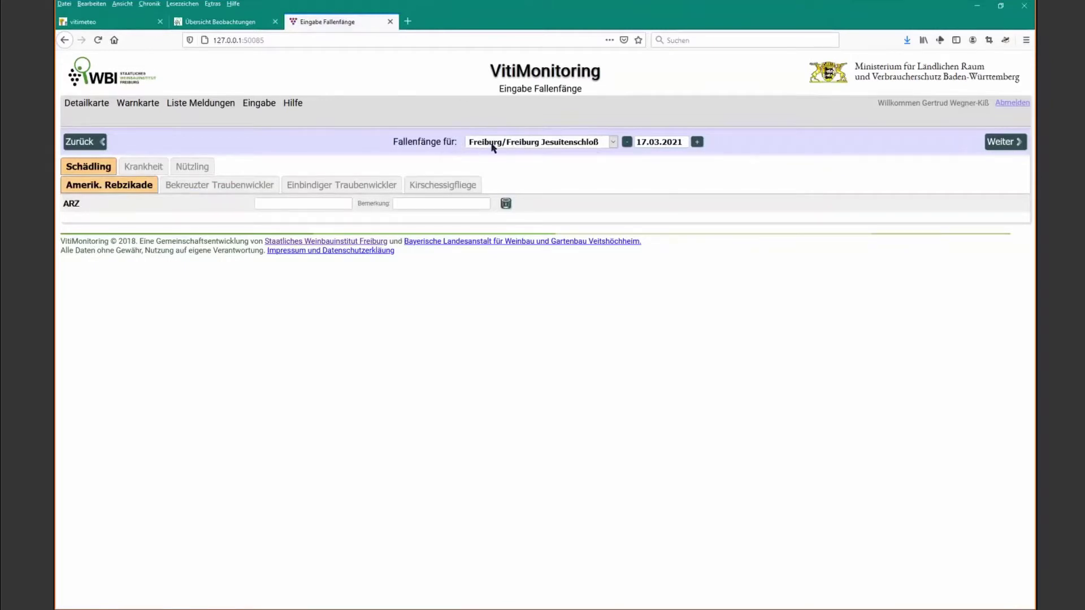
Step: Switch to Freiburg/Lorettohöhe-MT and view its Bekreuzter, Einbindiger Traubenwickler and Kirschessigfliege traps
click(510, 147)
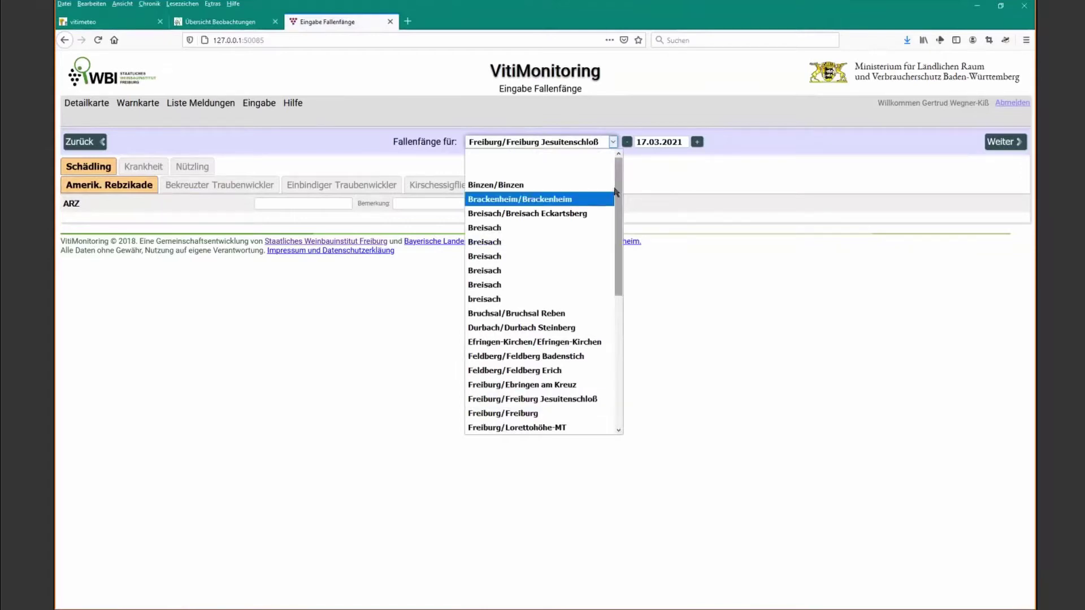
drag(619, 192, 621, 254)
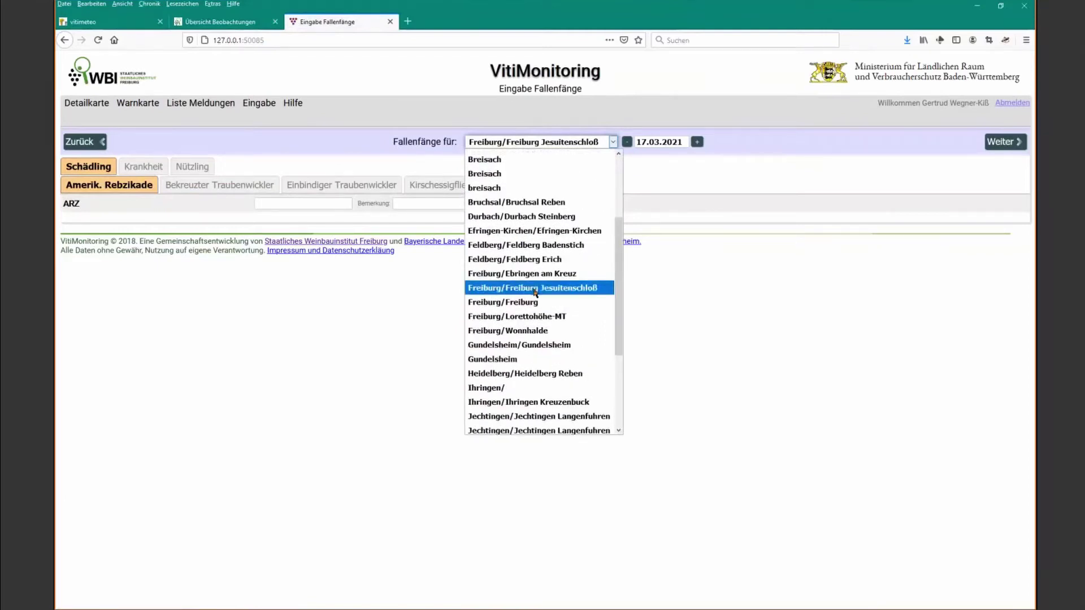
click(528, 316)
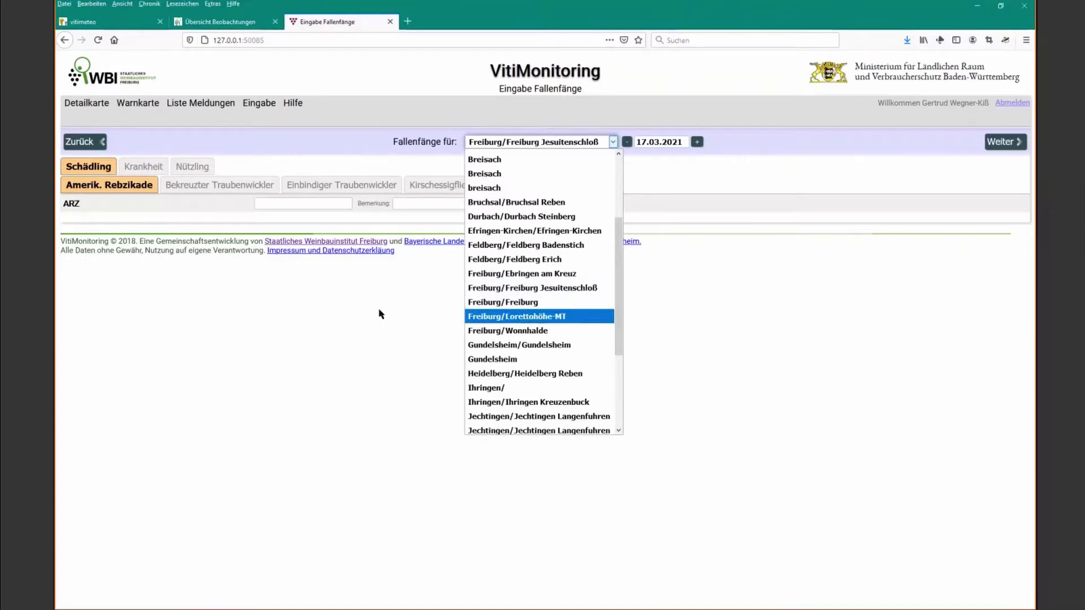
click(232, 185)
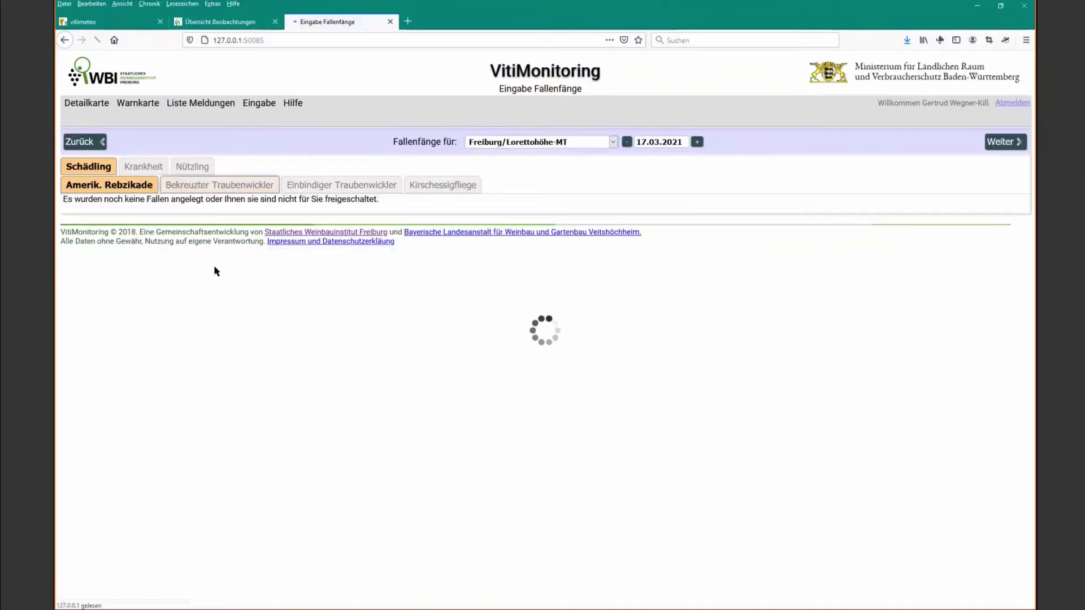
click(338, 185)
click(455, 185)
Step: Switch to Freiburg/Wonnhalde and check its Einbindiger and Bekreuzter Traubenwickler traps
click(589, 146)
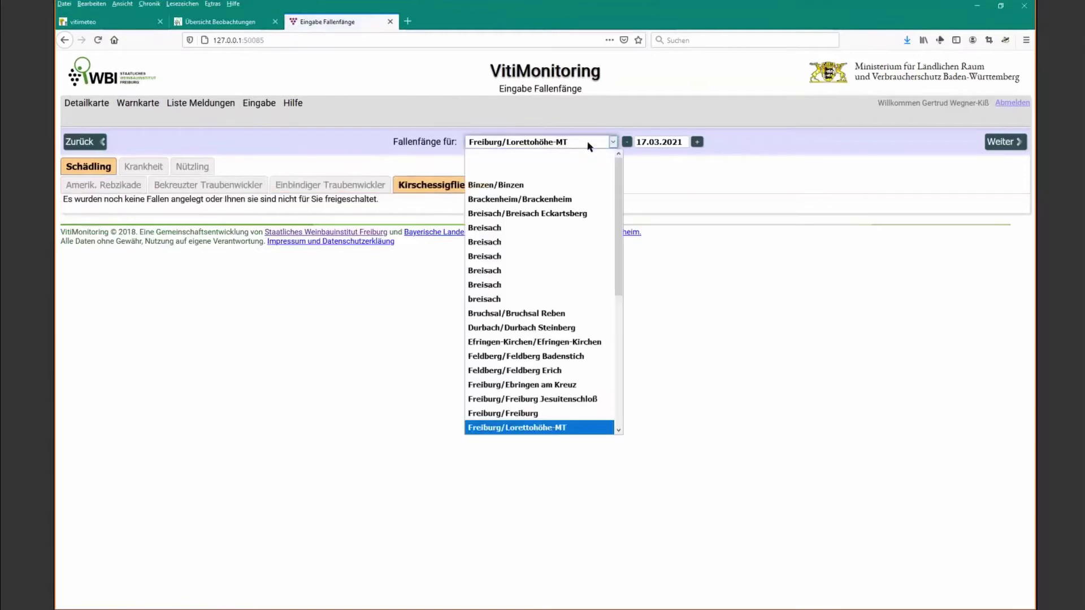
drag(619, 282, 612, 368)
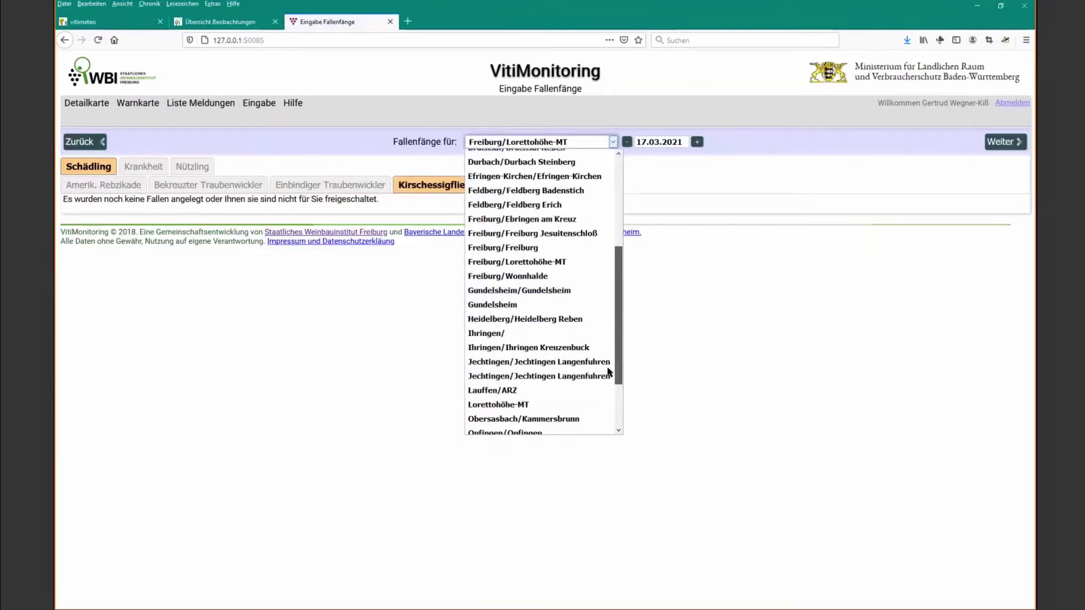
click(539, 275)
click(332, 188)
click(223, 187)
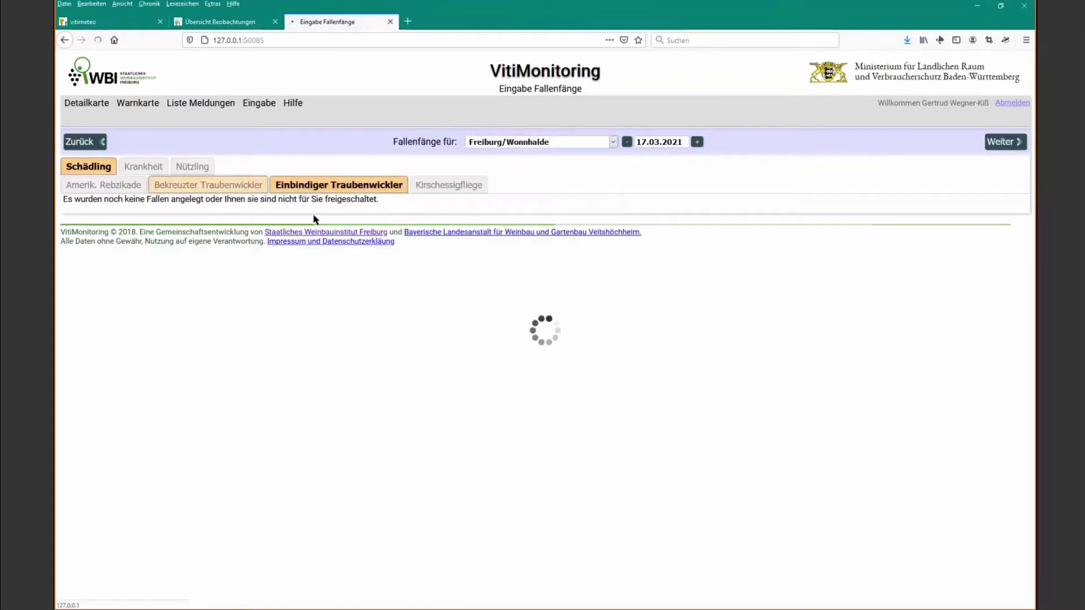
Step: Switch to Heidelberg/Heidelberg Reben and view its Einbindiger Traubenwickler and Kirschessigfliege traps
click(543, 146)
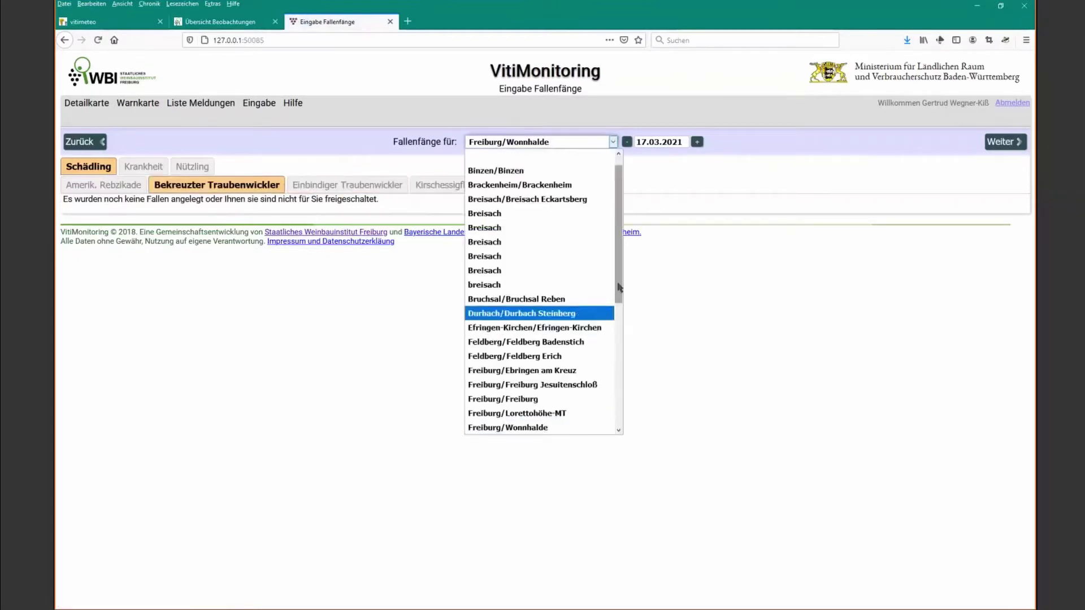
drag(620, 287, 615, 385)
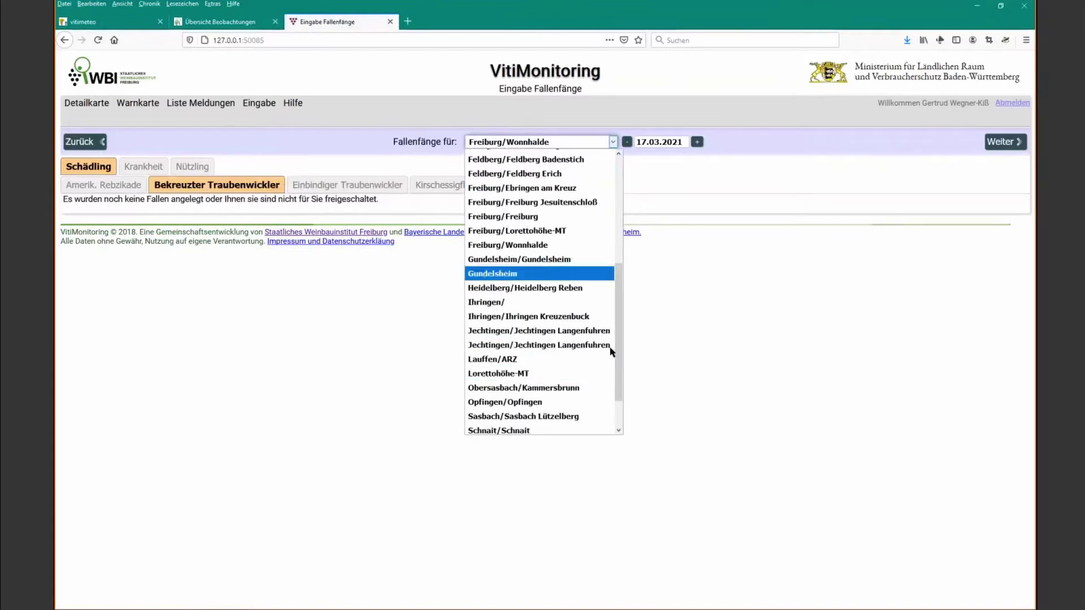
click(556, 287)
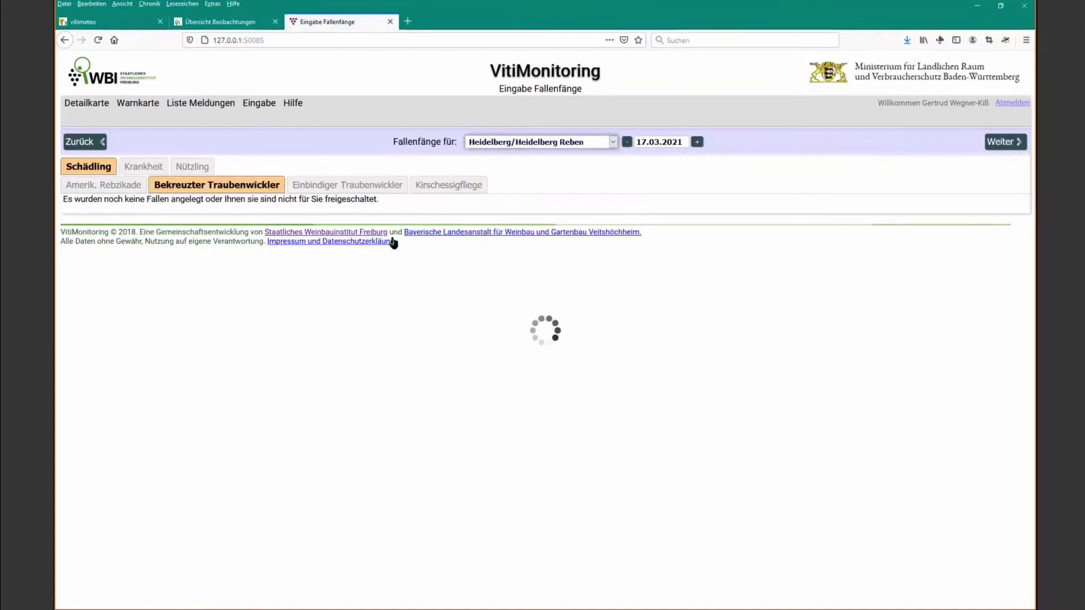
click(367, 187)
click(448, 185)
Step: Select the Lauffen/ARZ site and show its Amerik. Rebzikade catch entry row
click(552, 142)
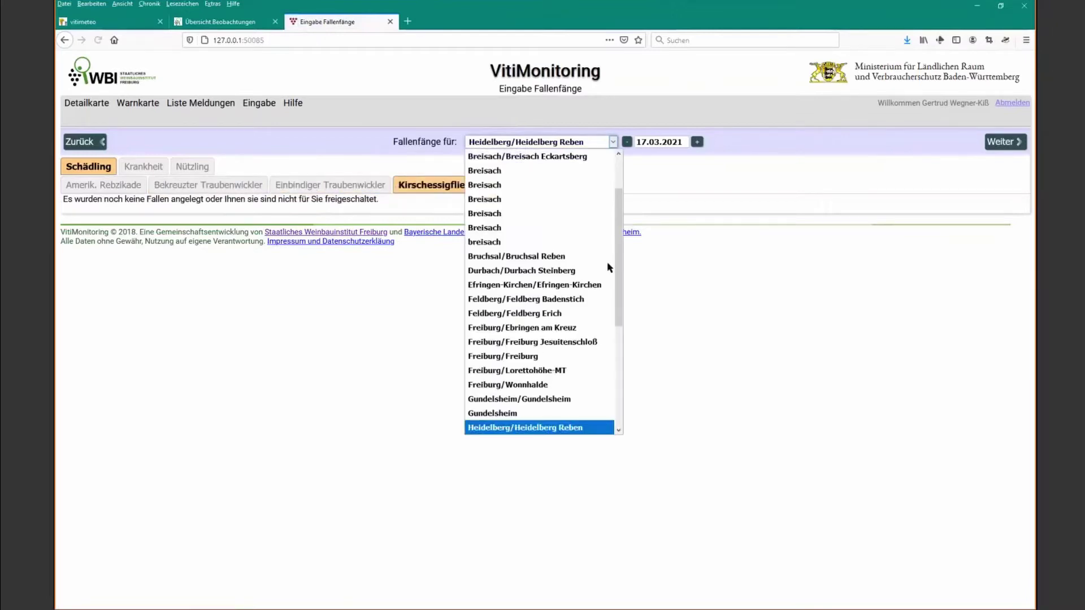
drag(617, 273, 626, 368)
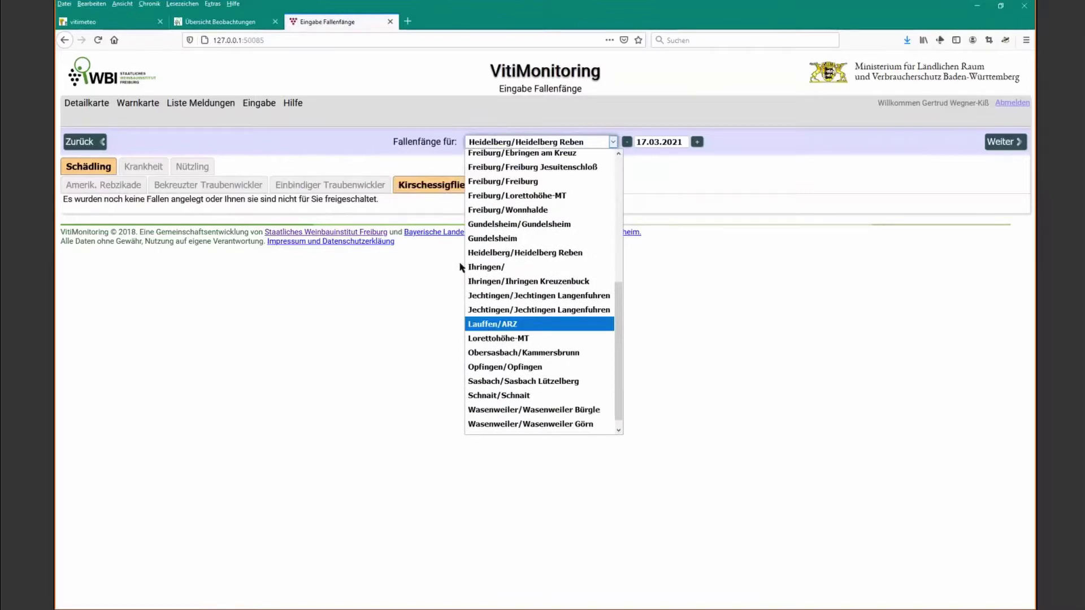
click(474, 340)
click(85, 186)
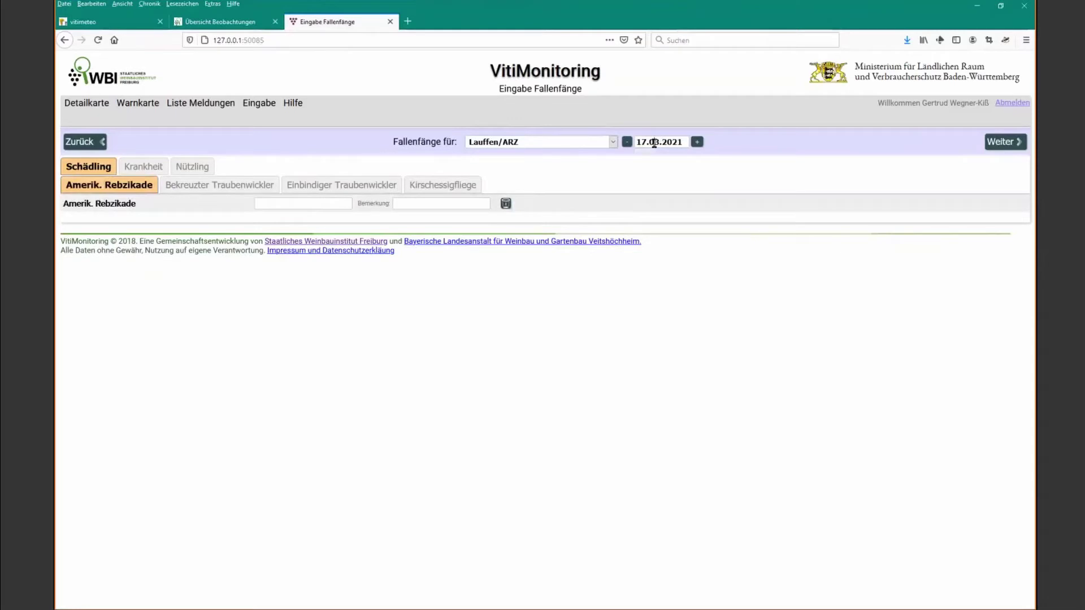
Step: Change the entry date to 01.03.2021, refocus the empty Amerik. Rebzikade count, and dismiss the Eingabe list
click(654, 143)
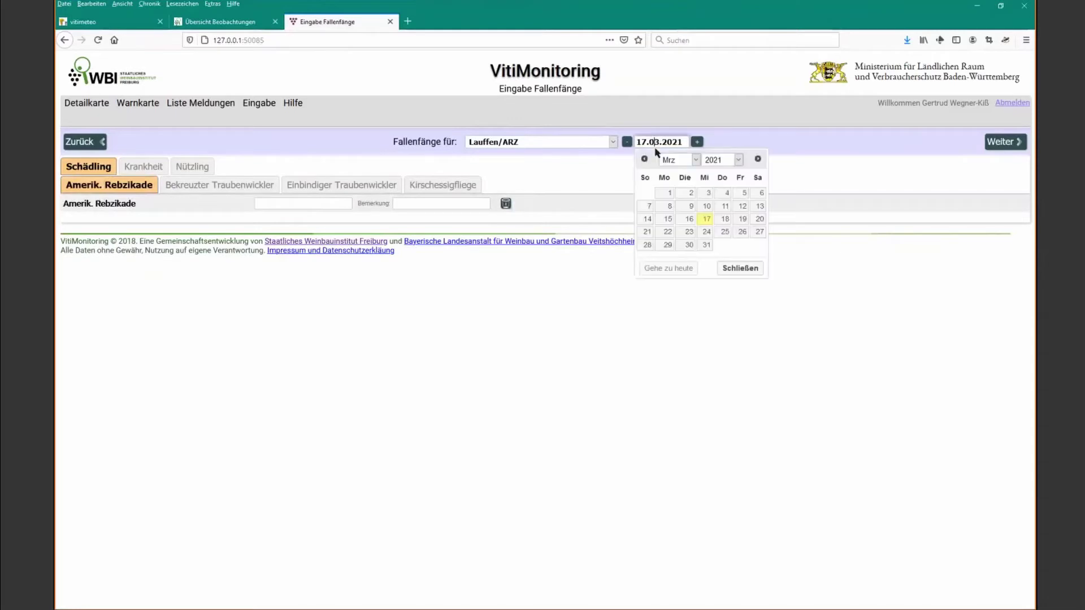
click(666, 195)
click(104, 191)
click(327, 203)
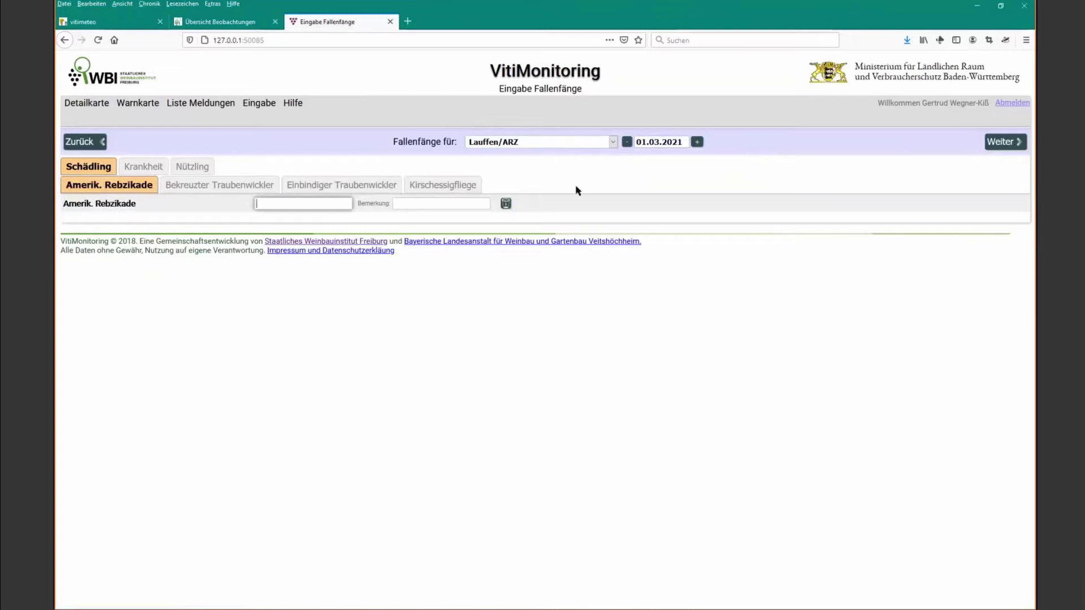
click(251, 106)
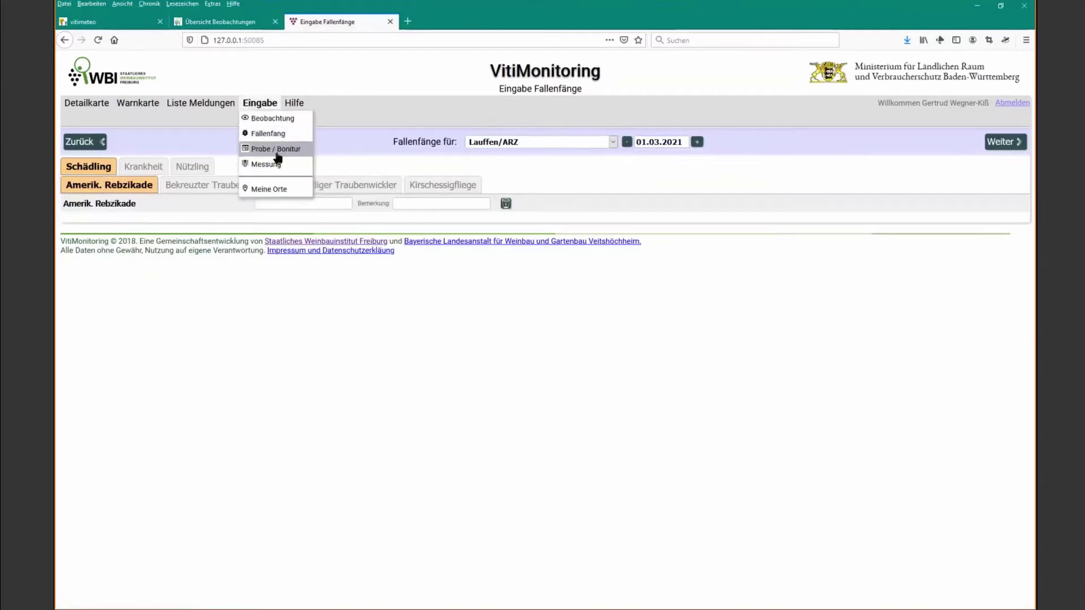
click(606, 179)
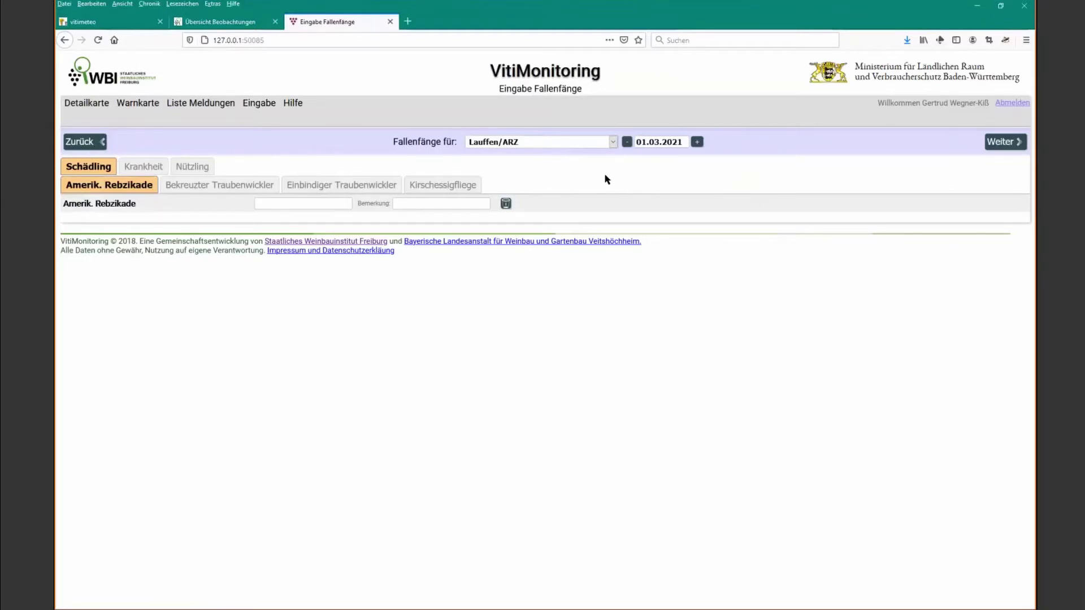
Step: Open the Detailkarte and set its map date to 01.09.2020
click(101, 104)
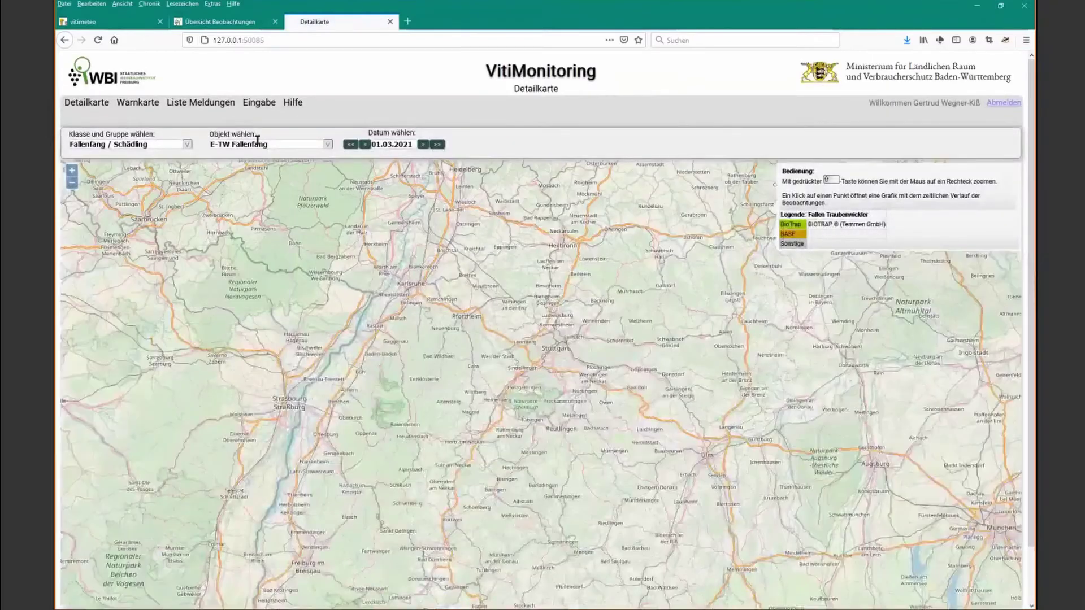
click(391, 144)
click(382, 160)
click(381, 160)
click(382, 159)
click(382, 160)
click(381, 160)
click(381, 160)
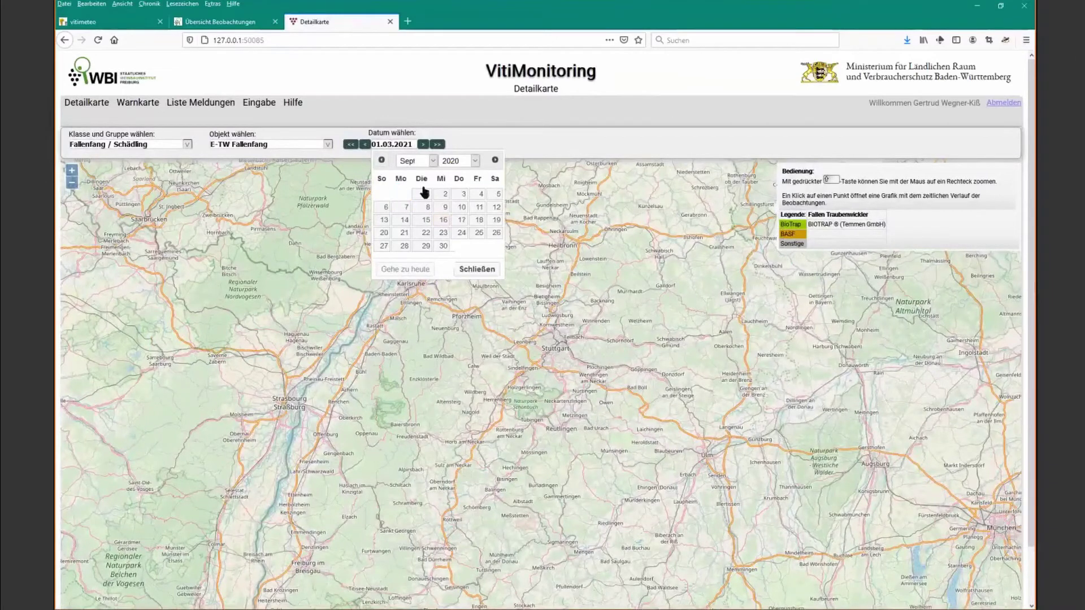
click(425, 194)
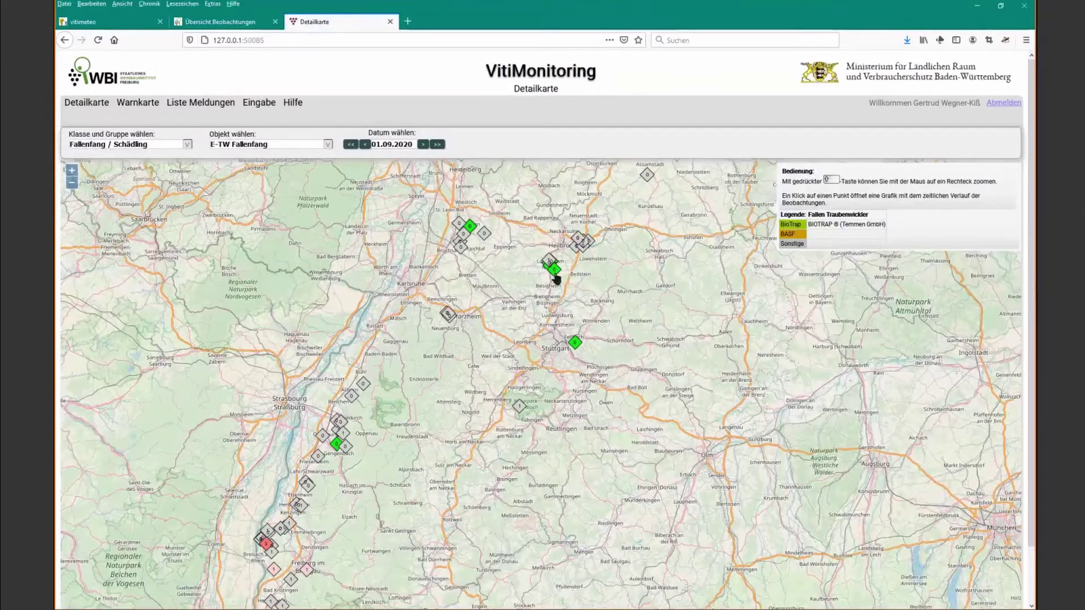
Step: Zoom and center the map on the Lauffen trap markers, keeping E-TW Fallenfang as the object
click(562, 280)
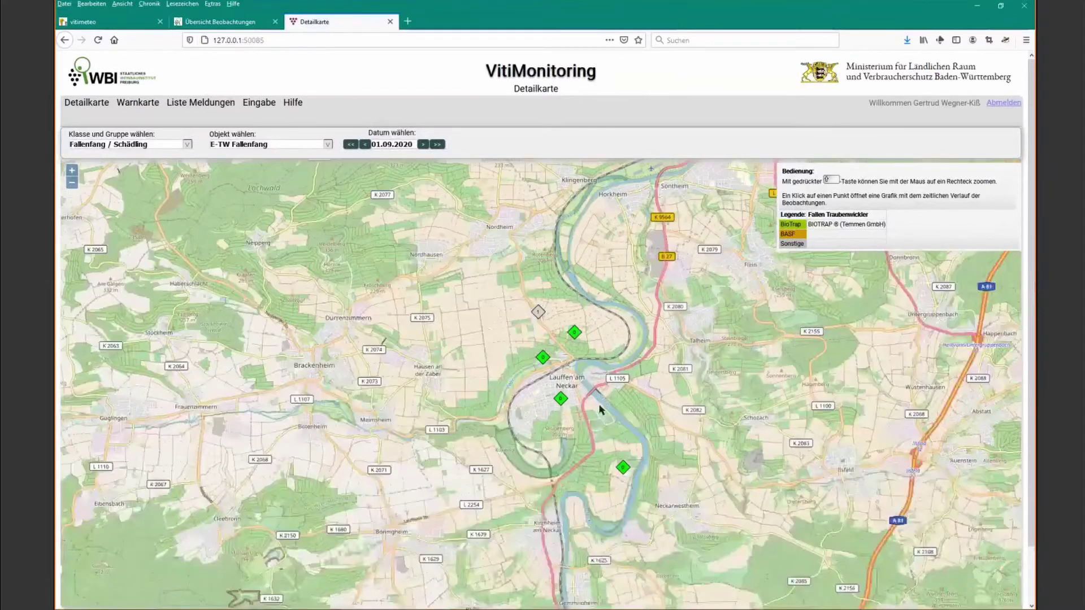
drag(601, 392, 408, 331)
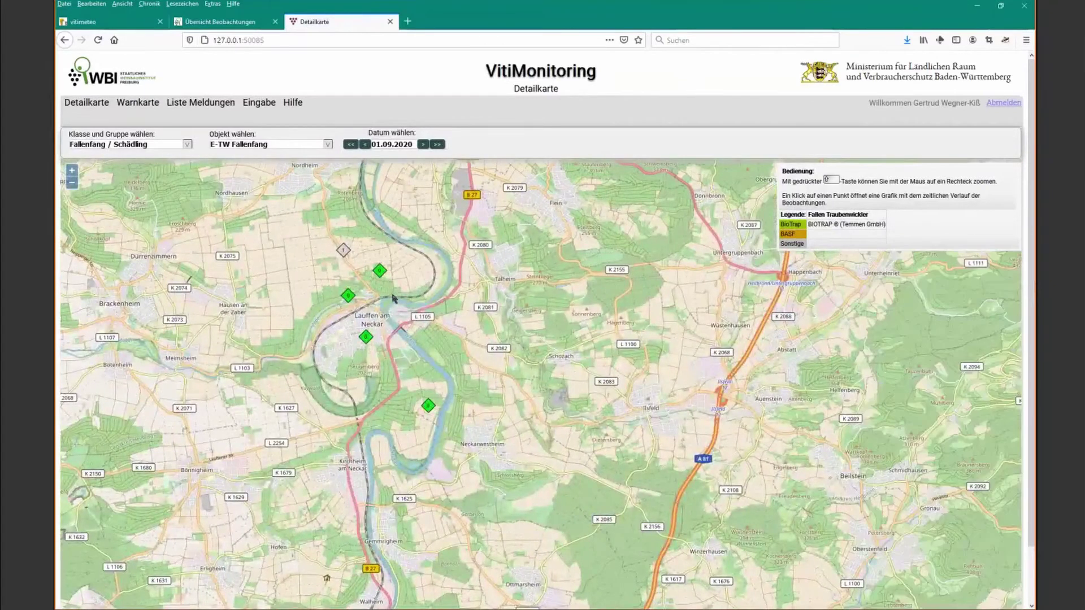
scroll(392, 297, up, 1)
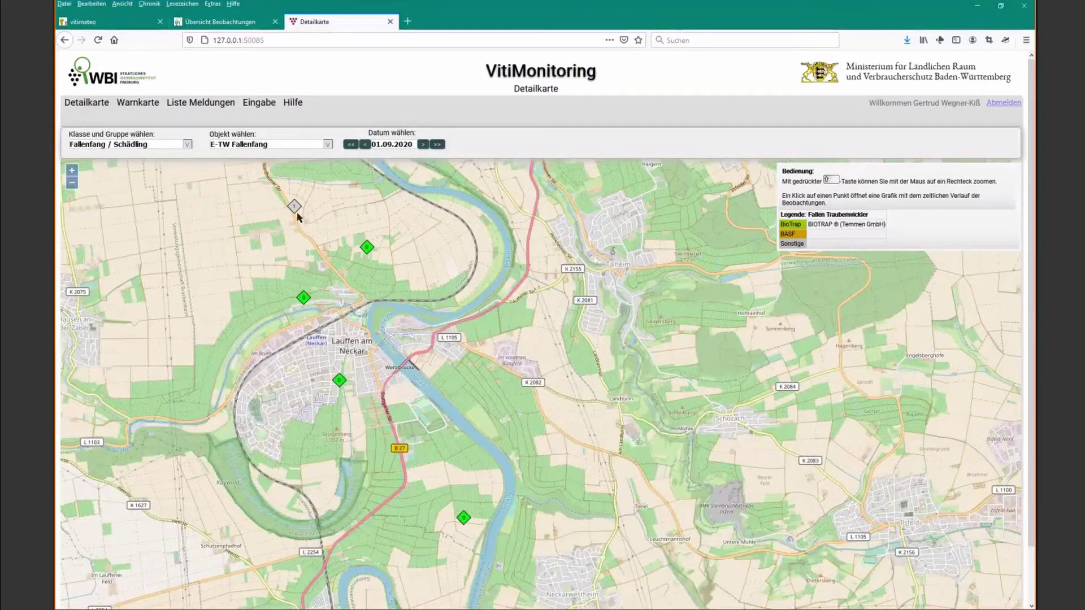
mouse_move(295, 213)
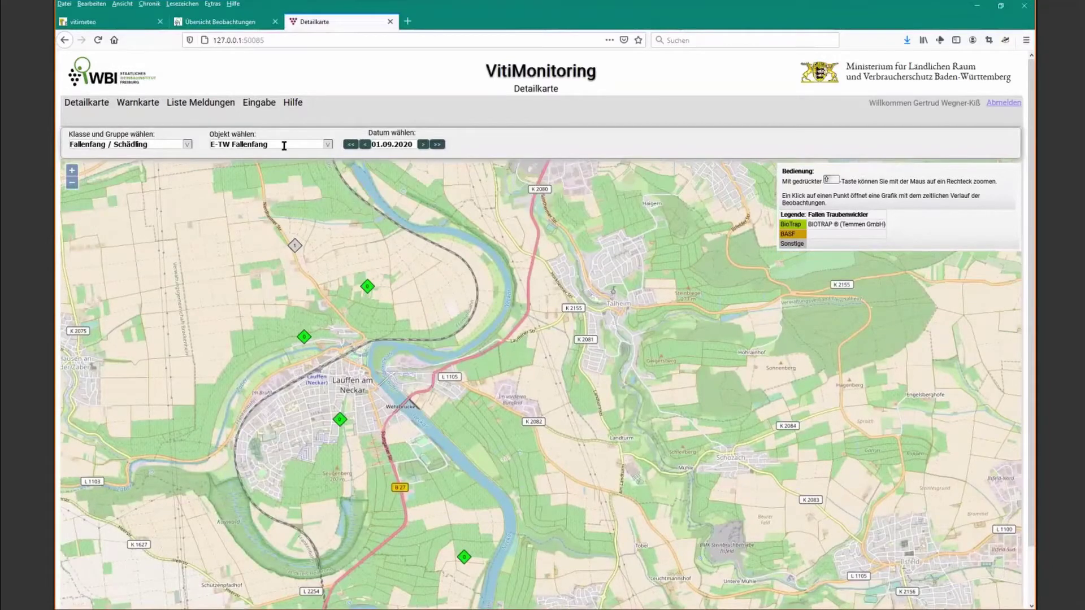
click(284, 145)
click(260, 204)
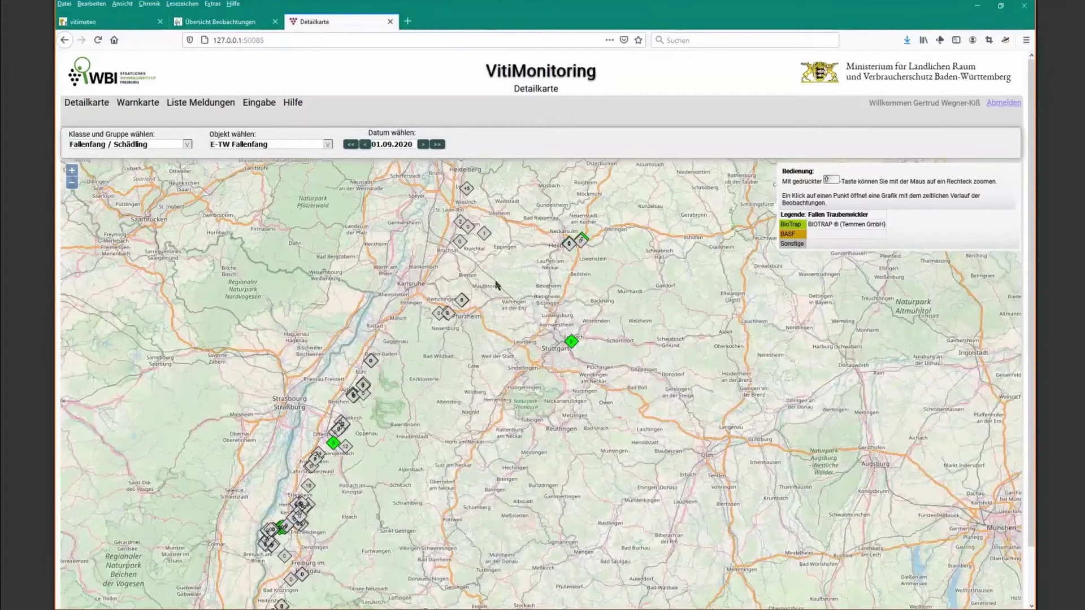
Step: Box-zoom onto the Heilbronn markers, inspect them, then switch to the 'Gemarkungen und Standorte' slide
drag(552, 231, 600, 255)
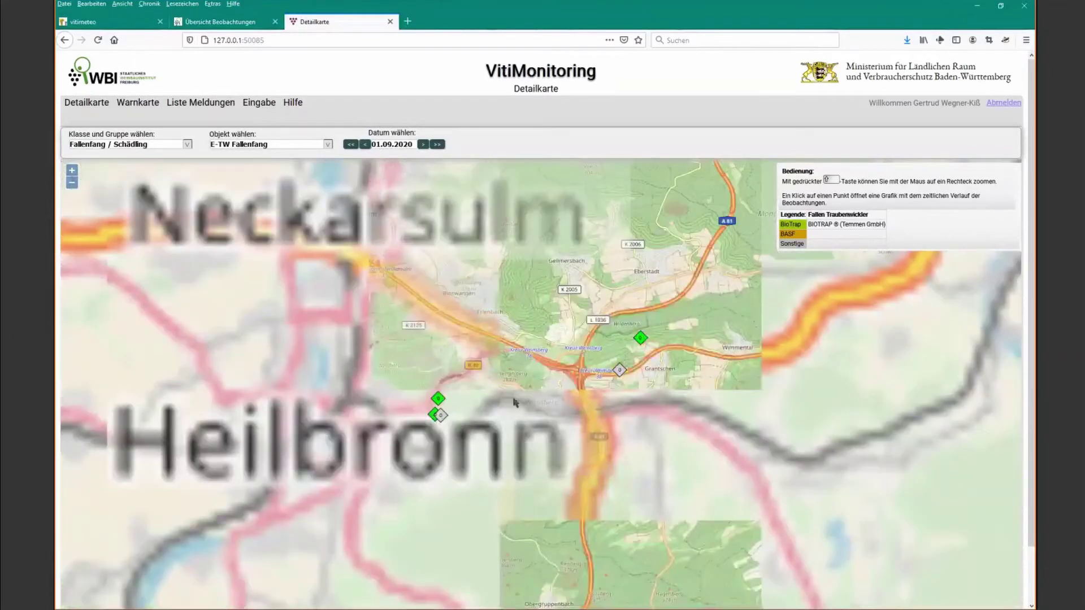
scroll(514, 403, up, 3)
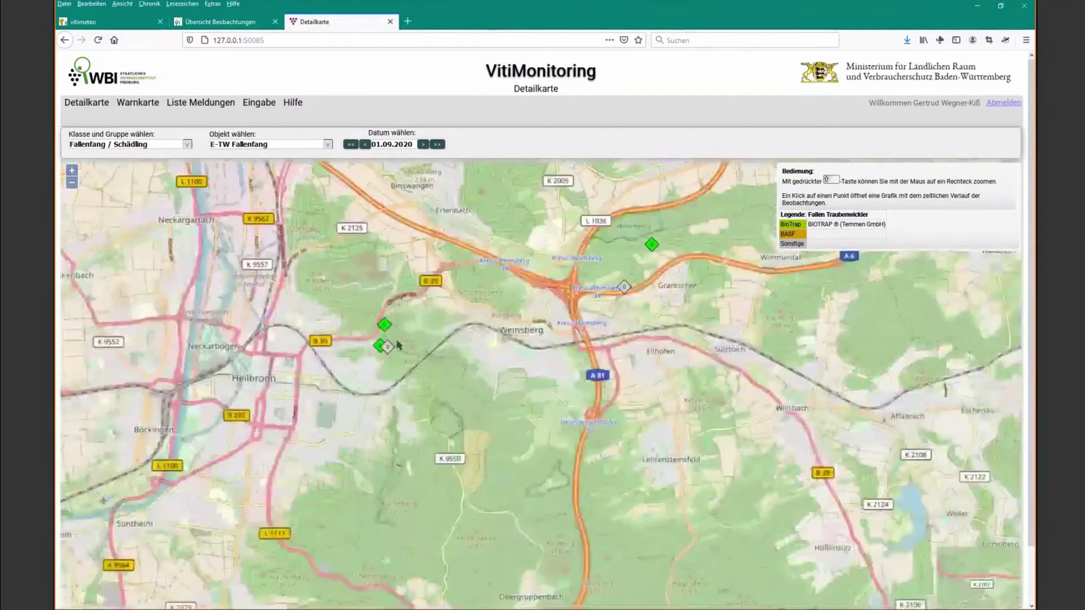
mouse_move(381, 323)
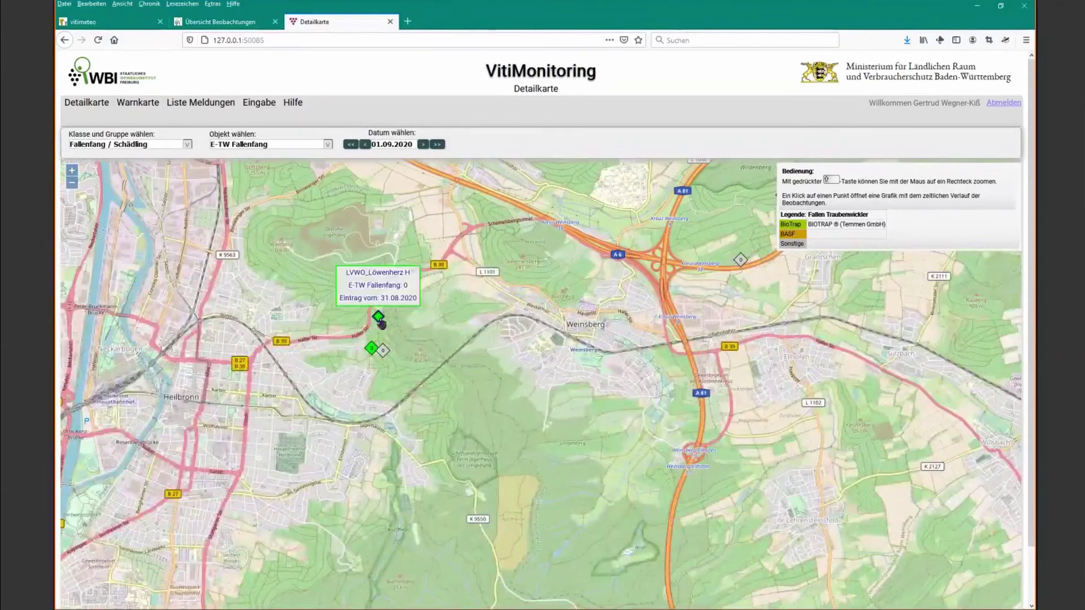
mouse_move(384, 354)
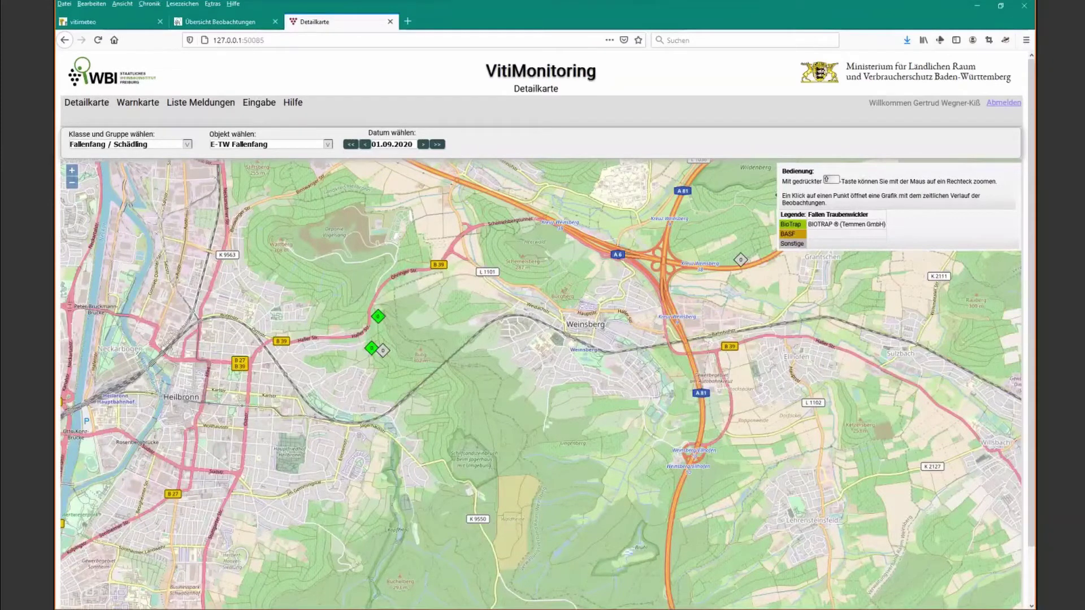
key(alt+Tab)
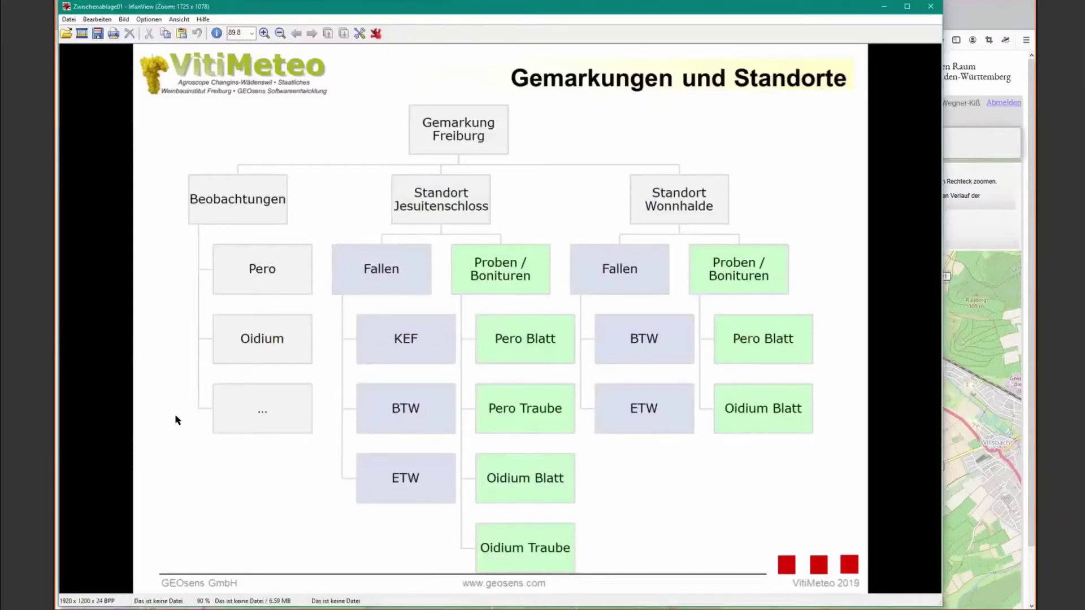
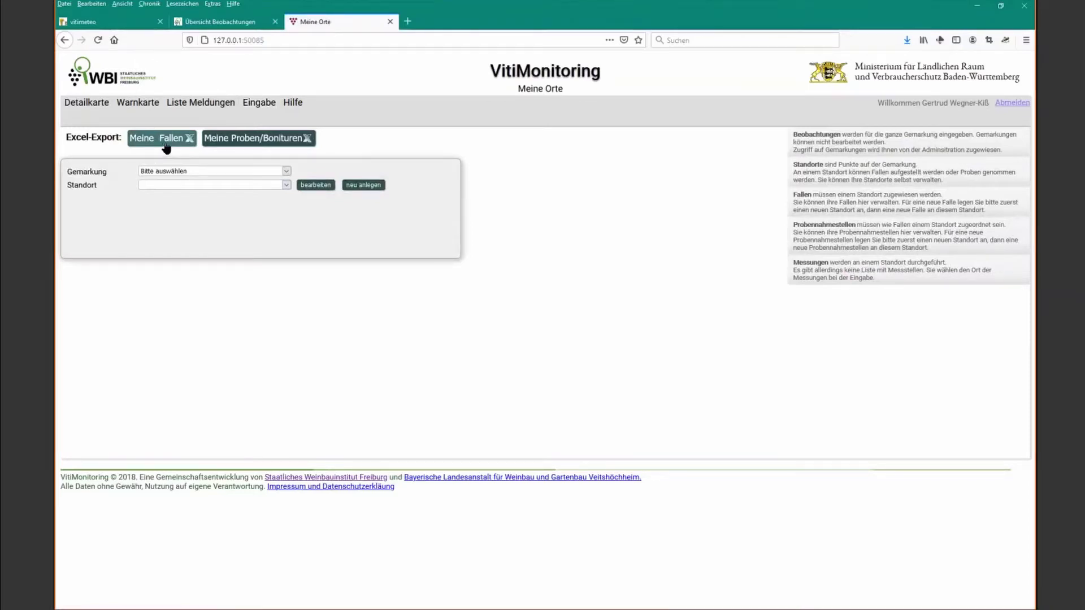
Step: Export the Meine Fallen list to MeineFallen.xlsx and choose to open it with Microsoft Excel
click(166, 145)
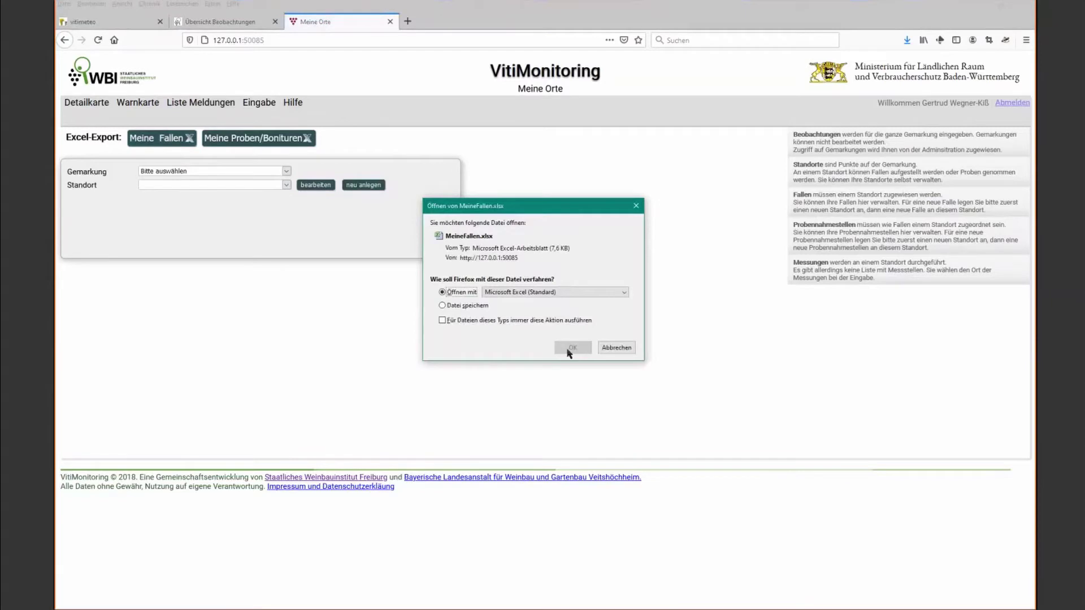
click(571, 349)
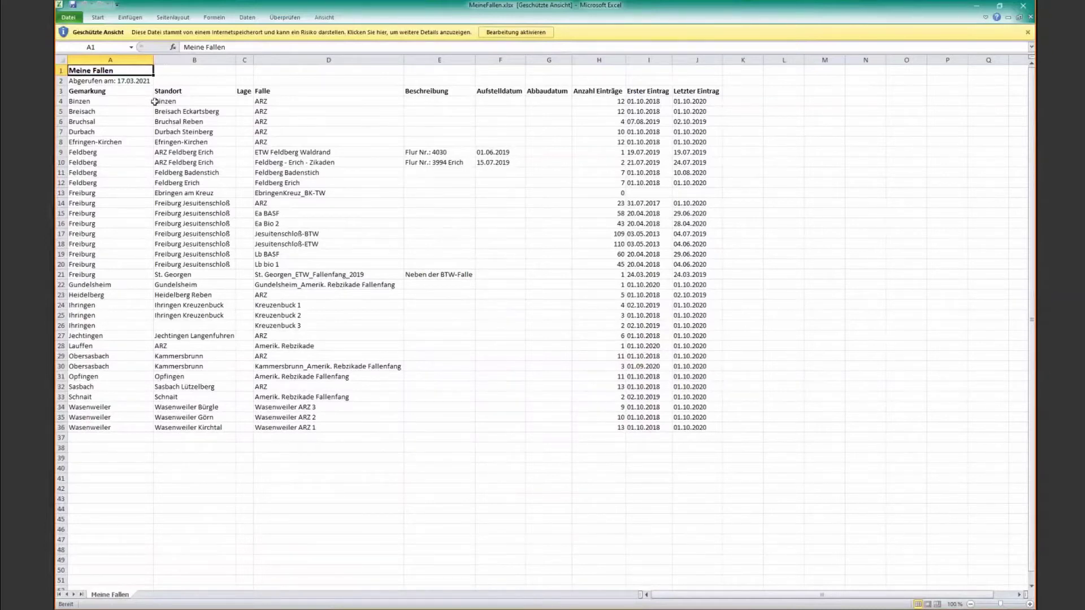
click(71, 103)
click(172, 103)
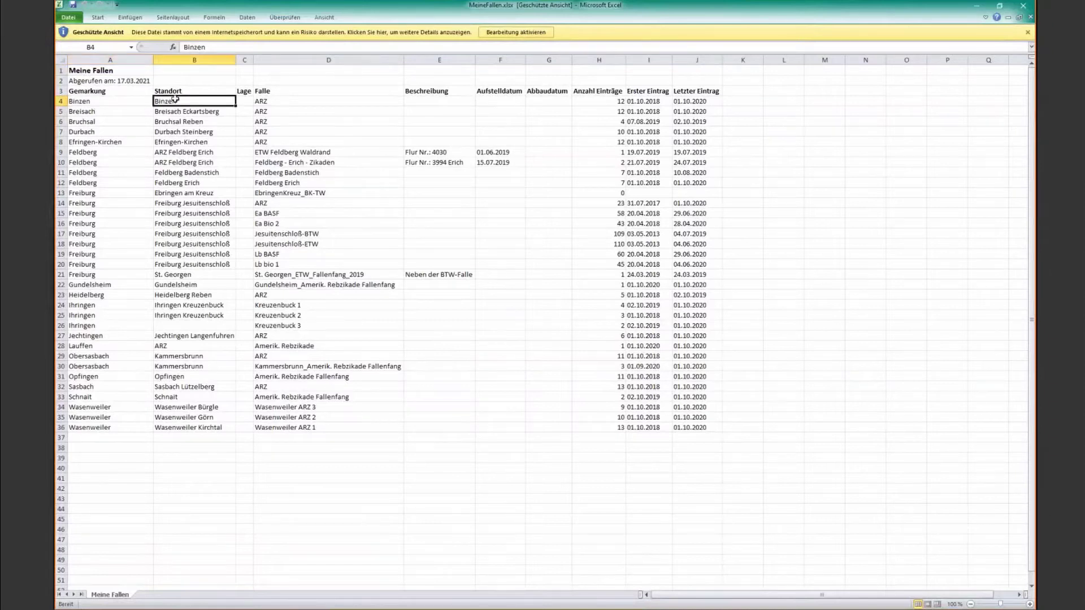
click(280, 99)
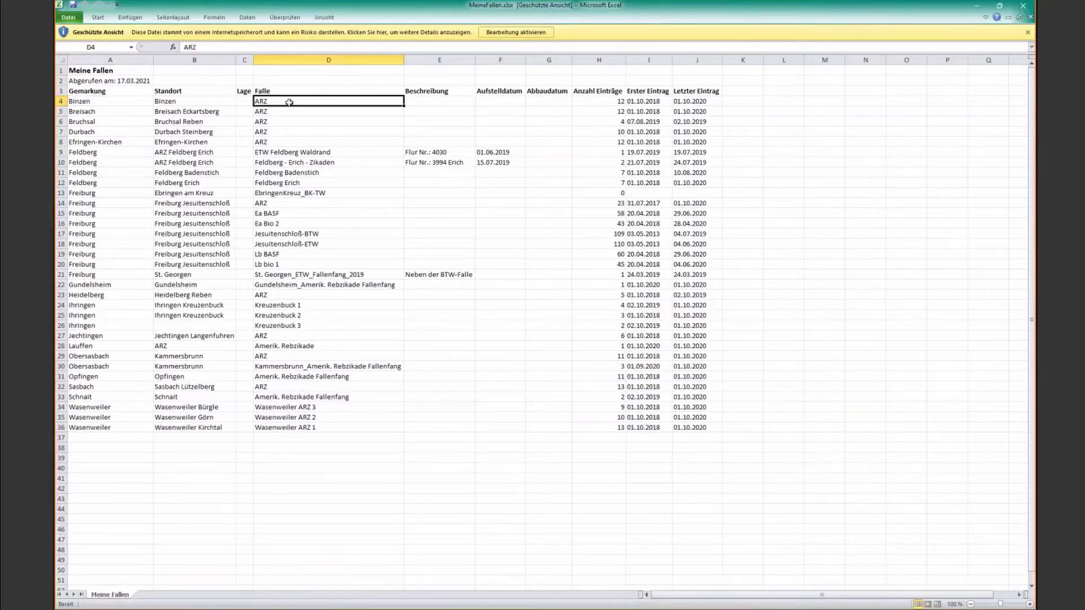
click(423, 102)
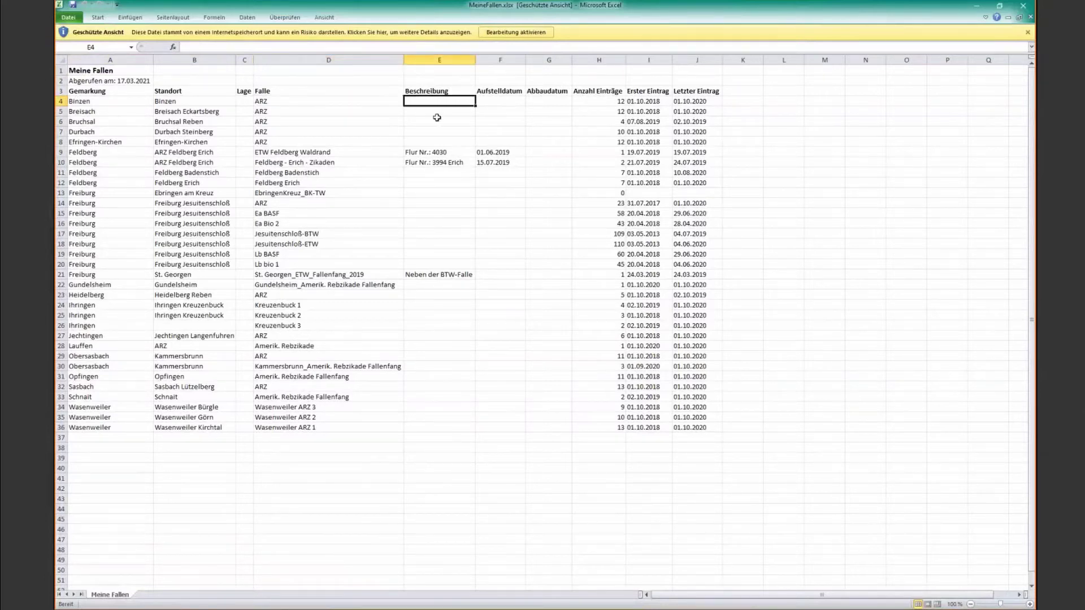
click(505, 102)
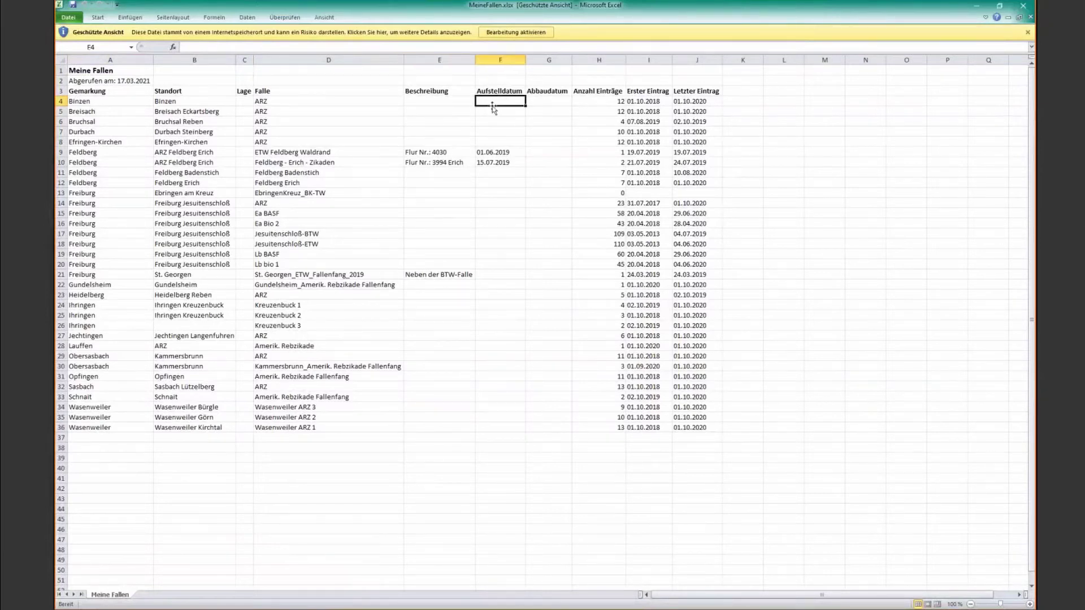
click(492, 152)
click(541, 100)
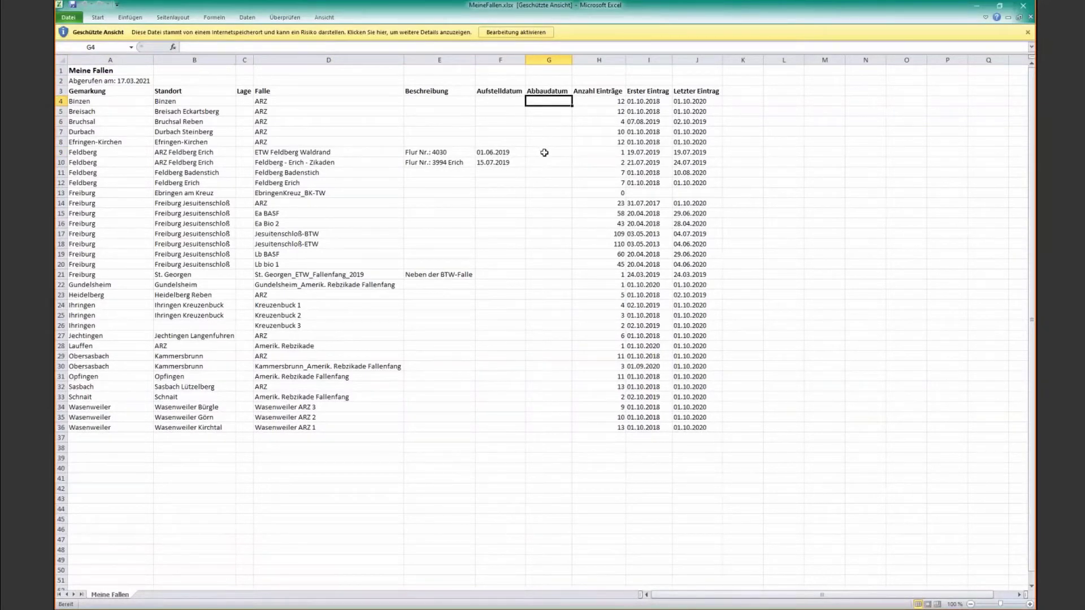
drag(495, 154, 534, 155)
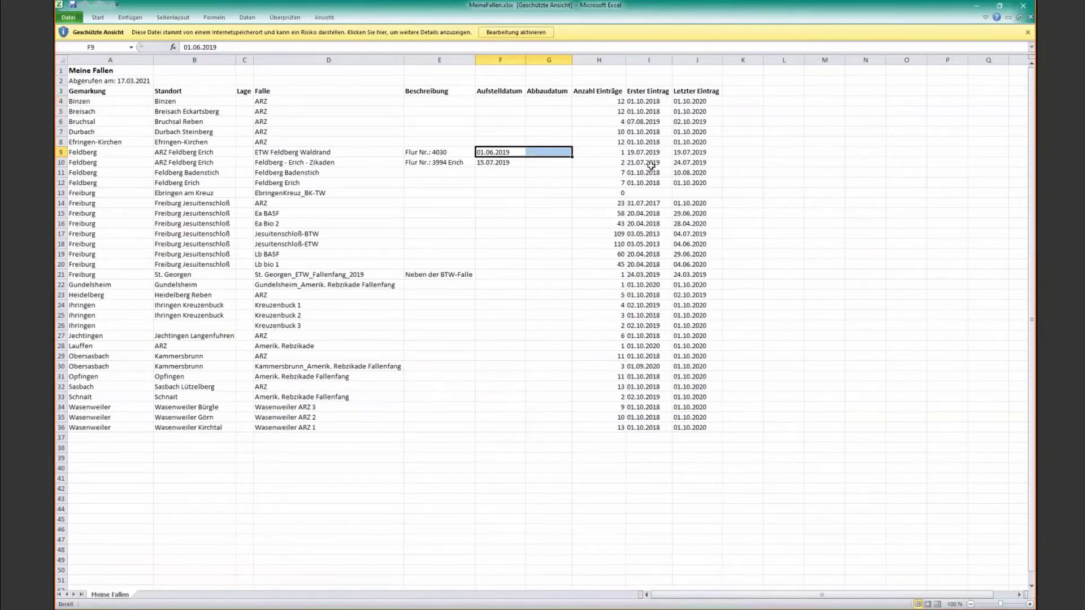
Step: Inspect row 9's entry count and dates, then row 18's 110 entries, dates and empty set-up/removal dates
drag(644, 152, 697, 153)
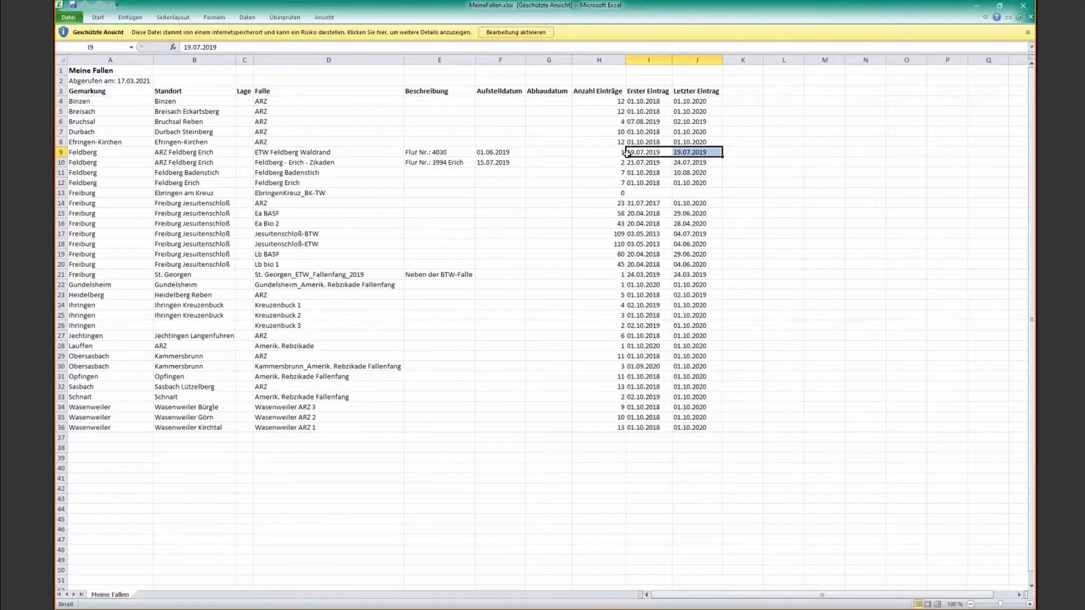
click(625, 152)
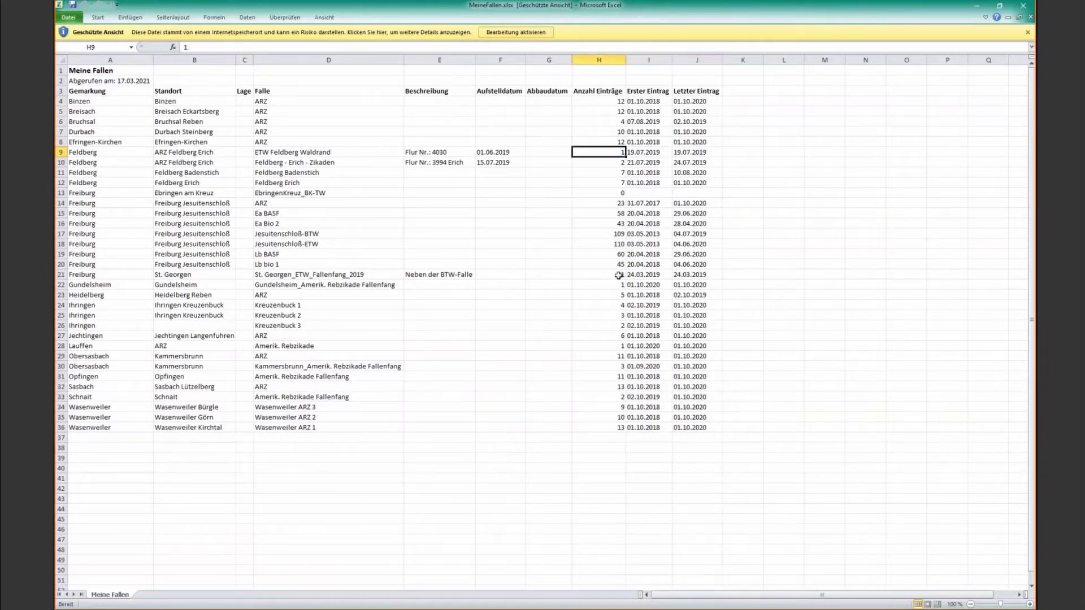
click(602, 245)
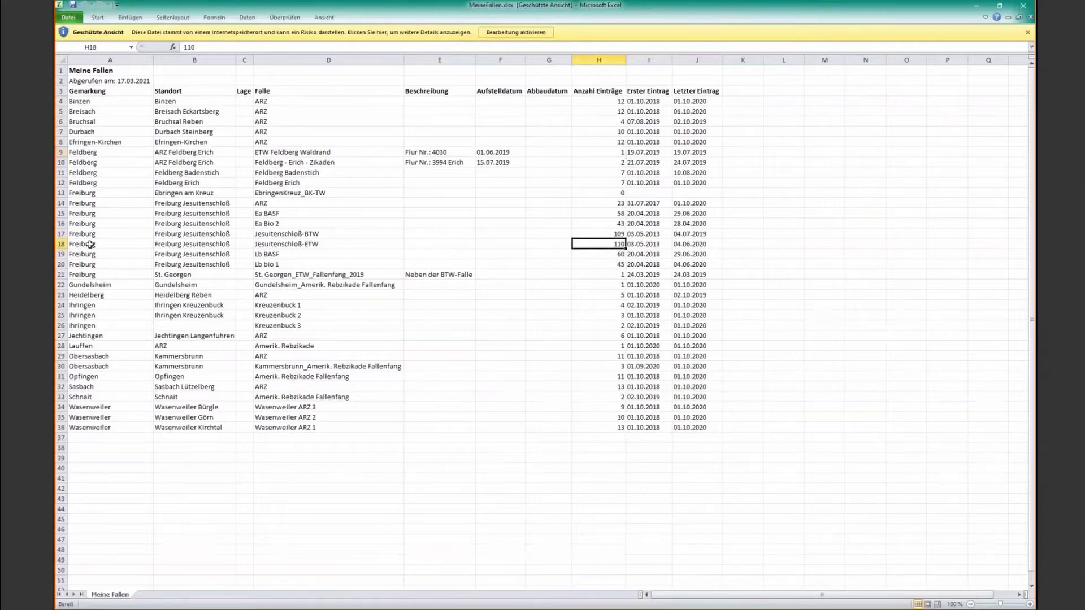
click(640, 246)
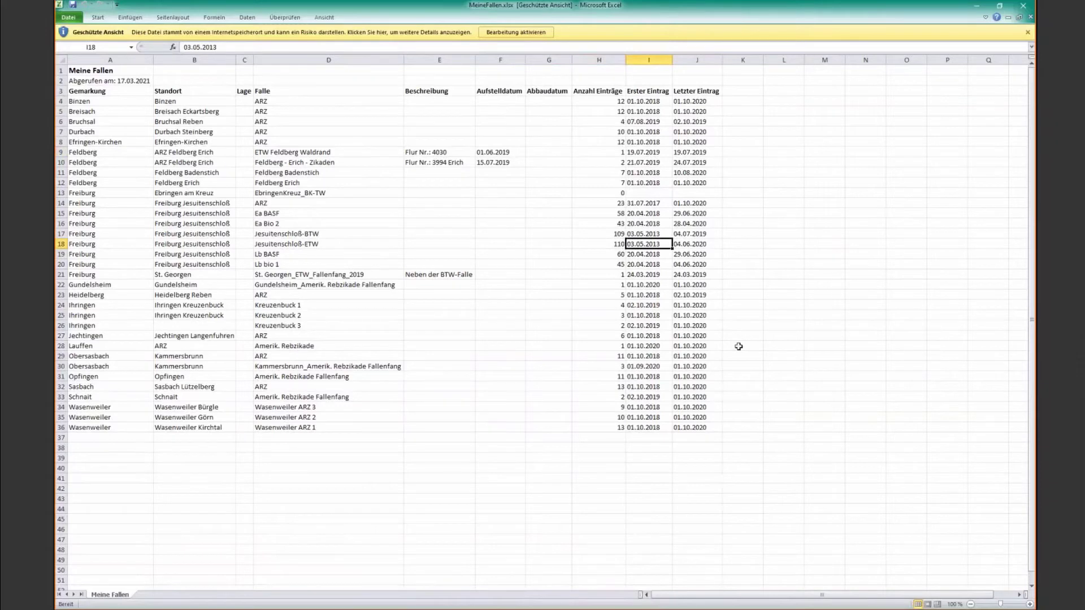
click(692, 245)
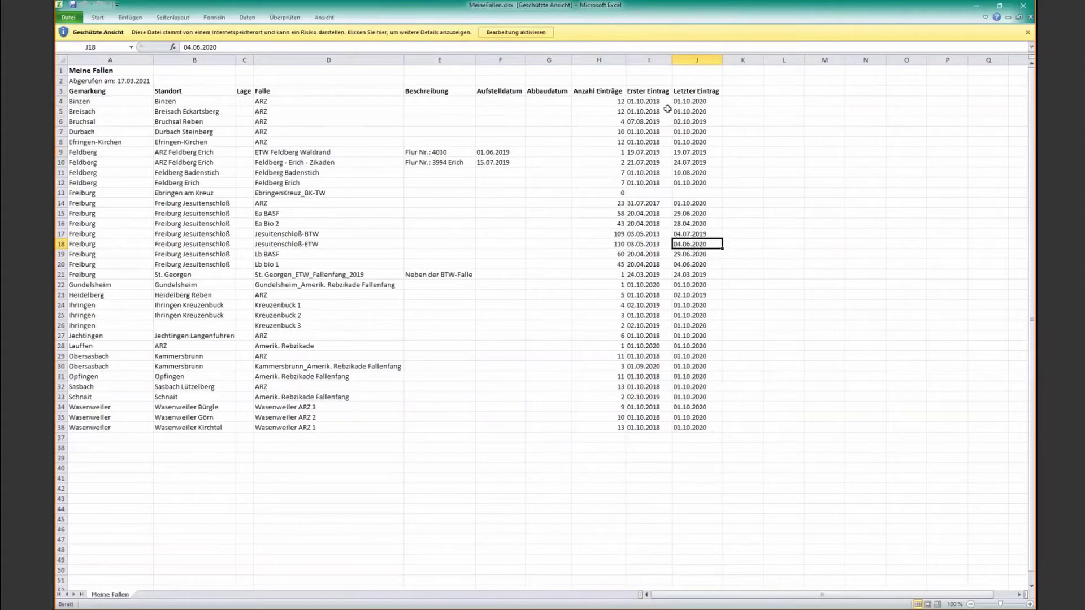
mouse_move(506, 246)
mouse_down()
mouse_move(557, 245)
mouse_move(498, 244)
mouse_up()
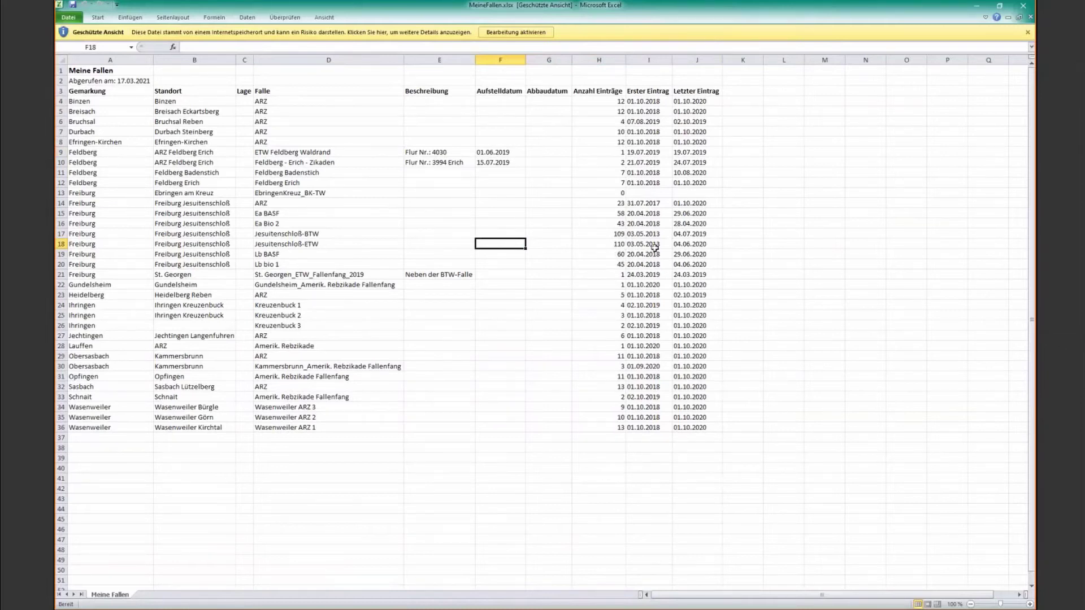
click(554, 243)
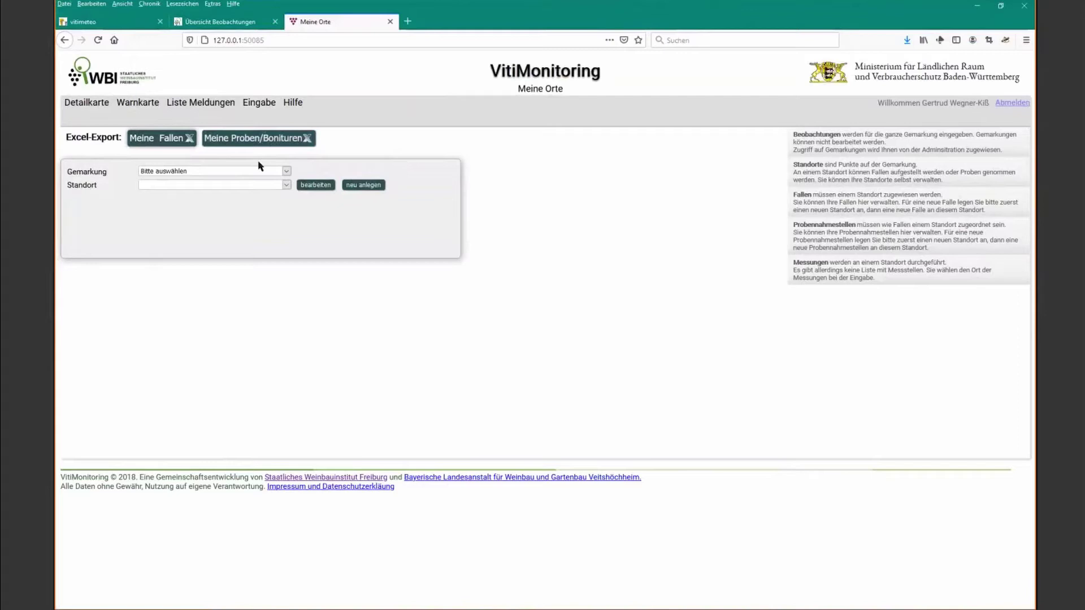
Step: Select Gemarkung Freiburg, Standort Freiburg Jesuitenschloß, and the trap Jesuitenschloß-ETW
click(287, 172)
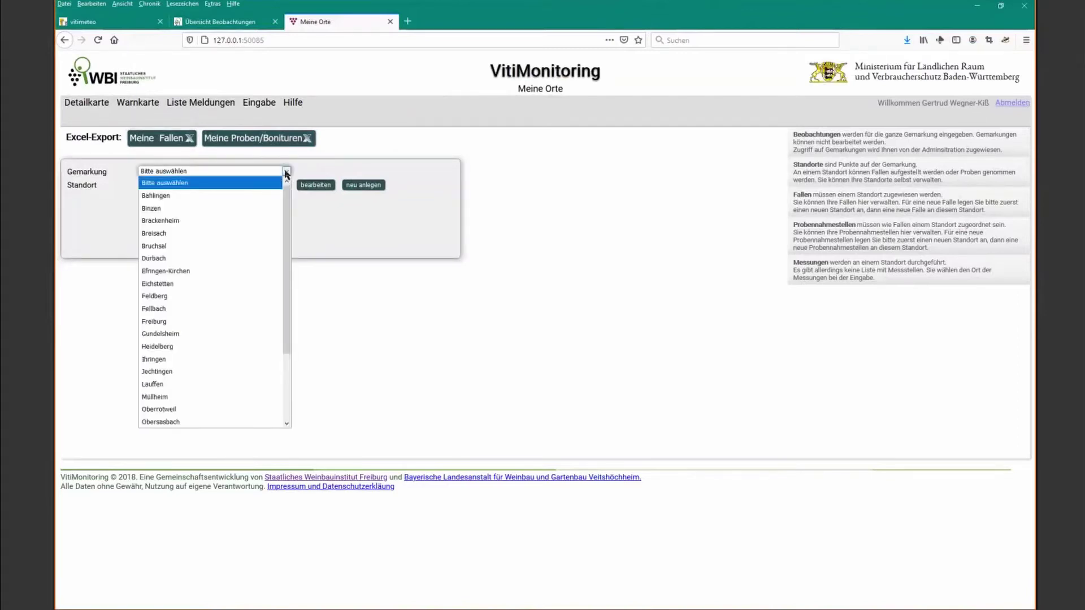
click(176, 321)
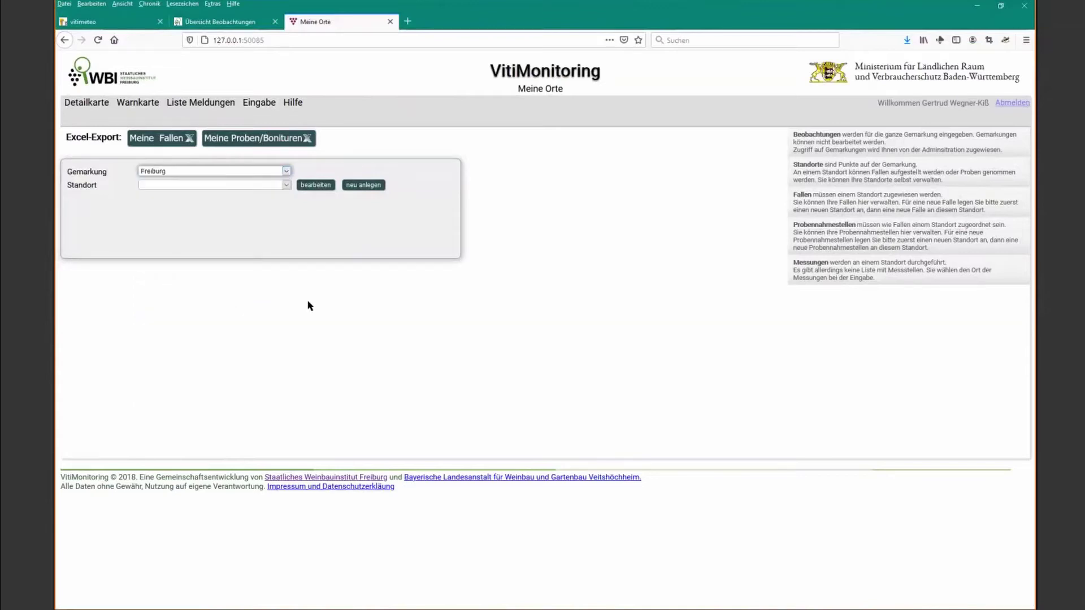
click(287, 186)
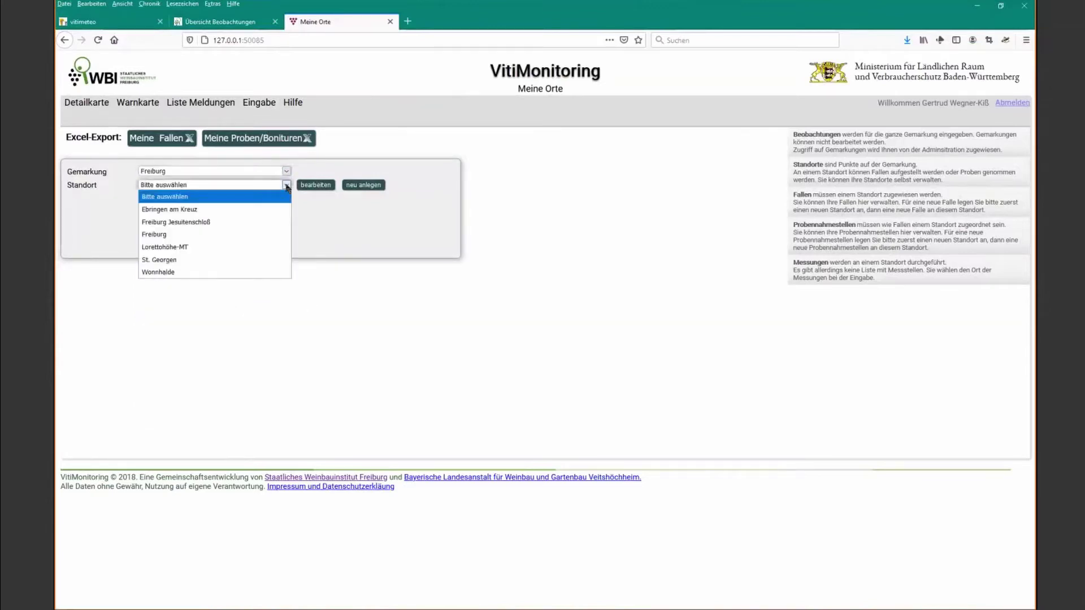
click(196, 223)
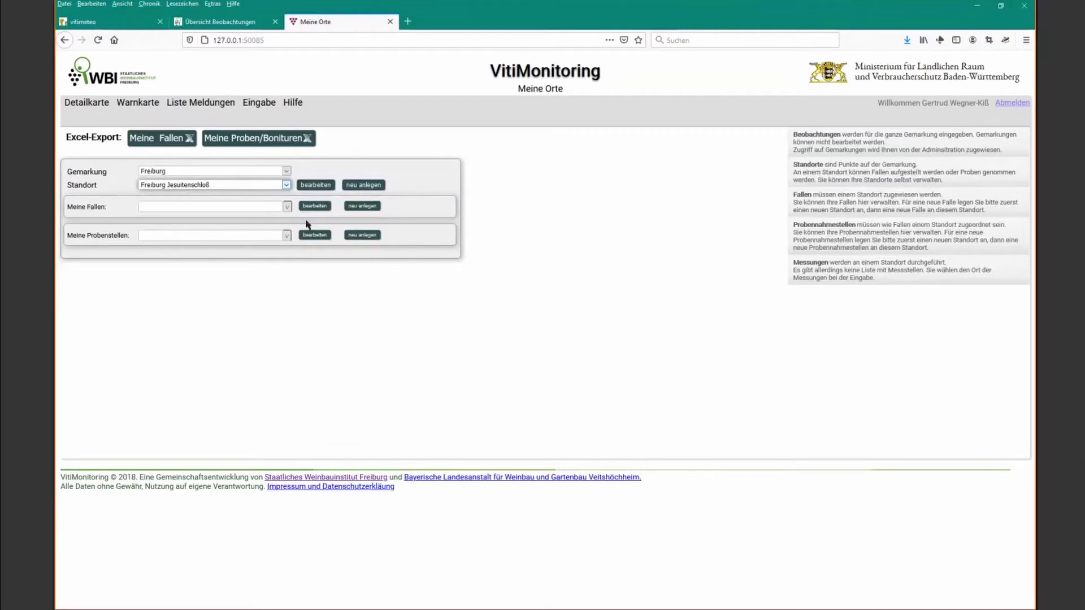
click(287, 211)
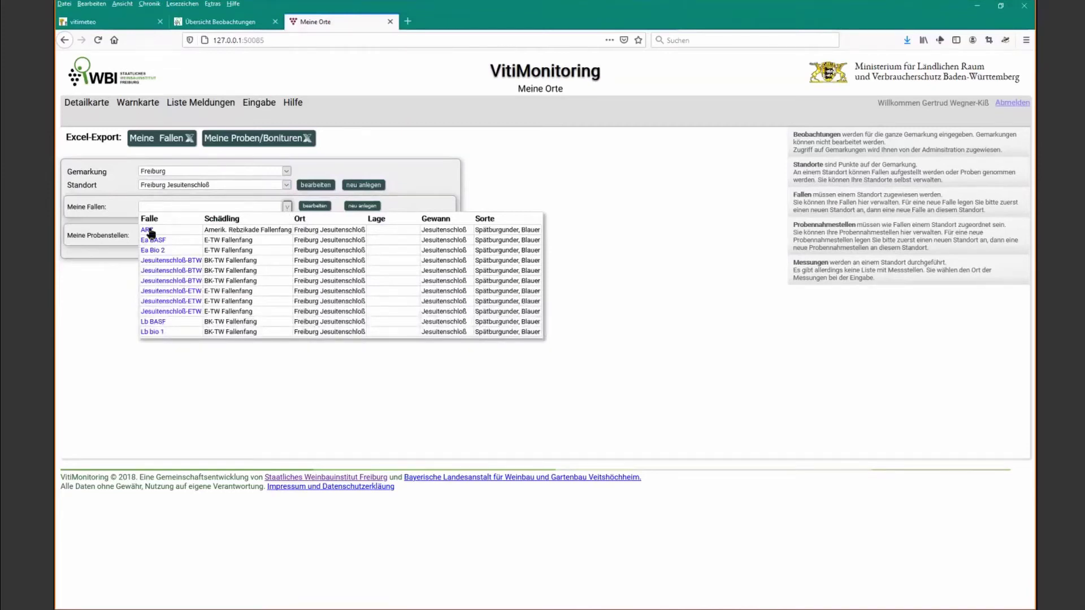
click(179, 313)
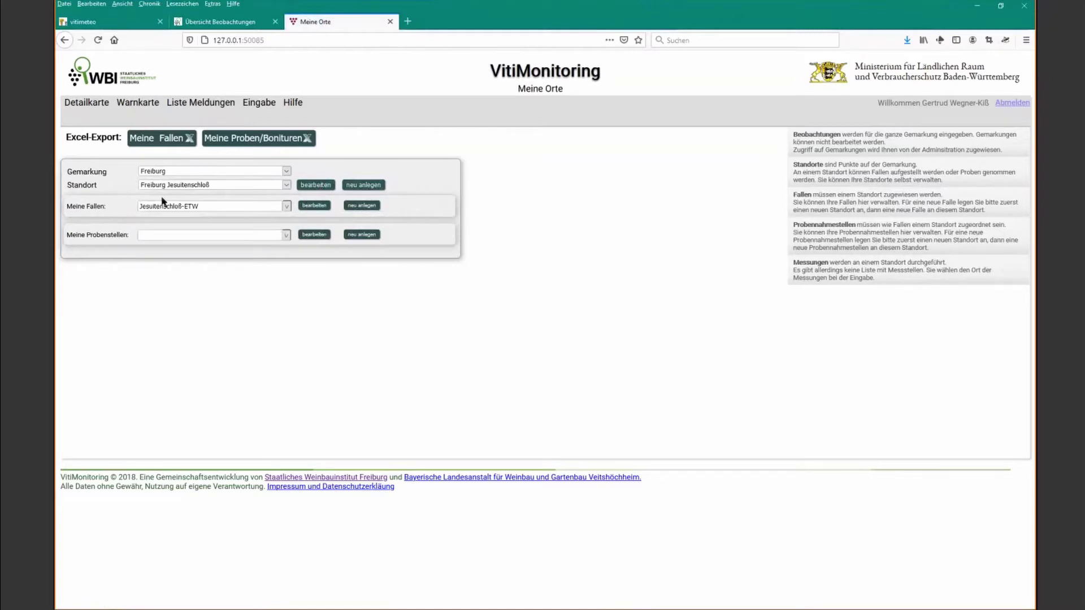
click(313, 206)
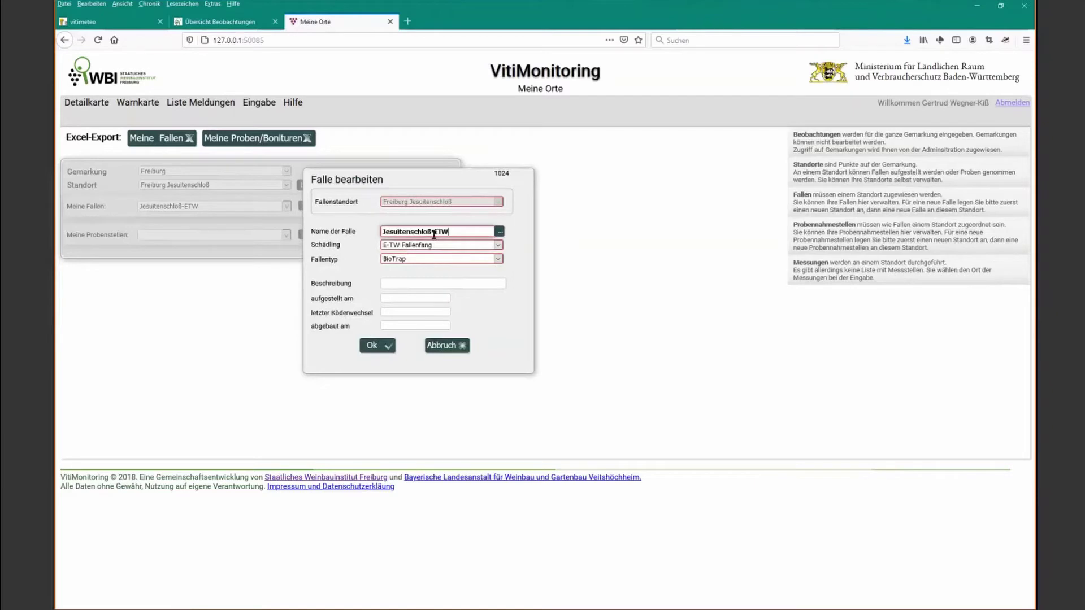
text(-)
click(457, 246)
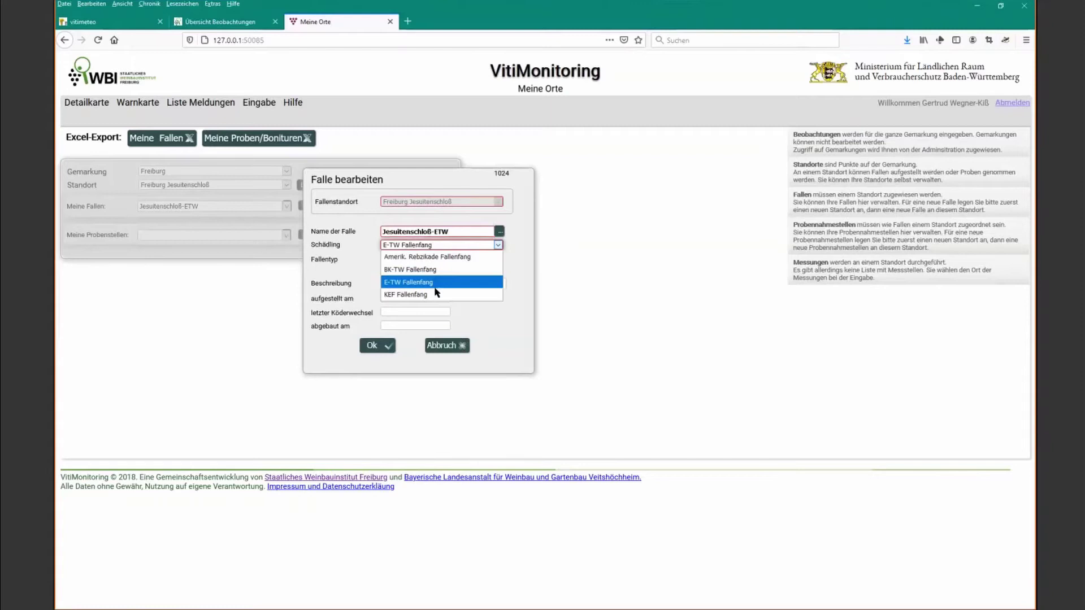
click(492, 261)
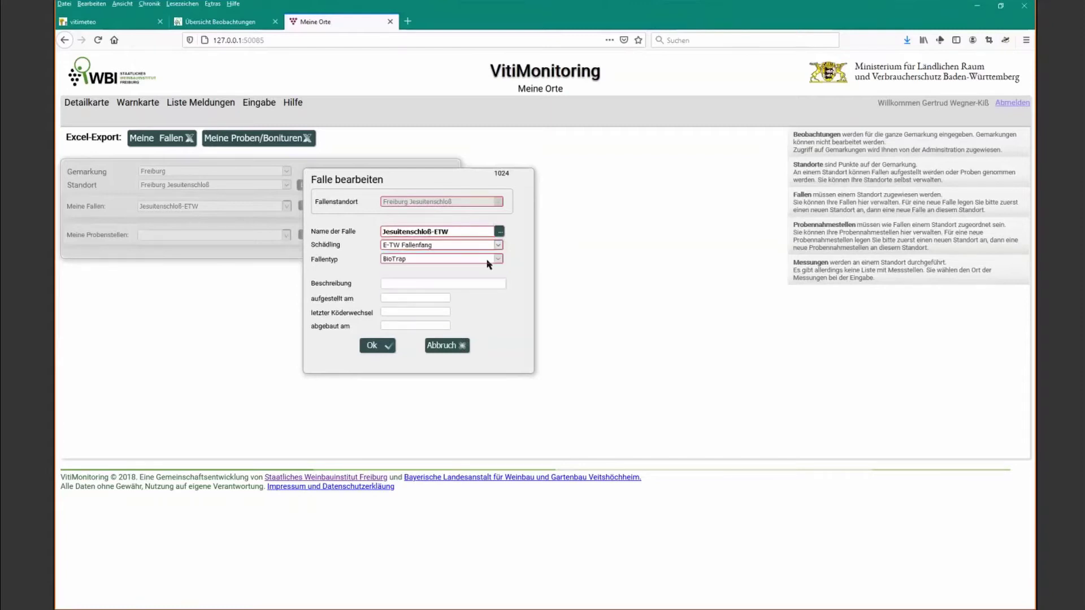
click(497, 258)
click(509, 254)
click(435, 246)
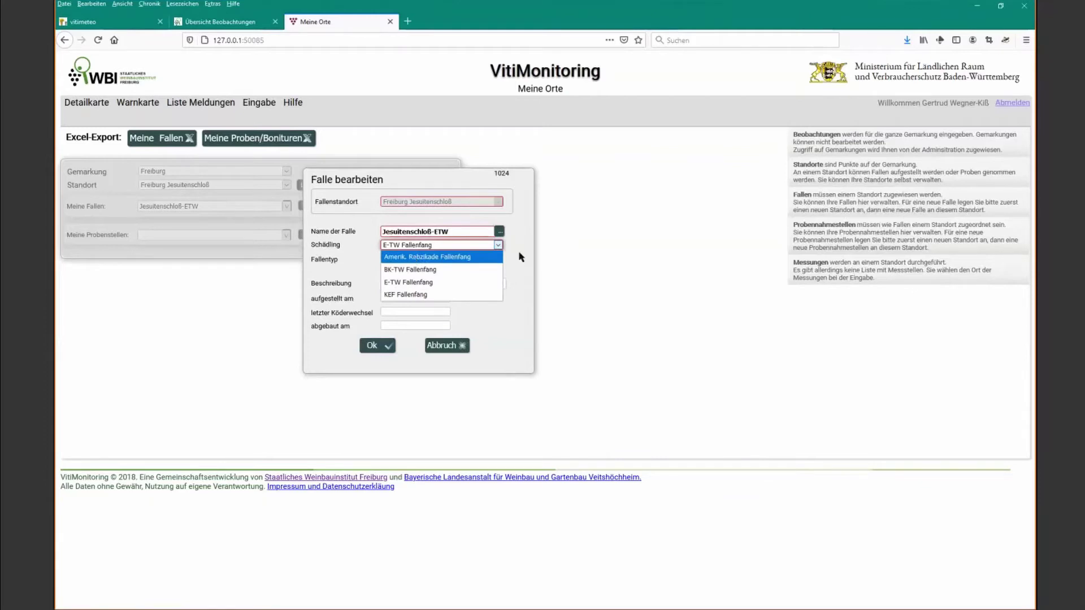
click(520, 255)
click(446, 261)
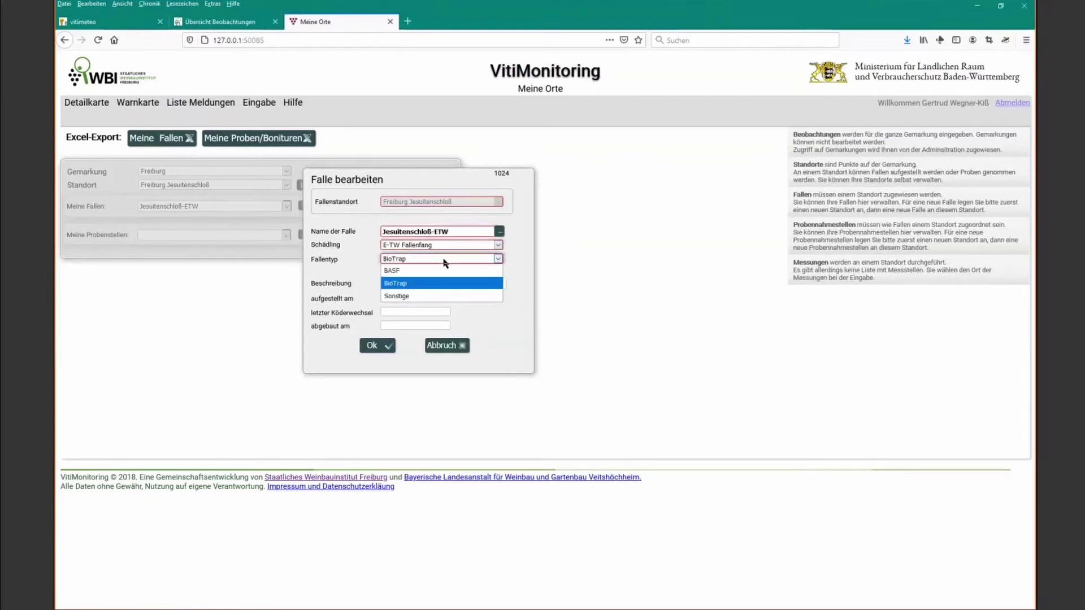
click(521, 262)
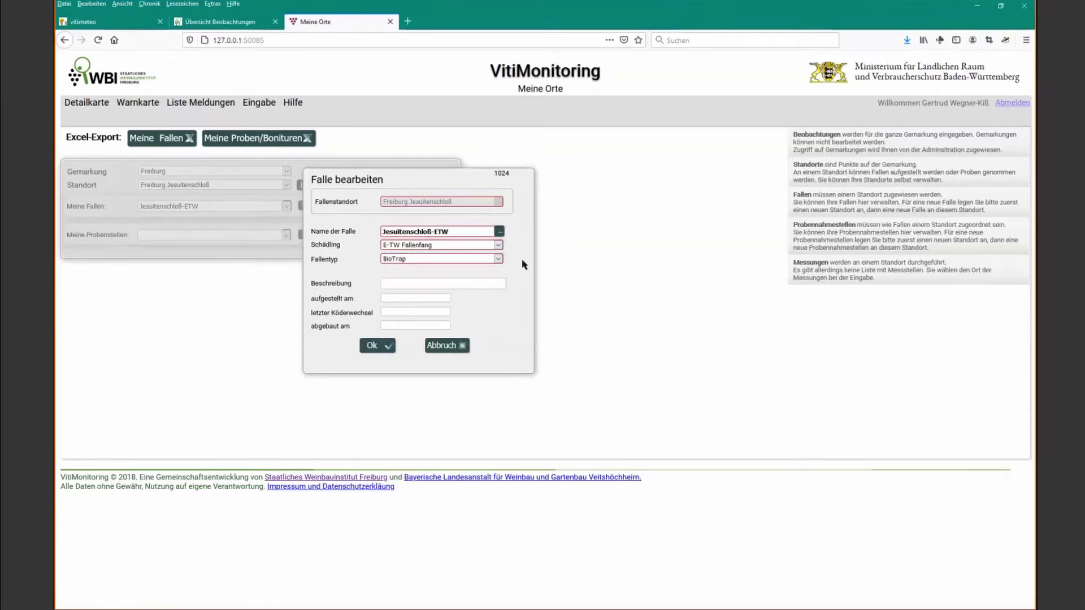
click(441, 284)
click(422, 300)
click(432, 310)
click(397, 325)
click(398, 314)
click(386, 351)
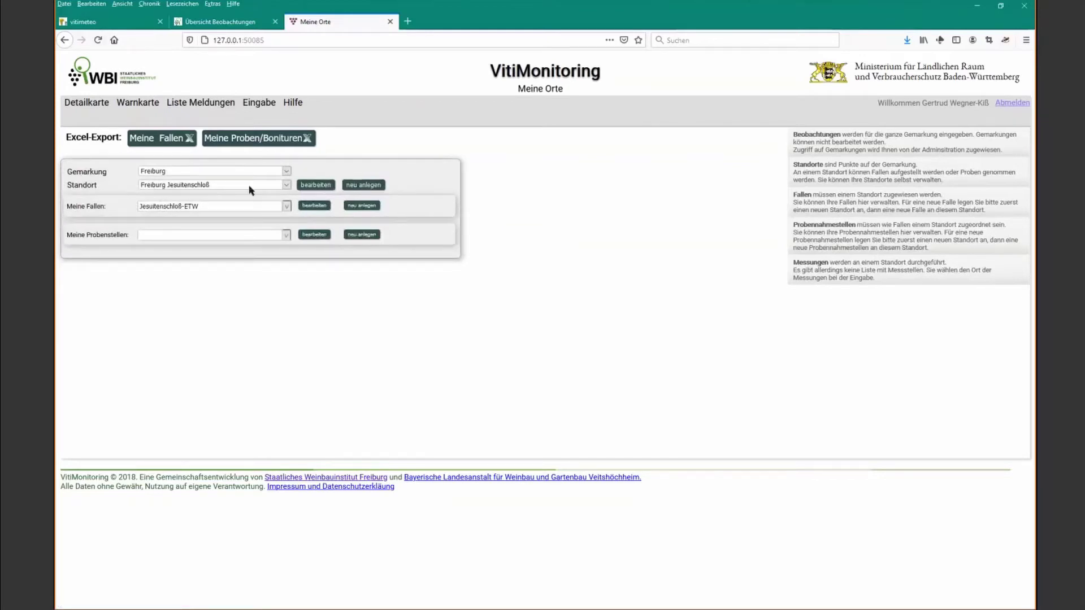
click(315, 185)
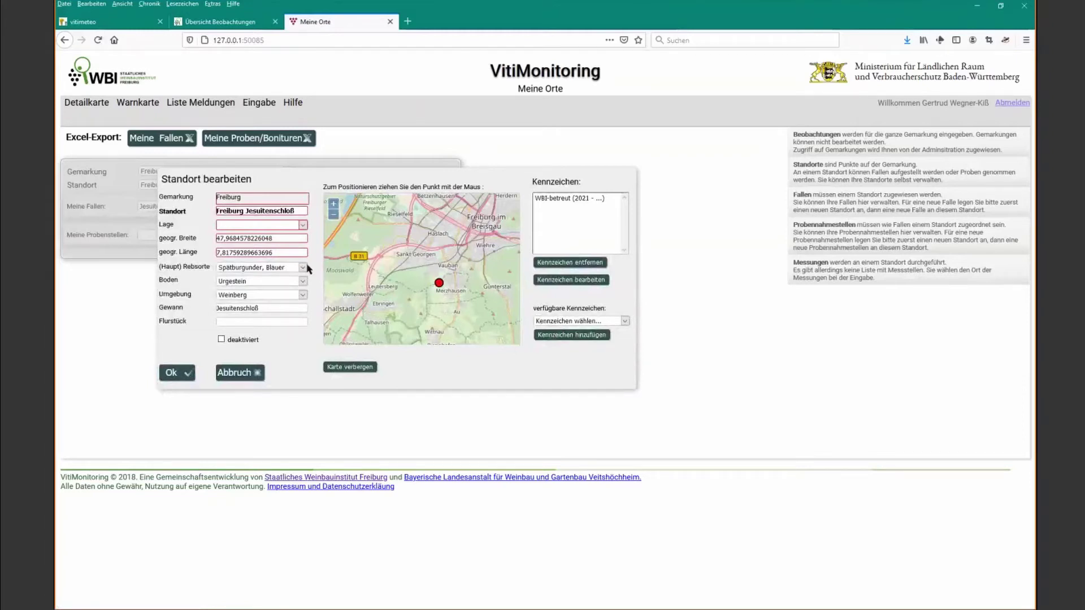
Step: Select the Standort name Freiburg Jesuitenschloß in the location editor
triple_click(239, 195)
click(240, 195)
click(299, 211)
drag(299, 211, 195, 212)
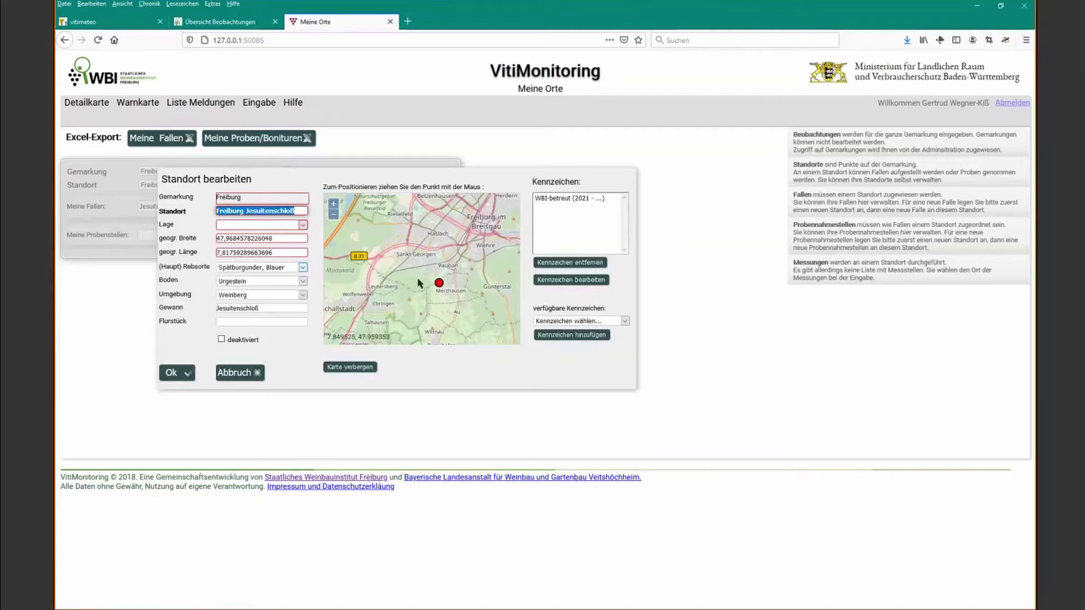
Step: Review the Lage field, the Gewann name Jesuitenschloß, and the longitude field
click(243, 222)
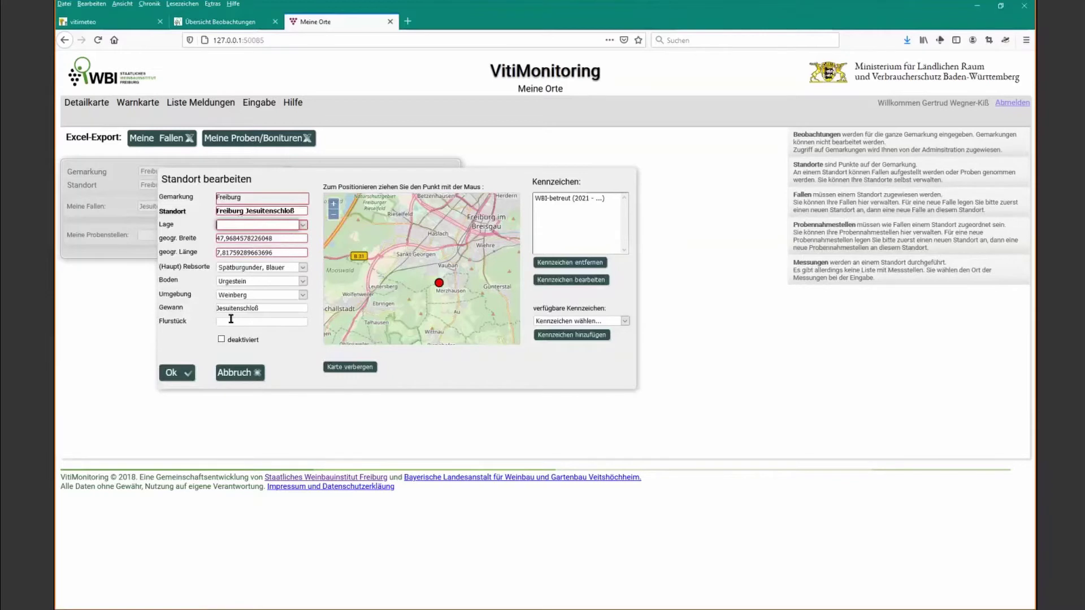
click(267, 309)
double_click(268, 308)
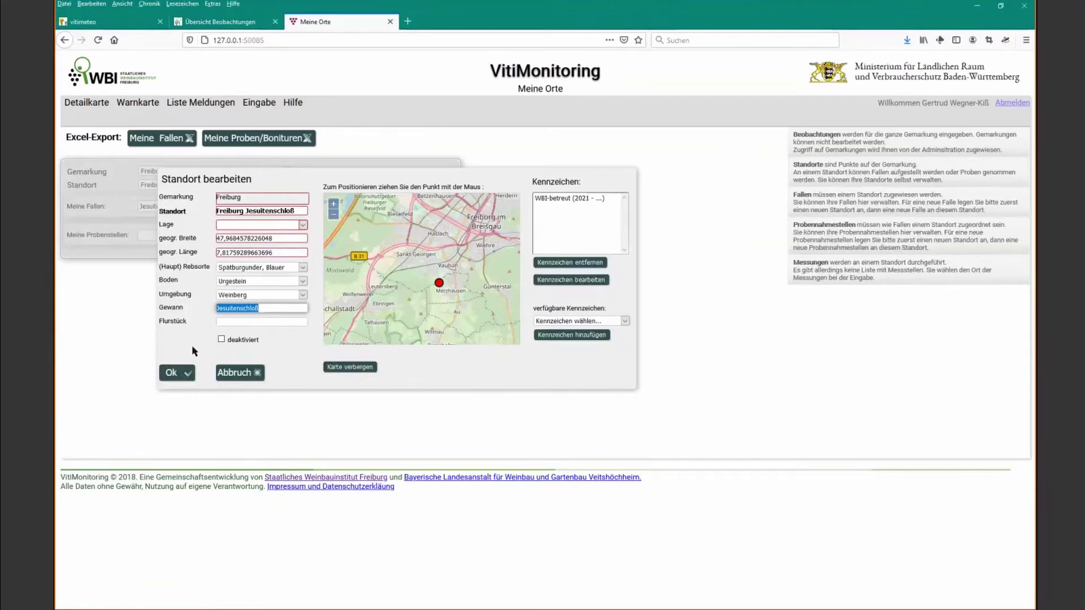
click(228, 226)
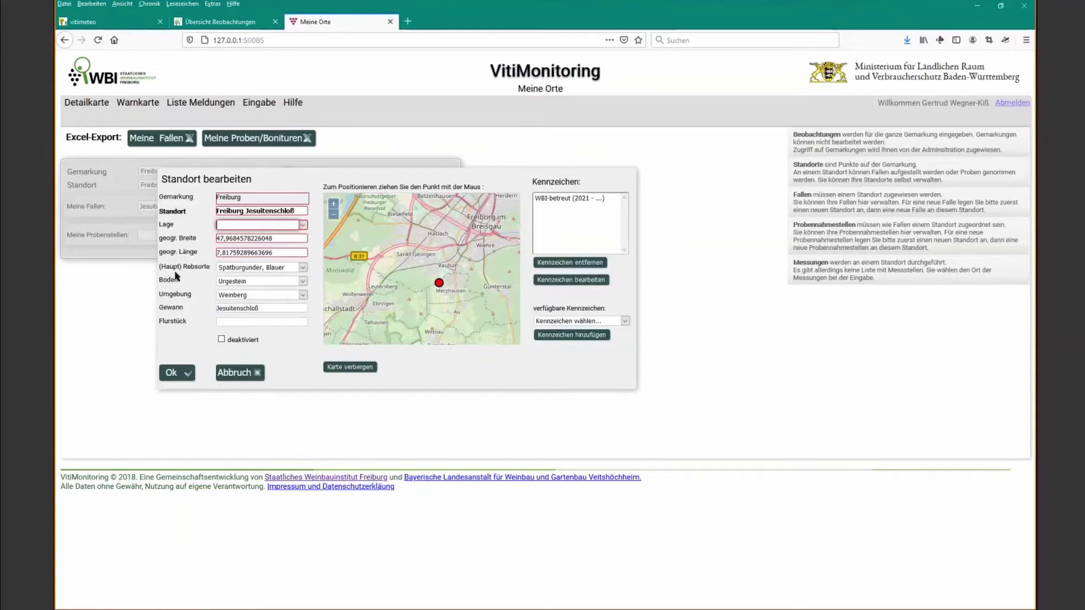
click(277, 252)
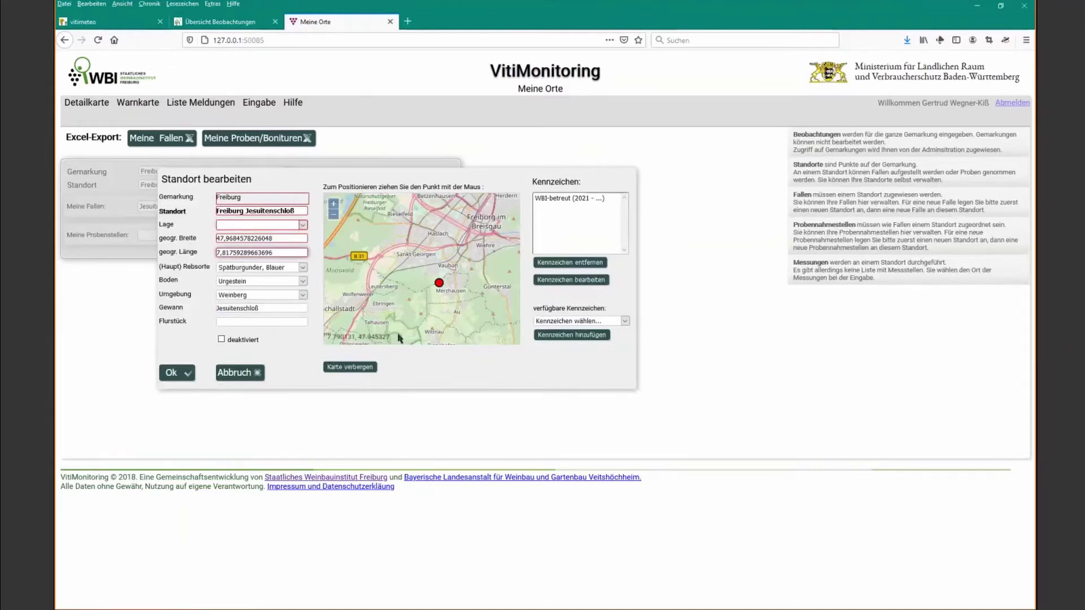
Step: Zoom the position map in close around the red marker near Schloßweg
scroll(448, 289, up, 2)
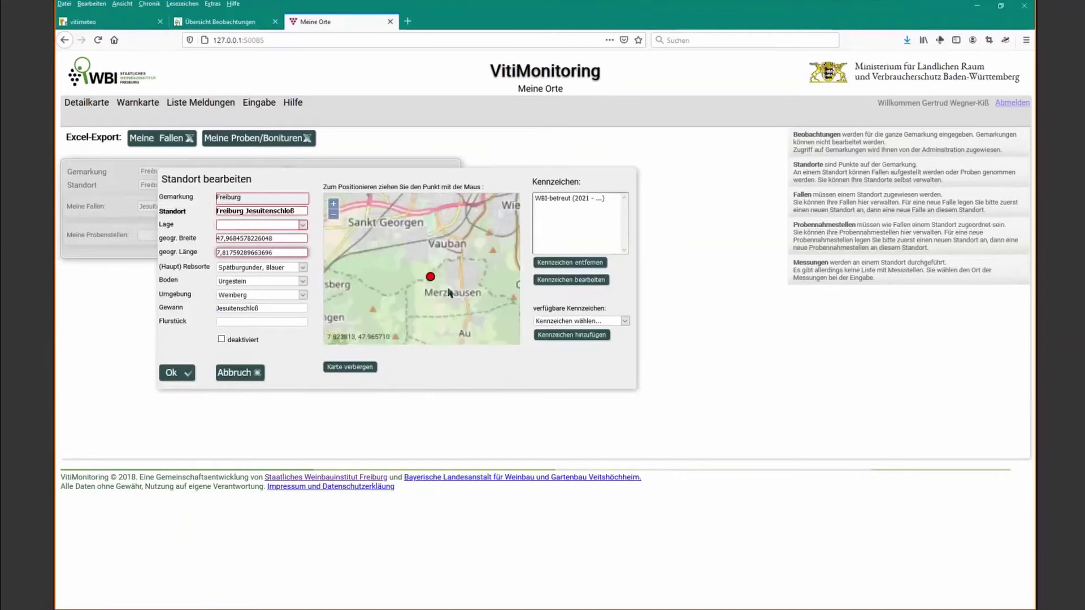
scroll(421, 287, up, 1)
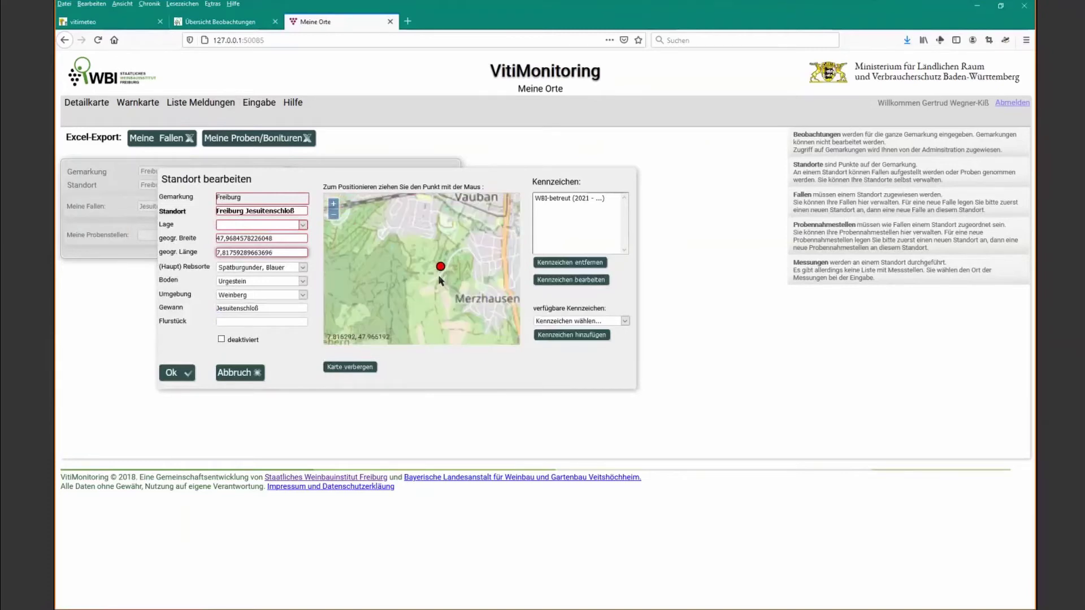
scroll(450, 271, up, 1)
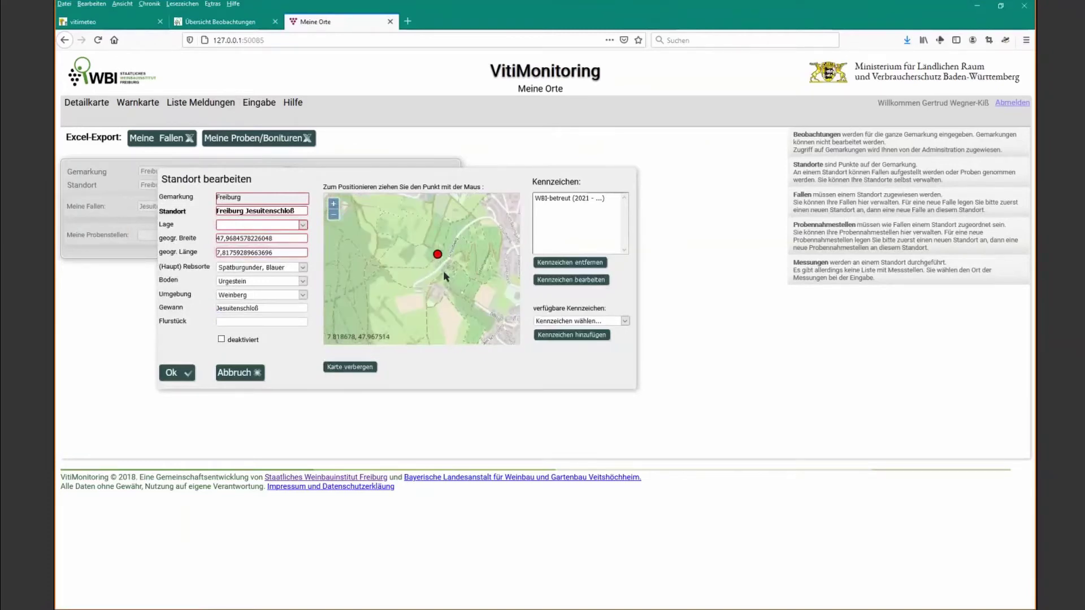
scroll(429, 277, up, 1)
scroll(407, 261, up, 1)
Step: Zoom the map out one level and drag the marker southeast to about 47.9682 / 7.8178
scroll(419, 261, down, 1)
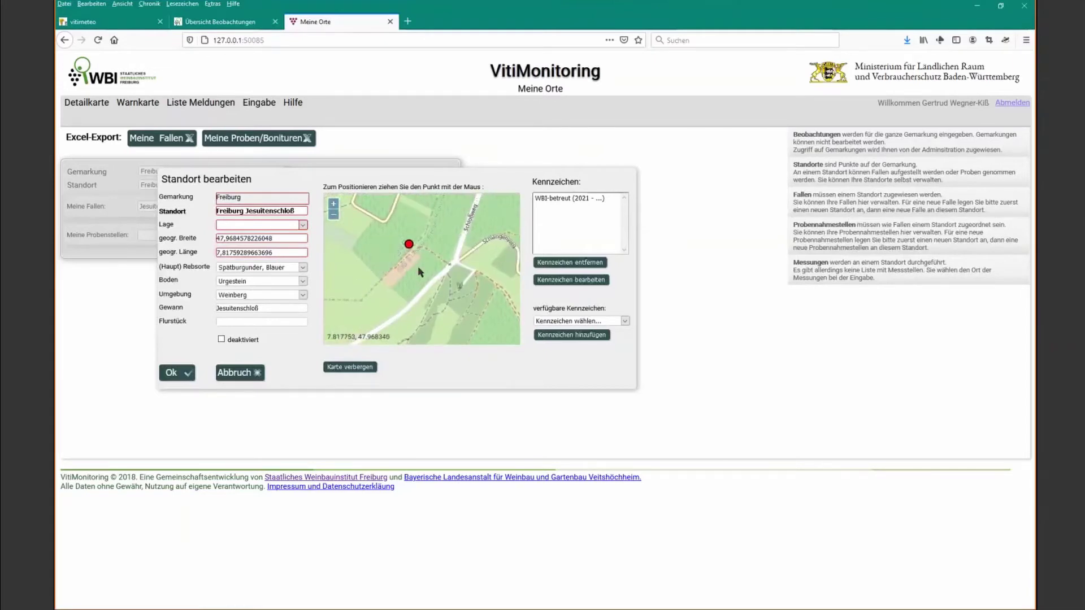
drag(408, 245, 420, 263)
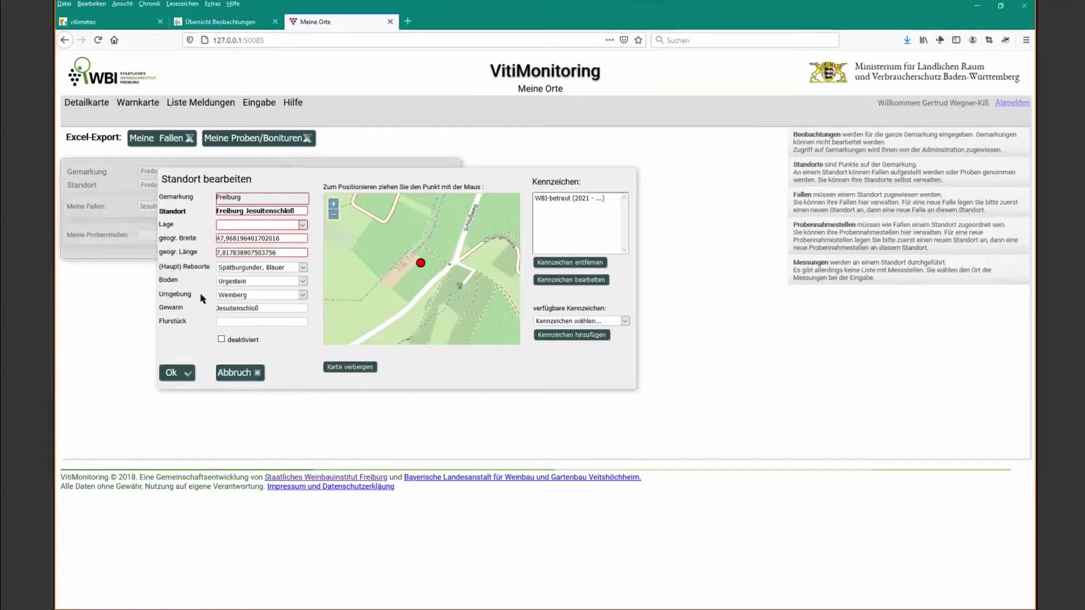
Step: Keep Urgestein as the soil type and cancel the location edits with Abbruch
click(242, 282)
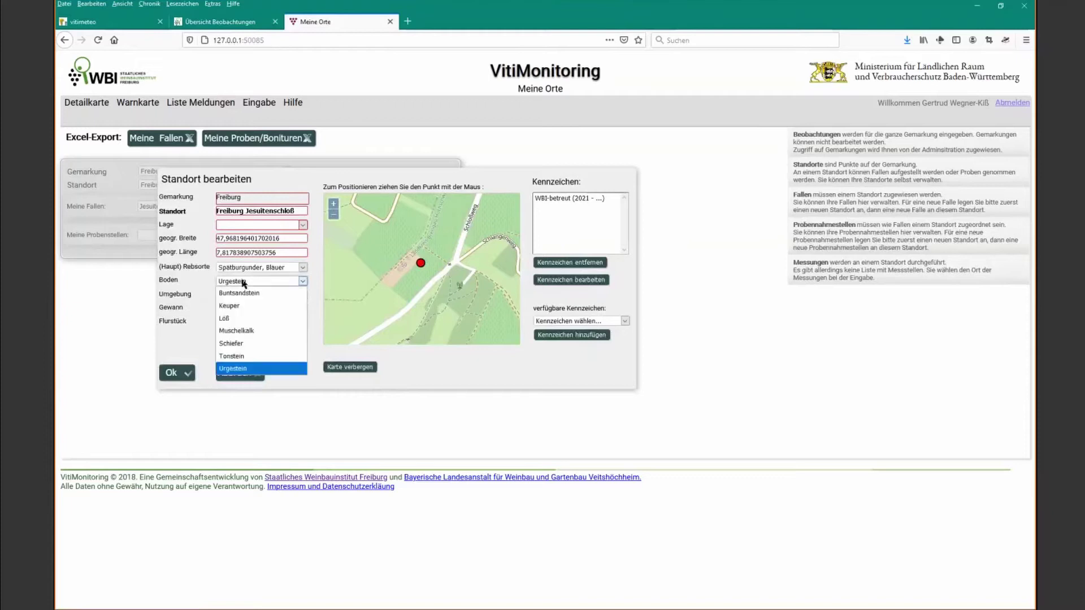
click(271, 284)
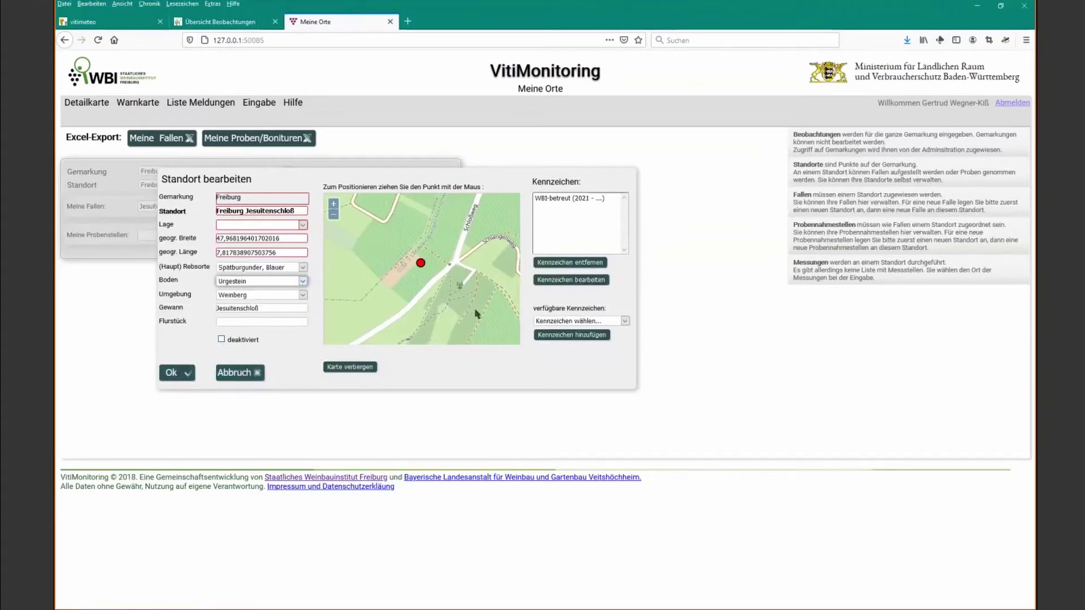
click(237, 374)
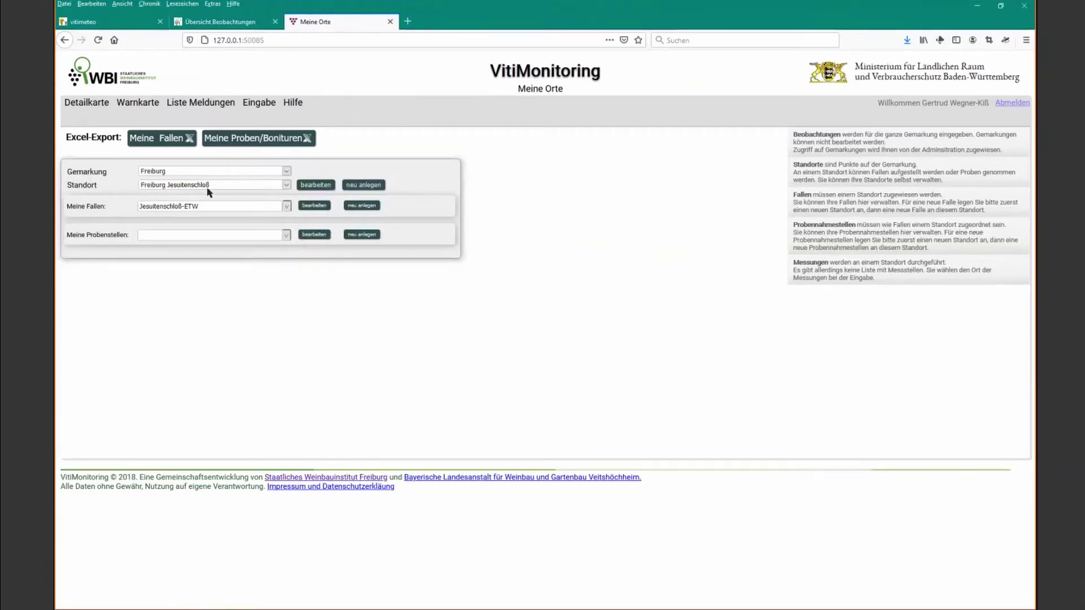
Step: Open and cancel the Jesuitenschloß location and Jesuitenschloß-ETW trap editors, then list Freiburg's locations
click(317, 187)
click(246, 376)
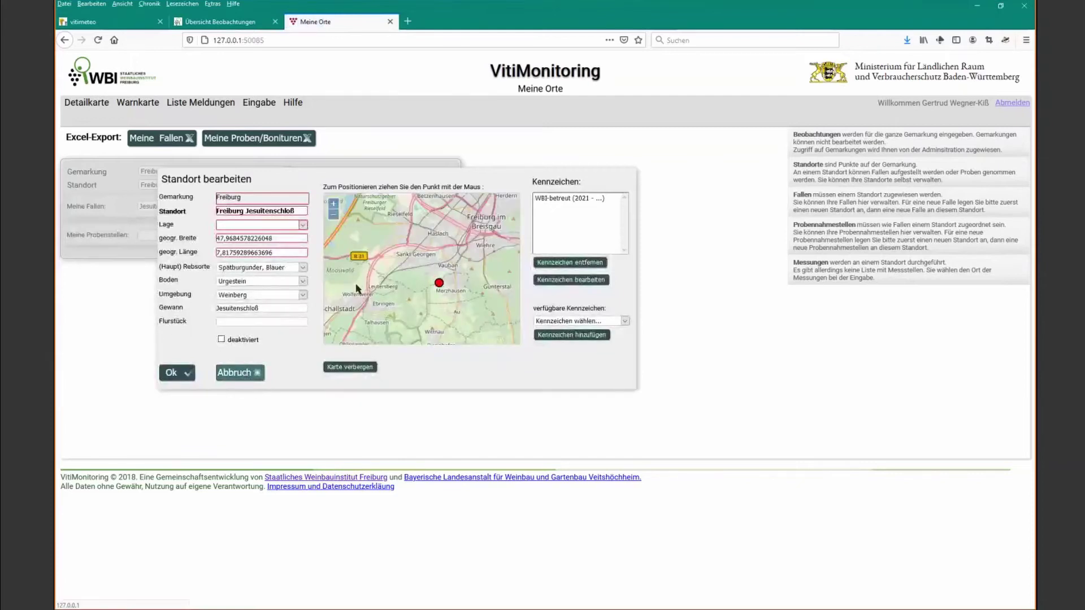
click(319, 208)
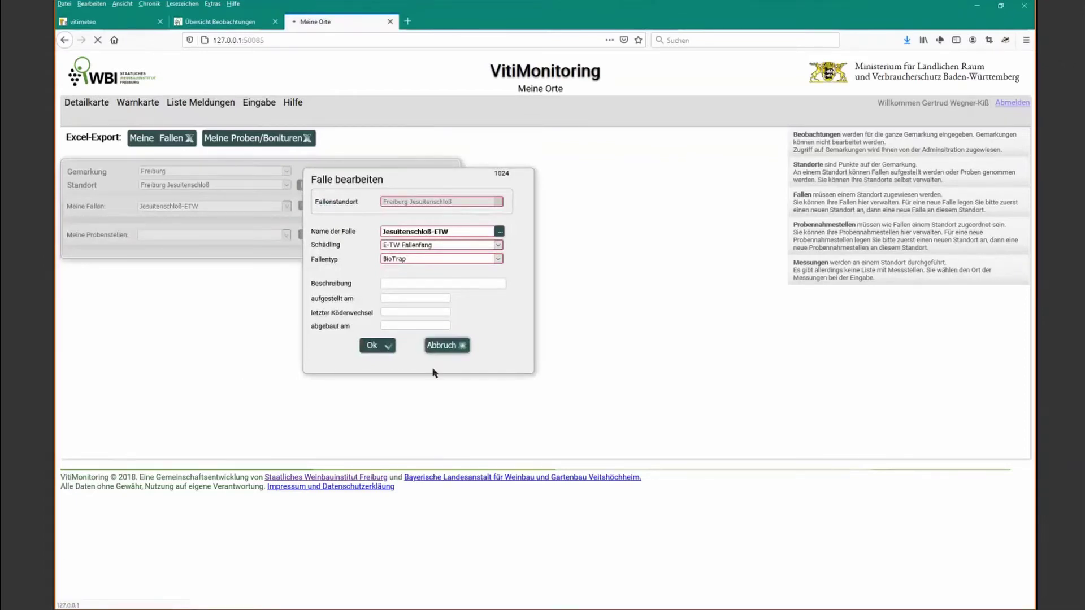
click(436, 343)
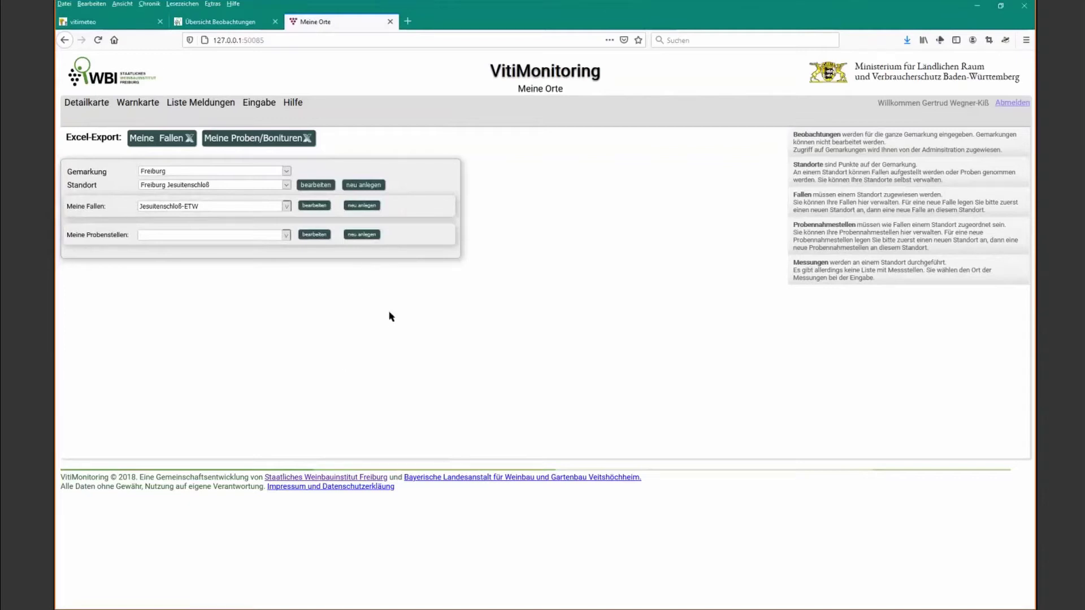
click(286, 186)
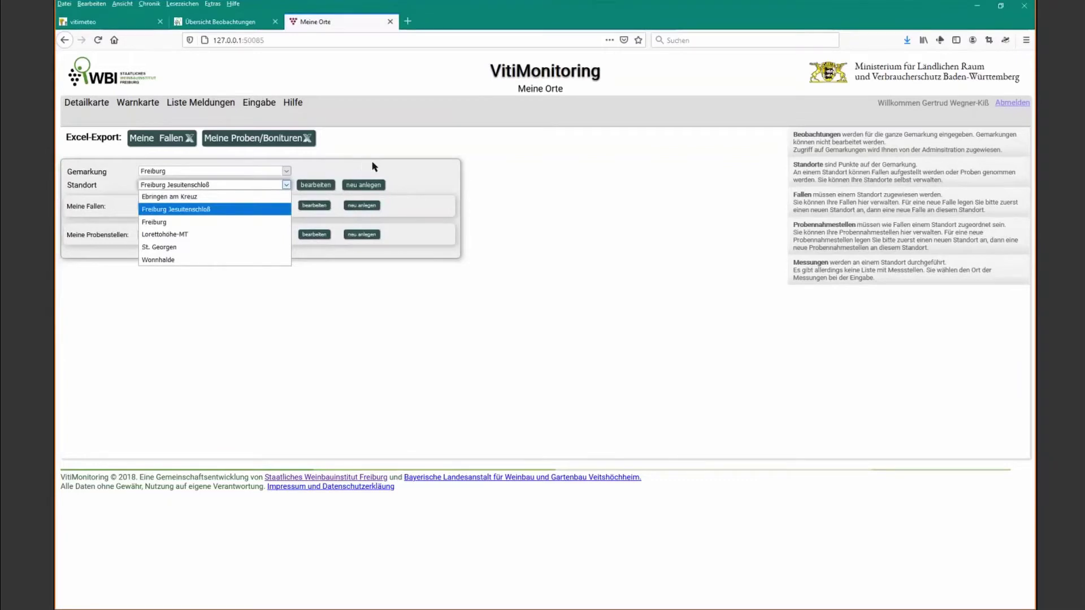
click(375, 187)
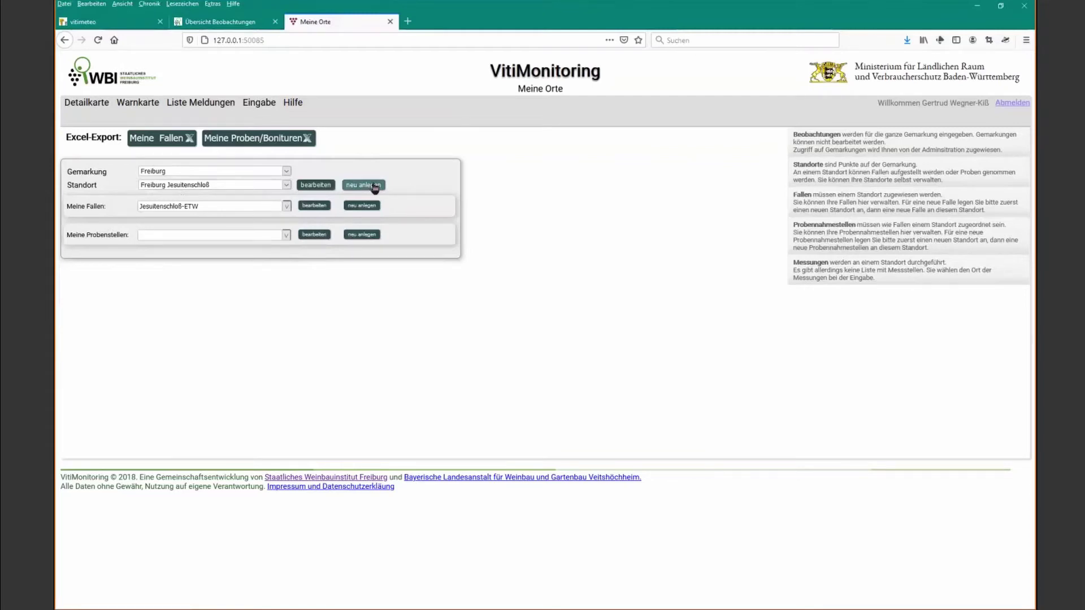
click(375, 186)
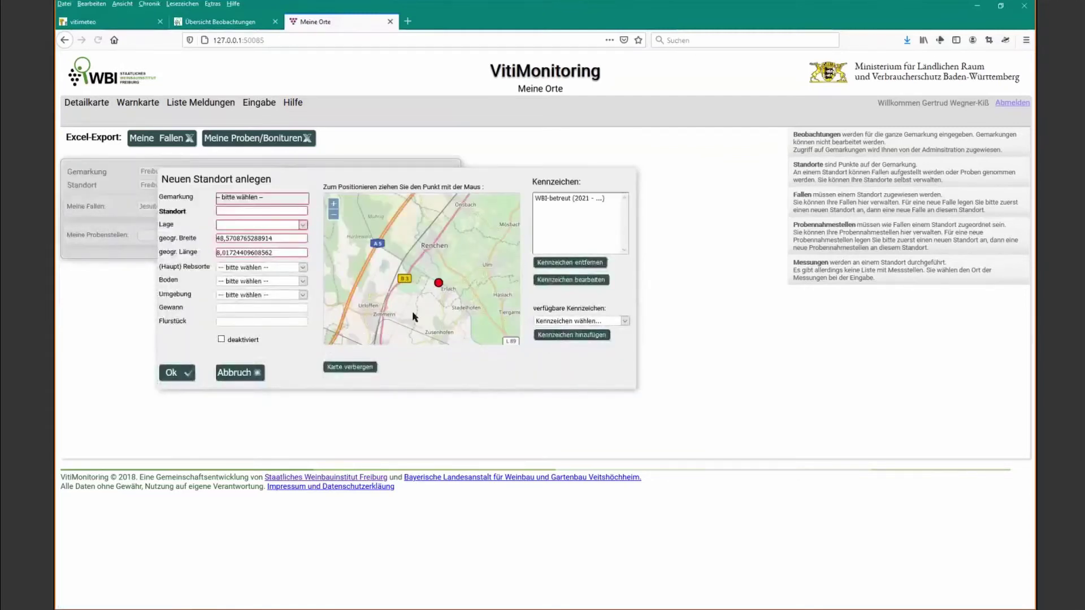
click(253, 213)
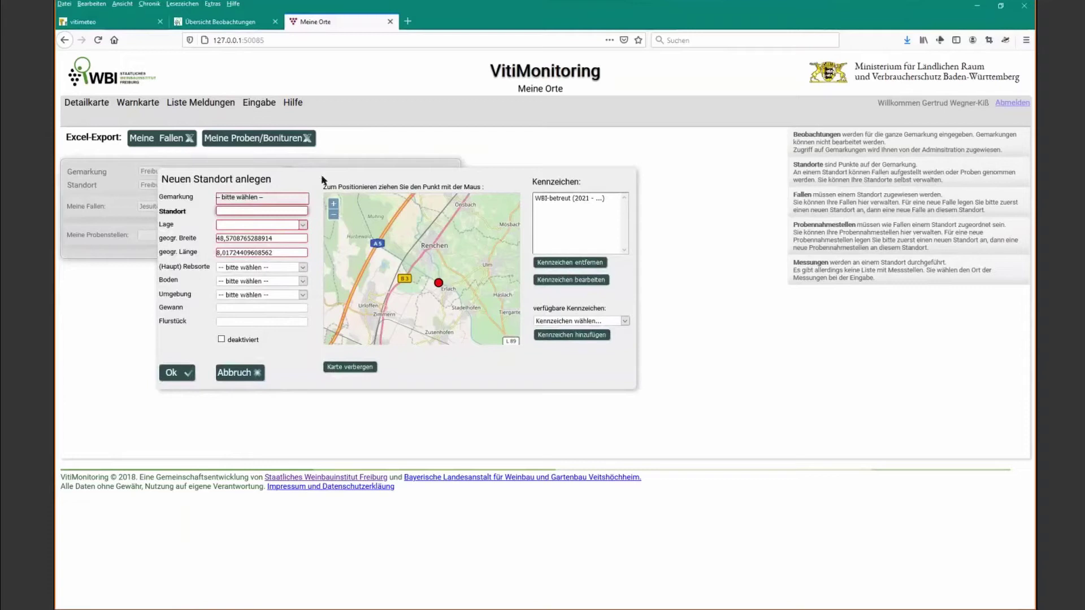
drag(264, 197, 223, 197)
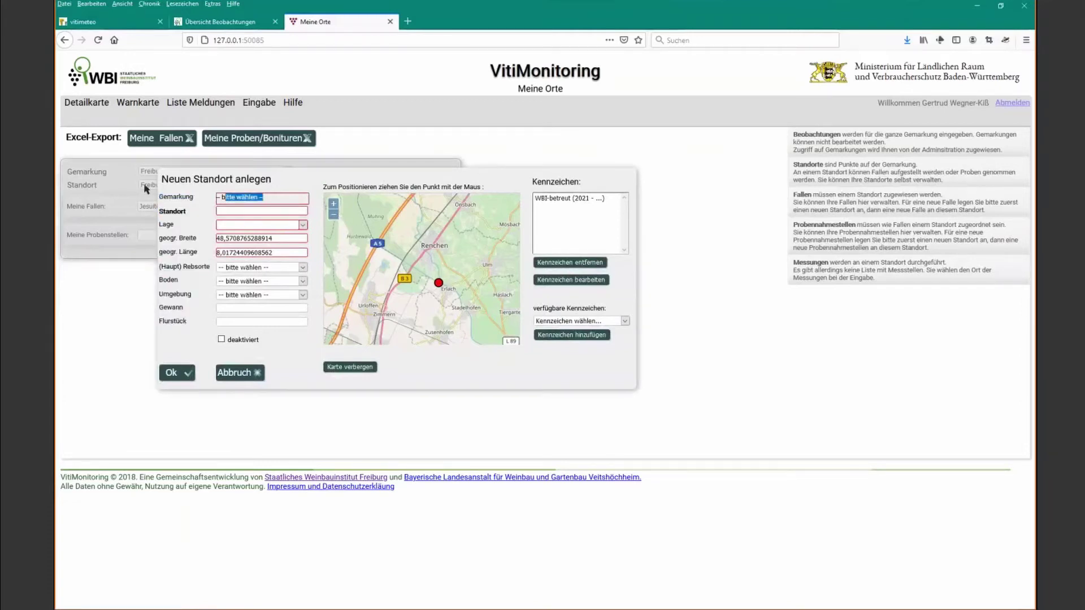
click(239, 373)
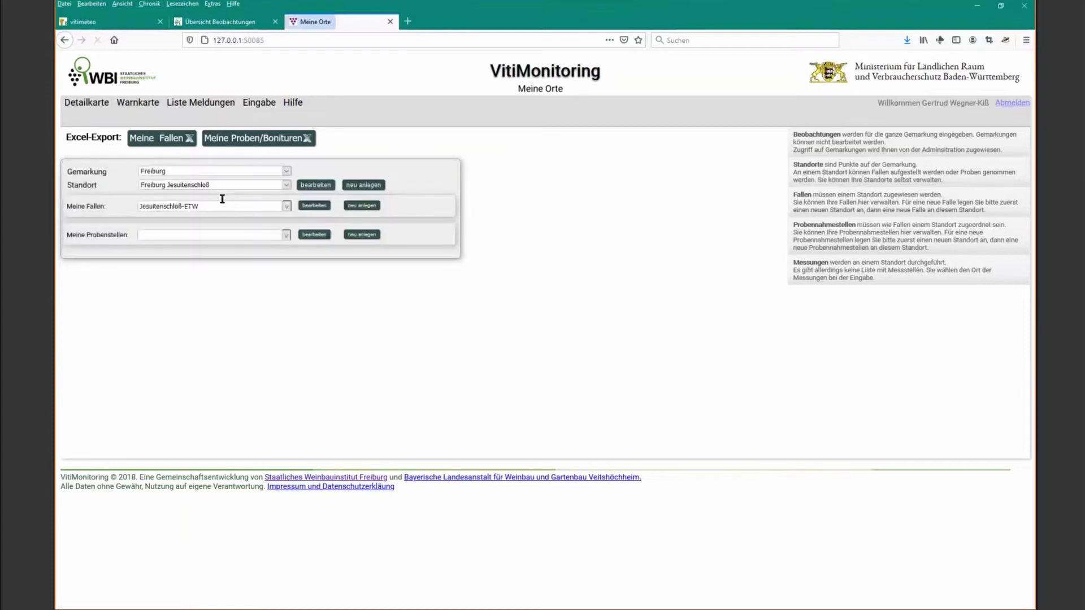
Step: Switch Gemarkung to Eichstetten, dismiss the no-locations notice, and start a new location form
click(225, 172)
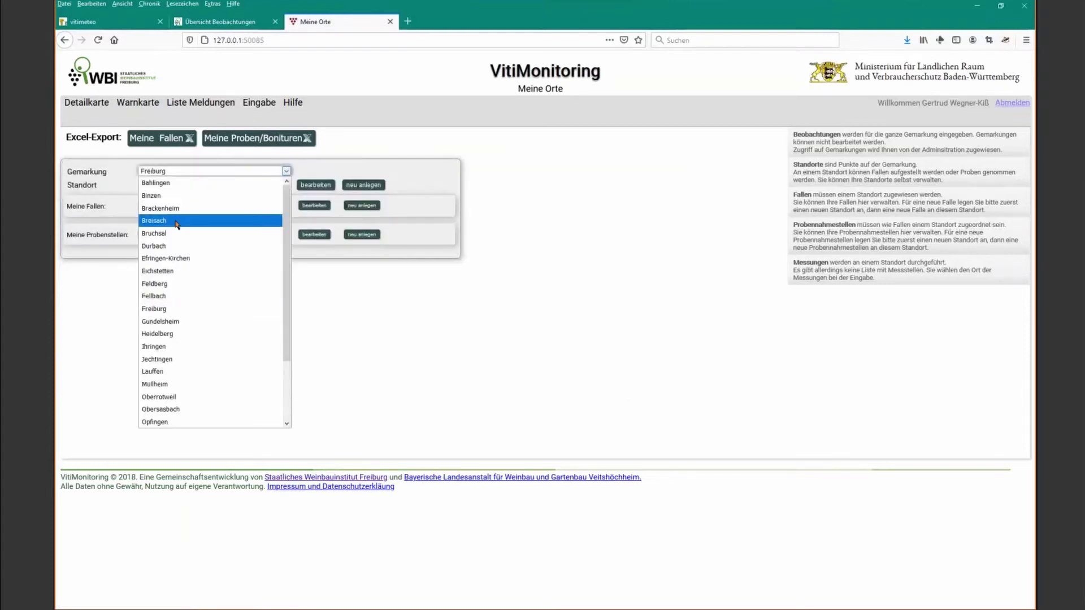
click(178, 271)
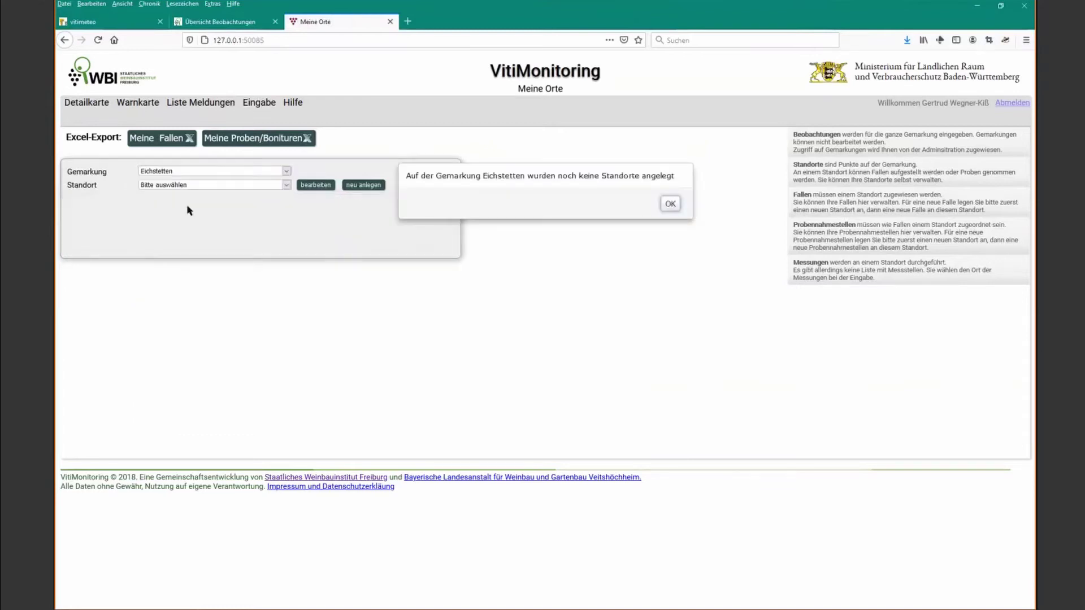
click(669, 204)
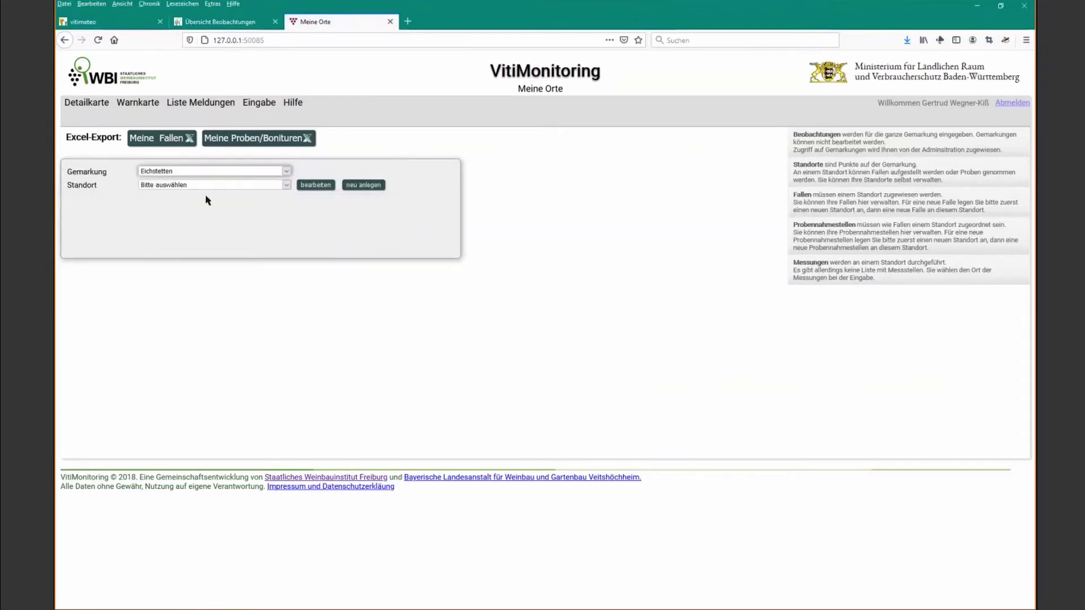
click(359, 186)
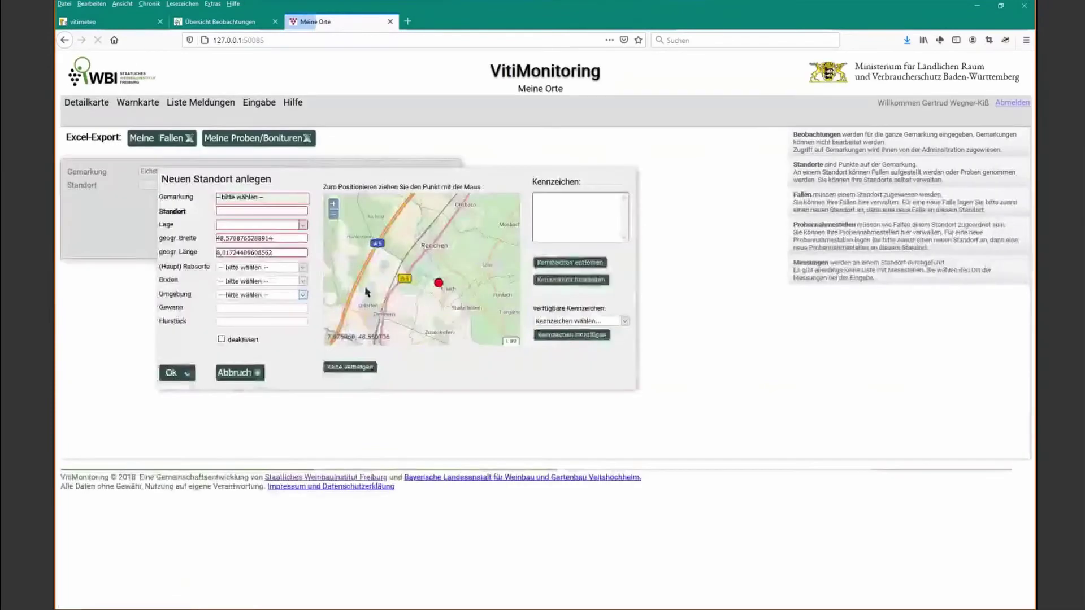
click(229, 198)
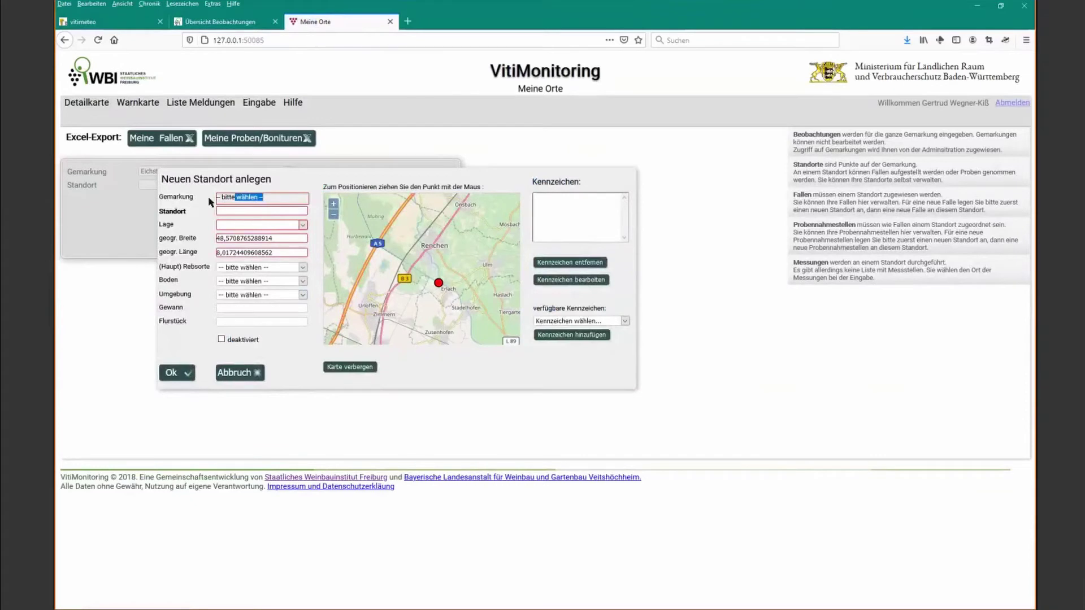
click(235, 213)
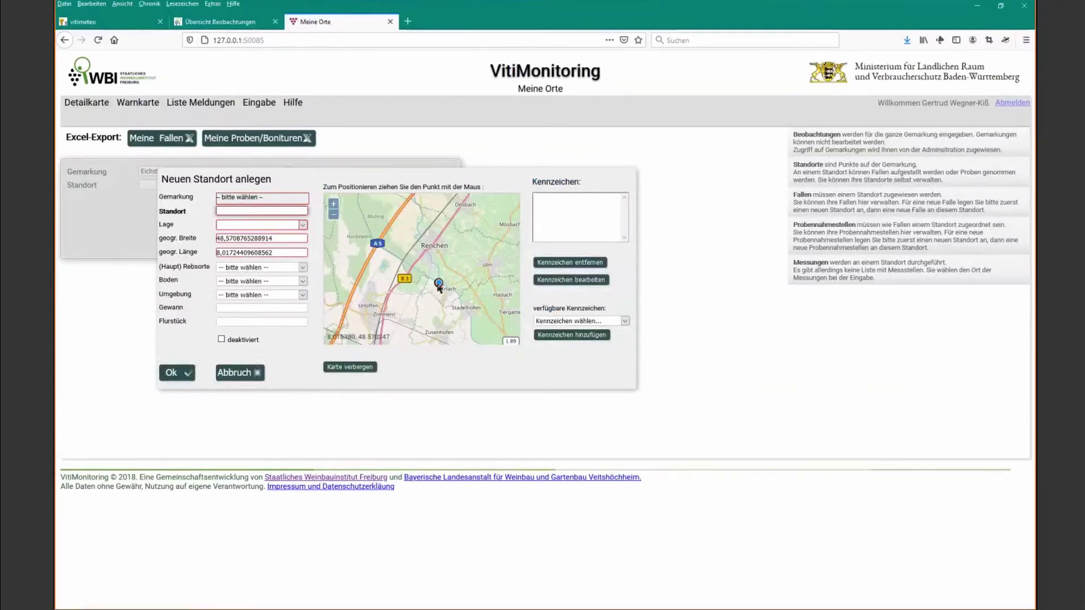
Step: Place the new location's marker north of Eichstetten at 48.10106913591986 / 7.731576921651139
scroll(402, 314, down, 3)
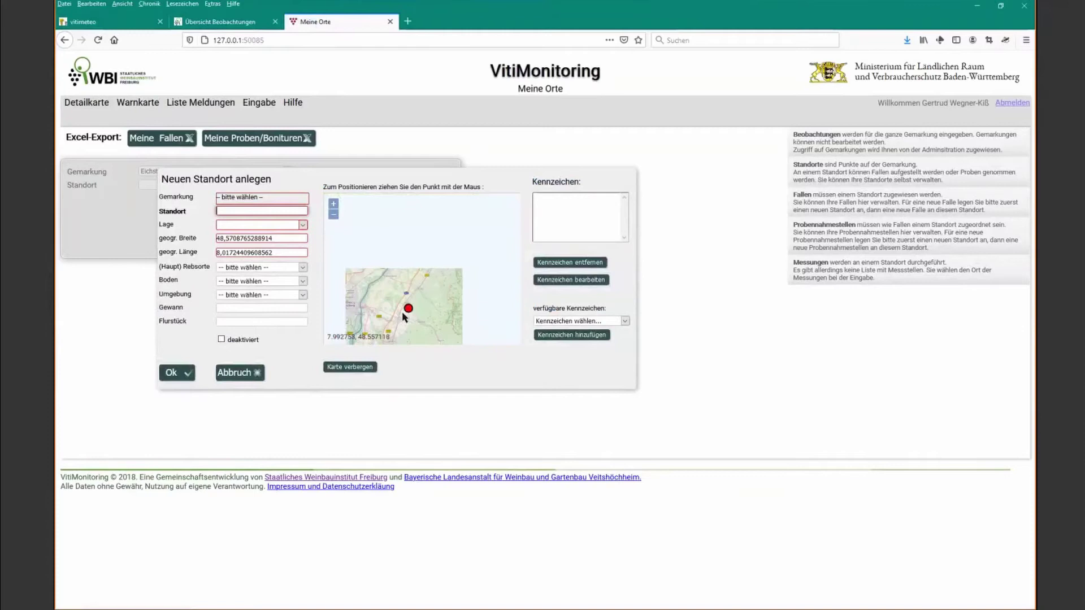
drag(387, 332, 424, 249)
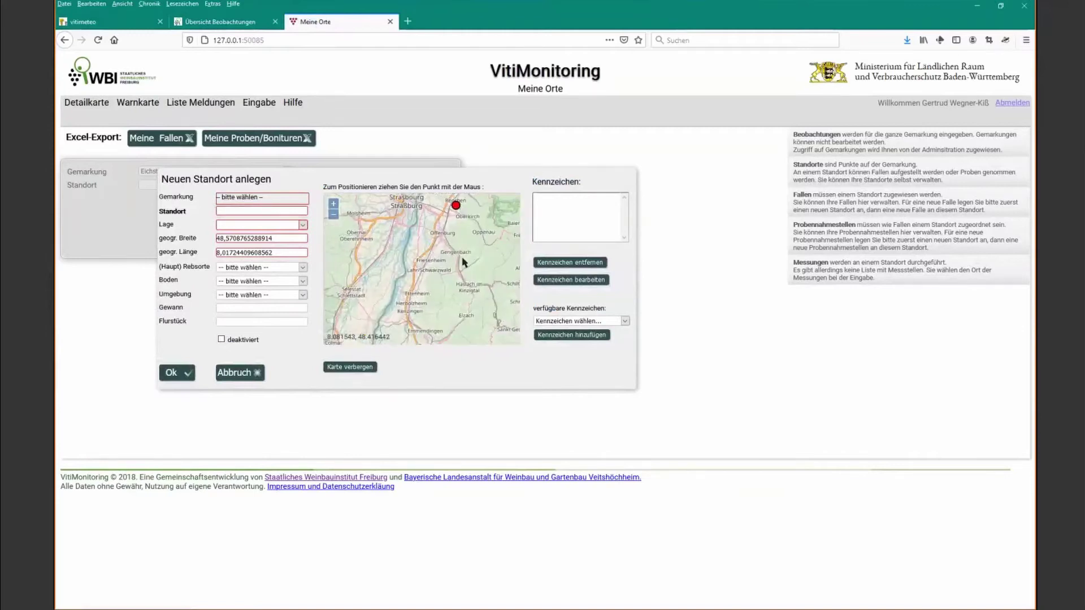
drag(424, 318, 421, 294)
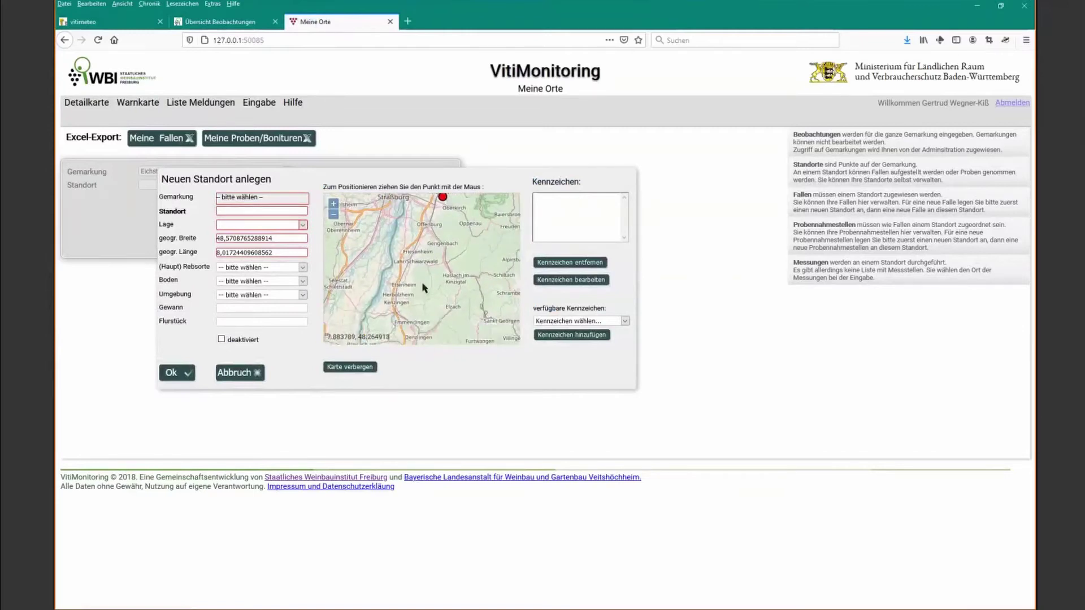
drag(442, 201, 414, 324)
scroll(414, 324, up, 1)
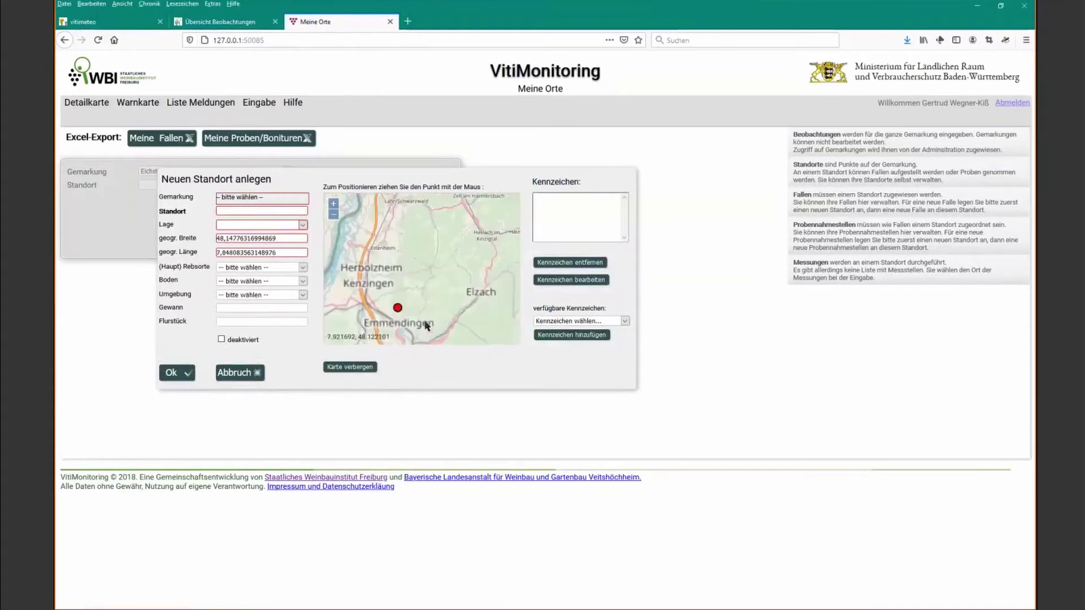
mouse_move(437, 273)
mouse_down()
mouse_move(462, 275)
mouse_move(508, 244)
mouse_move(461, 276)
mouse_up()
scroll(418, 308, up, 3)
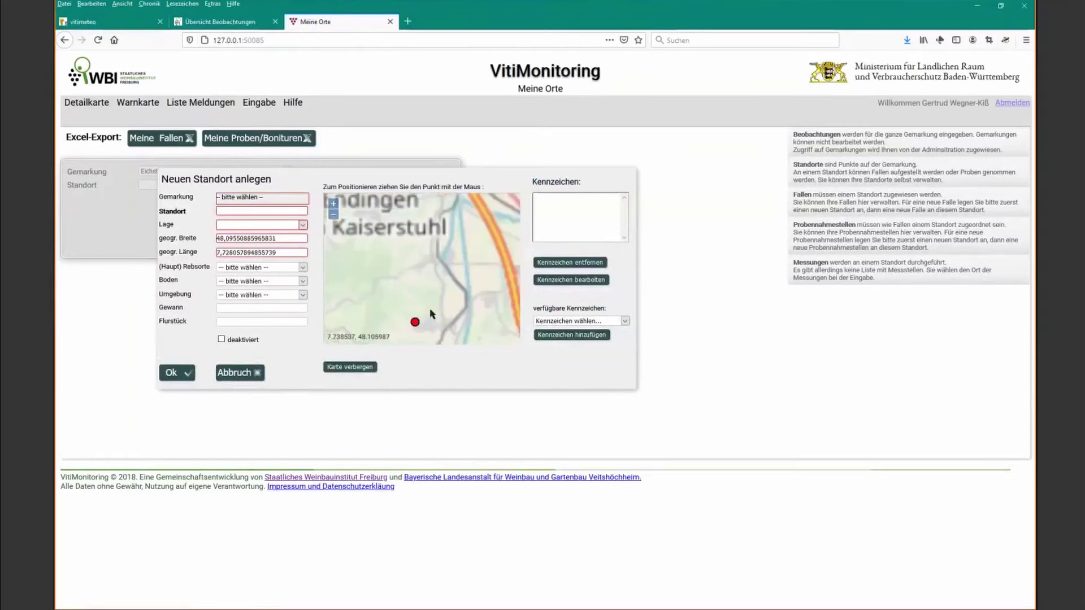
mouse_move(415, 305)
mouse_down()
mouse_move(410, 264)
mouse_move(411, 312)
mouse_move(381, 316)
mouse_move(404, 234)
mouse_up()
scroll(388, 291, up, 1)
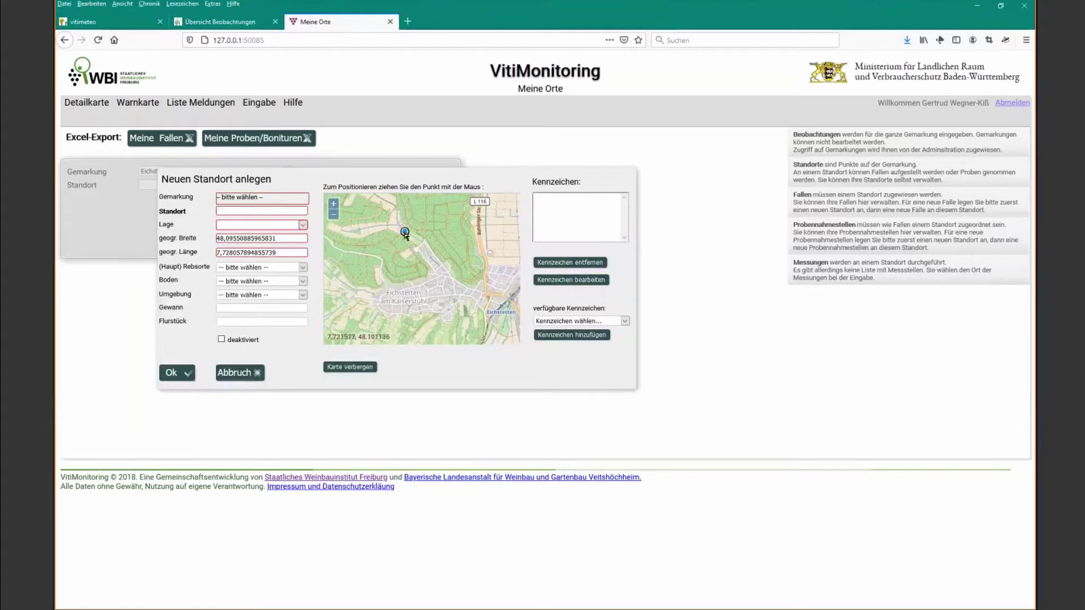
click(256, 212)
Step: Name the site Am Bach with Acolon grape, Buntsandstein soil and Acker surroundings, and save it
text(Am Bach)
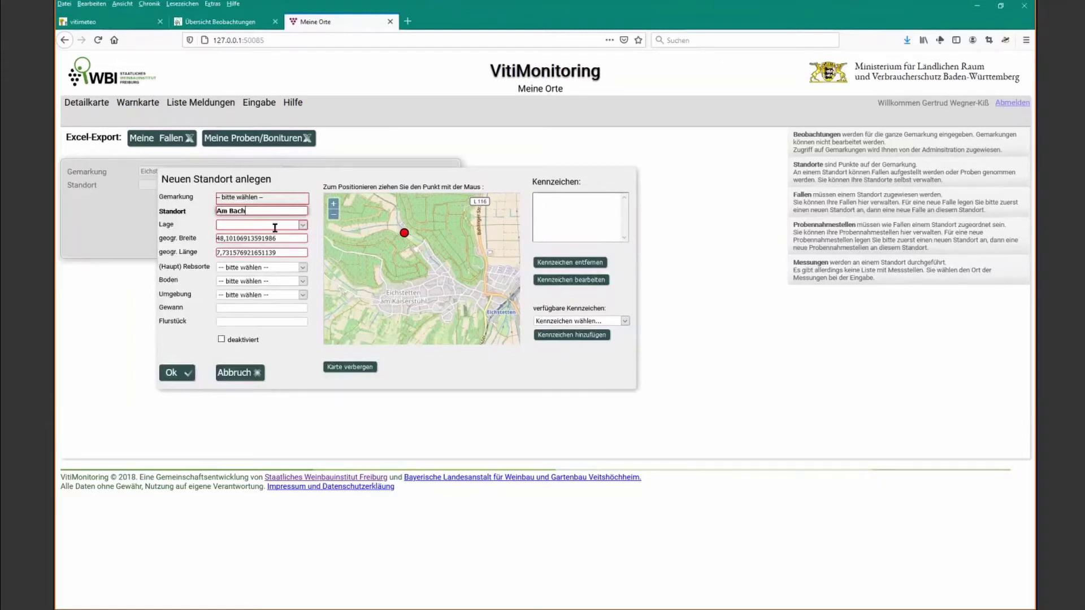
click(253, 270)
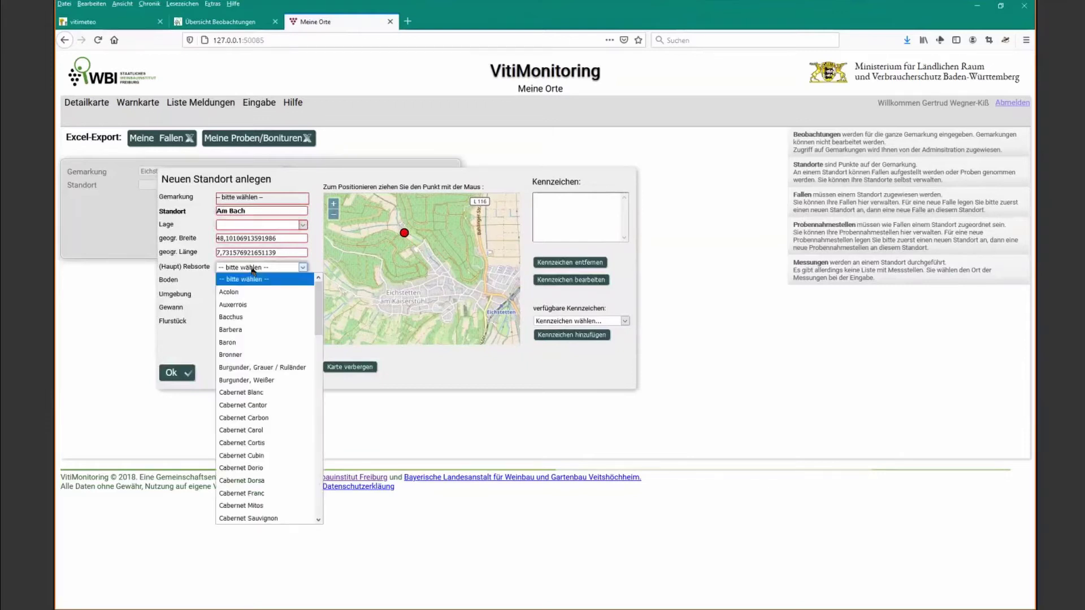
click(249, 292)
click(250, 282)
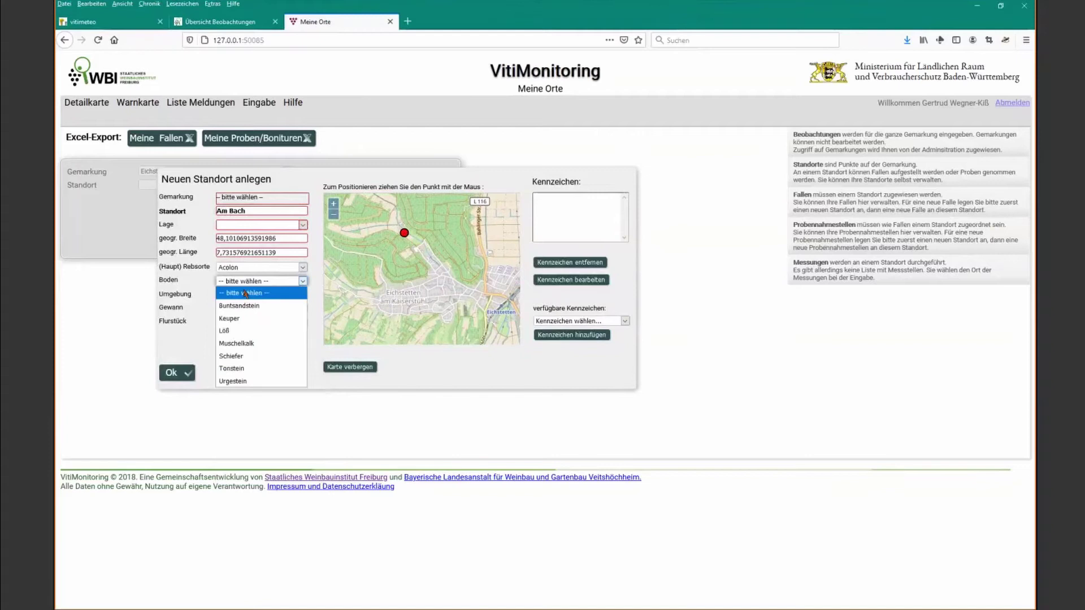
click(239, 306)
click(252, 294)
click(231, 308)
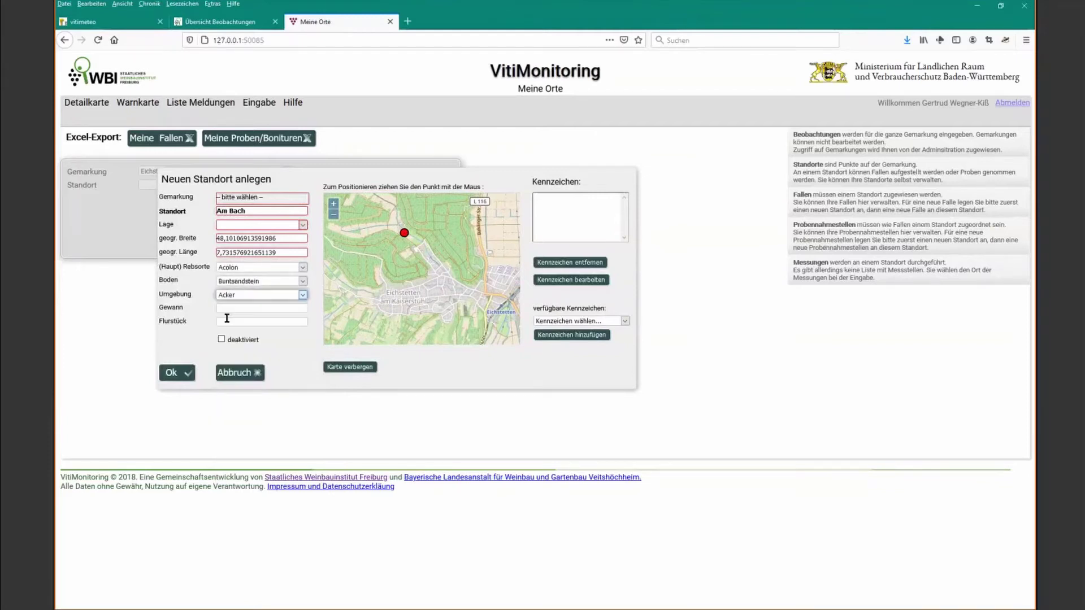
click(404, 243)
click(183, 374)
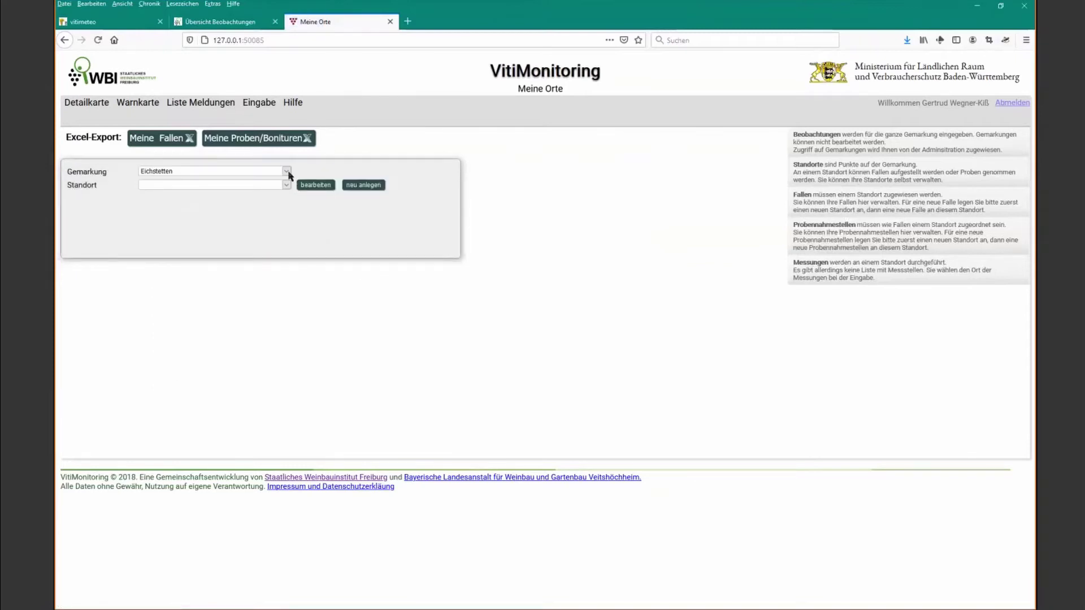
Step: Return to Meine Orte and select Gemarkung Eichstetten, dismissing the notice that it has no sites
click(286, 171)
click(172, 271)
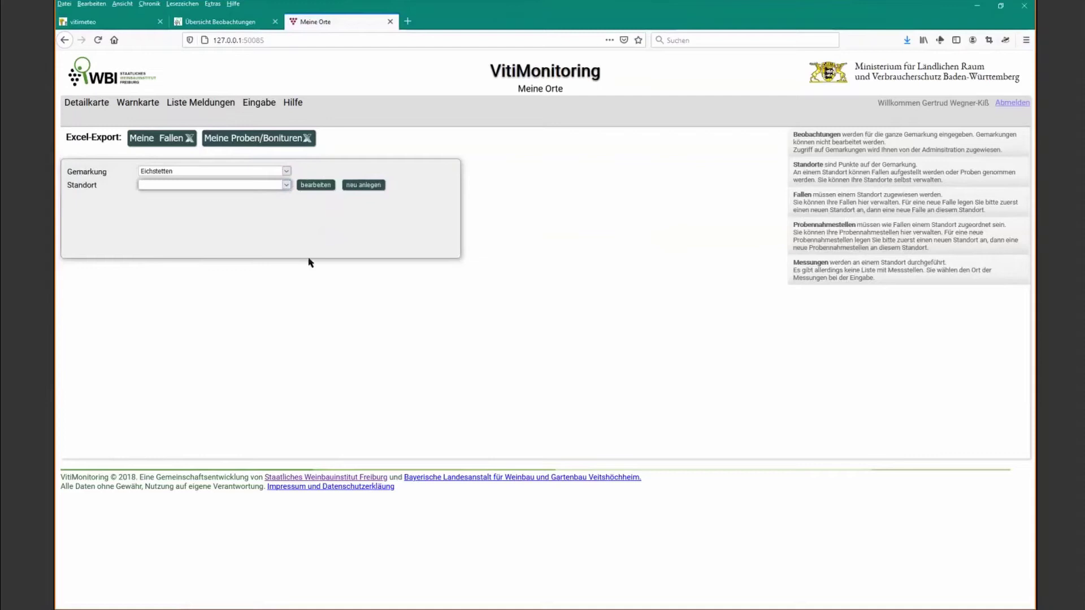
click(265, 105)
click(271, 186)
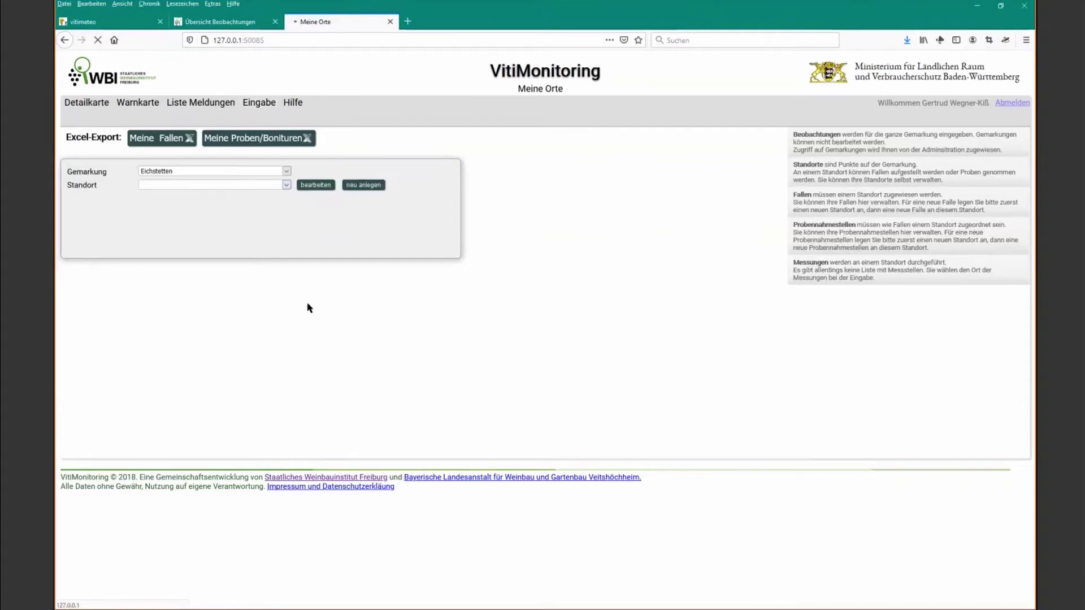
click(287, 171)
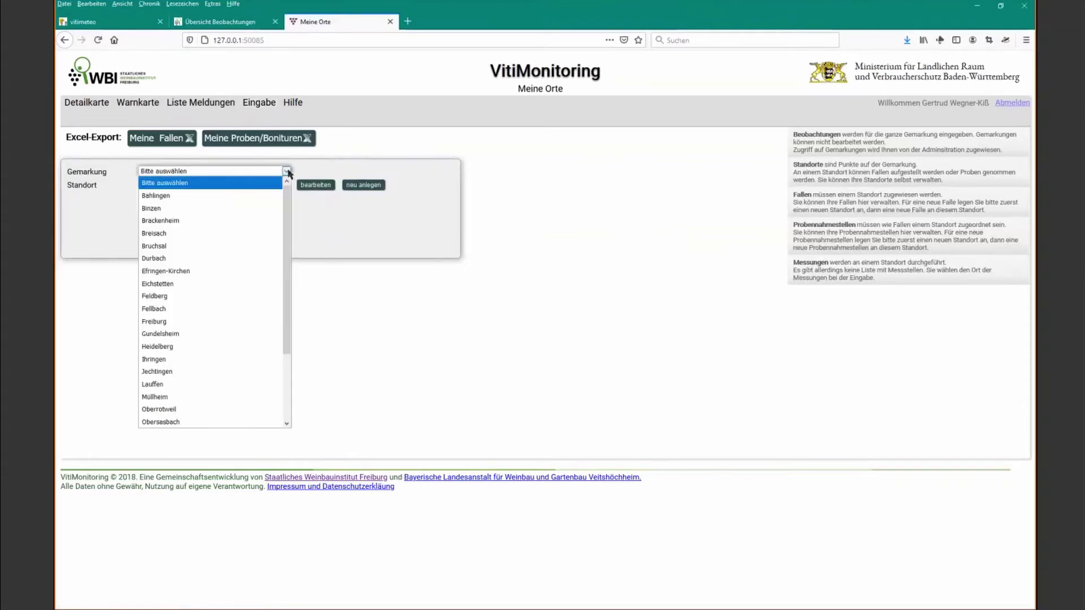
text(ei)
key(Return)
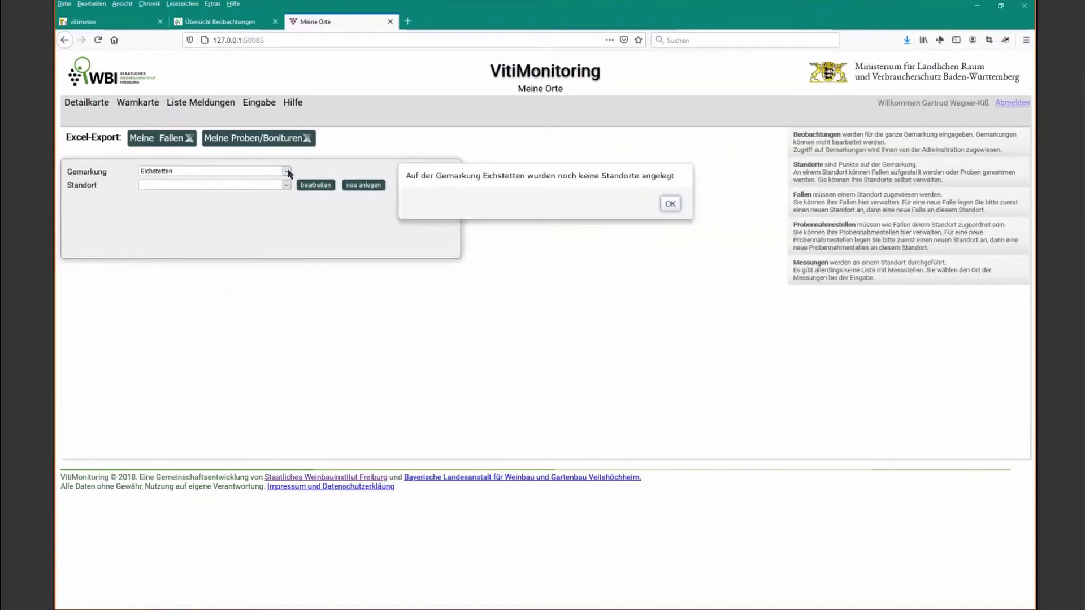
click(670, 205)
click(285, 185)
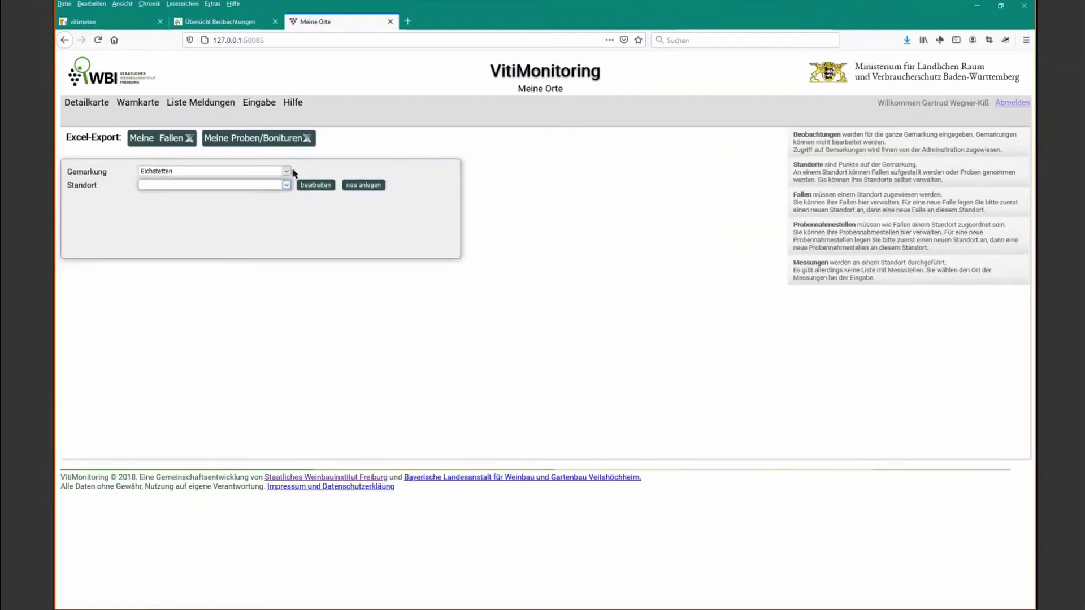
Step: Reopen the Gemarkung list from Eichstetten to choose a different Gemarkung
click(286, 170)
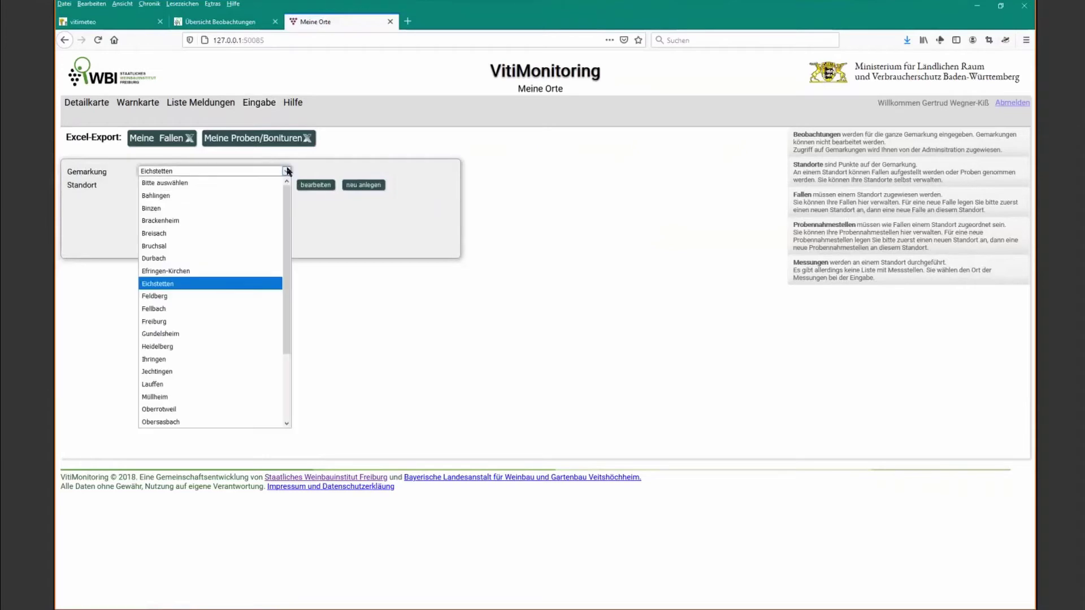
click(287, 171)
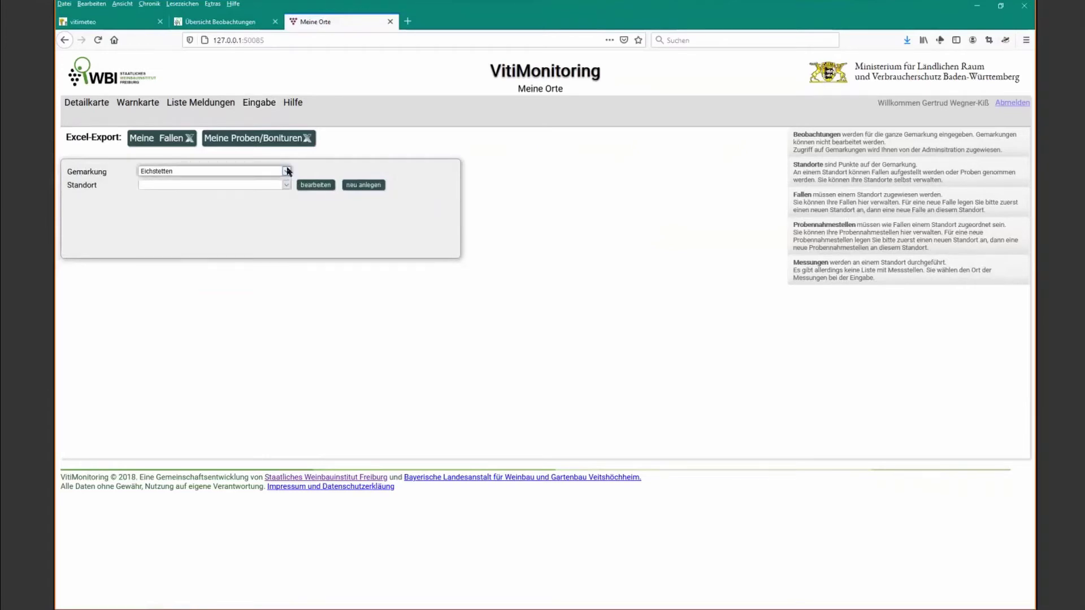
click(286, 170)
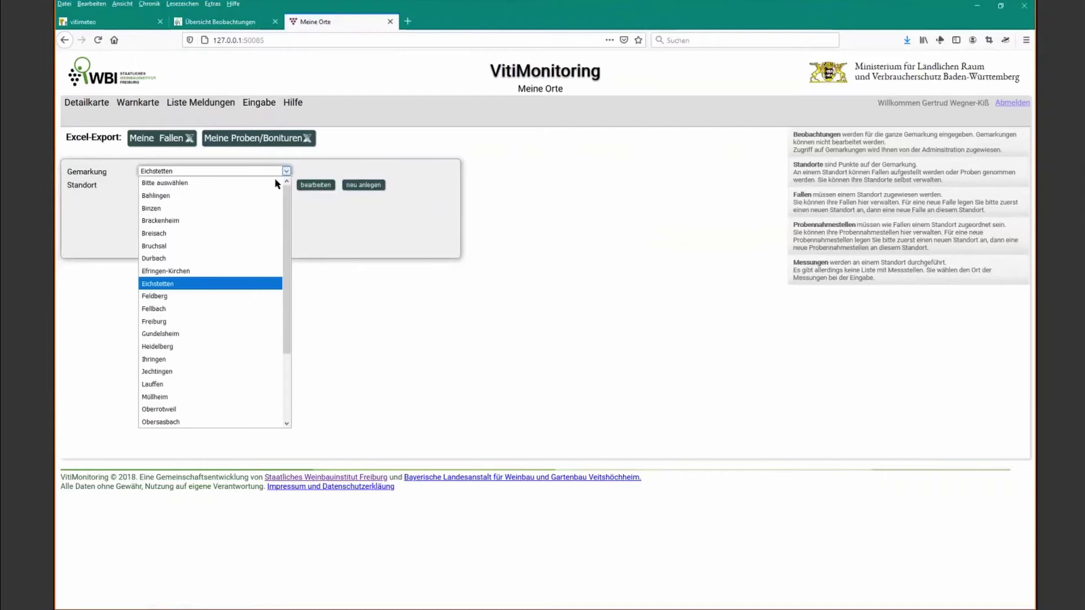
click(194, 288)
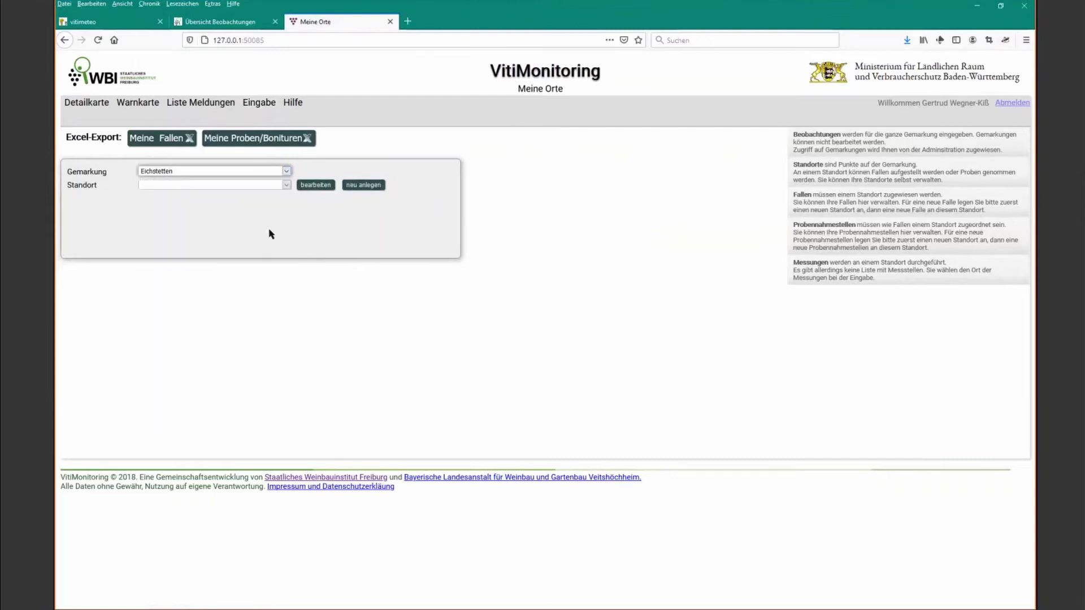
click(286, 170)
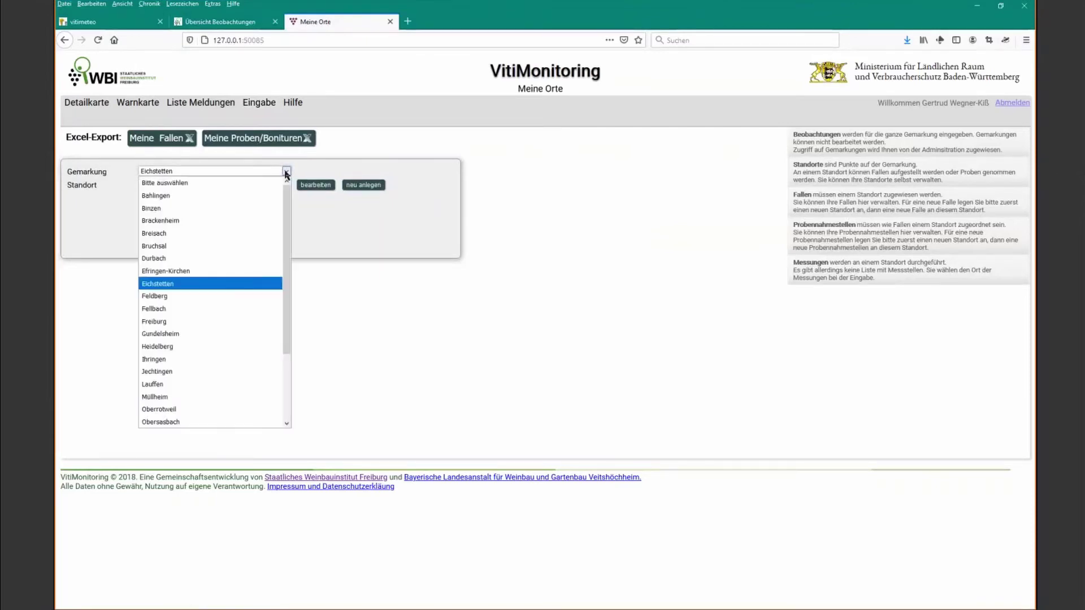
Step: Select Gemarkung Freiburg and site Ebringen am Kreuz, and view the site in Standort bearbeiten
click(180, 321)
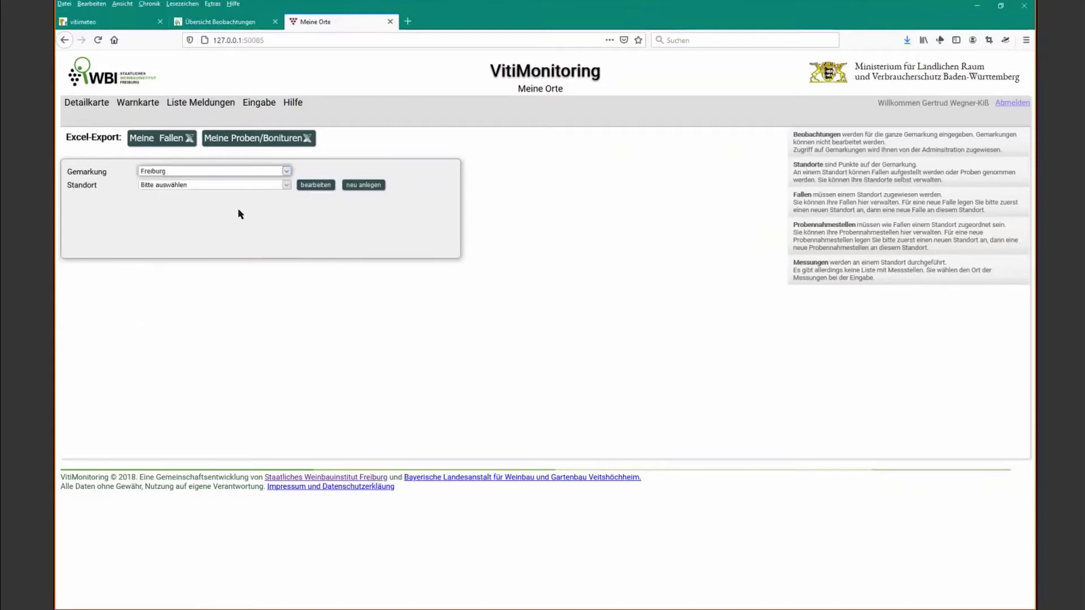
click(225, 187)
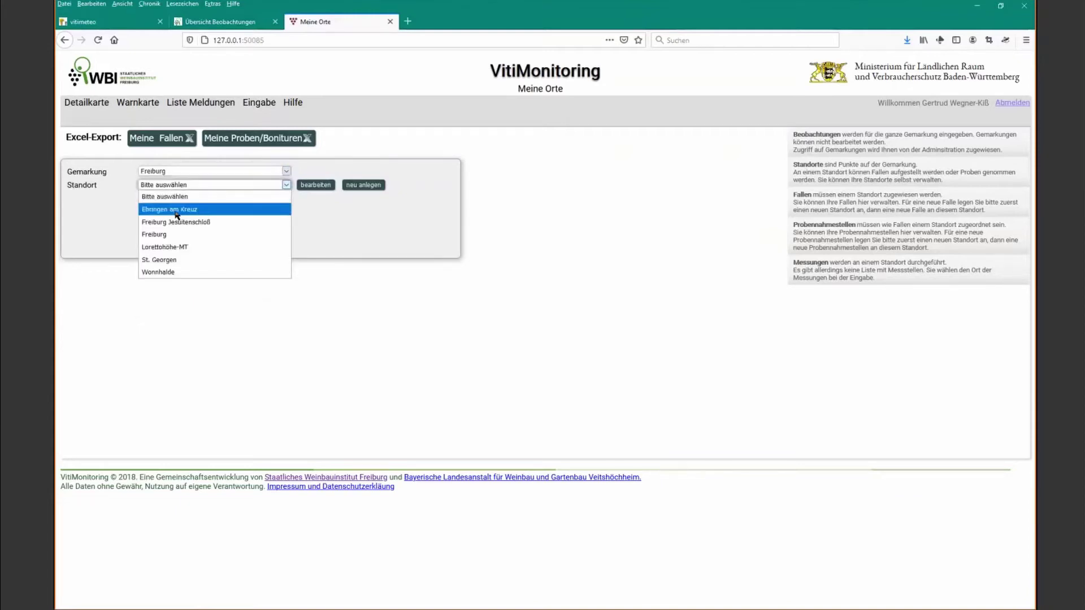
click(176, 209)
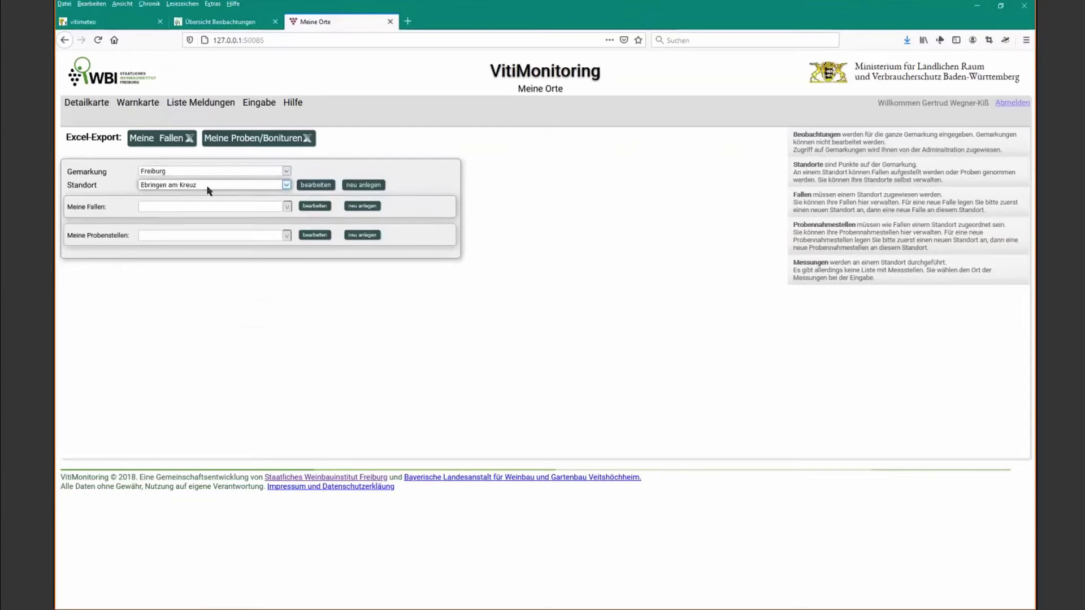
click(314, 188)
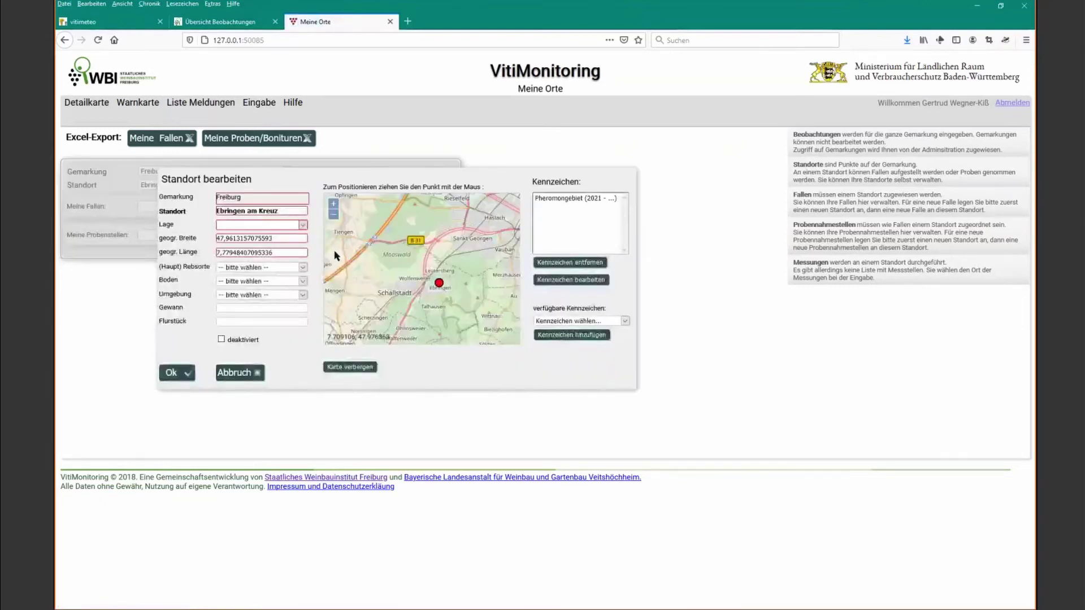
click(233, 374)
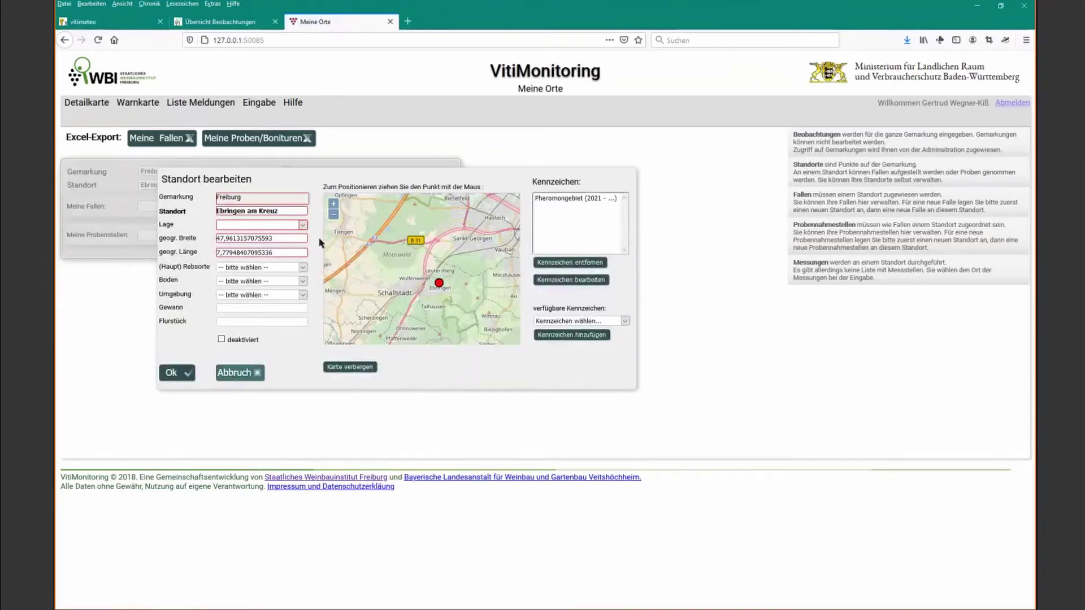
Step: Start a new trap at Ebringen am Kreuz with pest BK-TW Fallenfang and trap type BASF
click(361, 205)
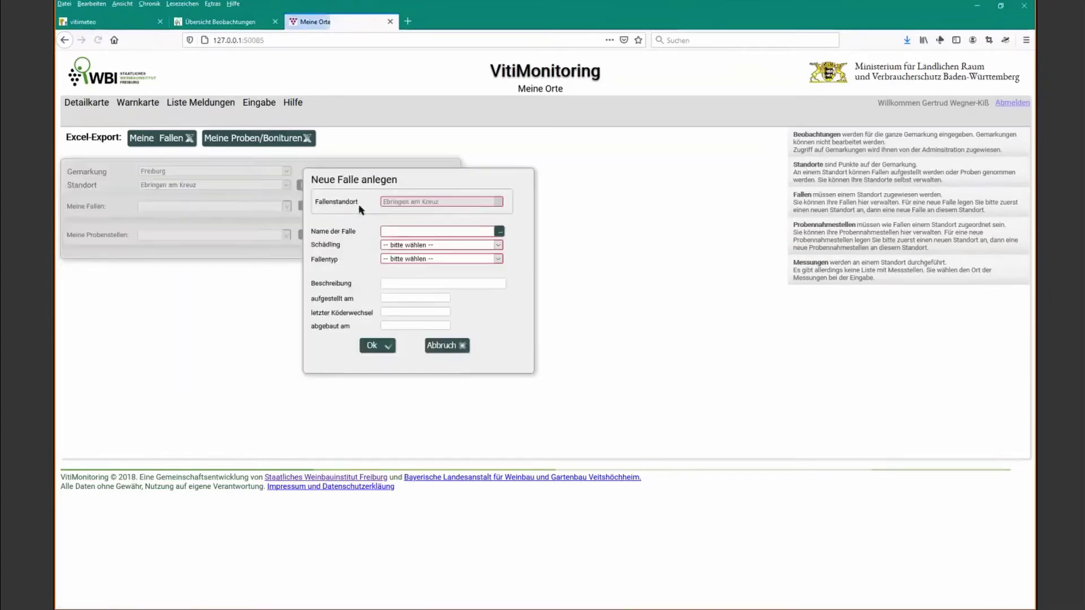
click(467, 231)
click(466, 245)
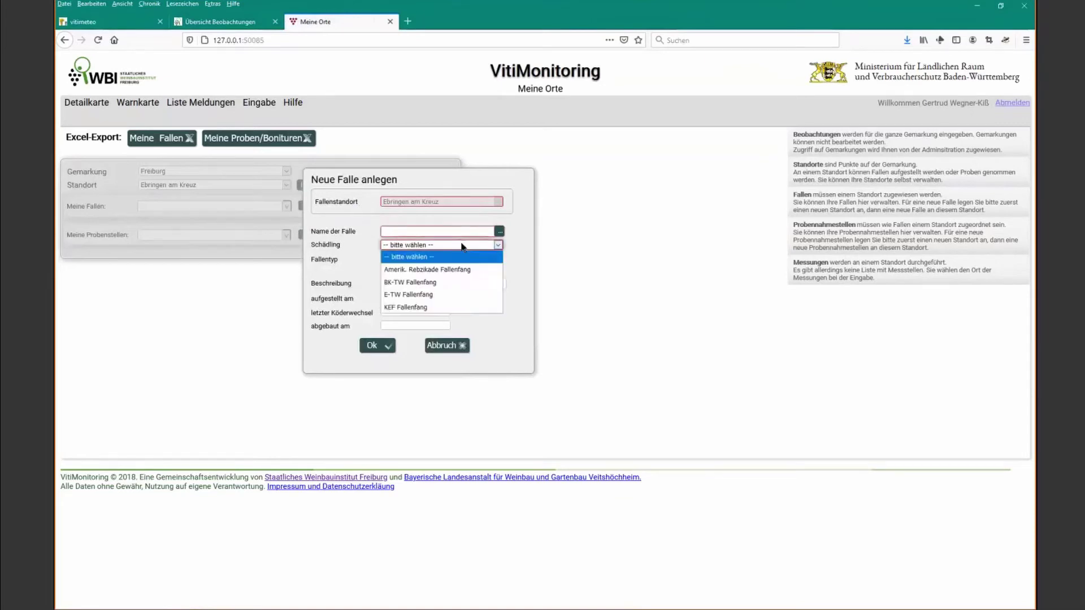
click(433, 283)
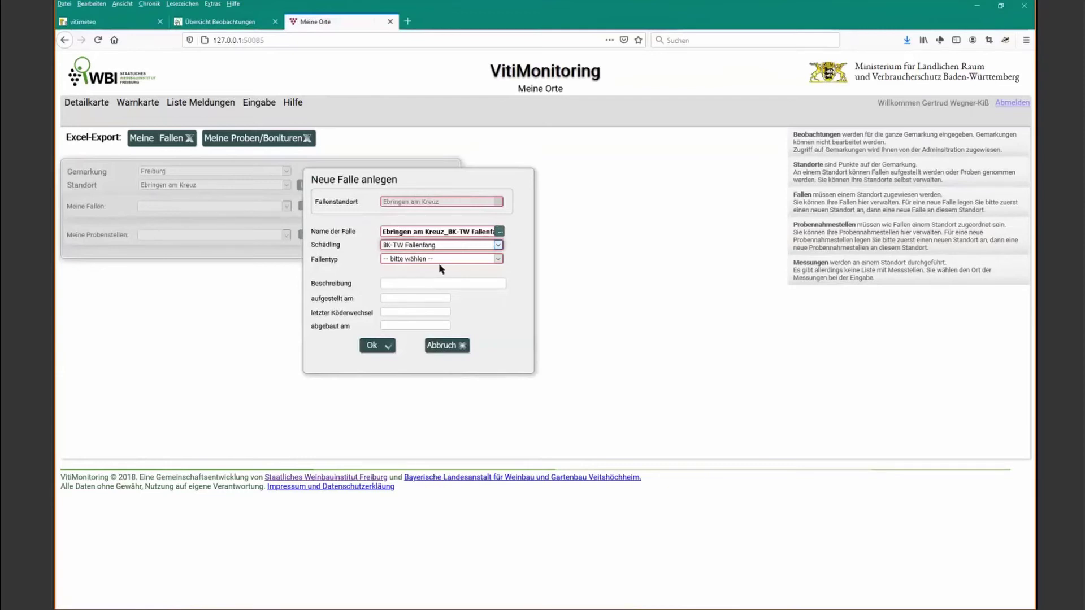
click(439, 261)
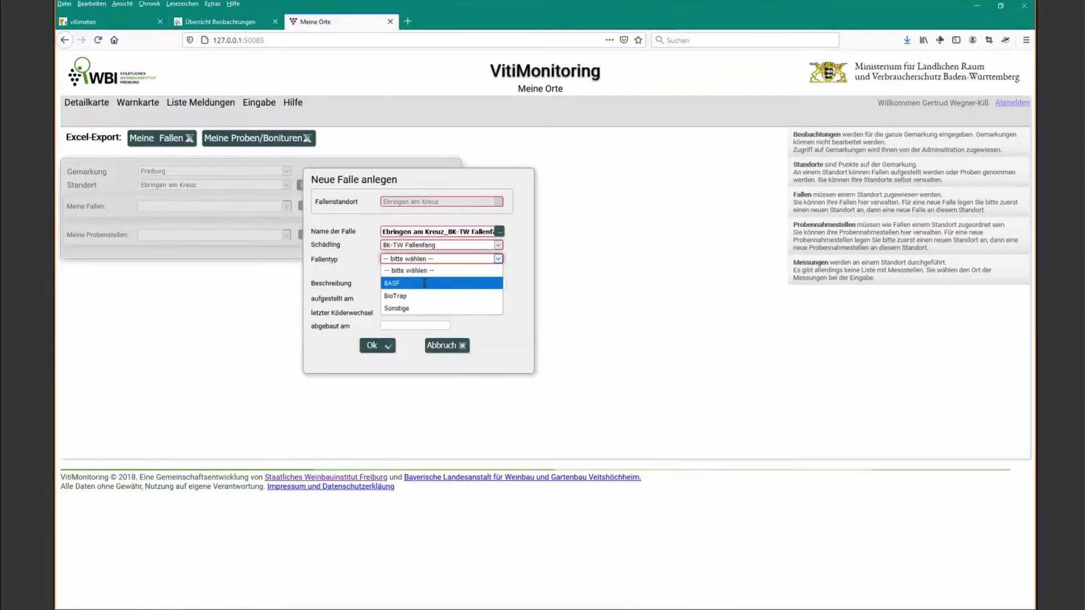
click(424, 283)
Step: Shorten the trap name to 'Ebringen BK-TW'
click(412, 232)
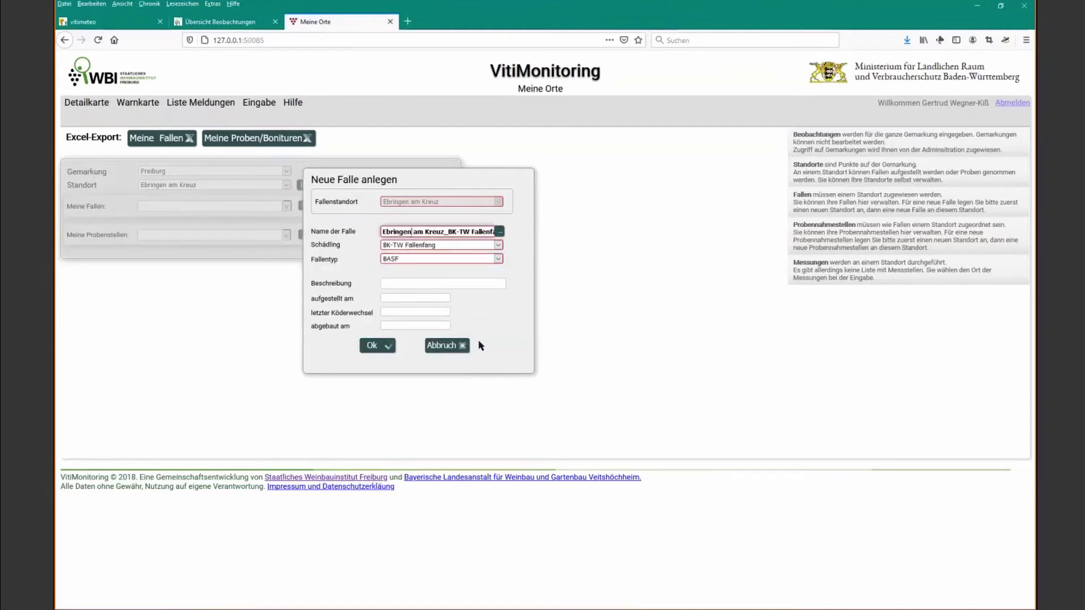
key(End)
key(ctrl+shift+Left)
key(BackSpace)
key(ctrl+Left)
key(ctrl+Left)
key(ctrl+shift+Left)
key(ctrl+shift+Left)
key(BackSpace)
Step: Add description 'teseintragt' and set-up date 17.3.2021, then save the trap
click(423, 287)
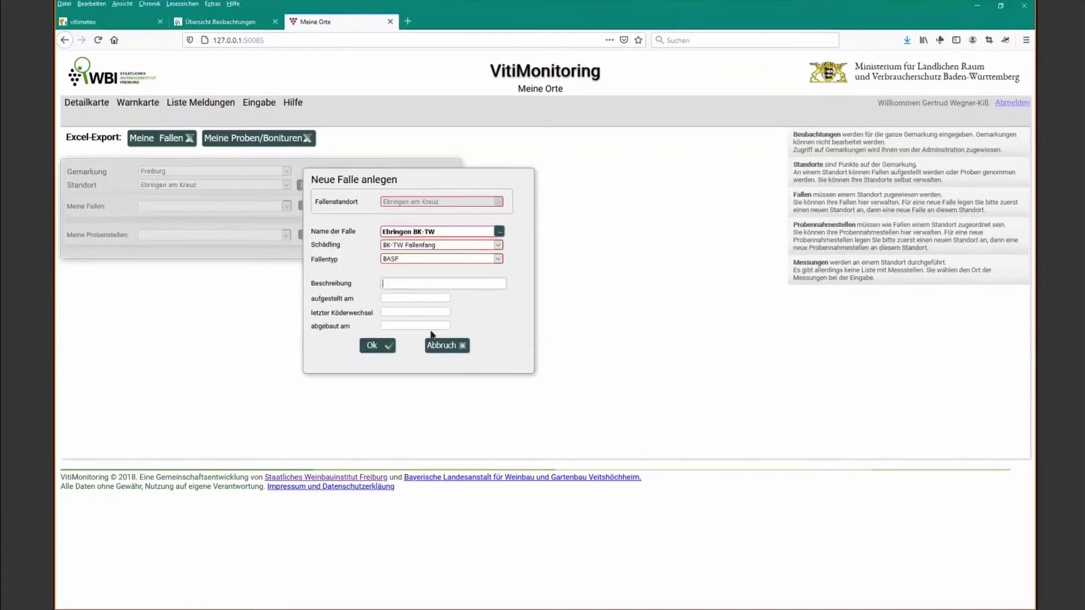
text(teseintrag)
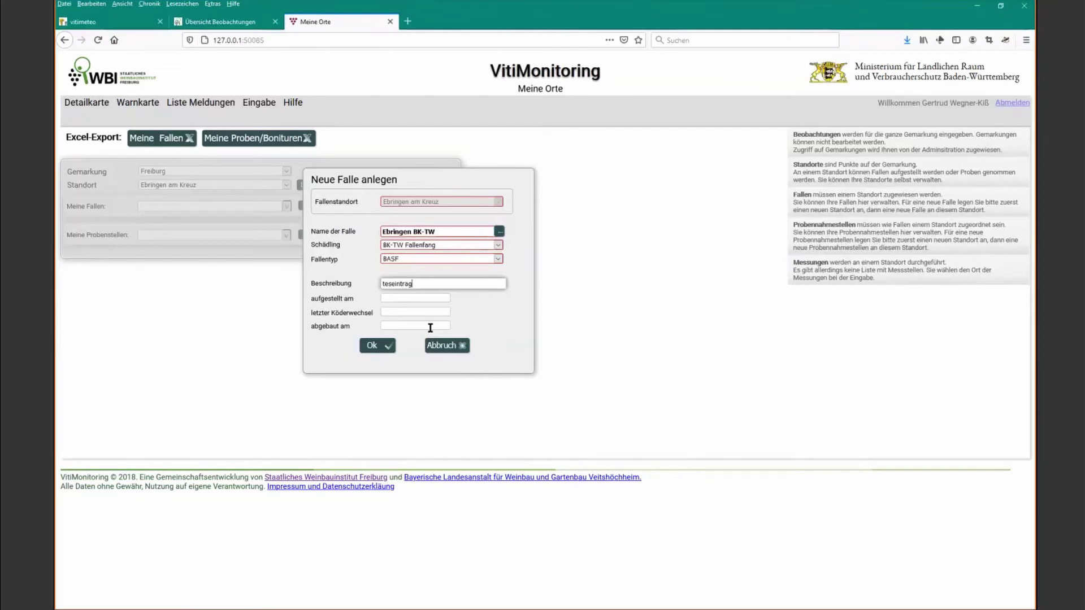
text(t)
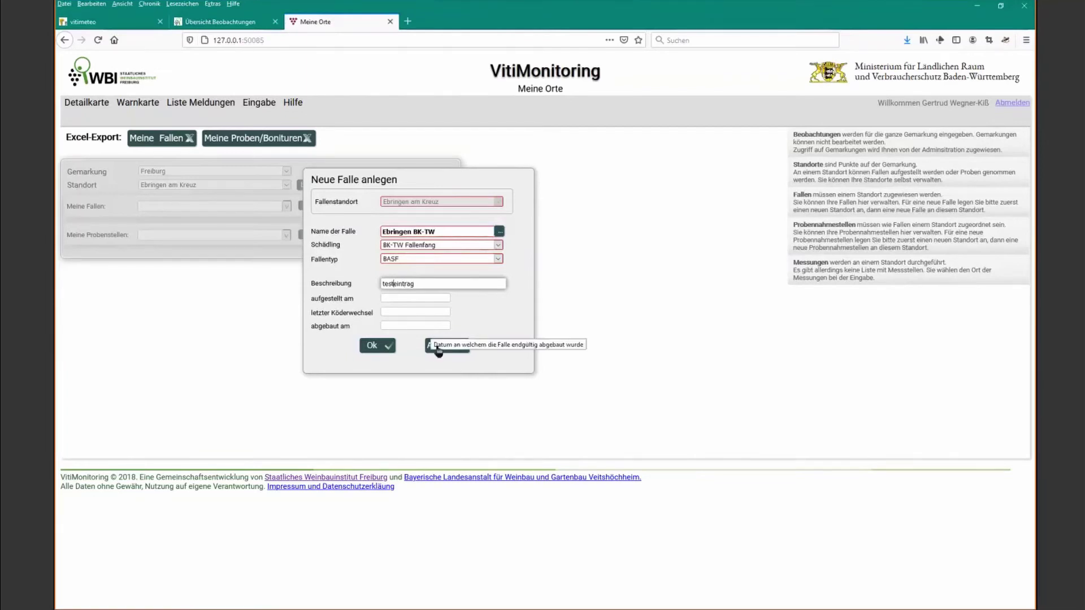
click(391, 298)
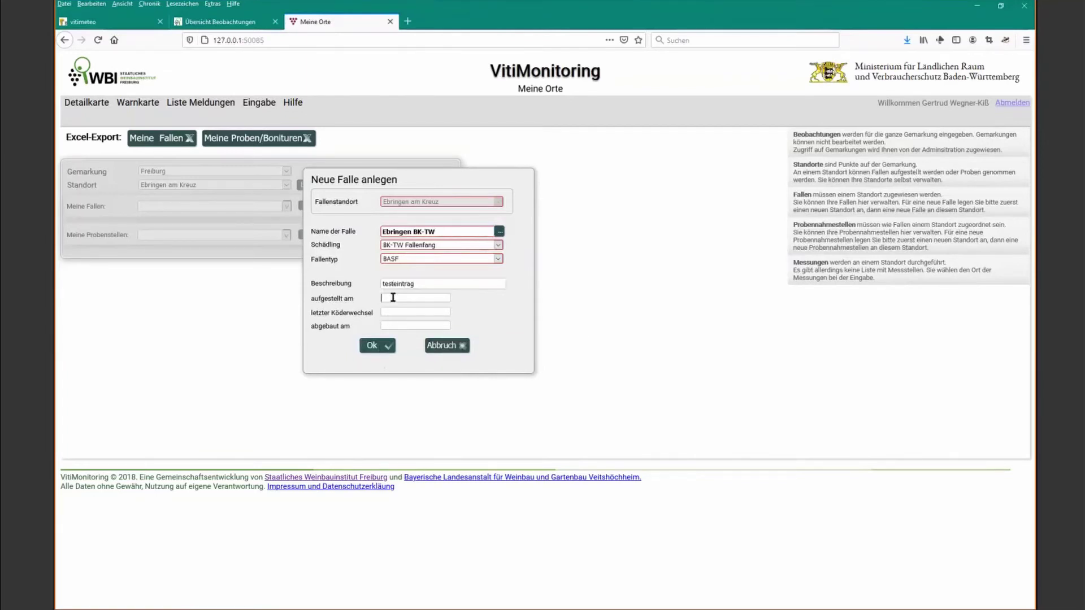
text(17.)
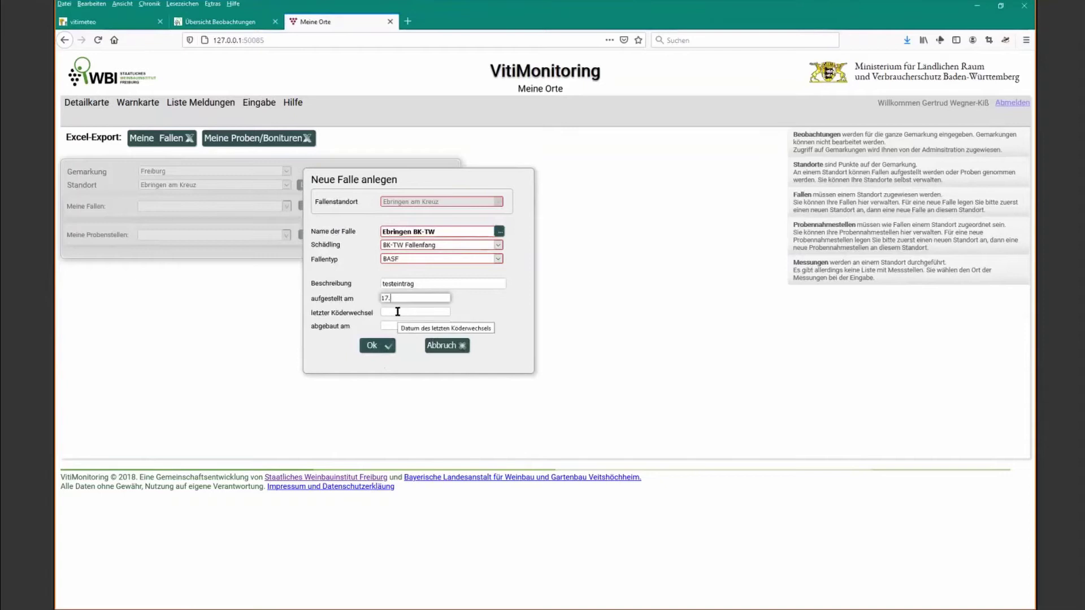
text(3.2021)
click(370, 345)
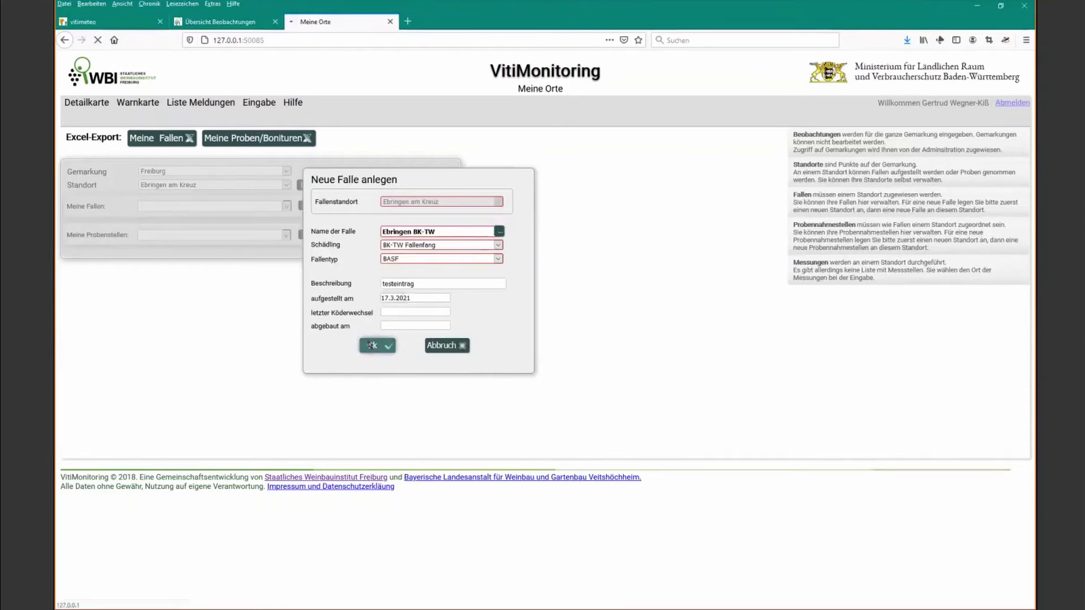
Step: Select Ebringen BK-TW in the Meine Fallen list
click(287, 207)
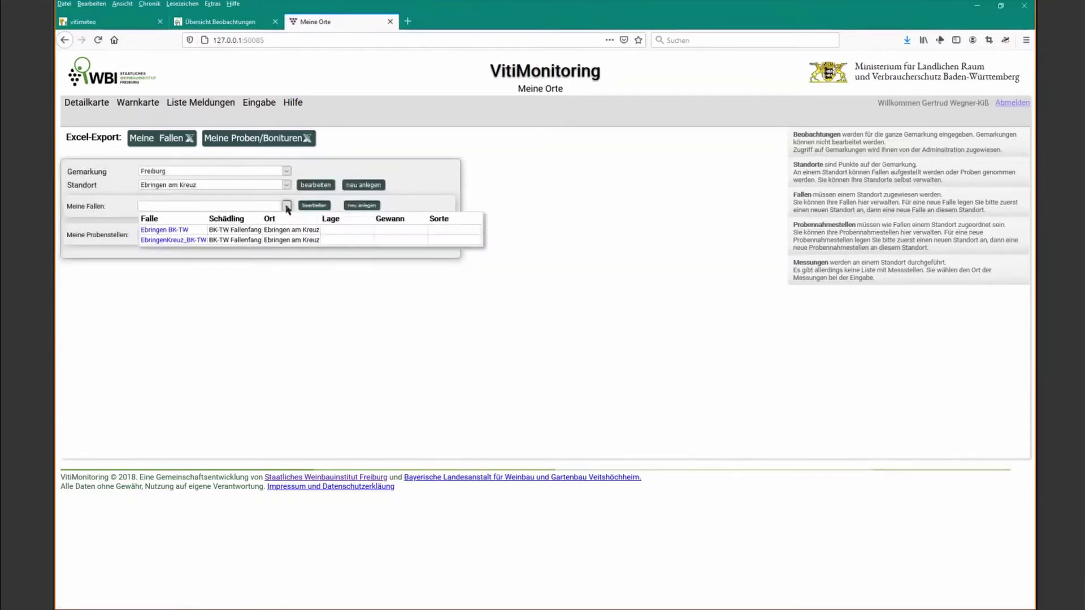
click(162, 230)
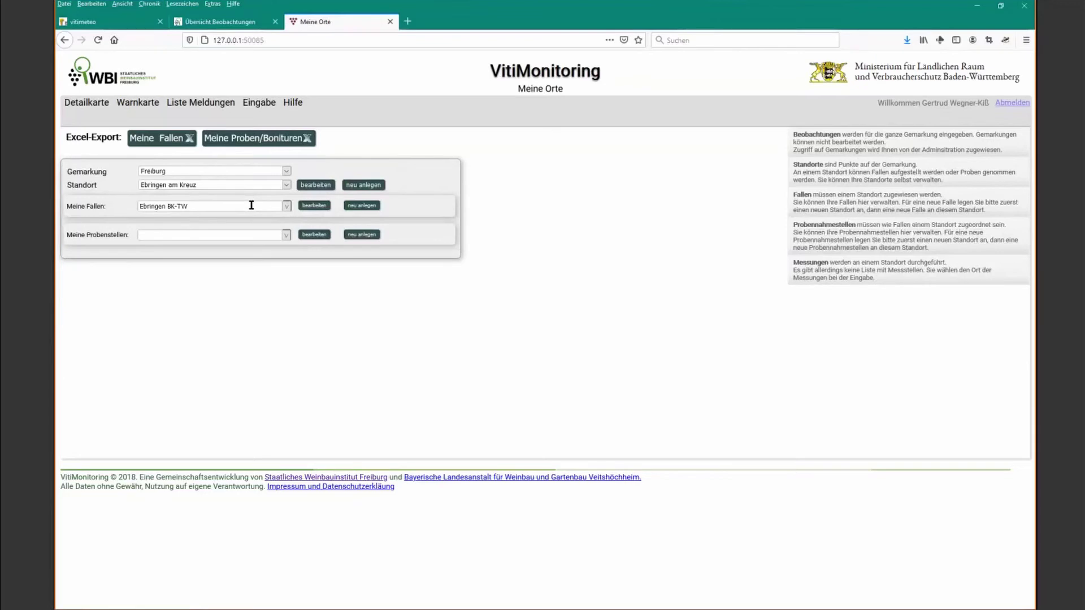
mouse_move(259, 103)
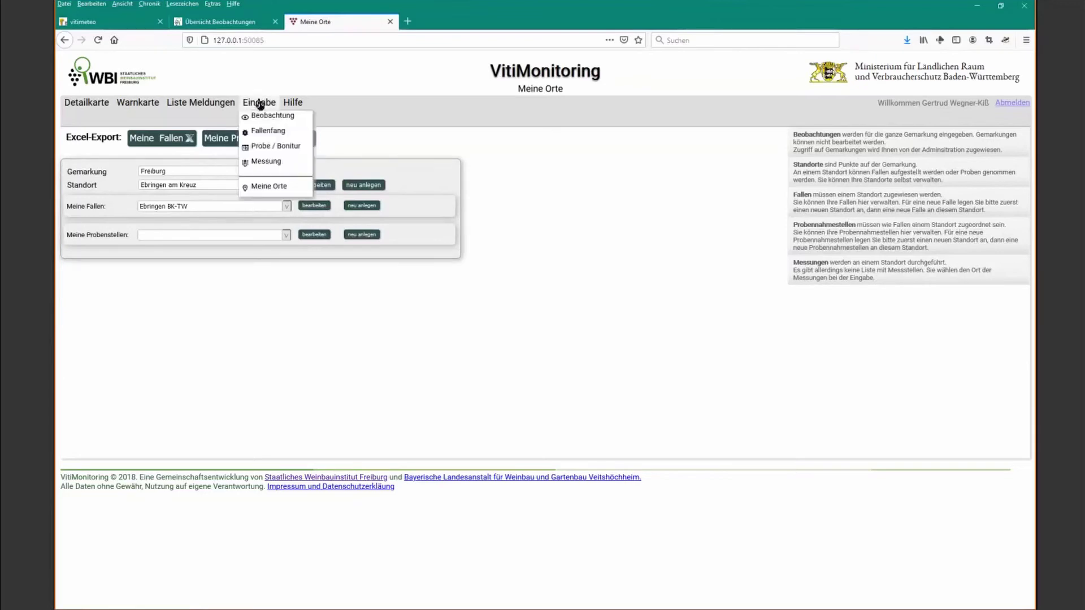
Step: Start a new Fallenfang entry, trying Gemarkung Eichstetten and dismissing its no-locations warning
click(269, 132)
mouse_move(258, 110)
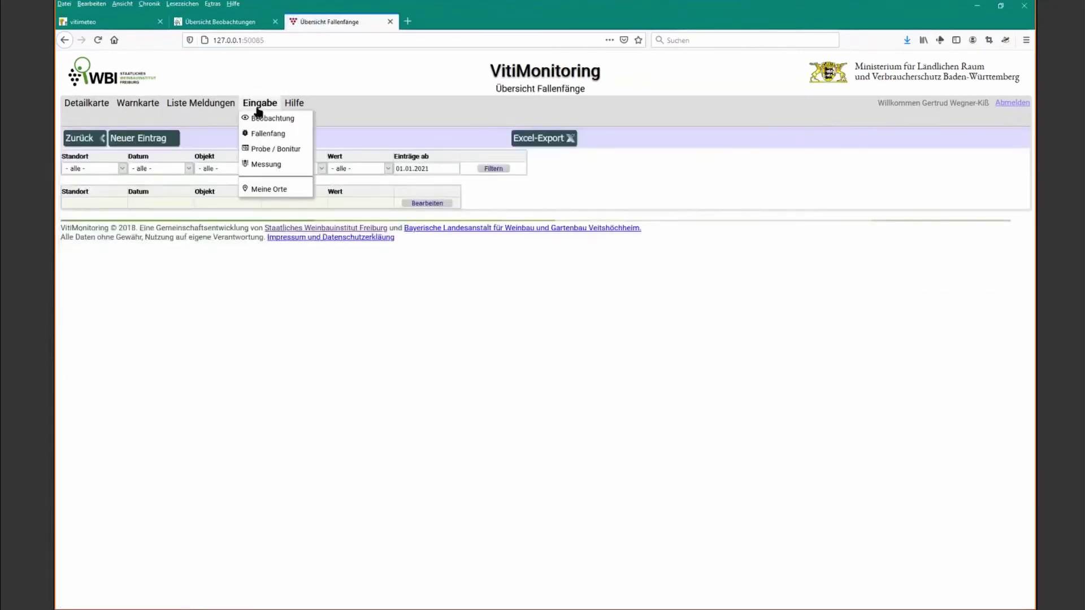
click(145, 138)
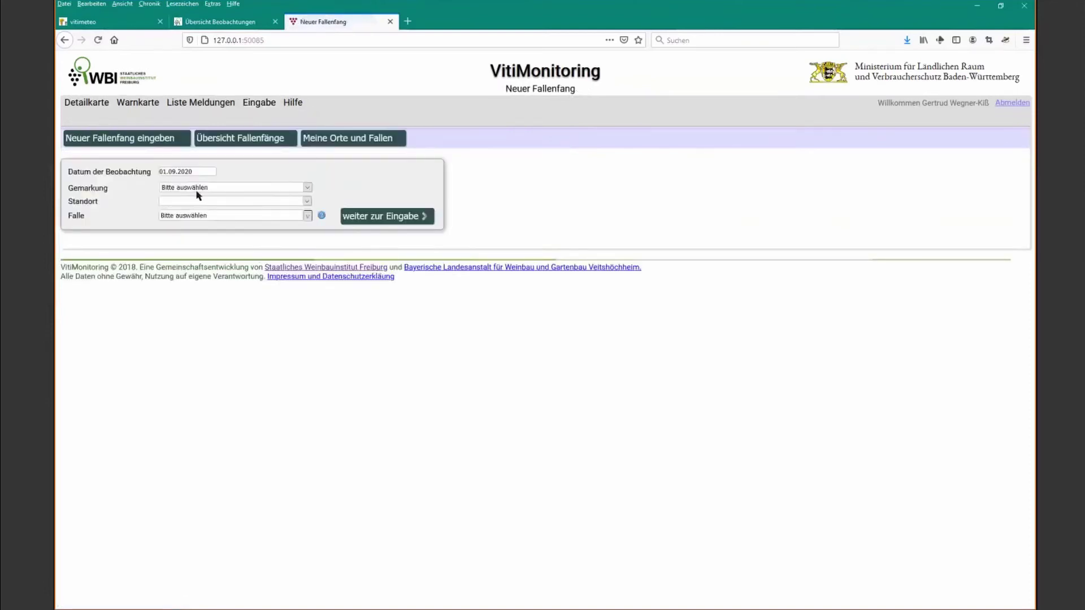
click(202, 189)
key(e)
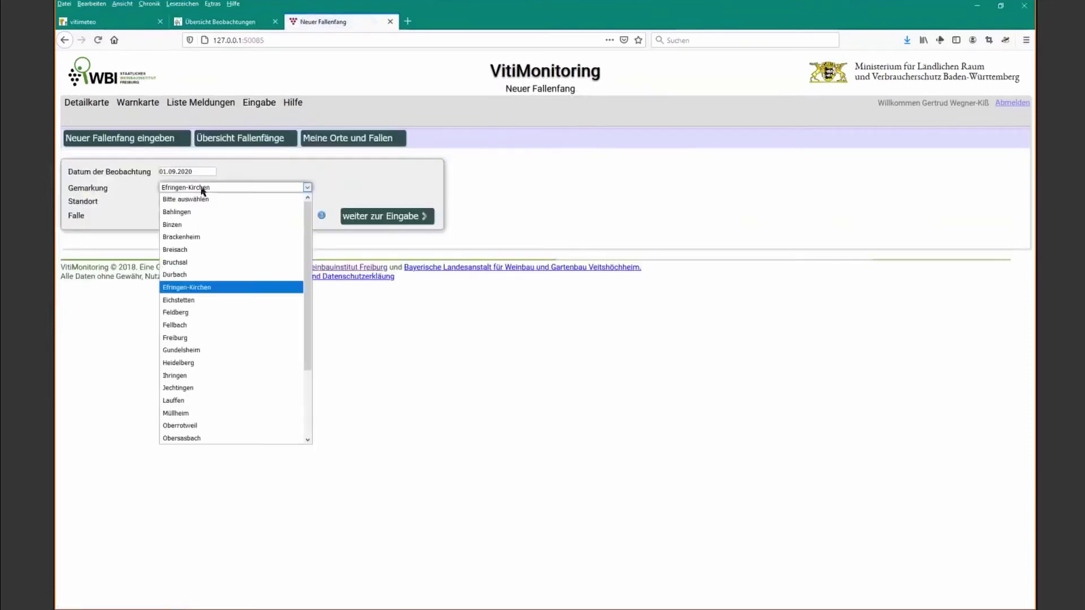
key(Down)
key(Return)
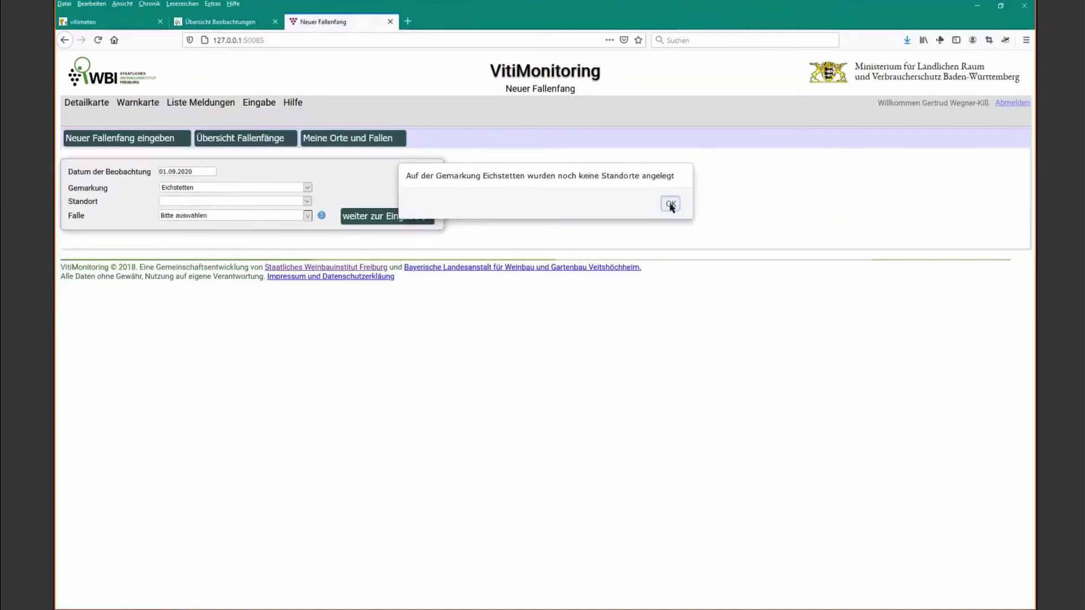
click(670, 203)
Step: Set Gemarkung Freiburg, Standort Ebringen am Kreuz and Falle Ebringen BK-TW
click(260, 191)
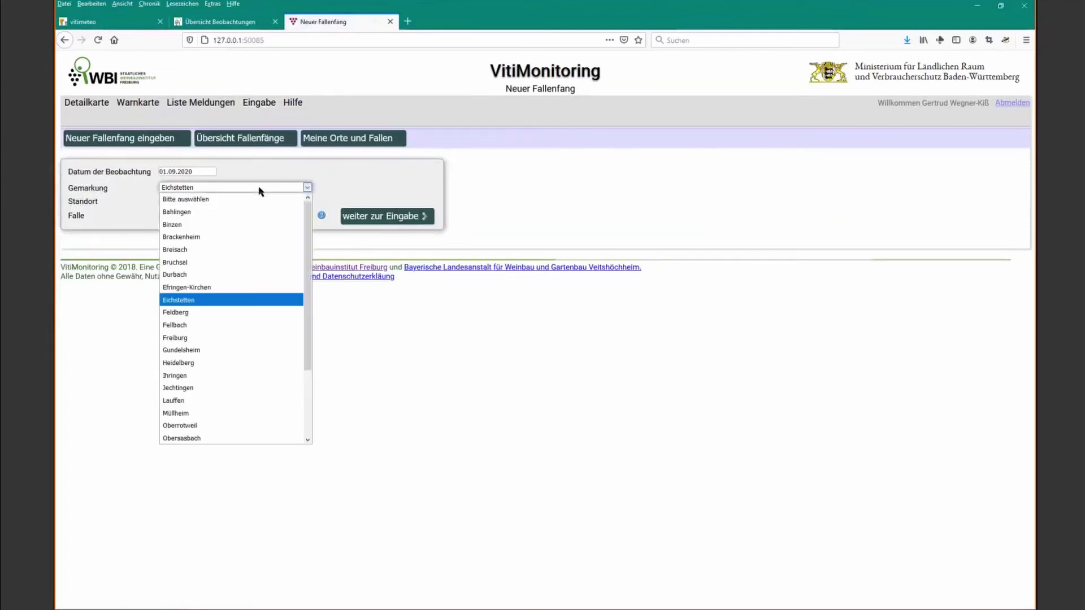
key(f)
key(r)
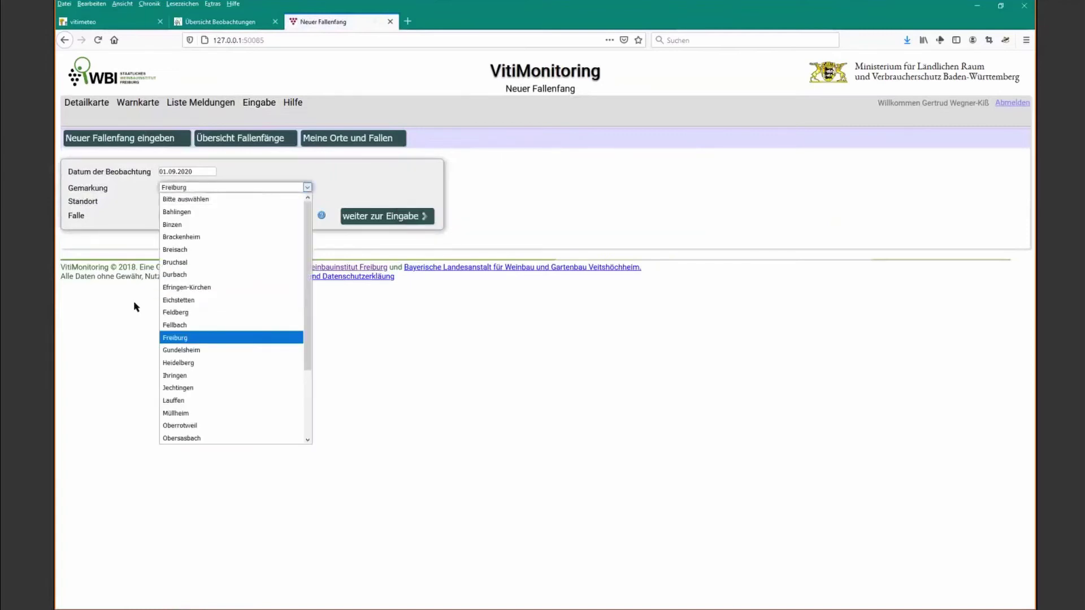
click(180, 338)
click(218, 203)
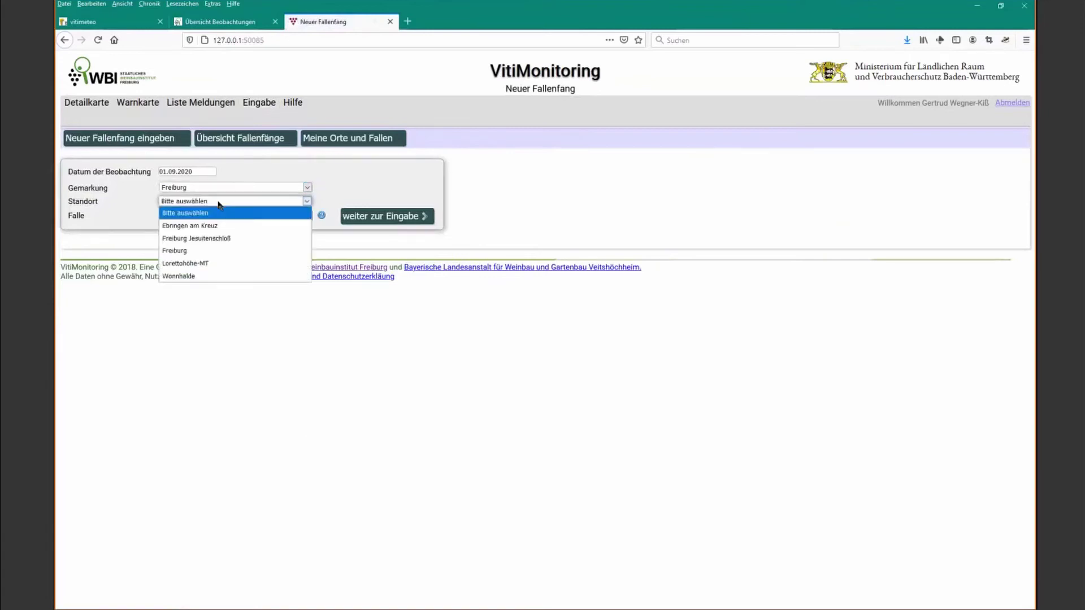
click(218, 225)
click(222, 217)
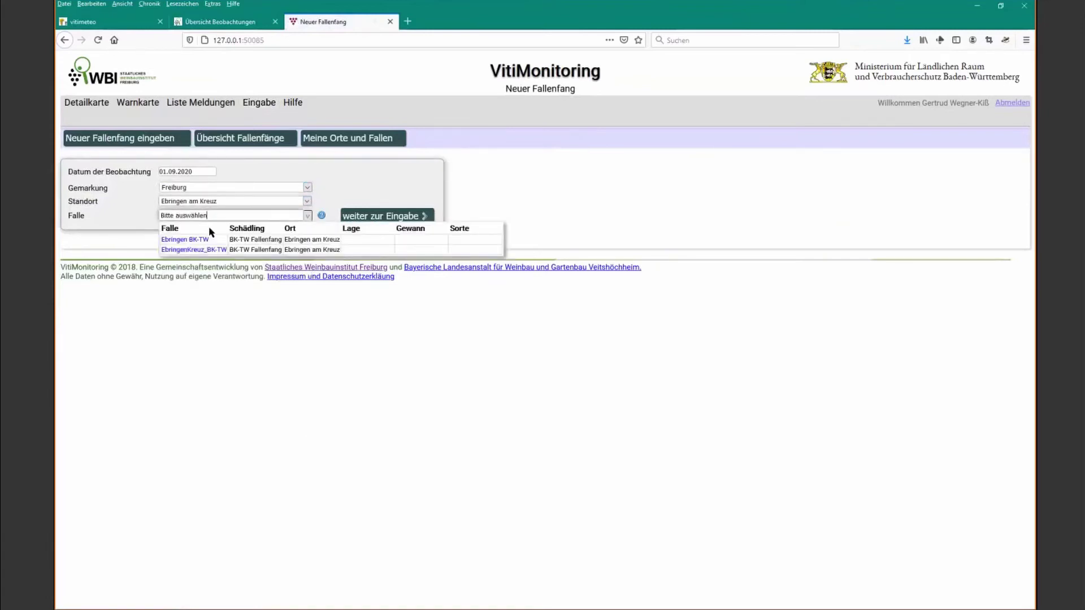
click(192, 240)
Step: Continue to the Eingabe Fallenfänge page and start the Ebringen BK-TW catch count
click(421, 217)
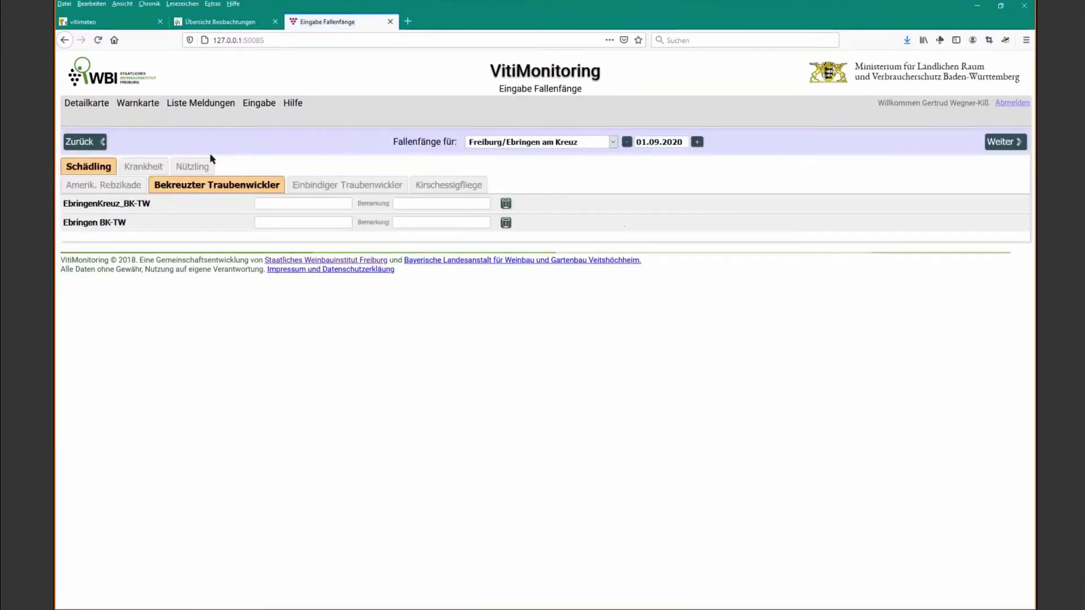
click(296, 221)
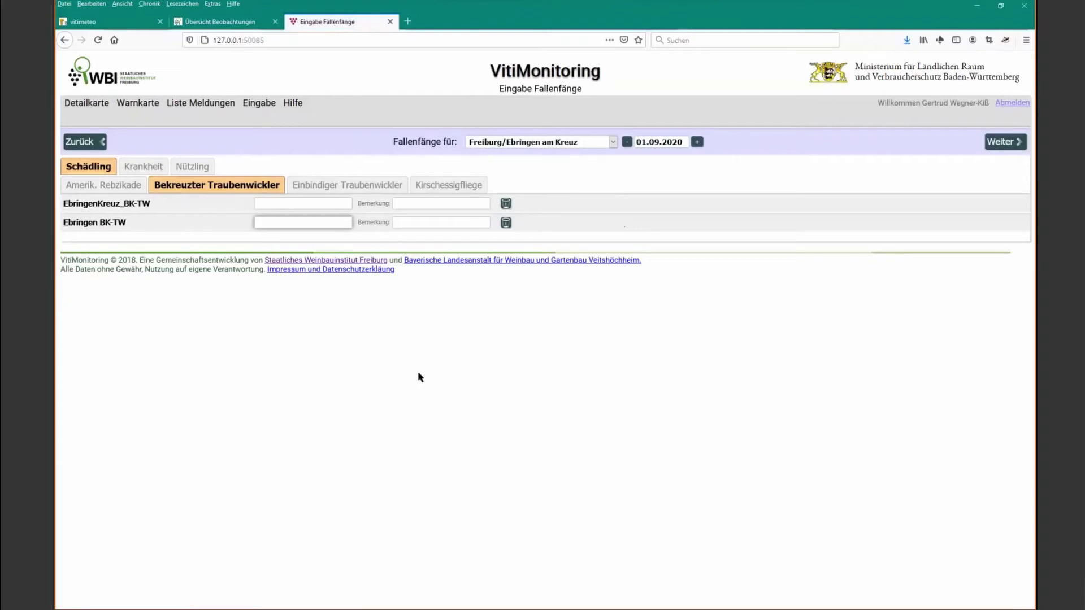
click(272, 103)
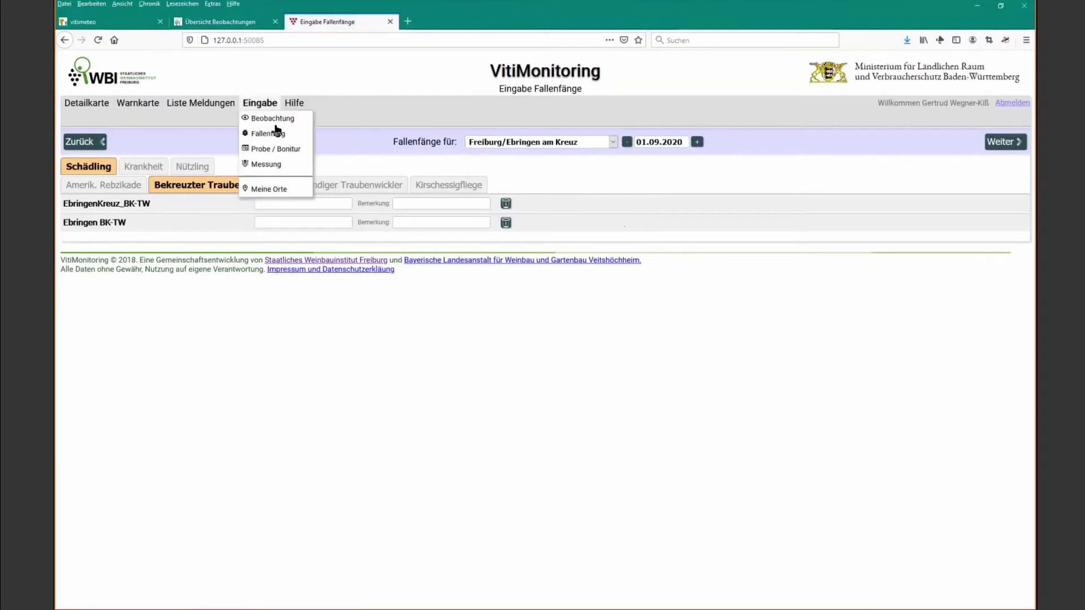
Step: On Meine Orte, select Freiburg and Ebringen am Kreuz, then export Meine Fallen and open it in Excel
click(276, 192)
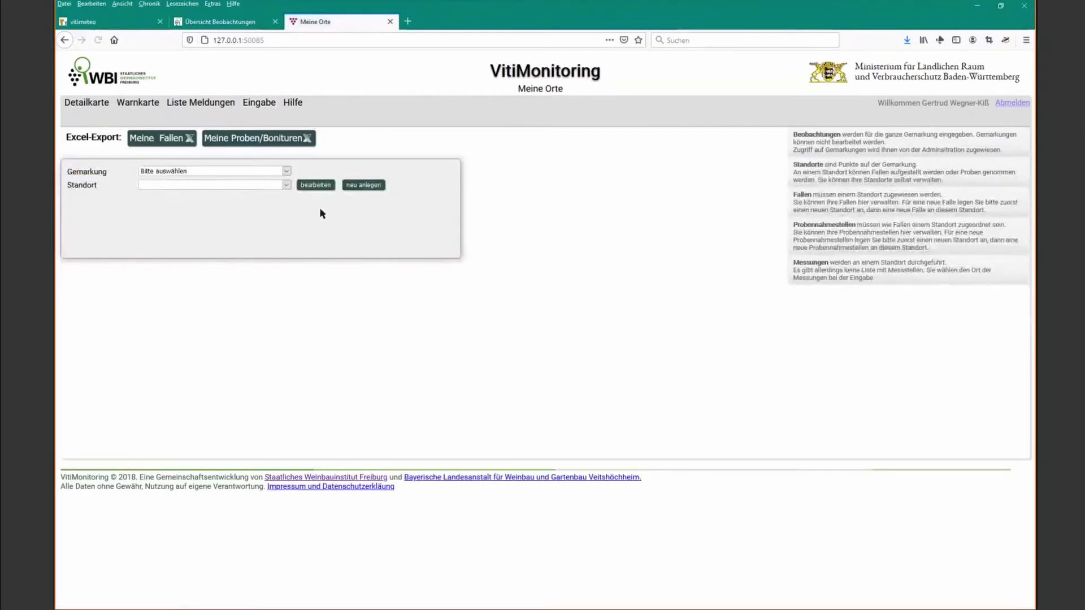
click(286, 171)
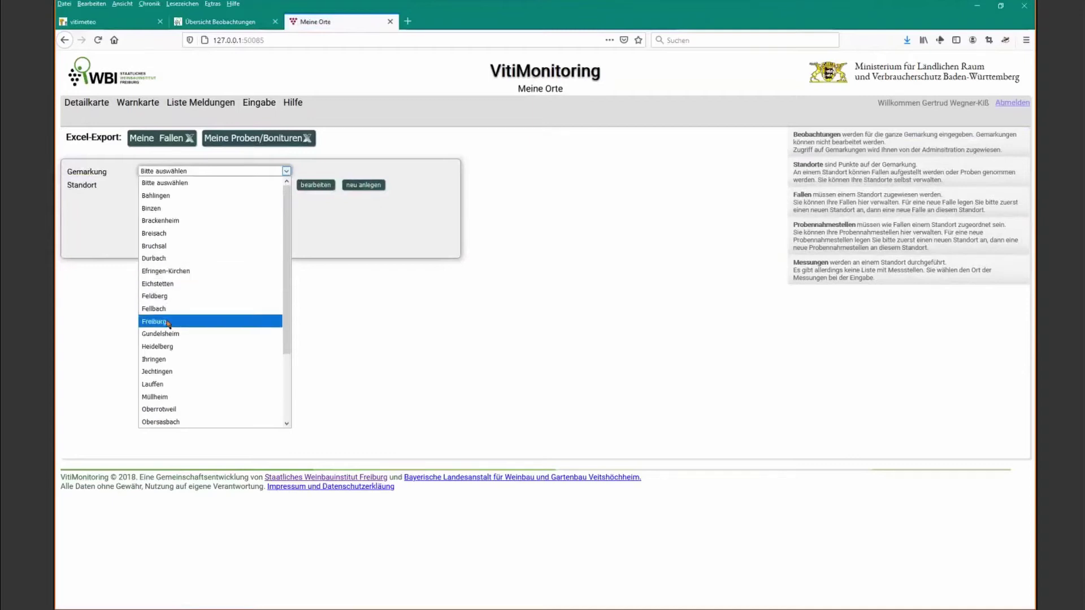
click(169, 321)
click(279, 186)
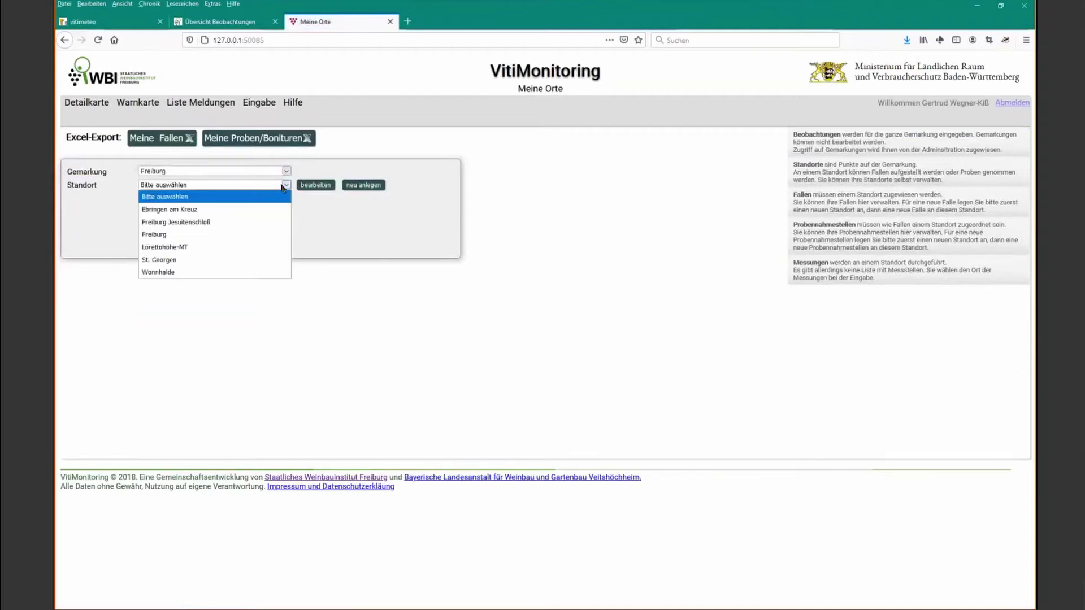
click(229, 211)
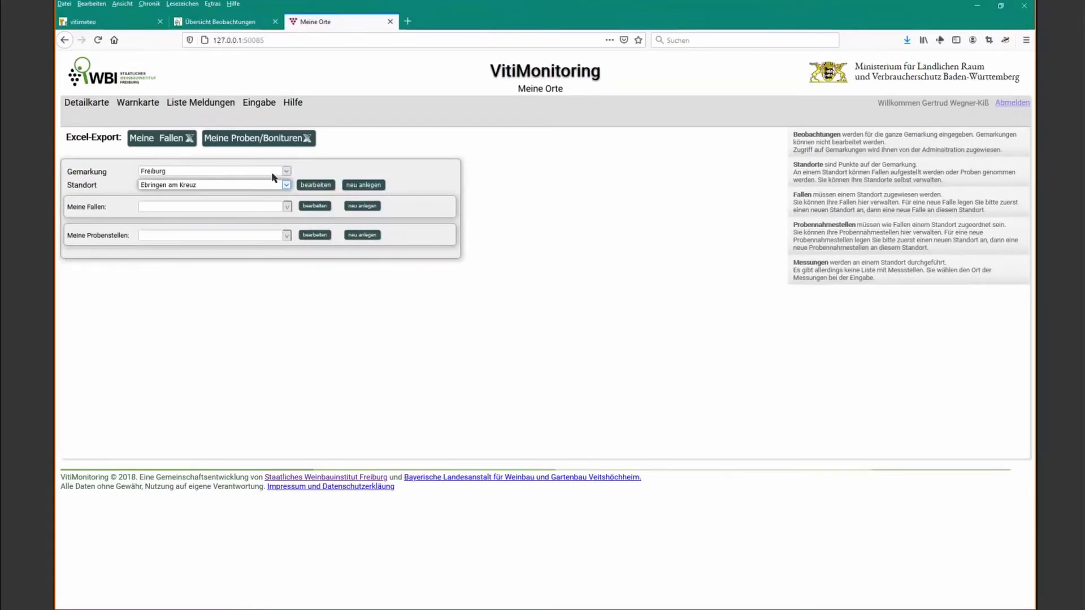
click(172, 141)
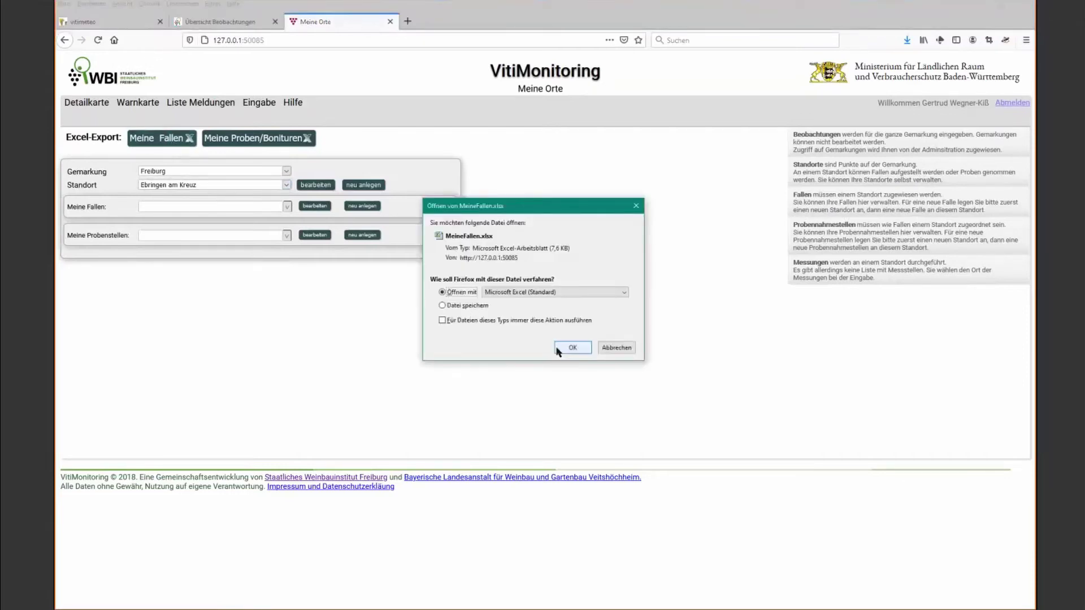
click(571, 347)
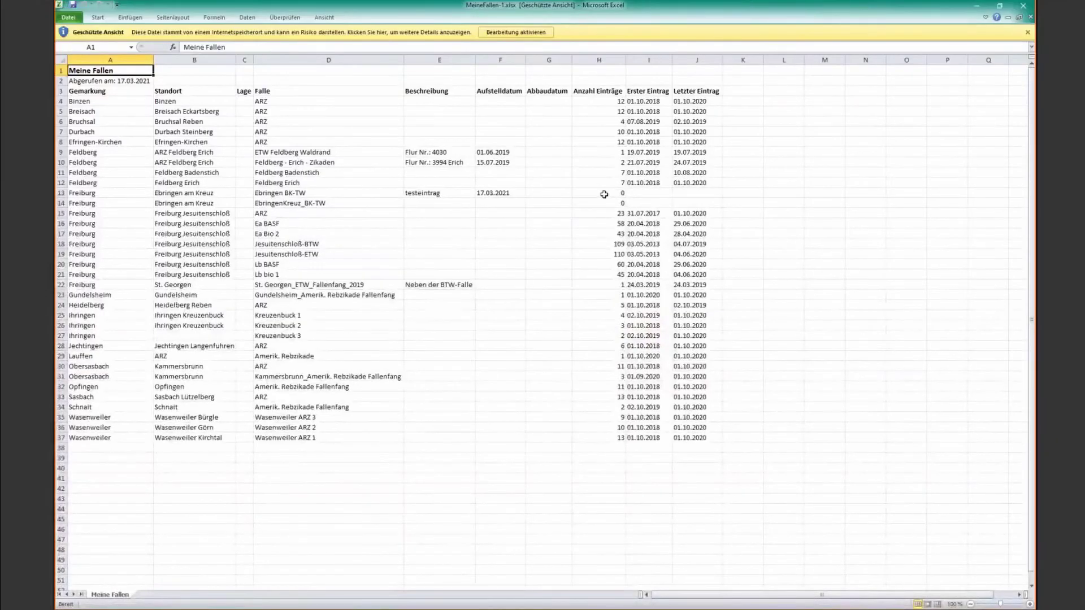
Step: Inspect the Ebringen trap rows 13–14 and row 18, then close the exported workbook
click(604, 194)
drag(61, 192, 63, 203)
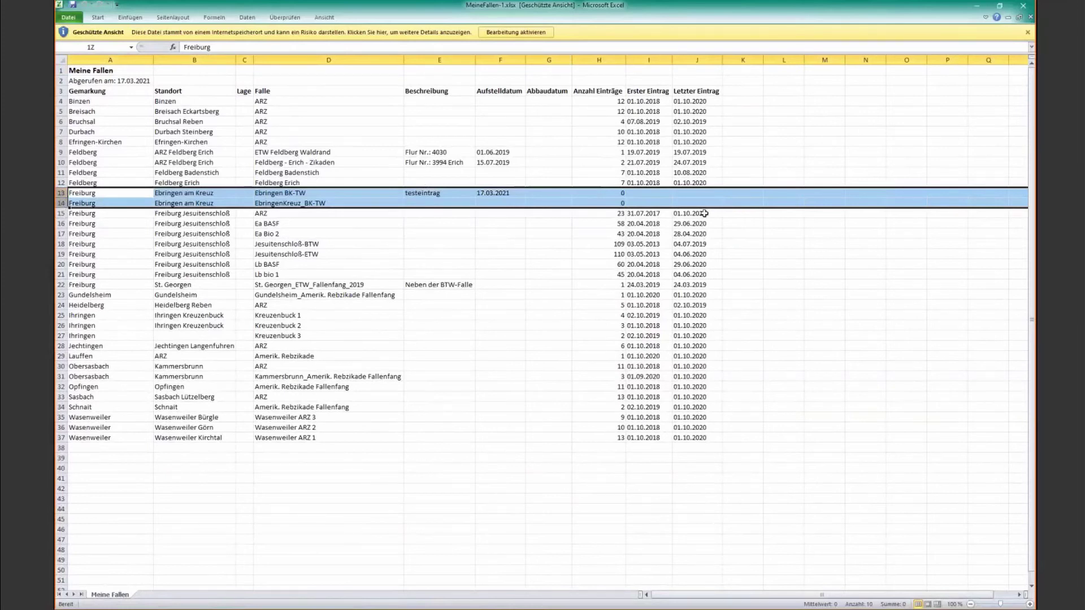
click(650, 204)
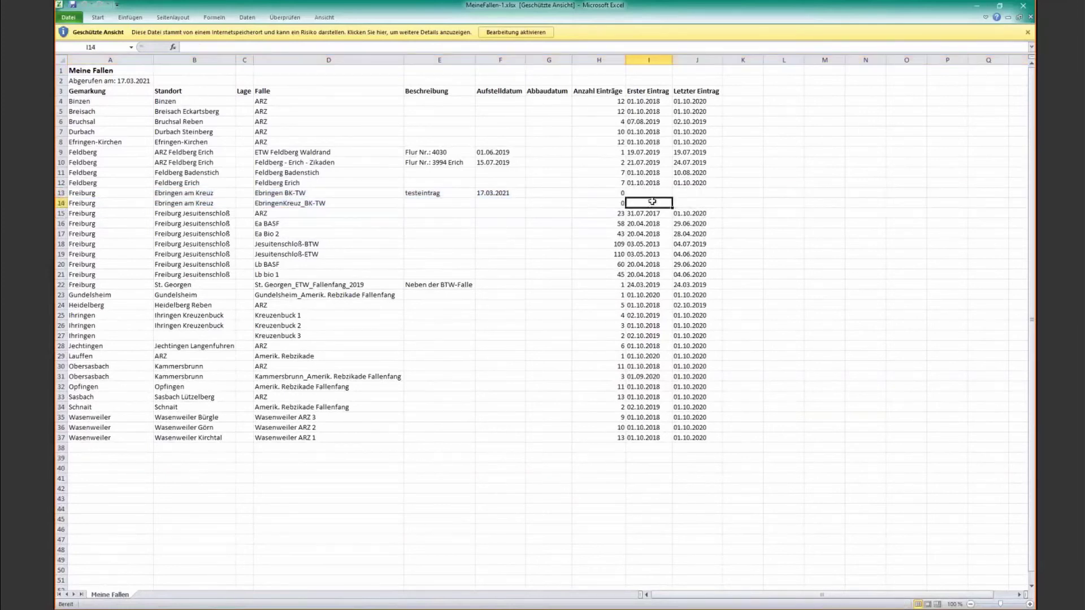
drag(67, 194, 69, 203)
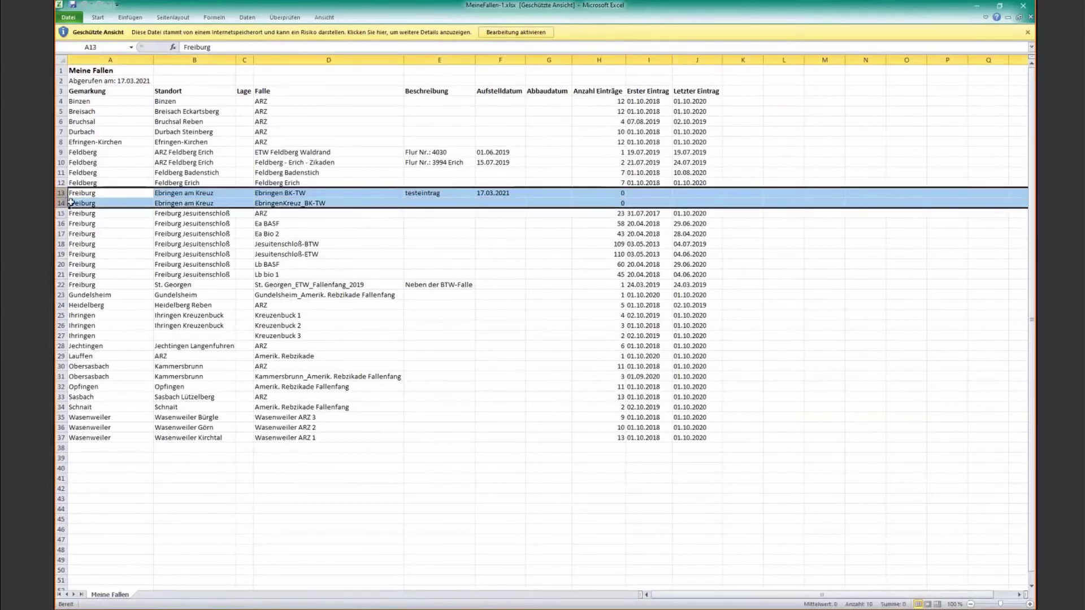
click(66, 244)
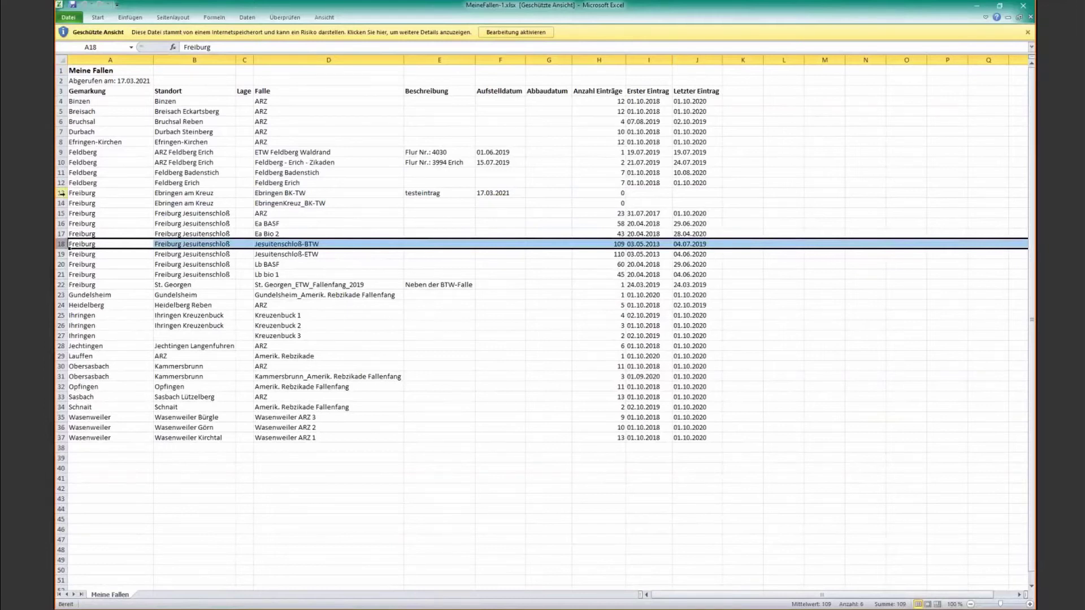
drag(61, 192, 62, 200)
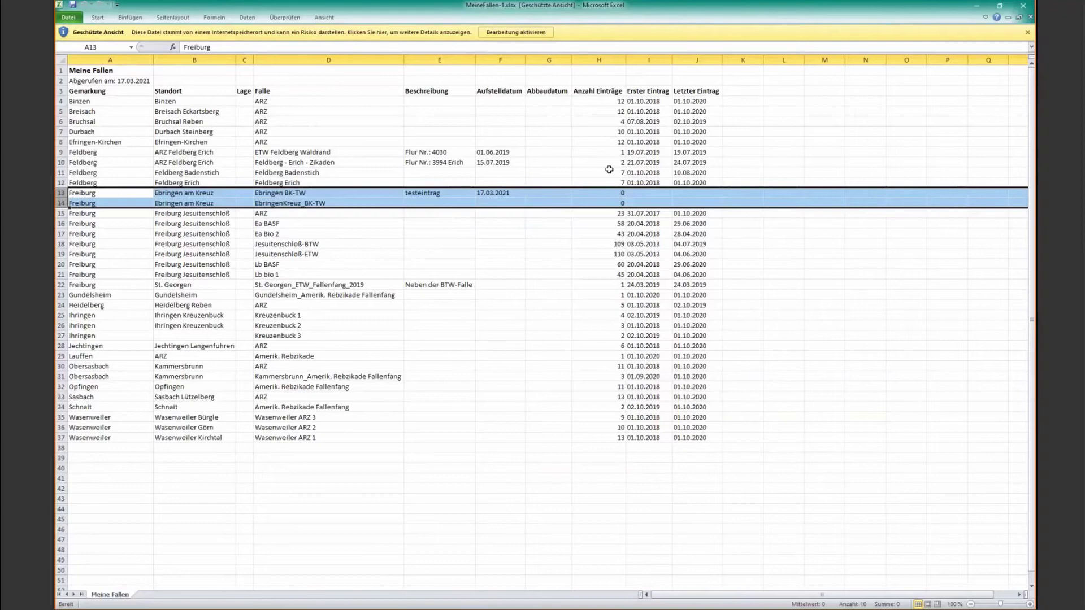
click(1027, 8)
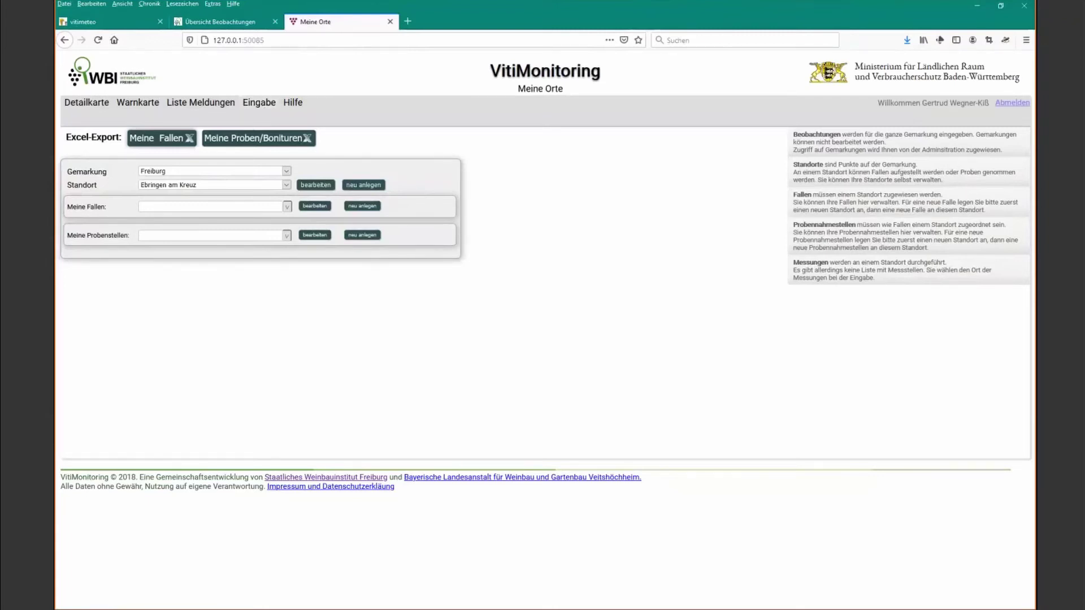
key(alt+Tab)
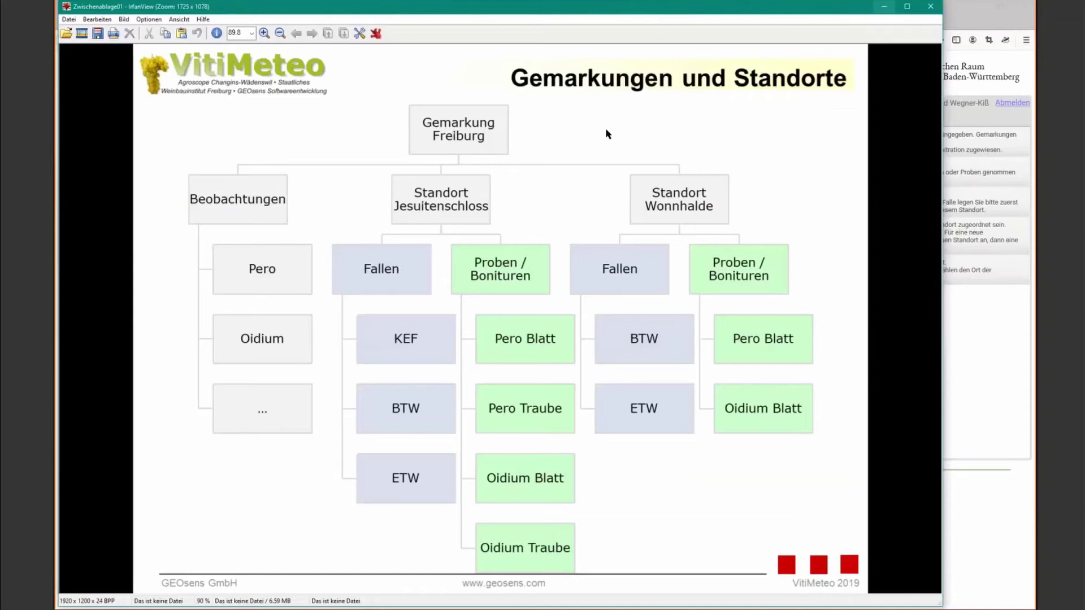
key(Escape)
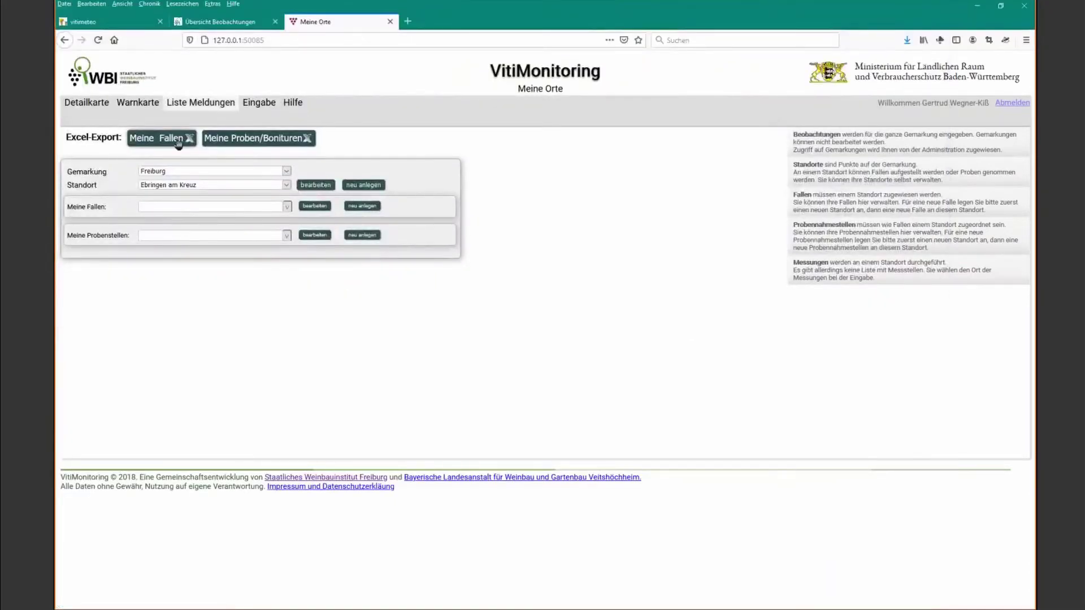
Step: Go to the samples overview, log out, and bring up the Anmeldung login form
click(251, 107)
click(270, 147)
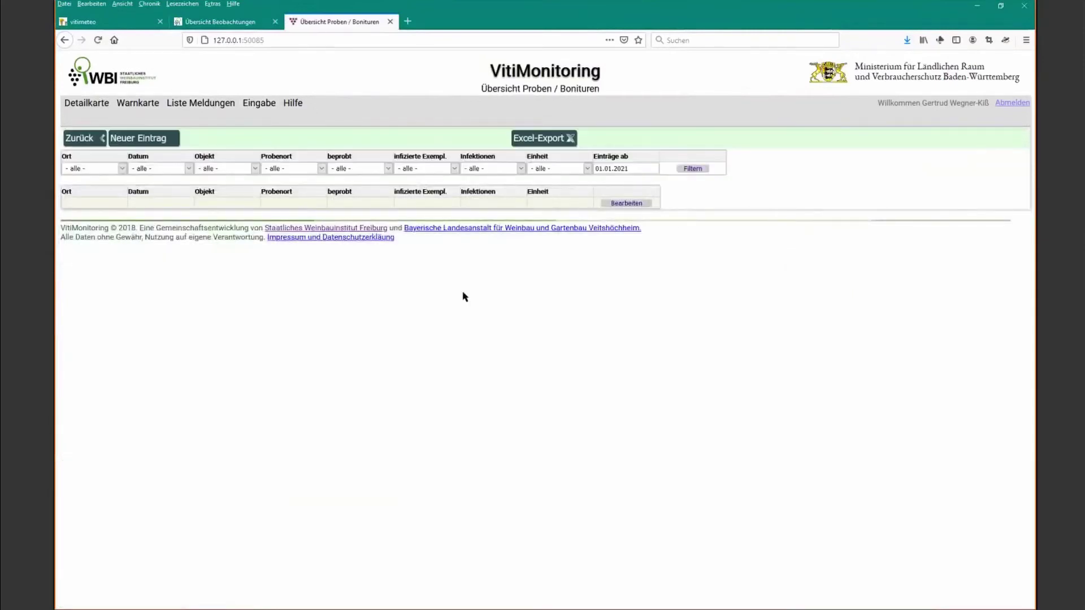
click(1012, 105)
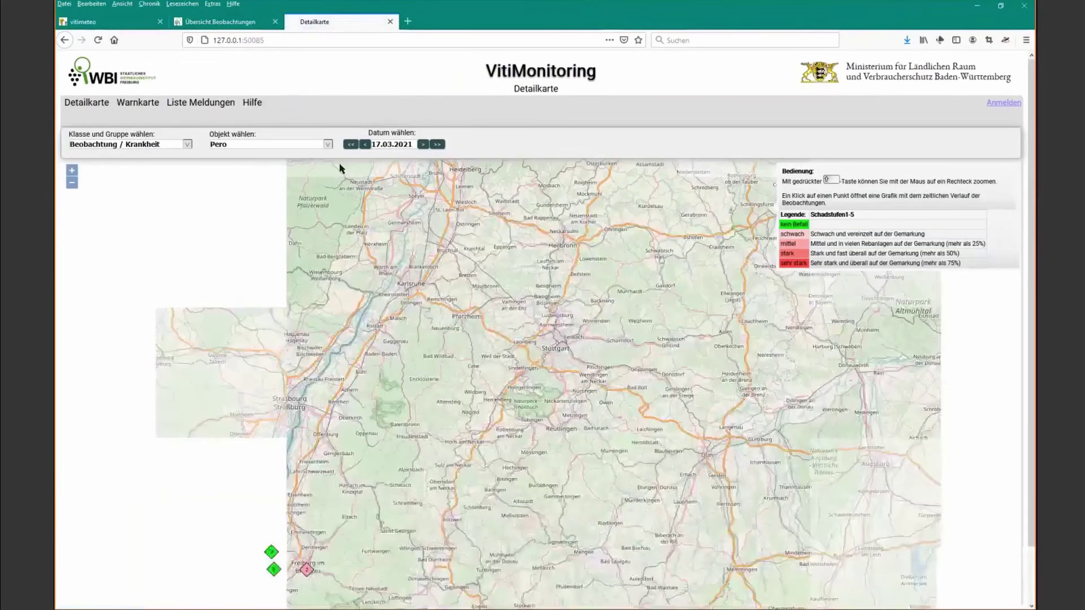
click(999, 108)
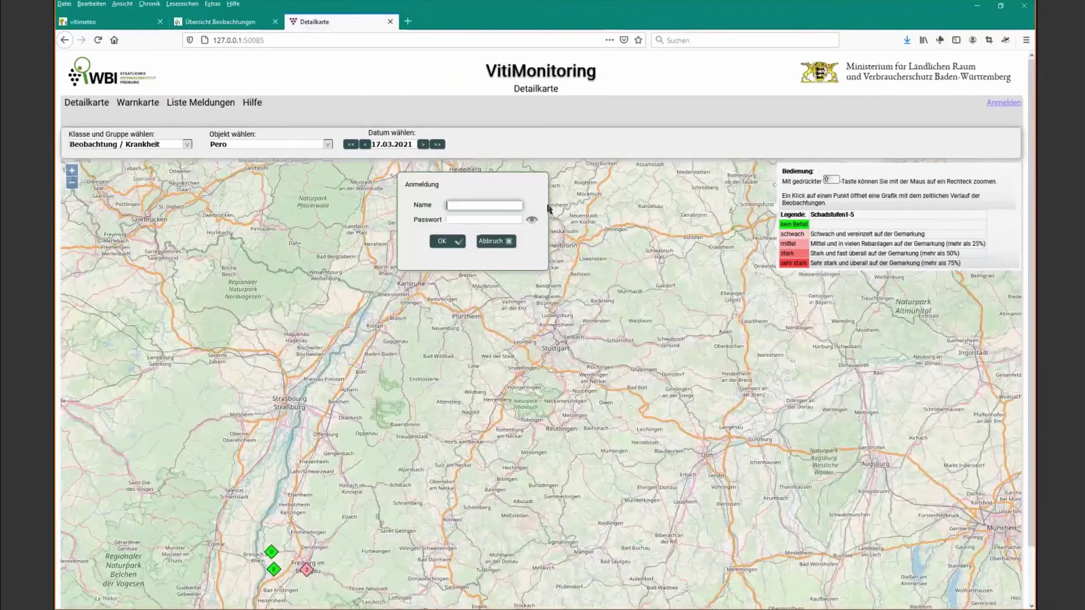
Step: Log in with the account's user name and password, then go to Eingabe > Probe / Bonitur
text(WBI13)
key(Tab)
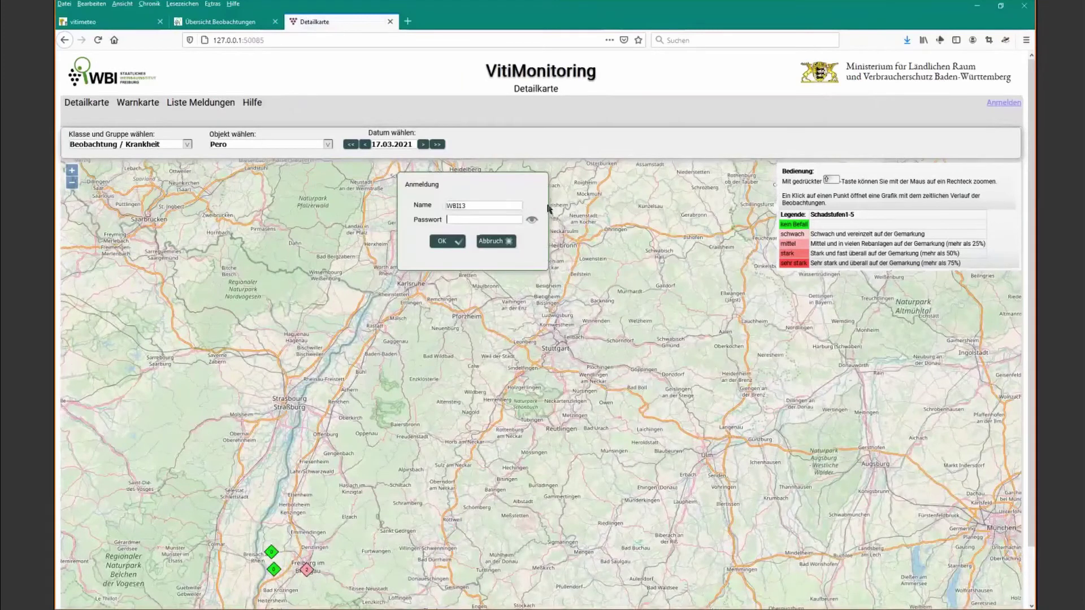
text(******)
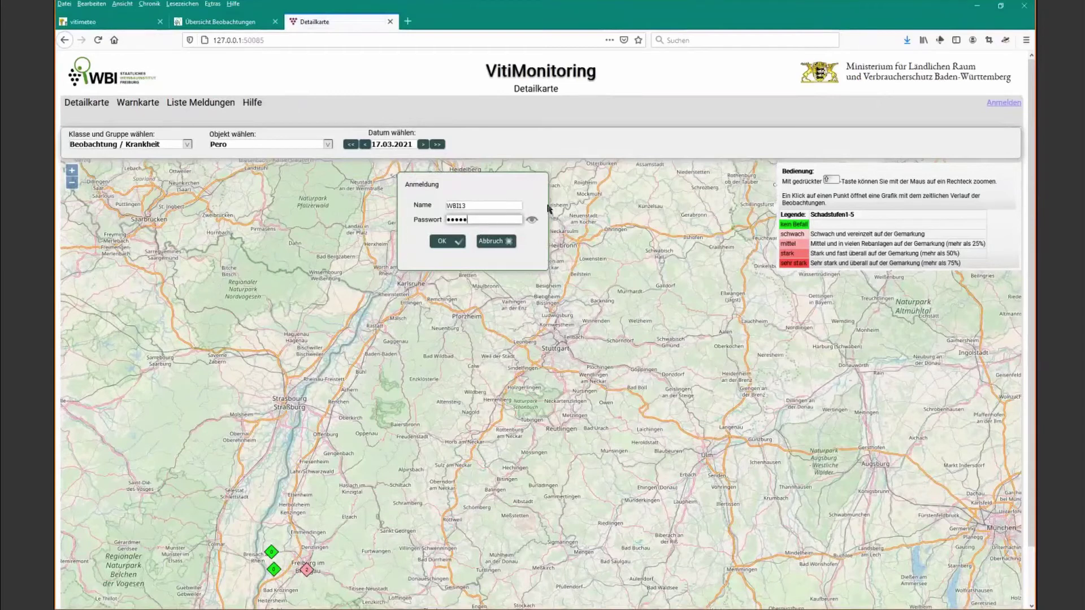
key(Return)
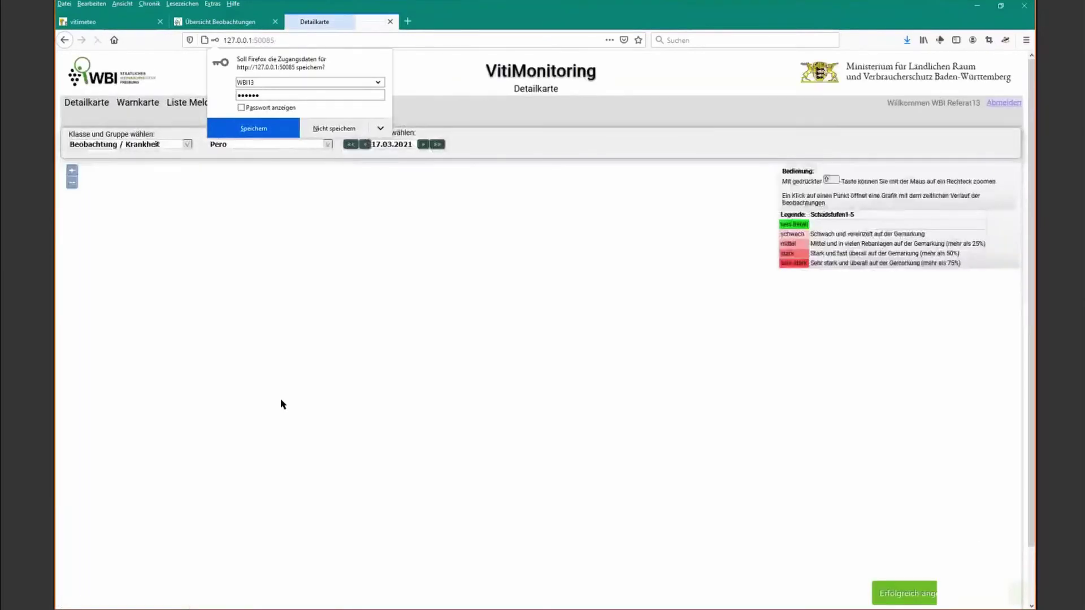
click(259, 102)
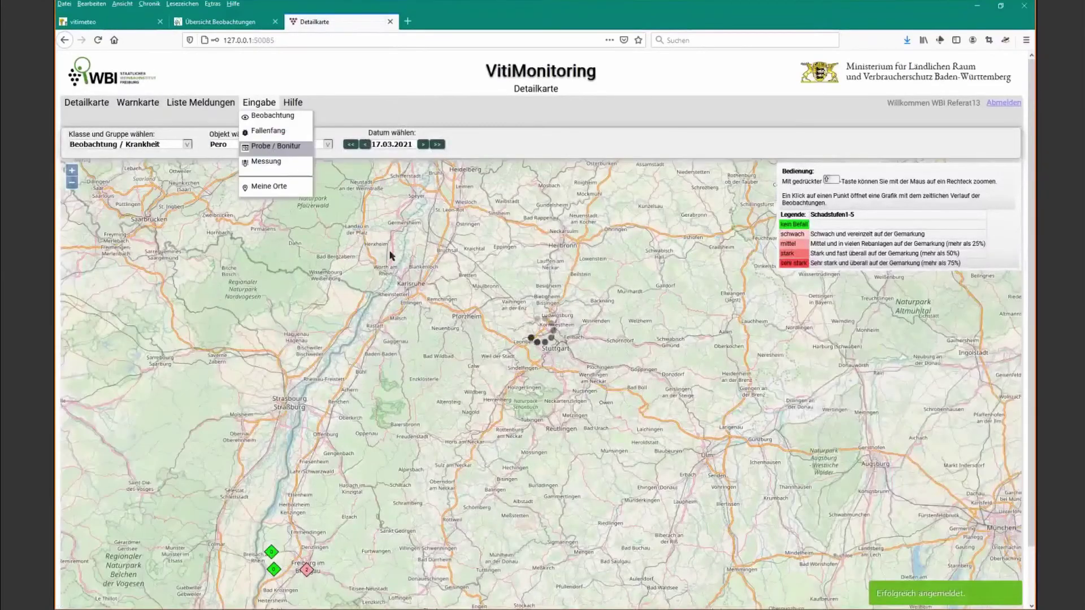
click(267, 145)
Step: Create a new sample for Freiburg, site VitiFit, sampling point VitiFit_Trauben, and continue to rating
click(146, 143)
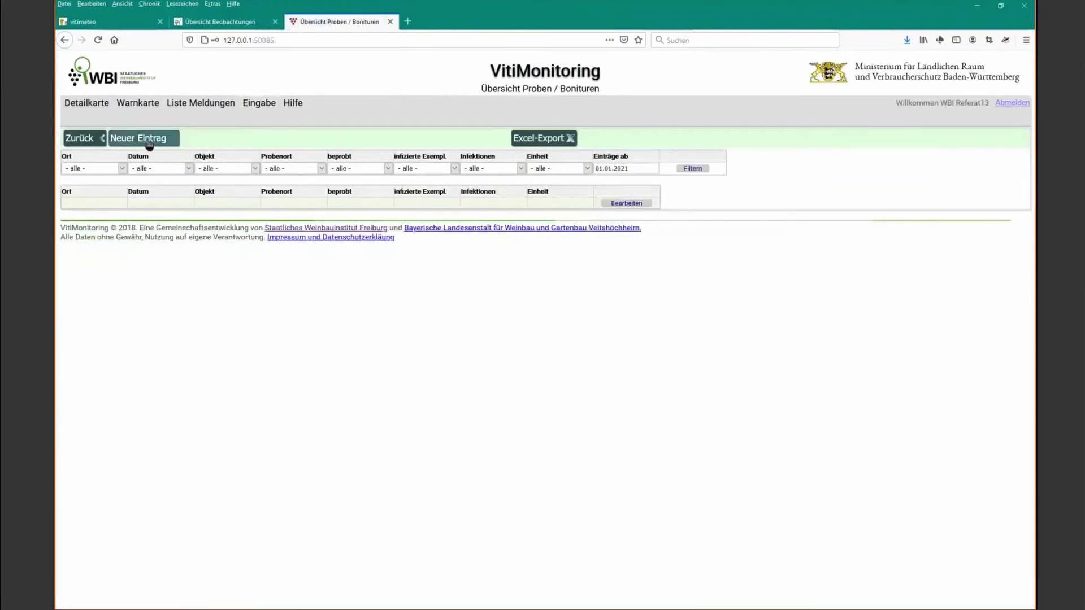
click(196, 188)
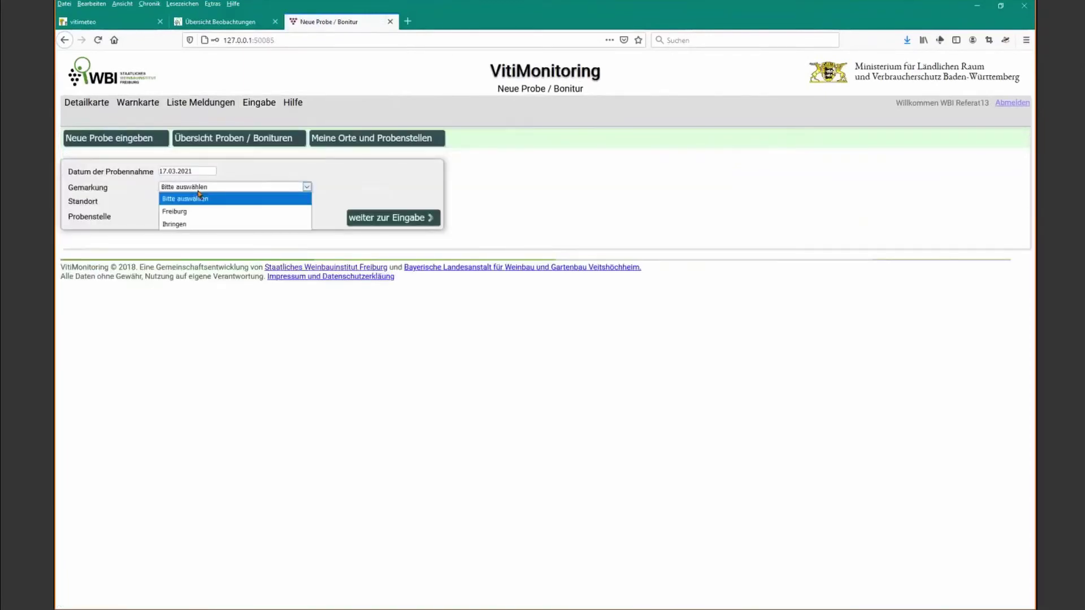
click(197, 212)
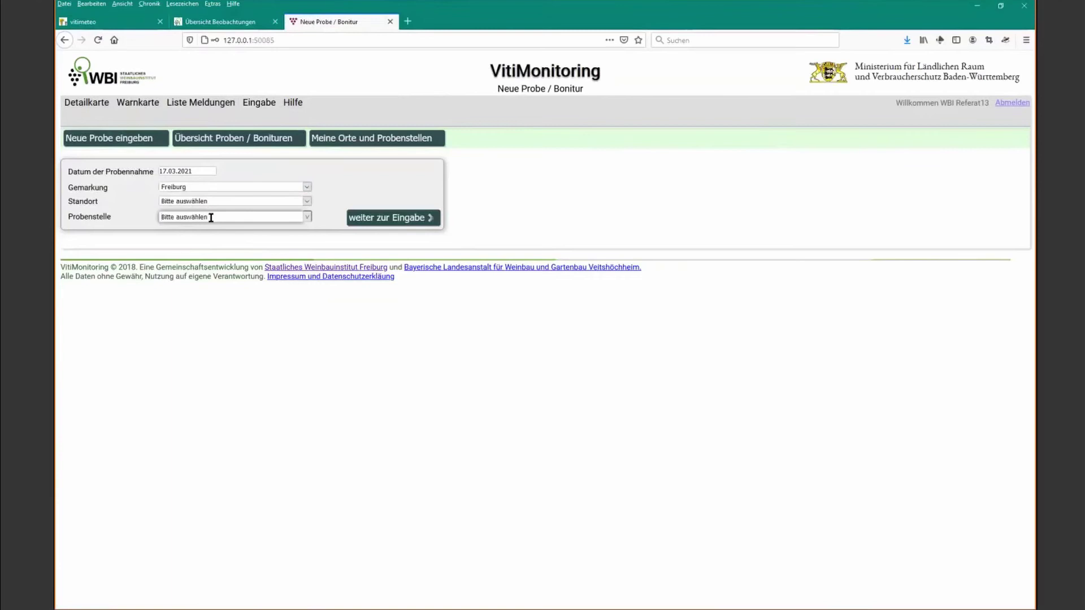
click(217, 203)
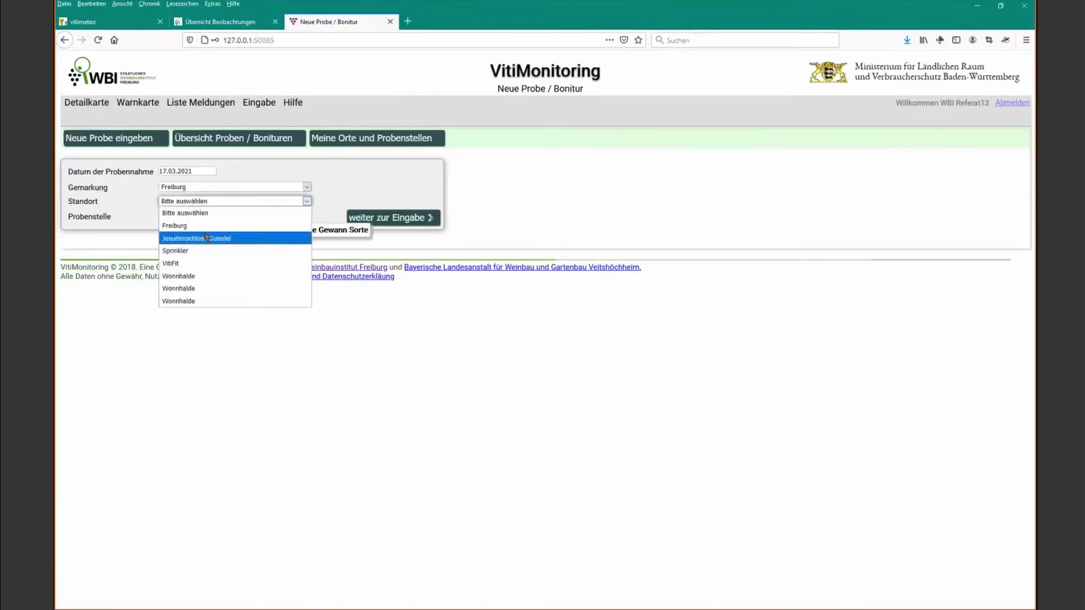
click(201, 262)
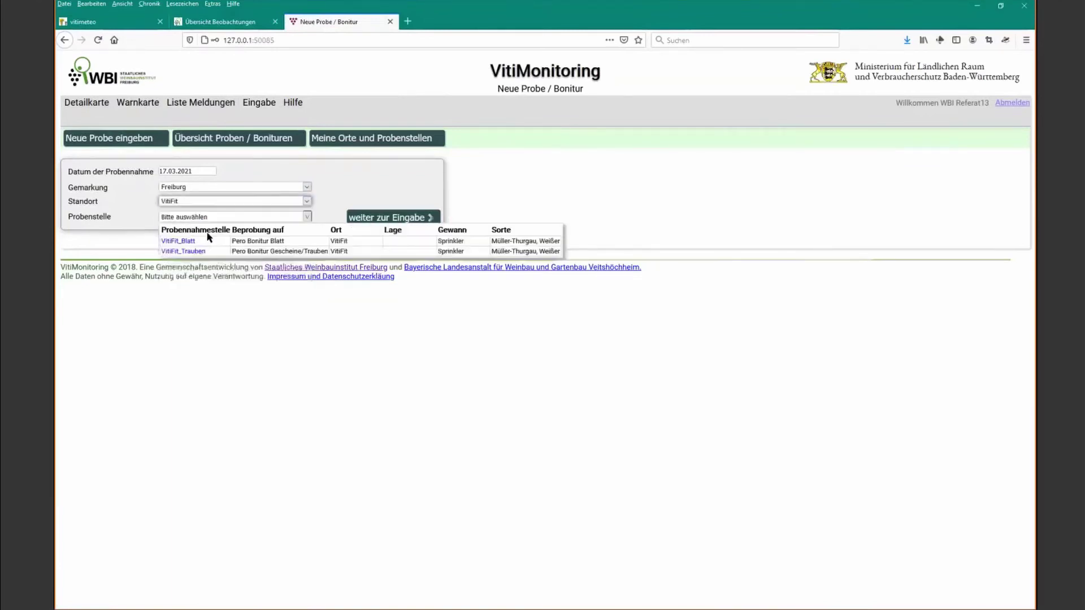
click(182, 251)
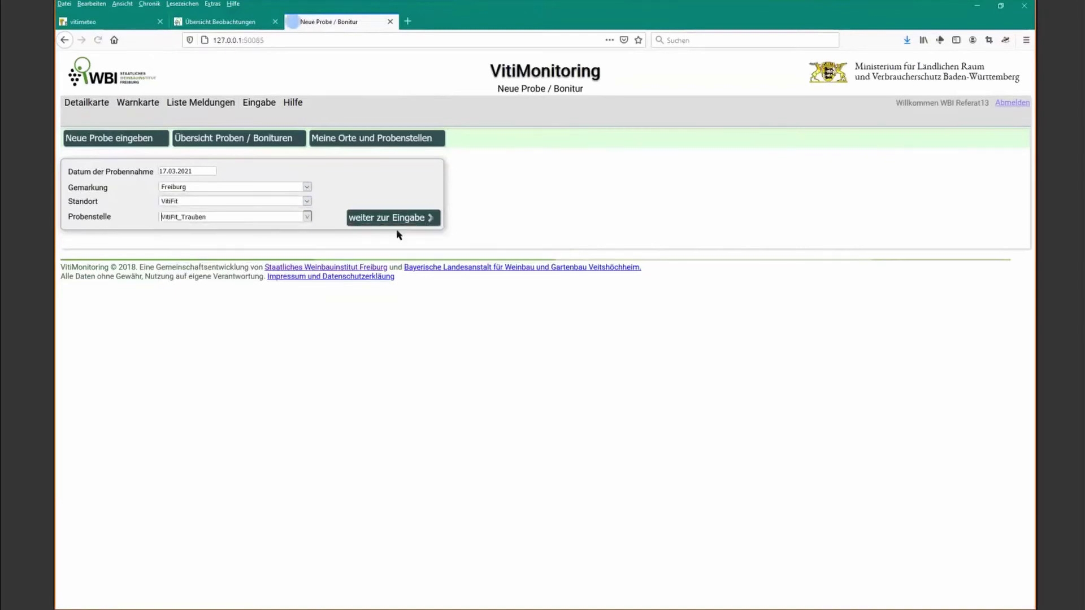
click(393, 225)
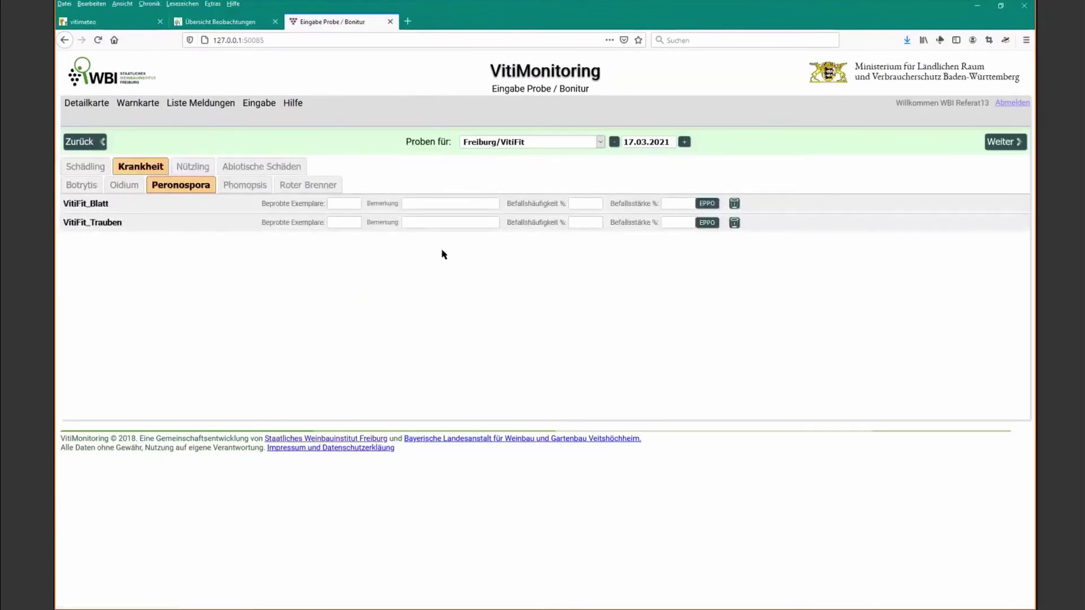
Step: Switch 'Proben für' to Freiburg/Sprinkler to show its Pero_Blatt and Pero_Trauben rows
click(599, 145)
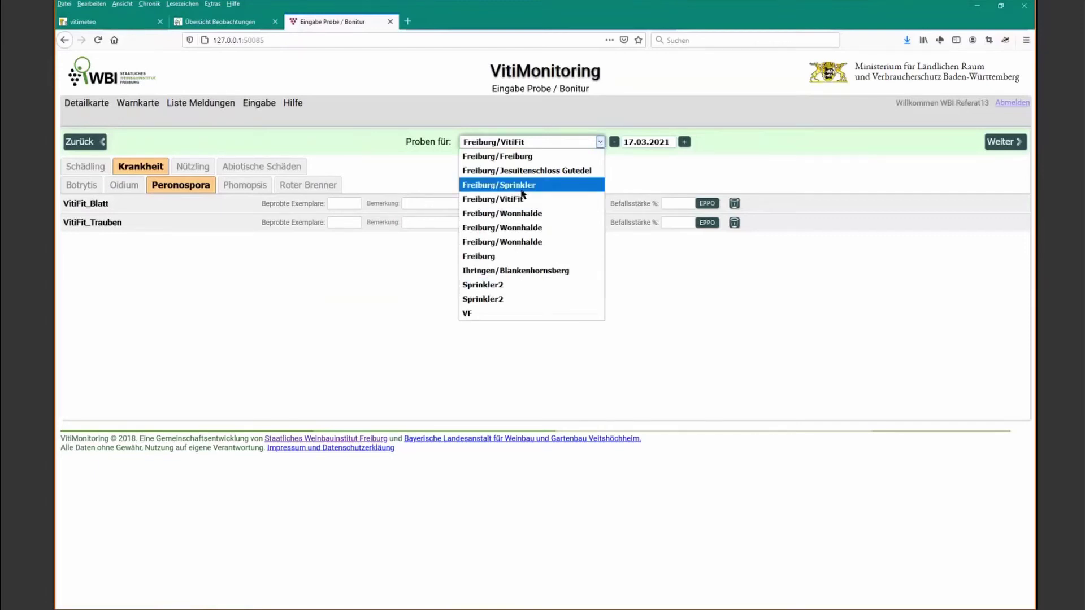
click(497, 185)
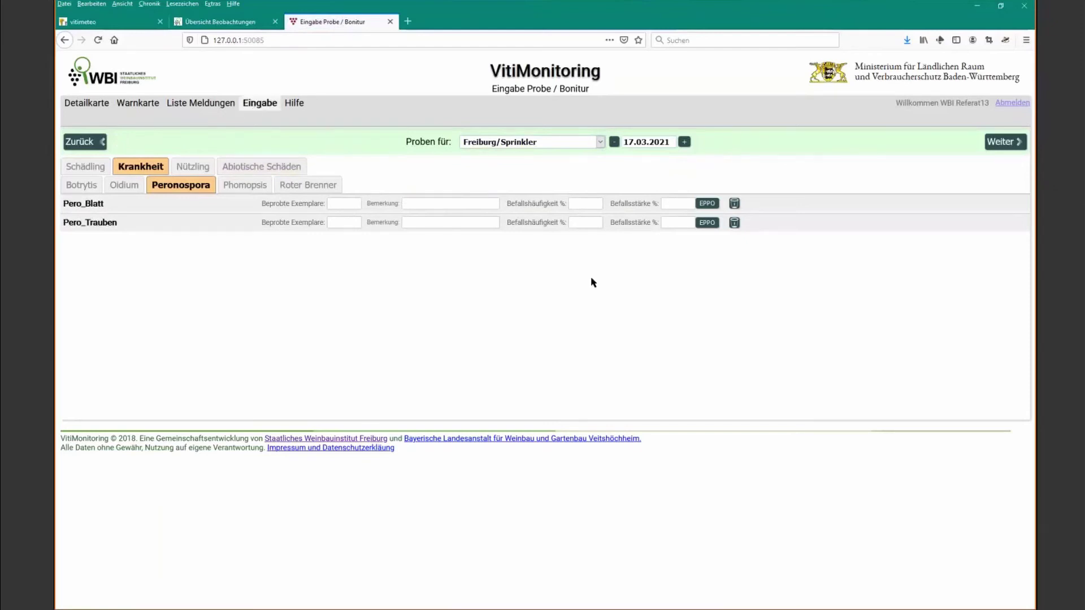
click(259, 108)
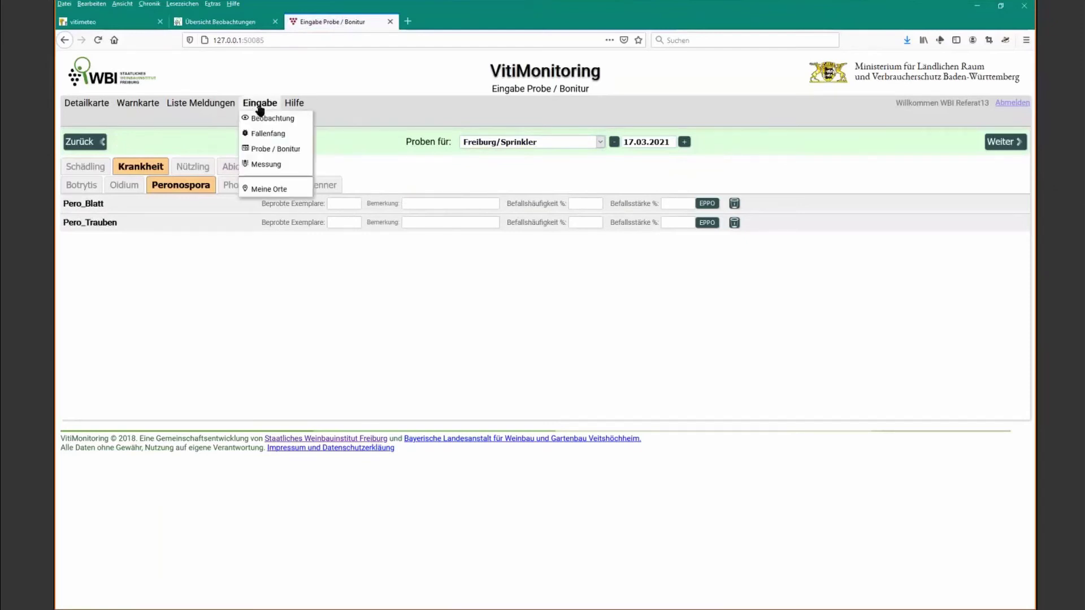
Step: Browse the Freiburg/Sprinkler measurement form's Reifemessung, Boden and Wetter sections, then return to the Detailkarte
click(275, 165)
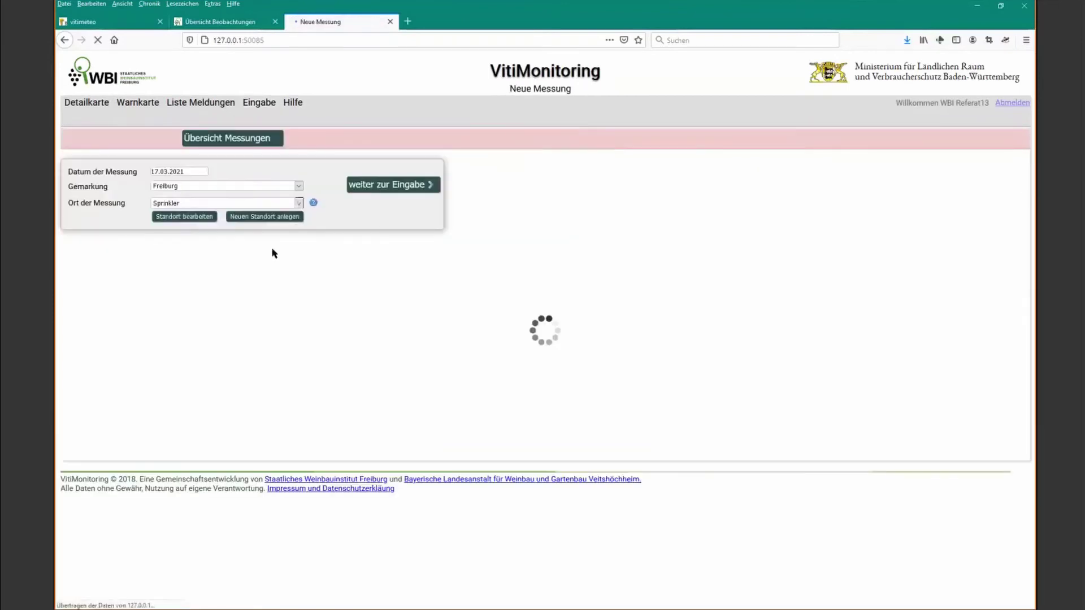
click(408, 184)
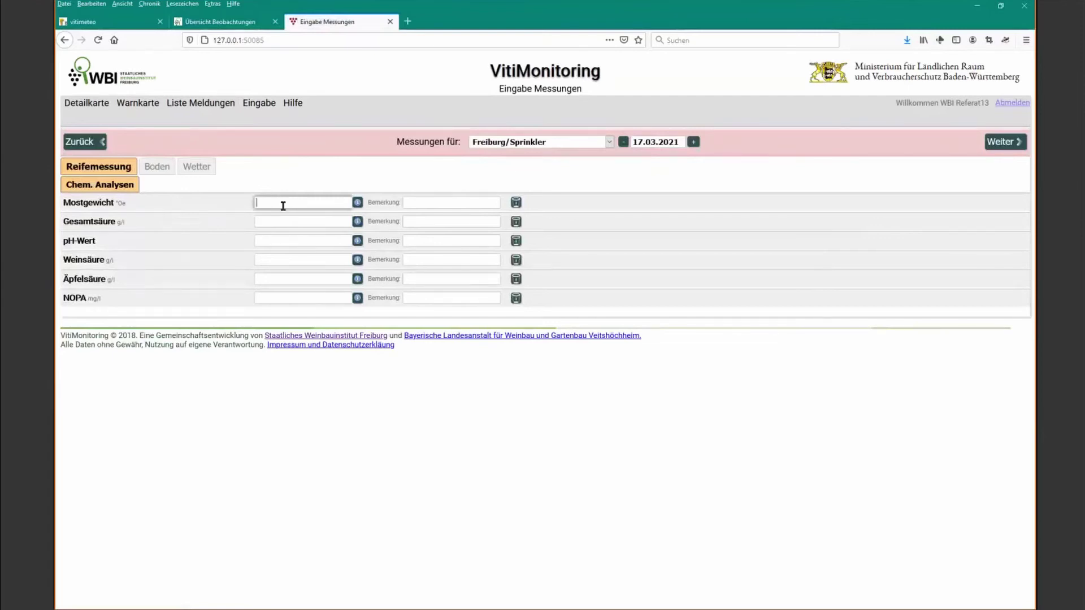
click(290, 223)
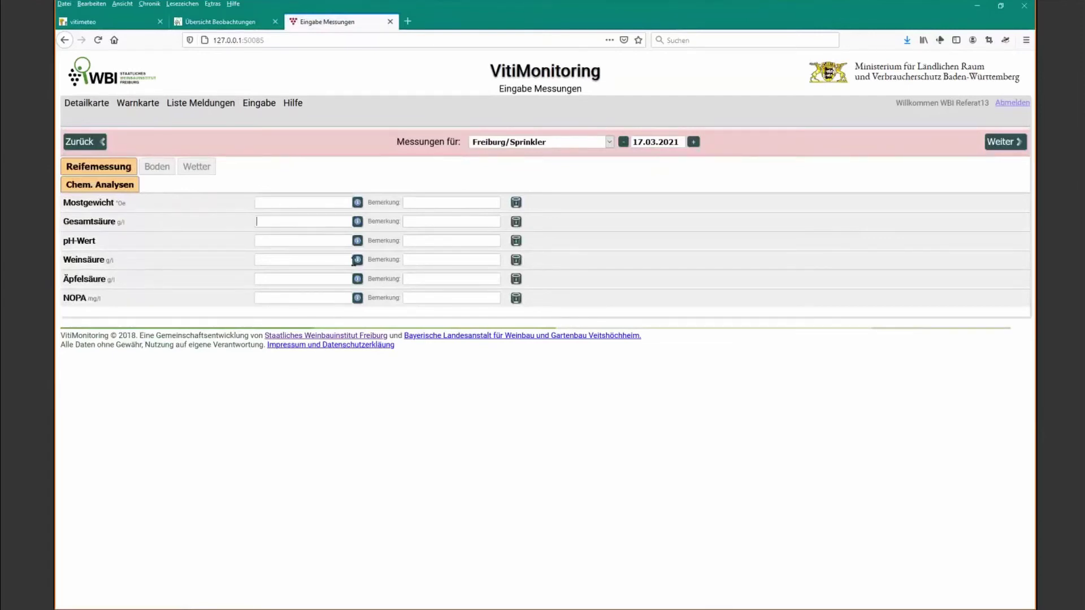
click(164, 173)
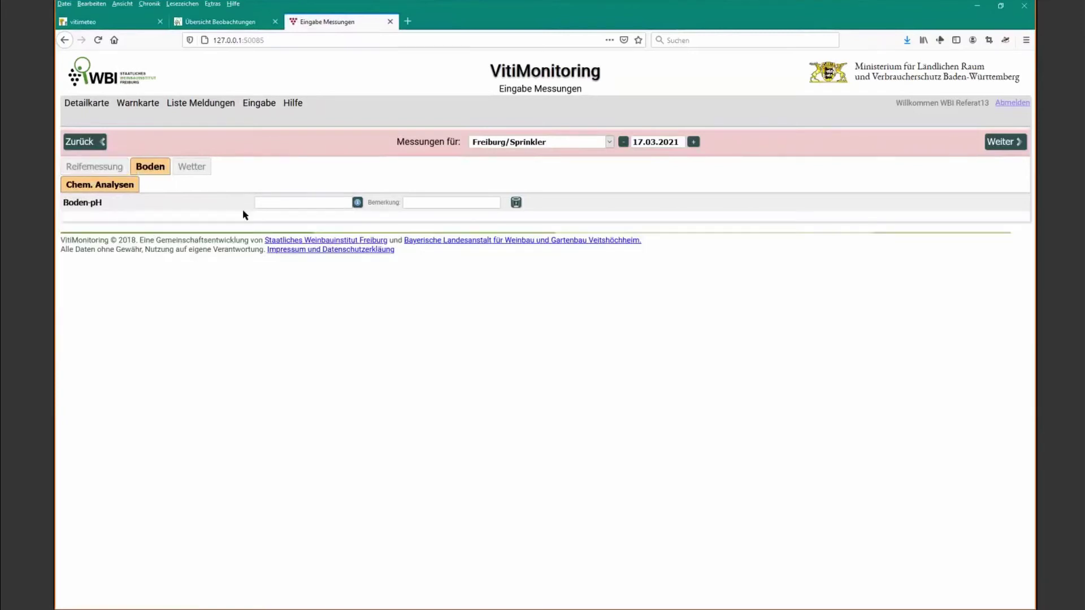
click(193, 171)
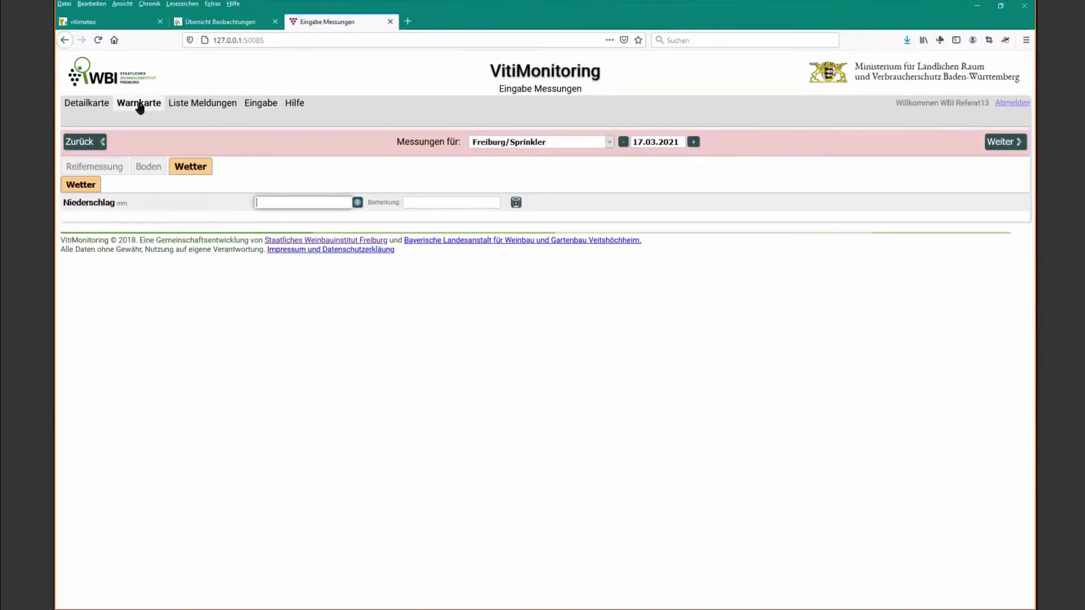
click(88, 108)
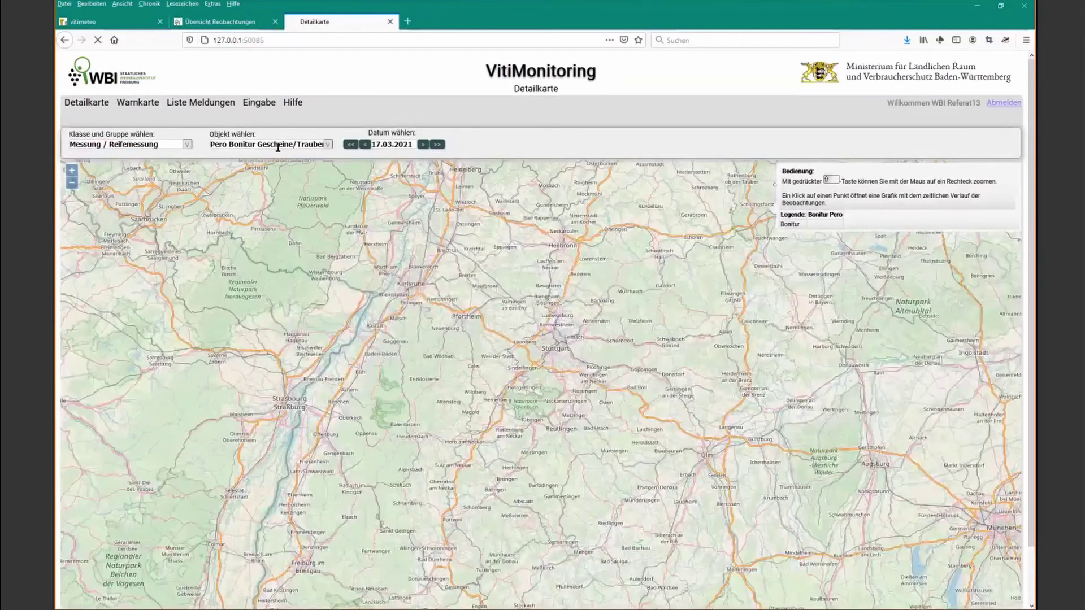
Step: Map the pH-Wert Most measurements with the map date set to 01.12.2020
click(246, 144)
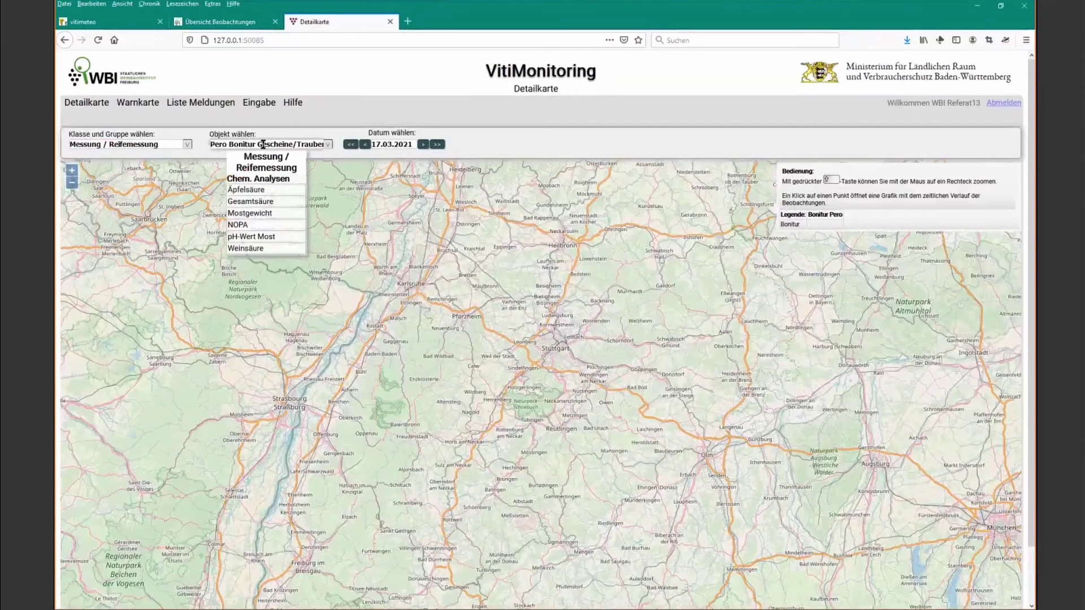
click(247, 237)
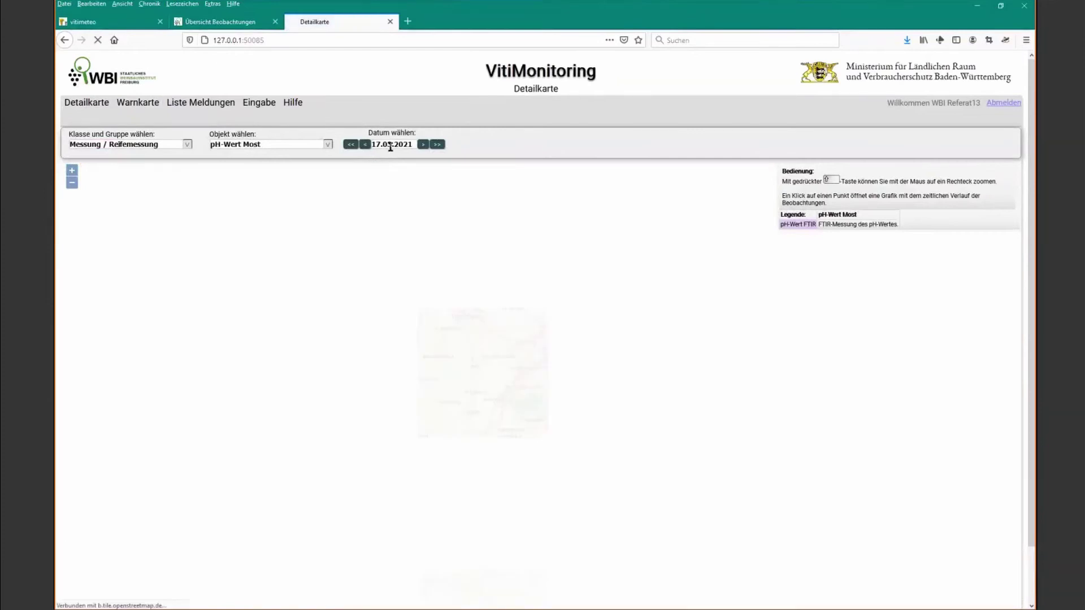
click(390, 147)
click(380, 160)
click(477, 196)
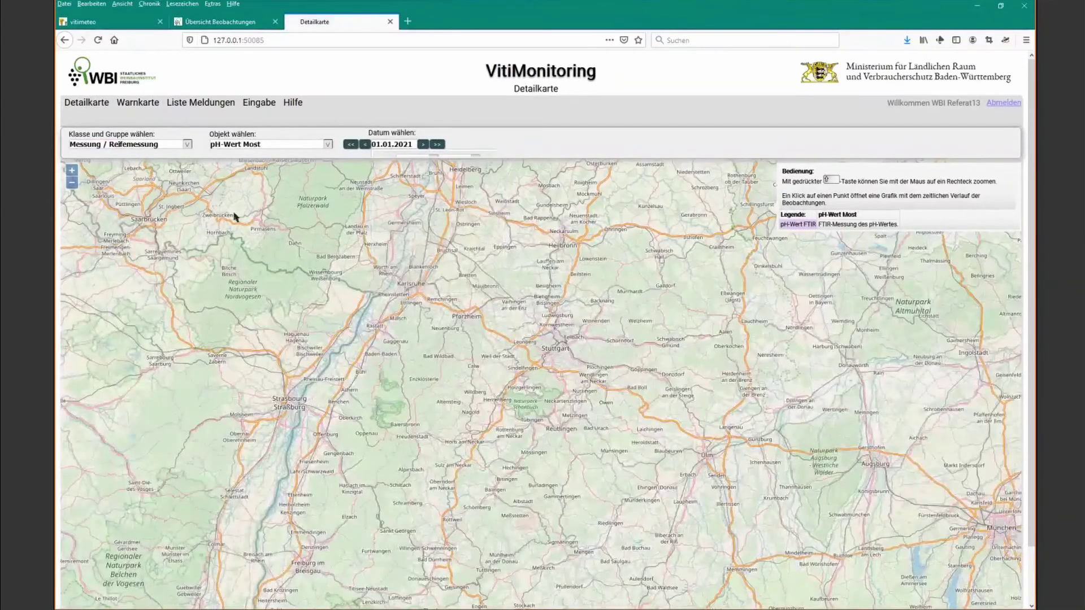
click(394, 146)
click(382, 161)
Step: Zoom onto the markers near Künzelsau and open the Criesbach pH chart
drag(611, 215, 475, 273)
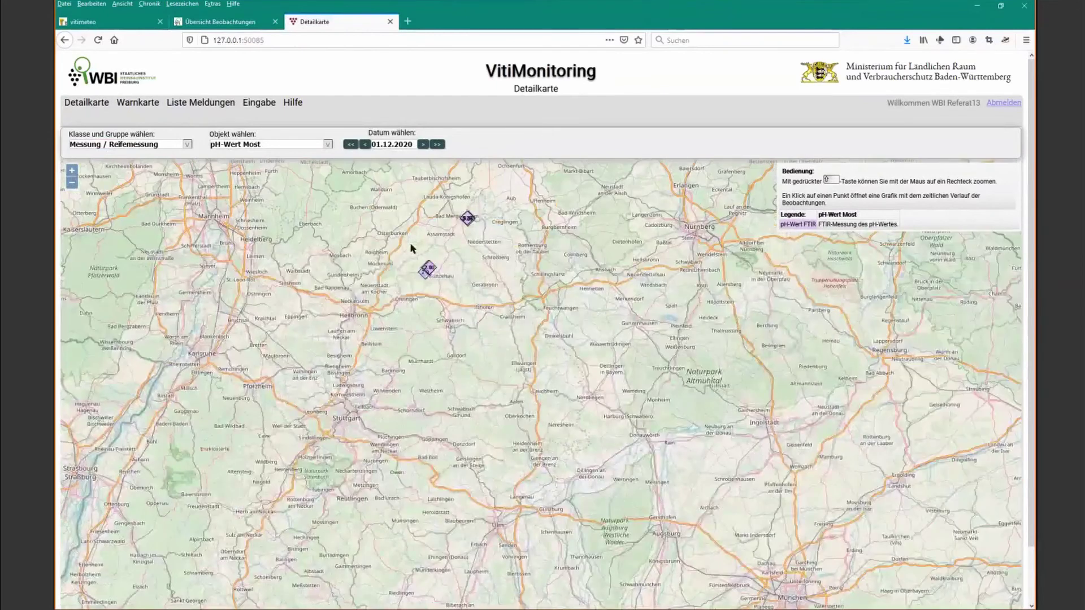
drag(406, 254, 443, 286)
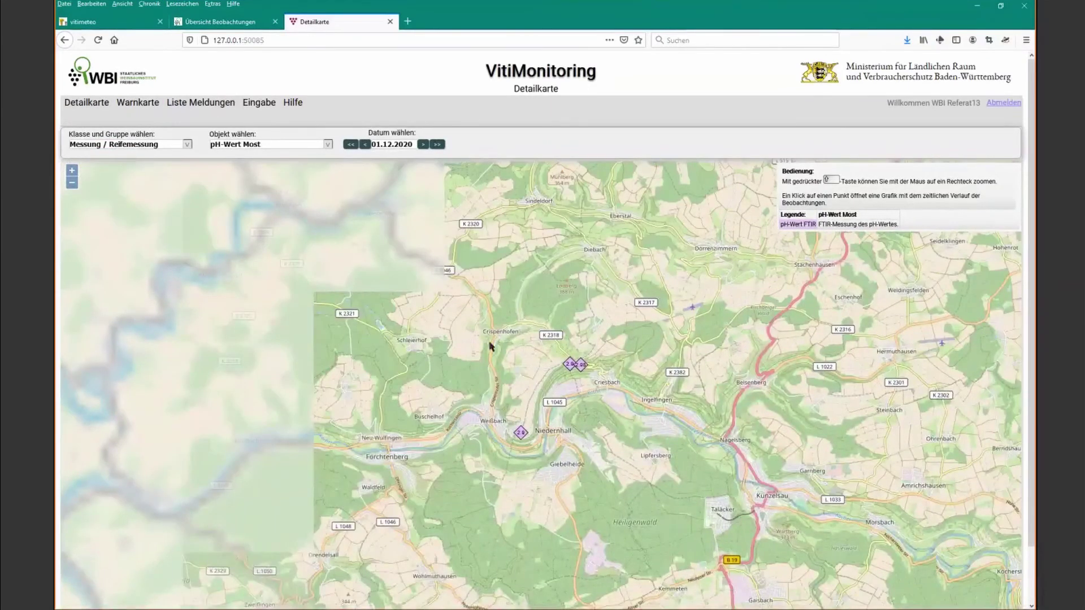
drag(491, 346, 382, 230)
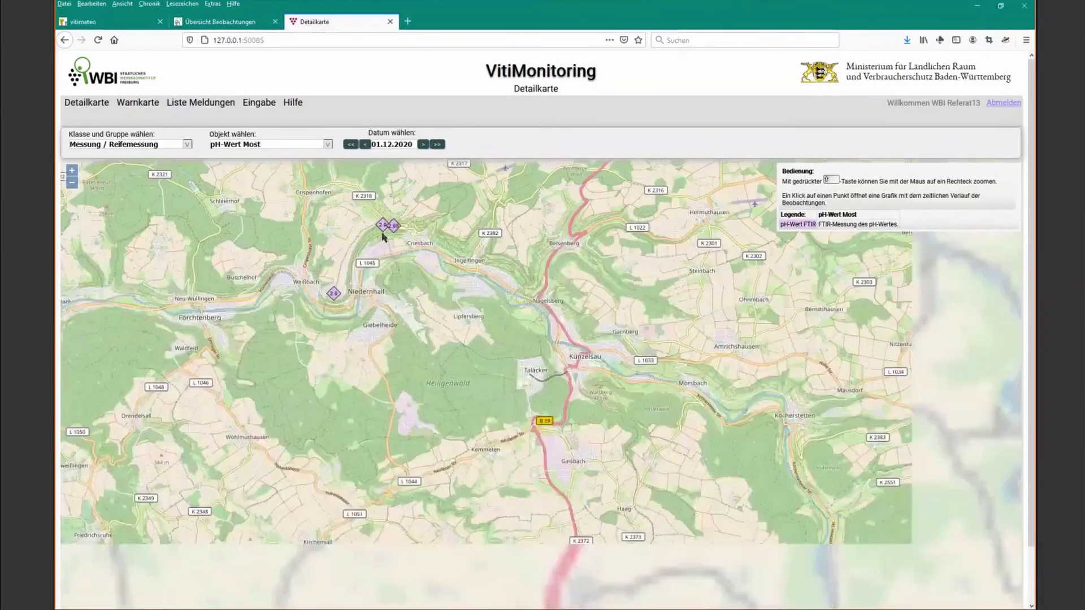
scroll(393, 243, up, 1)
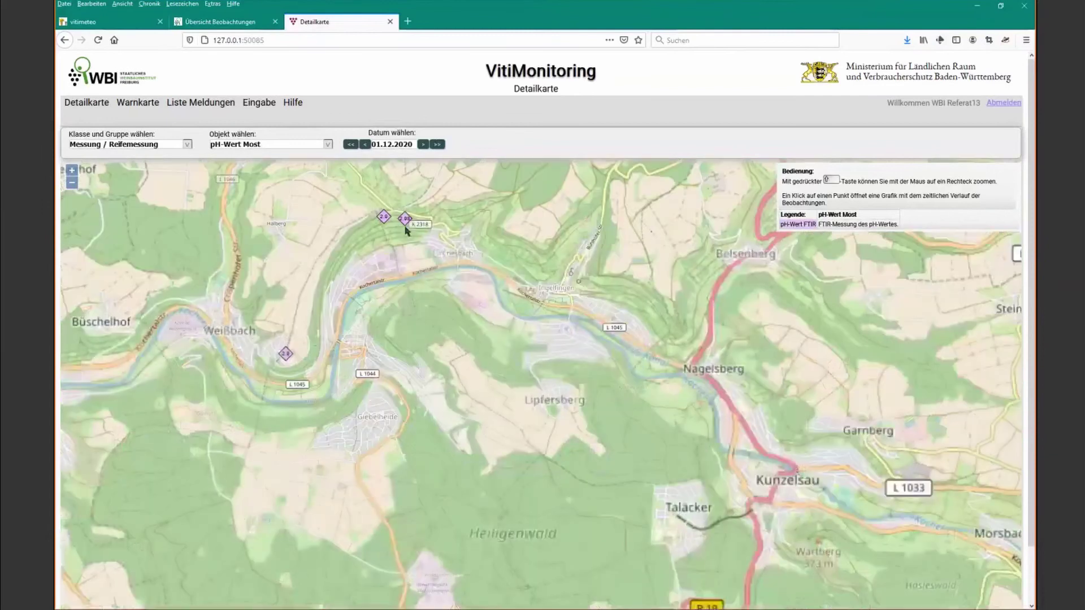
click(404, 223)
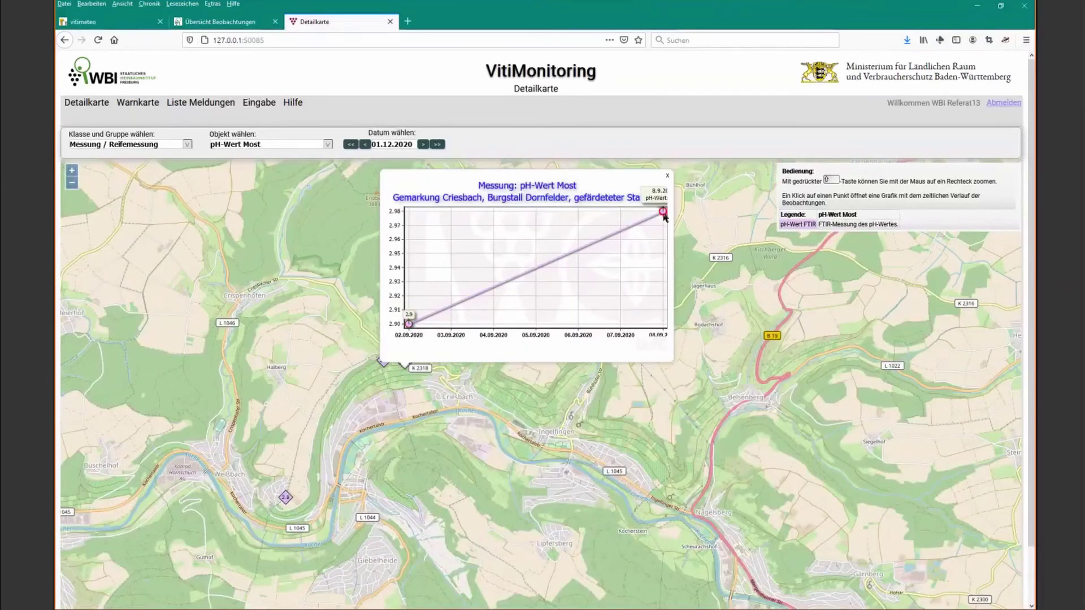
Step: Close the Criesbach pH chart and dismiss the data entry options
click(667, 177)
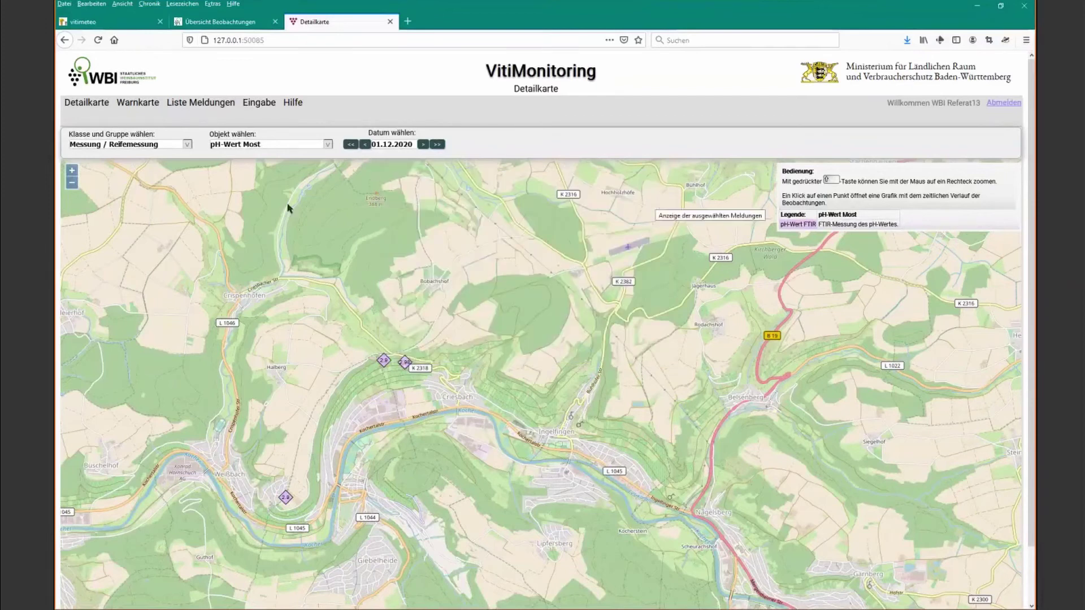
click(262, 104)
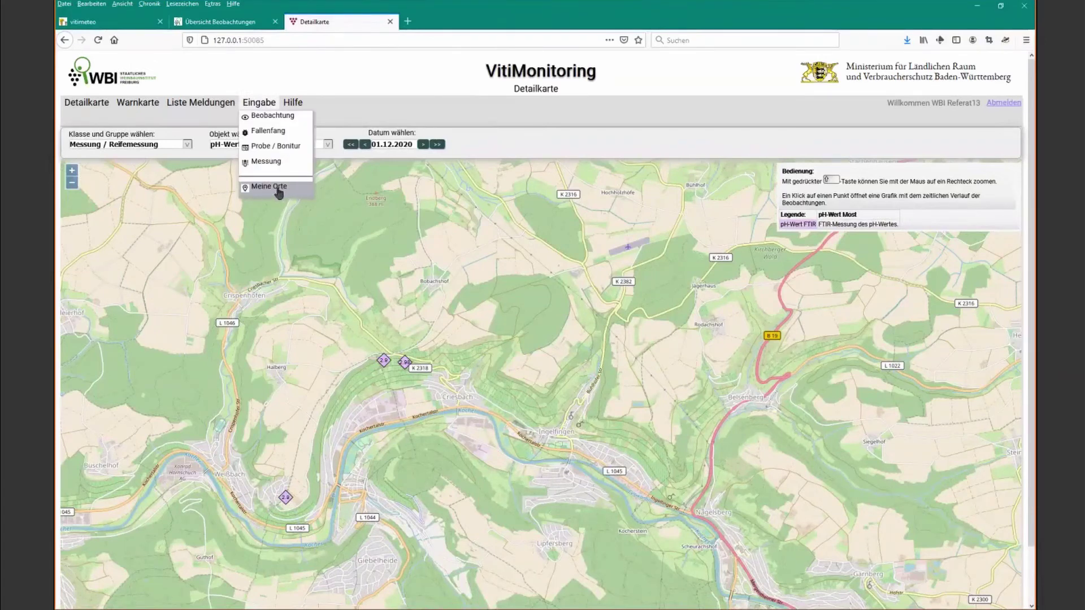
click(443, 273)
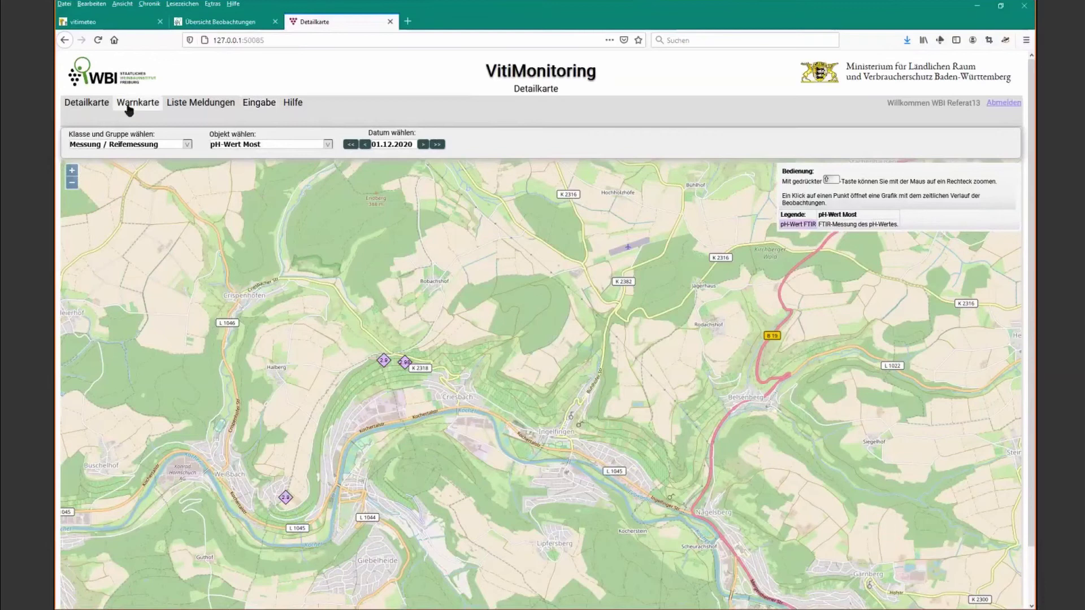
Step: Reload the Detailkarte and switch it to Beobachtung / Krankheit showing Pero
click(91, 103)
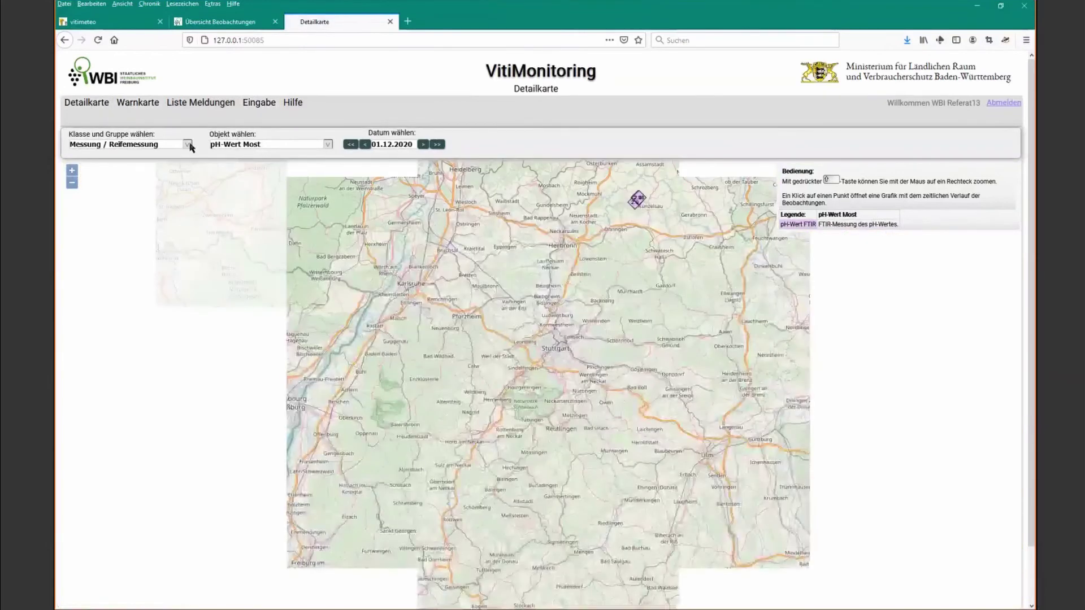
click(188, 145)
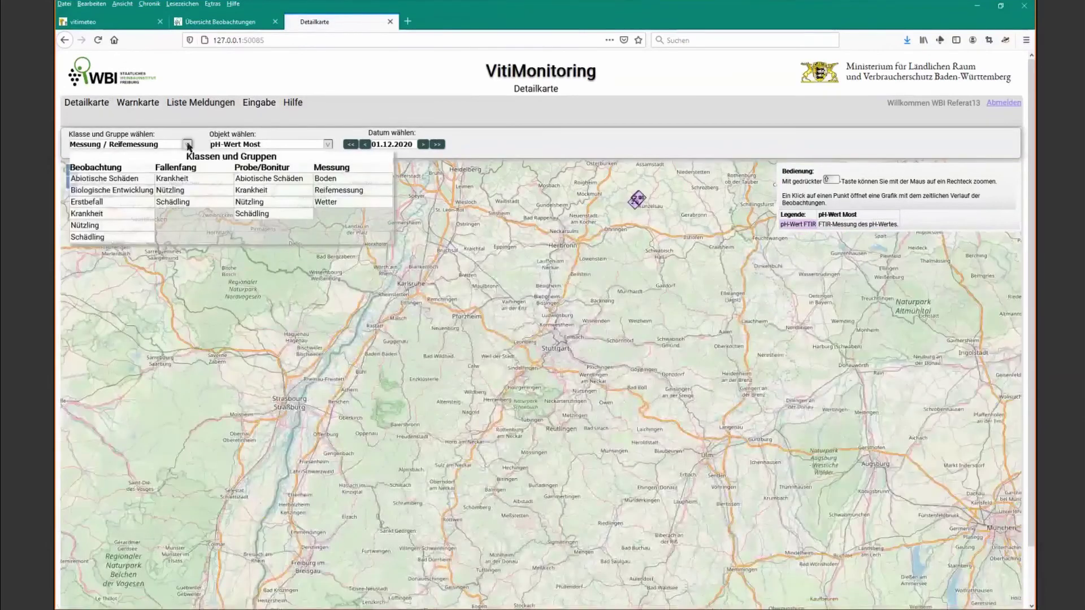
click(95, 214)
click(252, 145)
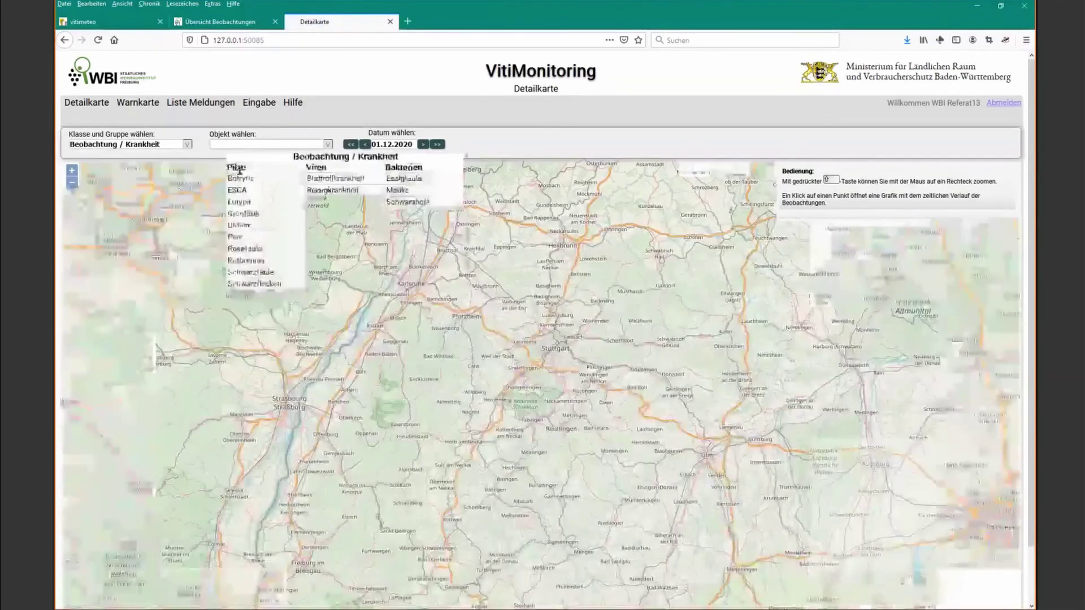
click(241, 237)
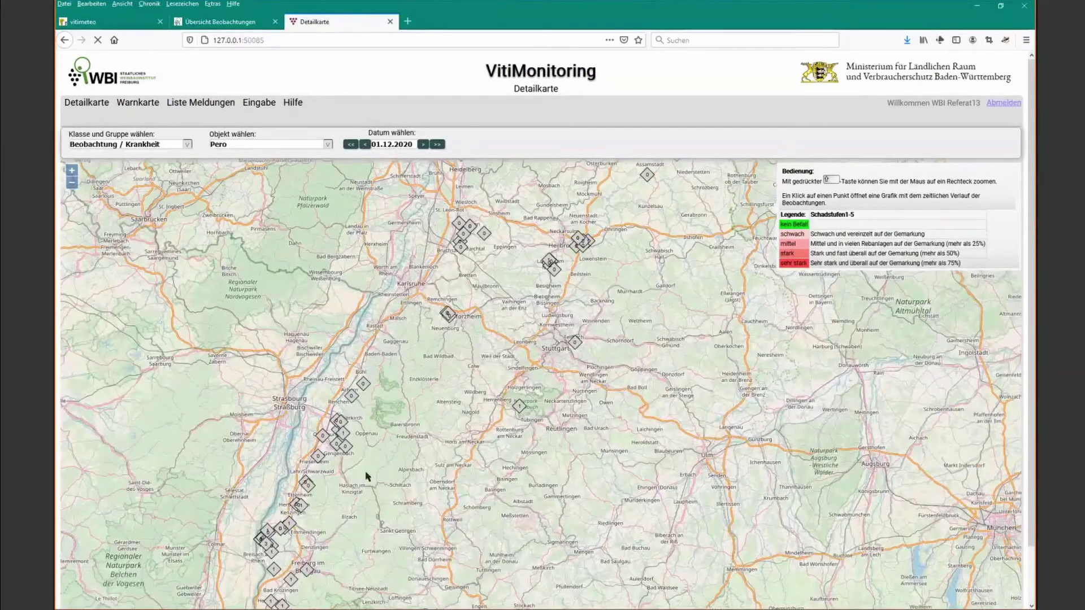
Step: Show the Warnkarte and pan it to the report markers around Freiburg
click(138, 103)
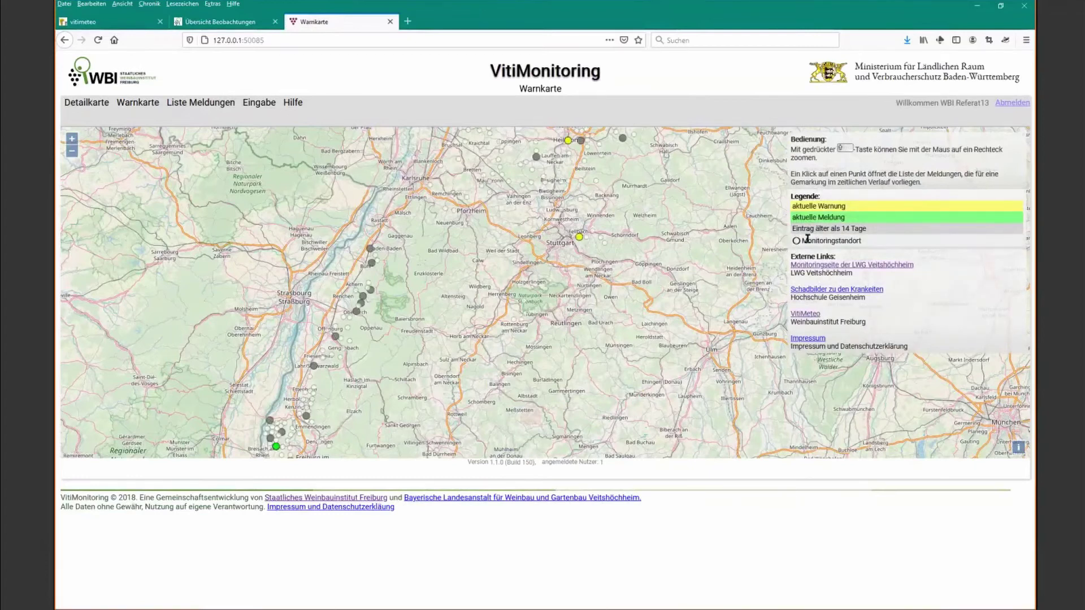
drag(380, 398, 380, 310)
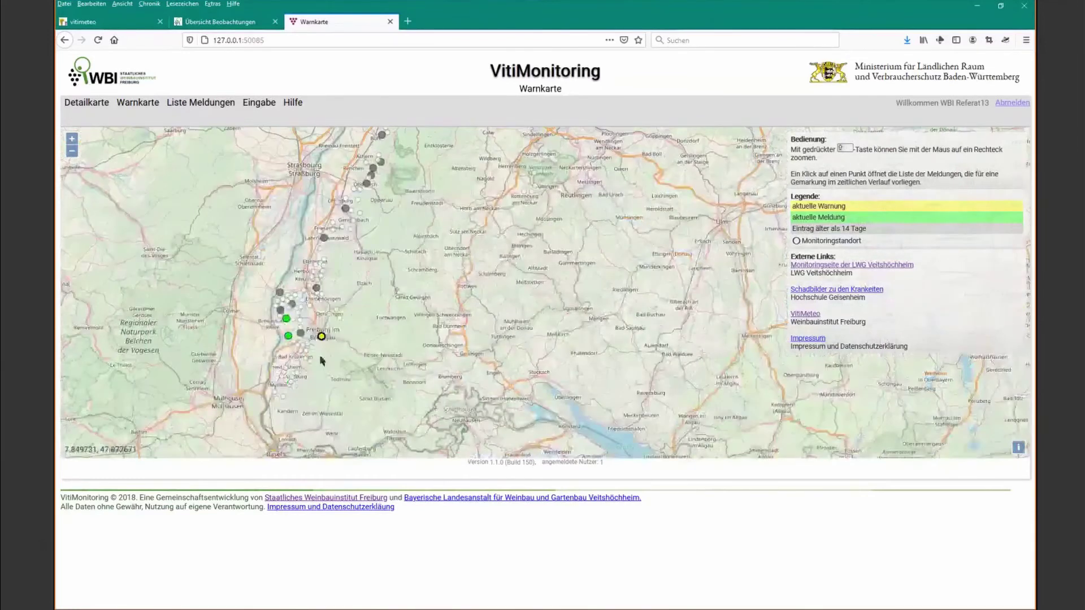
mouse_move(322, 339)
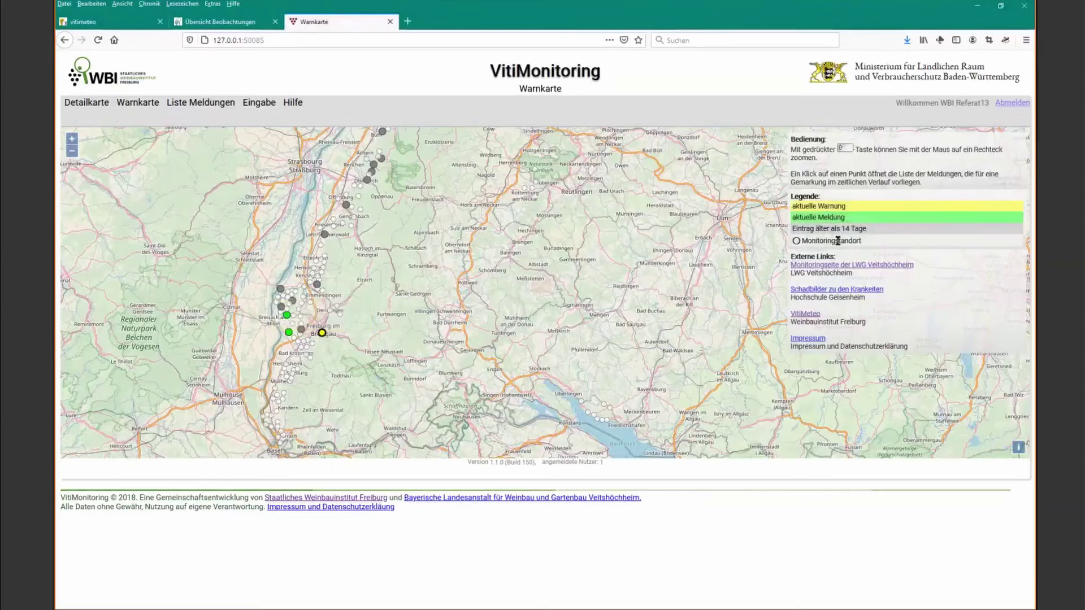
drag(801, 241, 888, 241)
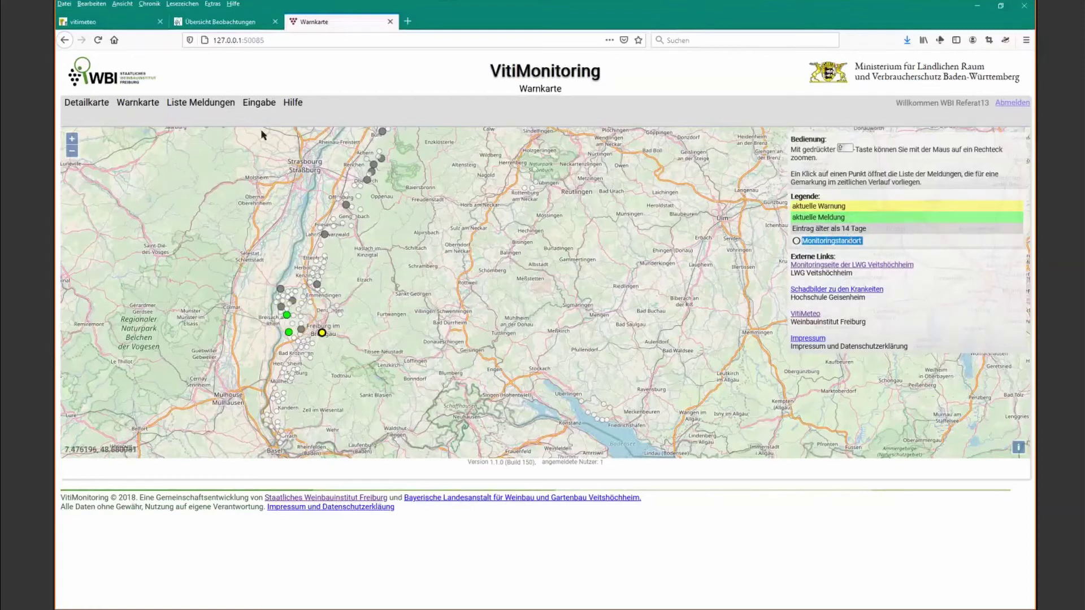
click(262, 108)
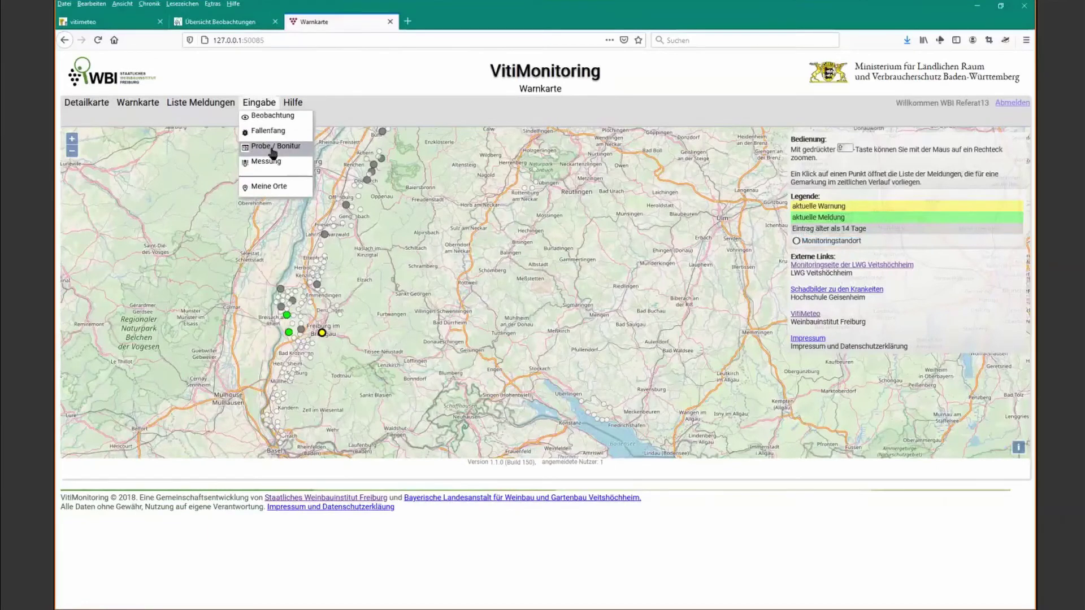
Step: In Meine Orte, pick Gemarkung Freiburg and Standort VitiFit and open it in Standort bearbeiten
click(271, 187)
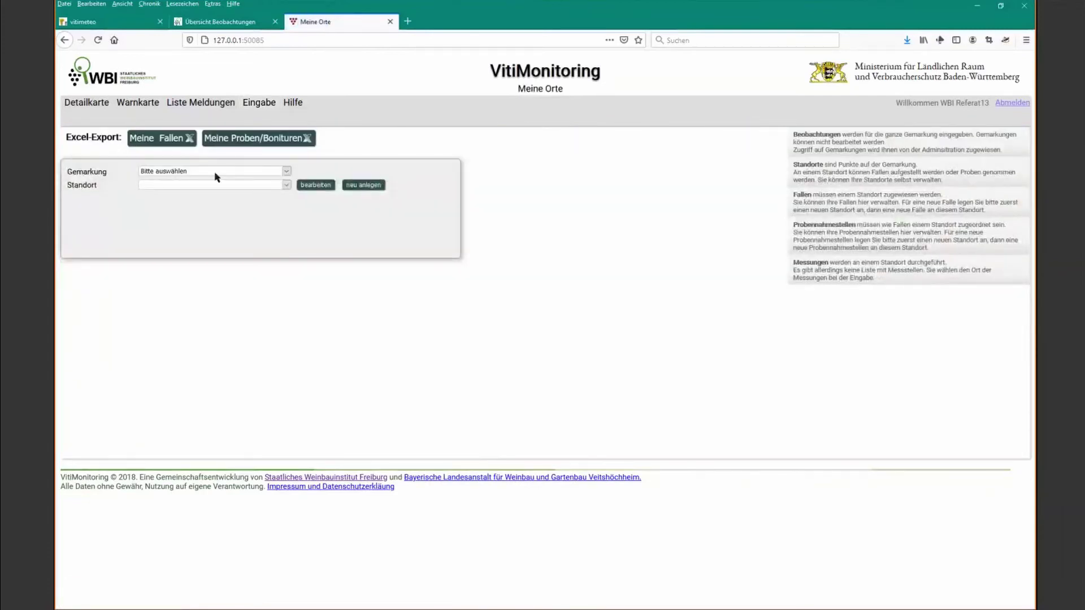
click(282, 171)
click(164, 197)
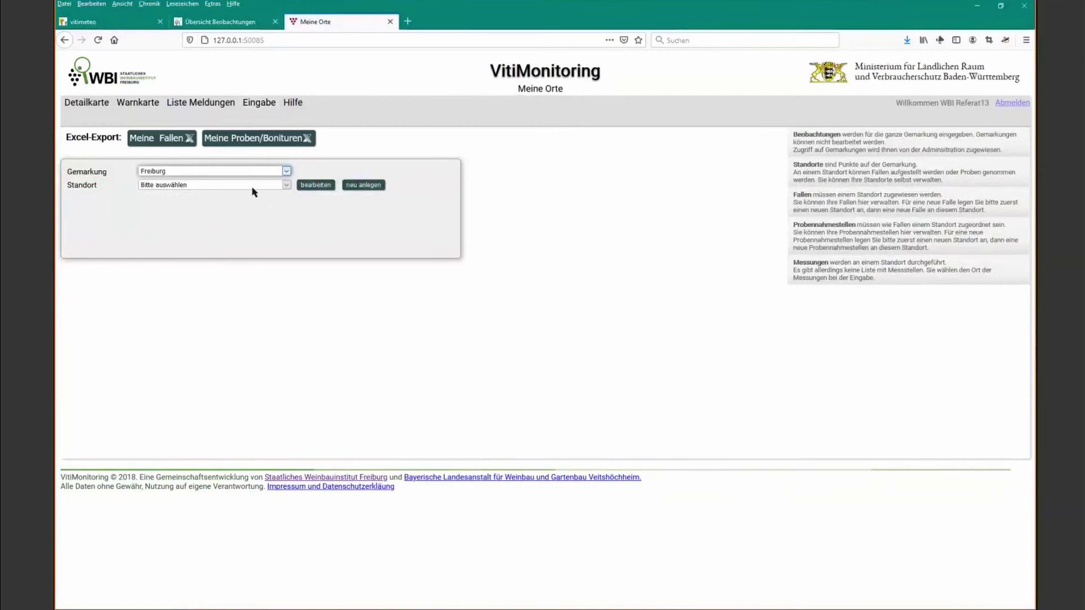
click(254, 185)
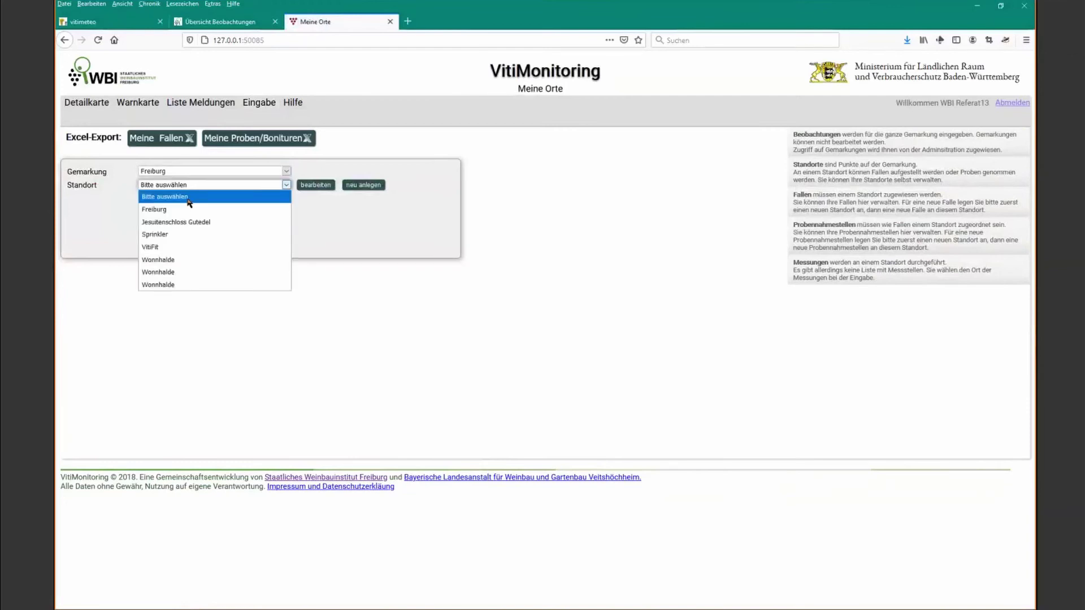
click(181, 247)
click(315, 185)
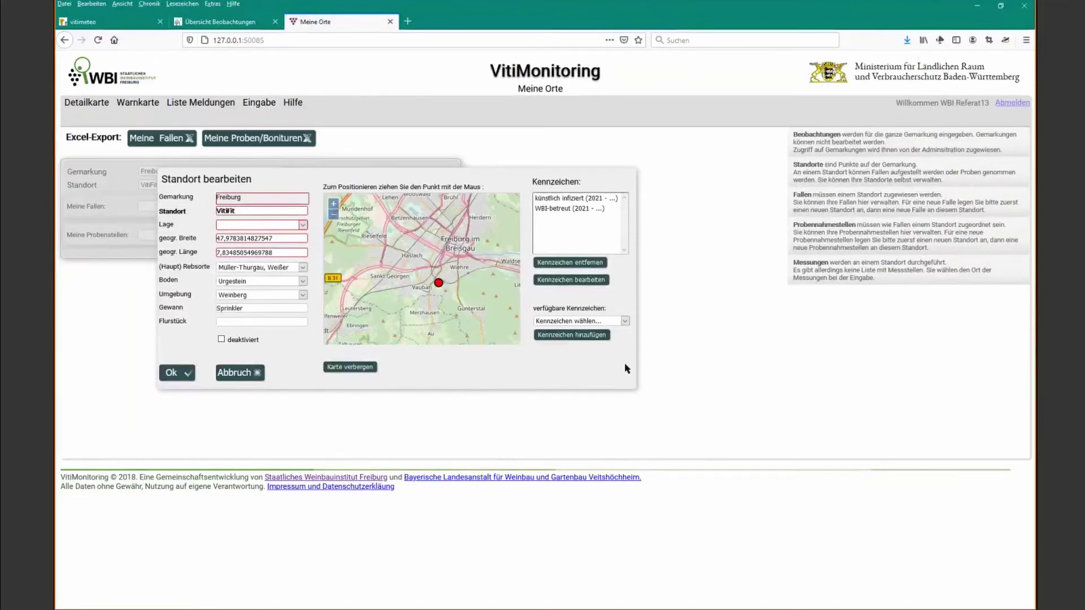
Step: Select the VitiFit site's künstlich infiziert tag and open its Kennzeichen bearbeiten panel
click(625, 321)
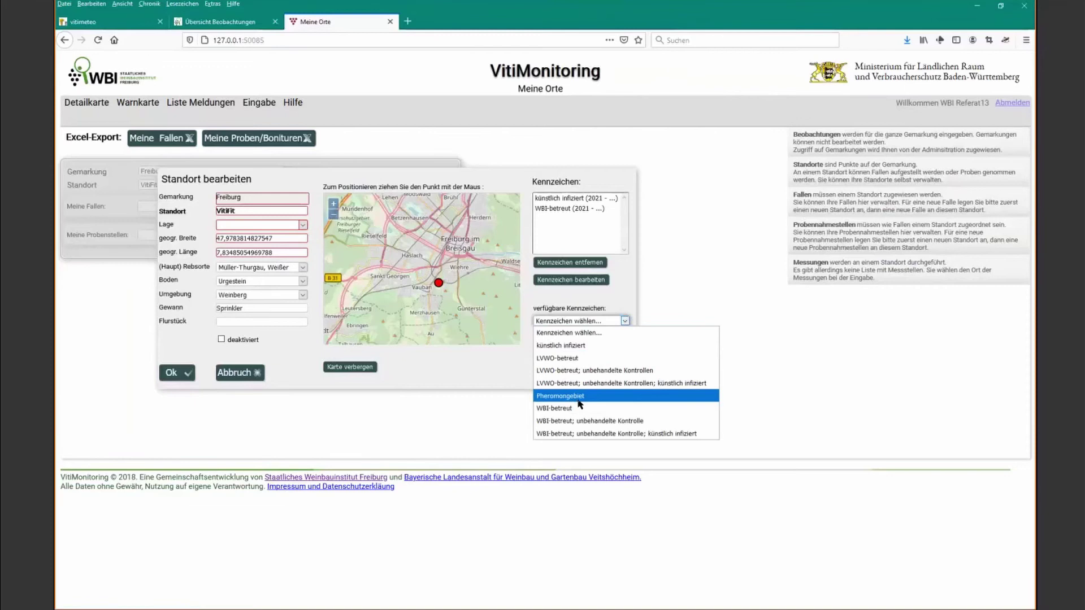
click(614, 290)
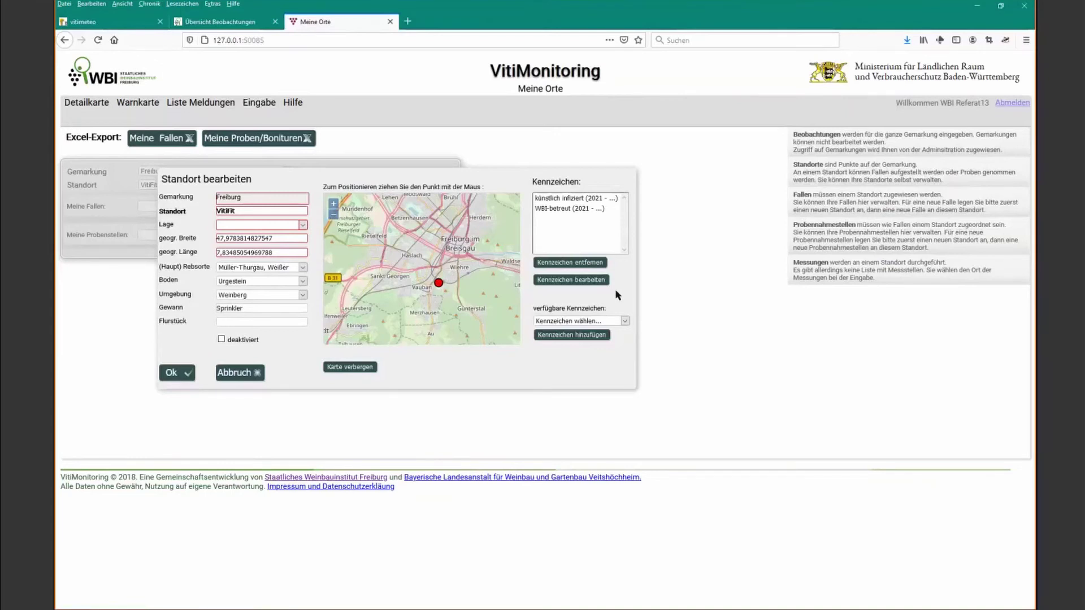
click(604, 321)
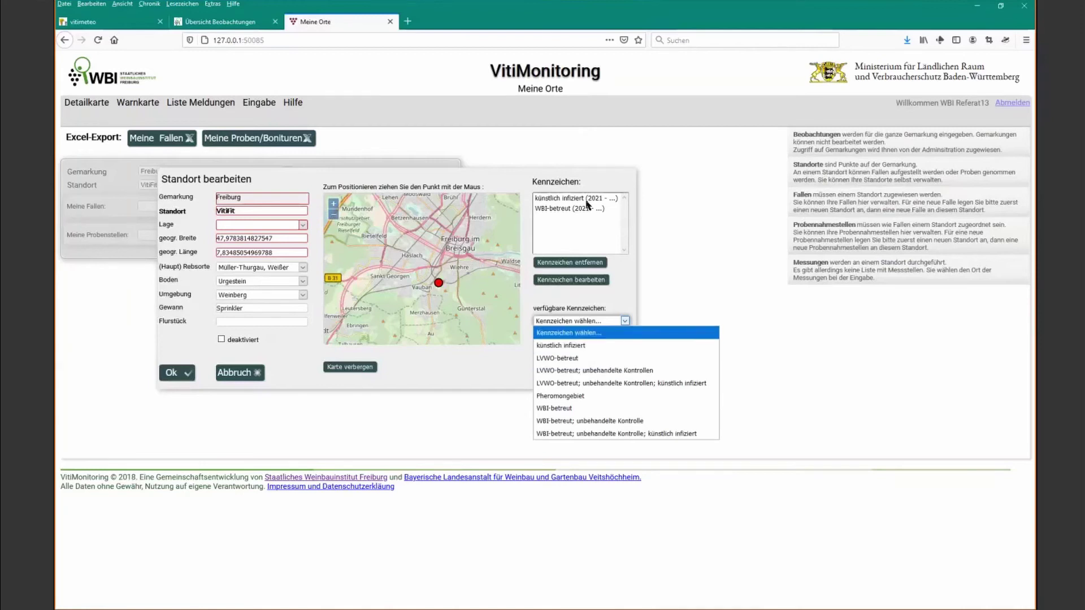
click(622, 300)
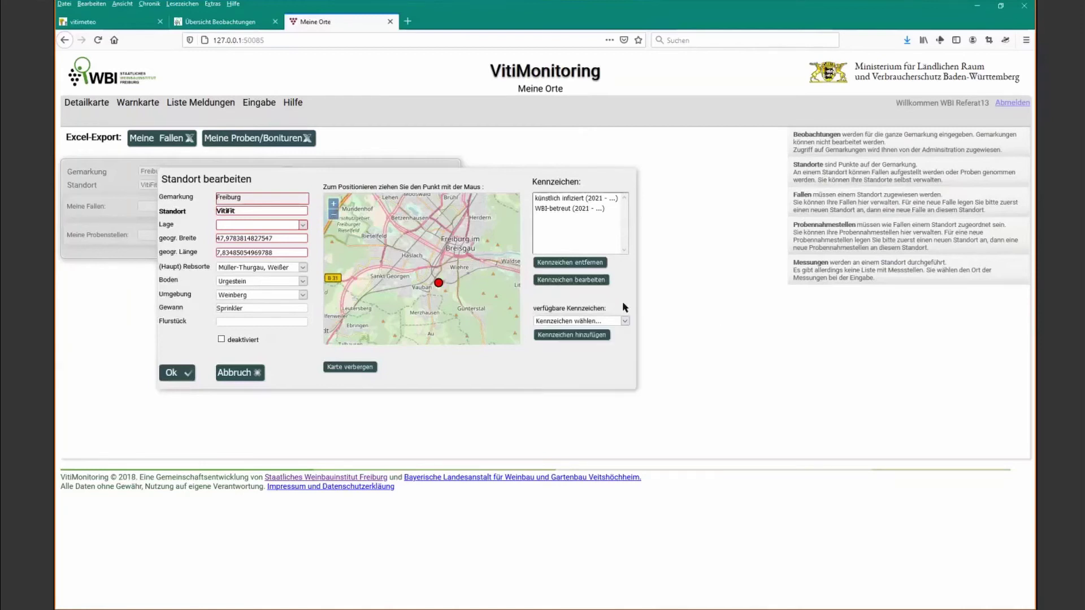
click(558, 200)
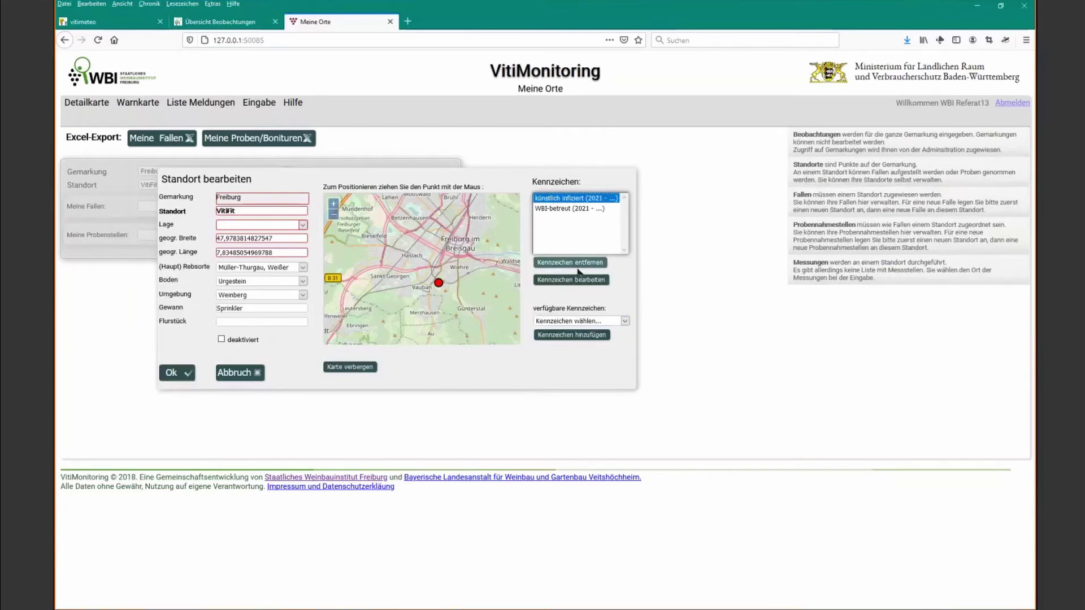
click(559, 280)
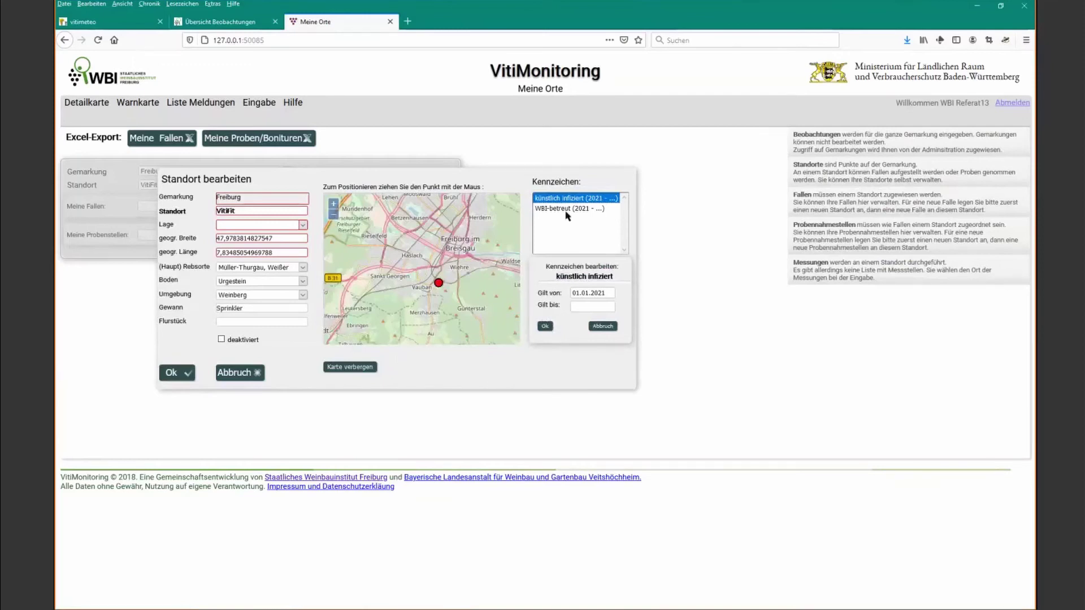
Step: Give the künstlich infiziert tag an end date of 31.12.2025 and close its validity editor
click(593, 306)
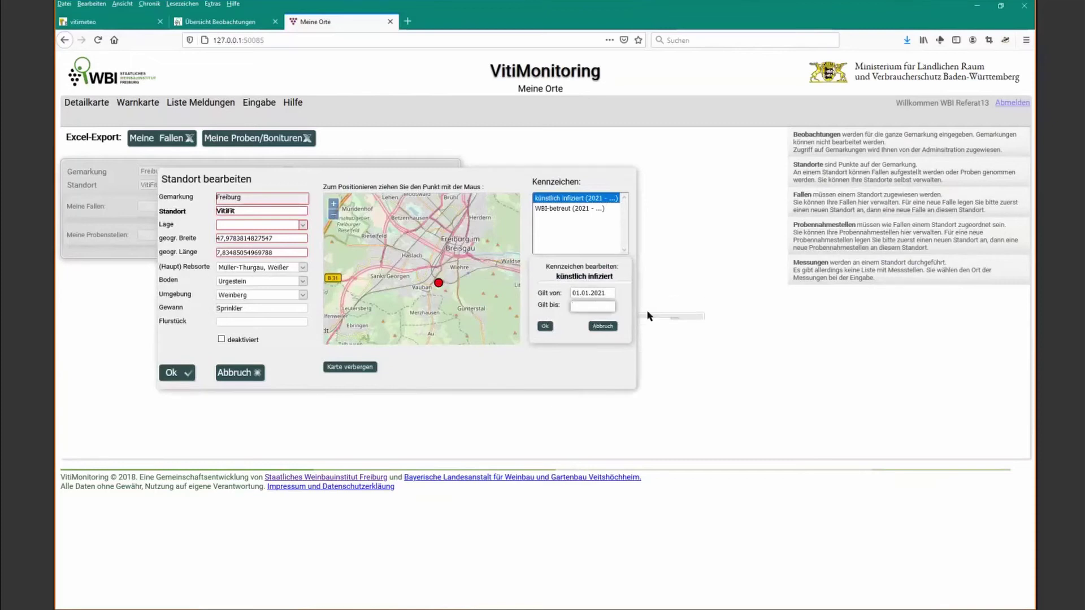
click(604, 294)
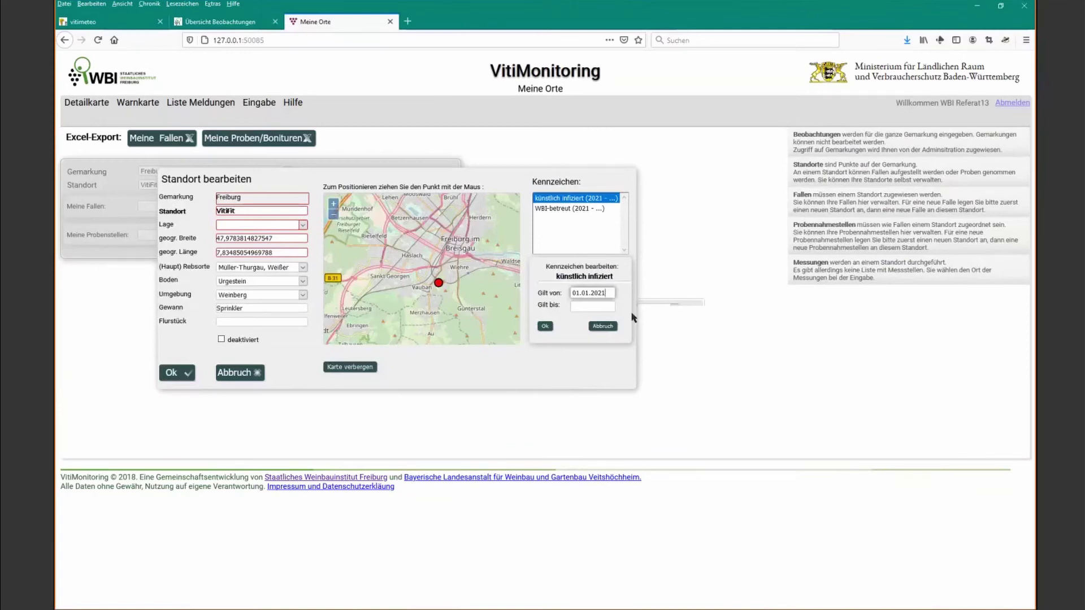
right_click(664, 303)
click(660, 272)
click(544, 296)
click(589, 309)
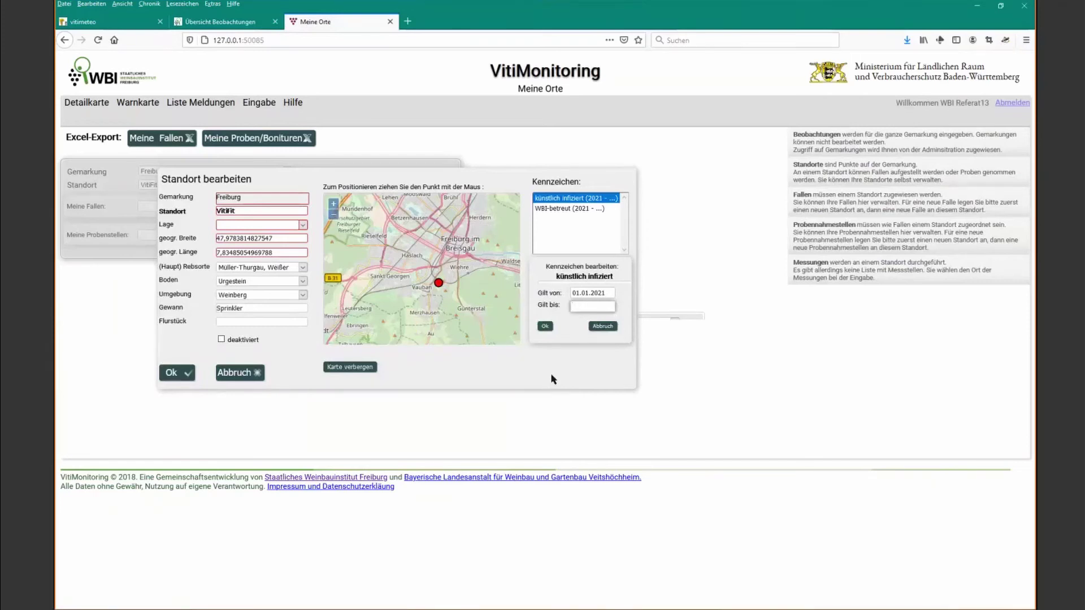
text(31.12.2025)
click(604, 329)
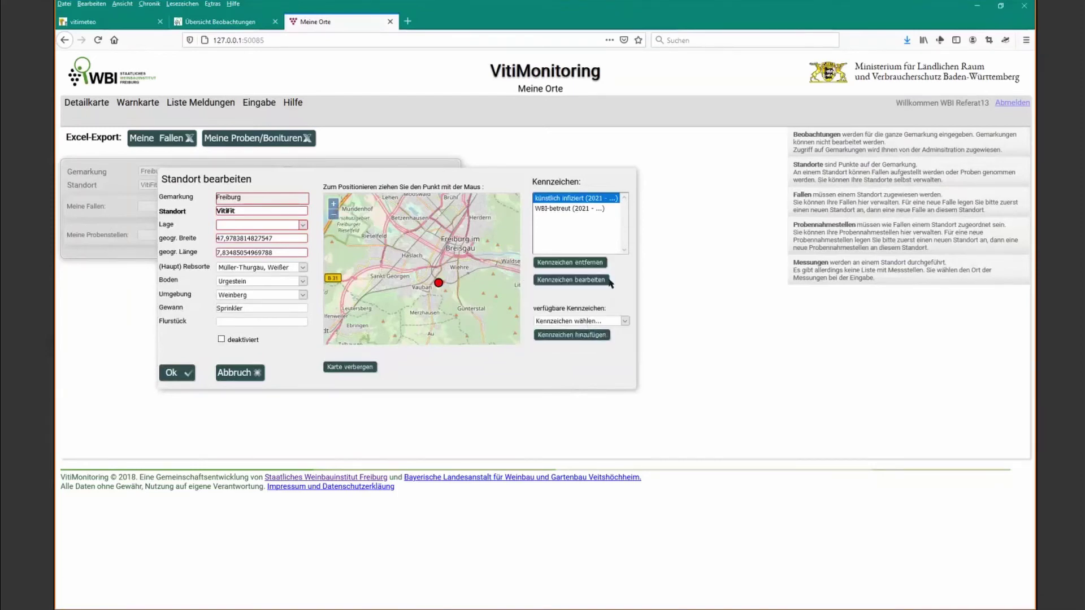
Step: Cancel the VitiFit site edit and return to the Detailkarte zoomed into southern Baden
click(240, 374)
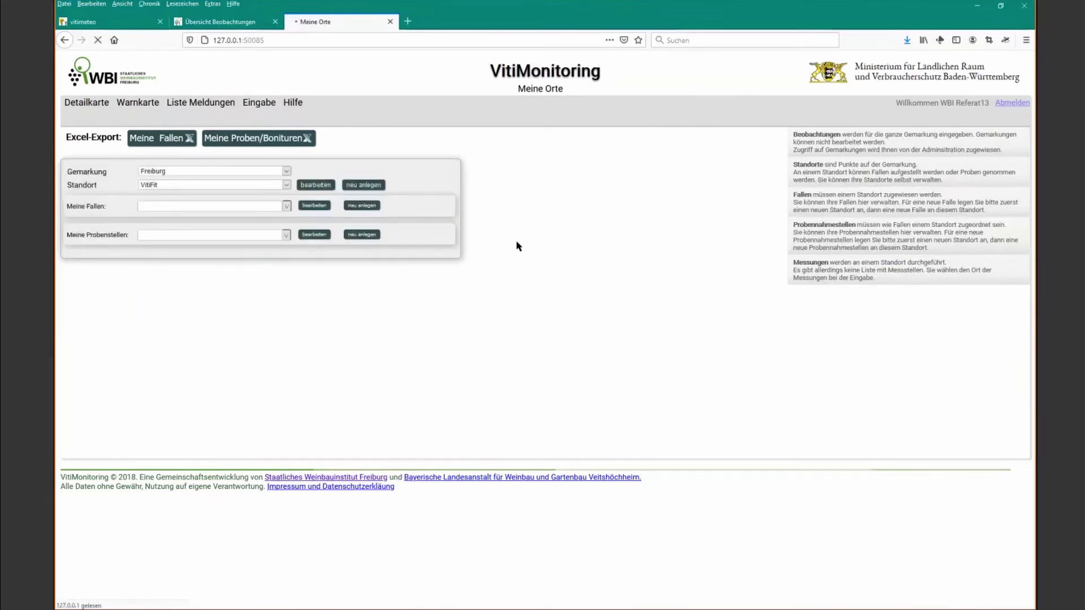
click(89, 108)
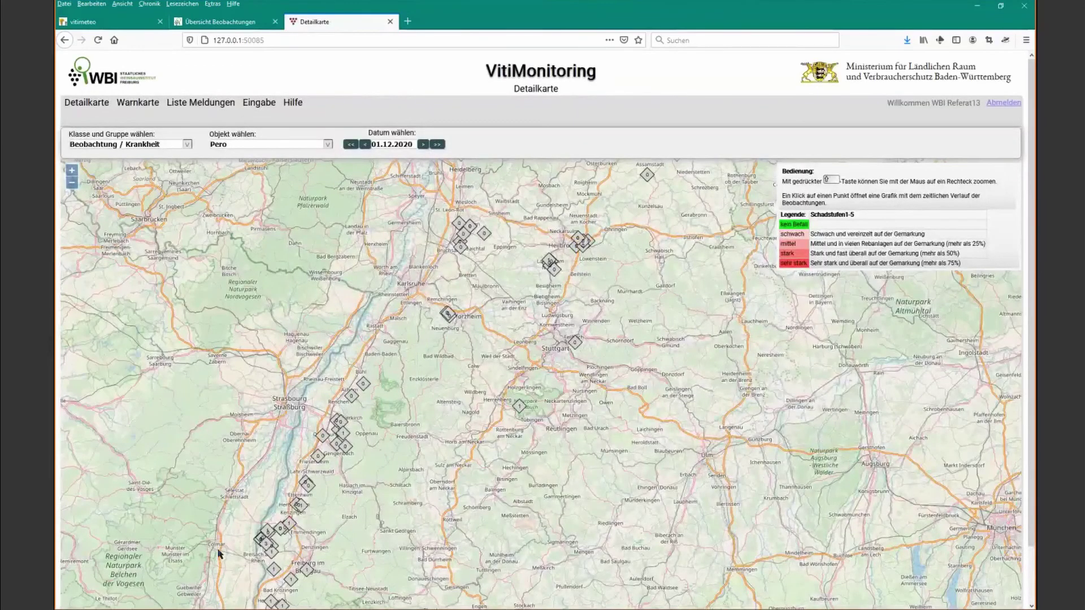
drag(216, 566, 313, 424)
scroll(313, 428, up, 1)
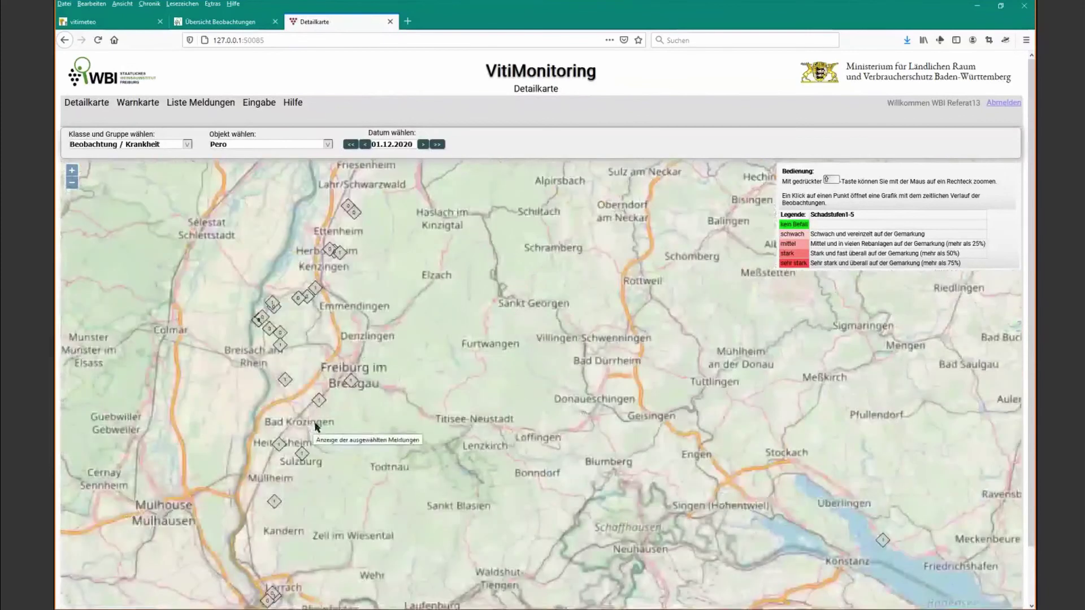
scroll(352, 360, up, 1)
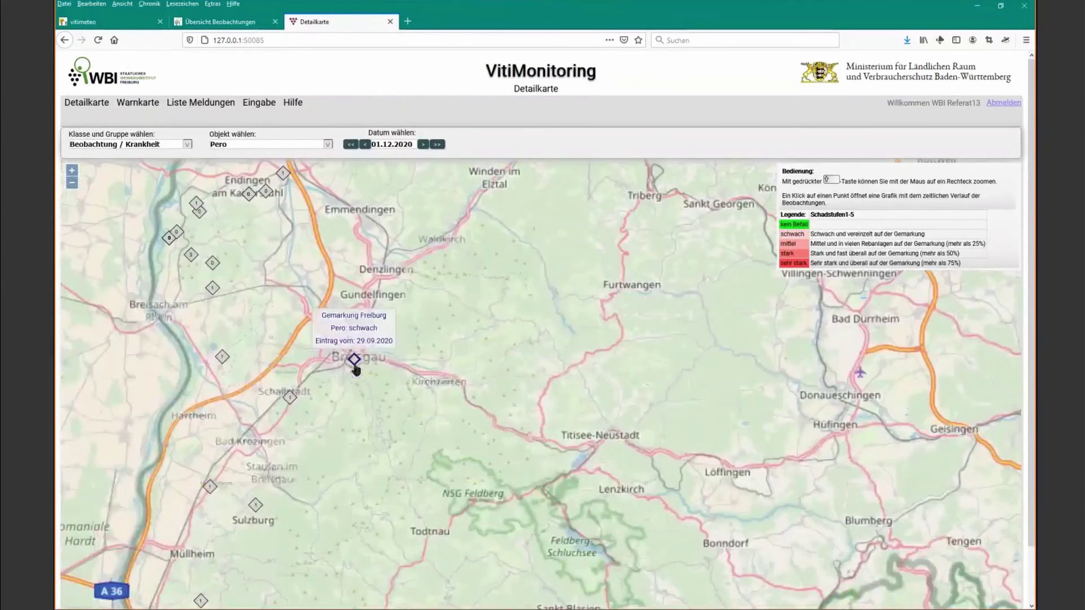
Step: Review Freiburg's Pero observation history chart, then set the class to Probe/Bonitur / Krankheit
mouse_move(289, 398)
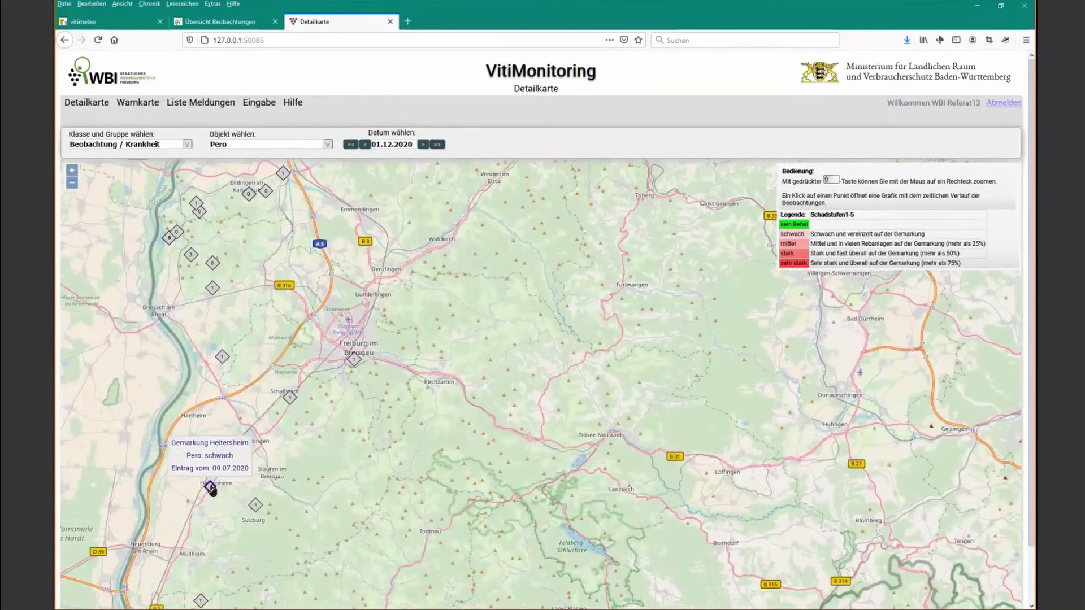
click(354, 360)
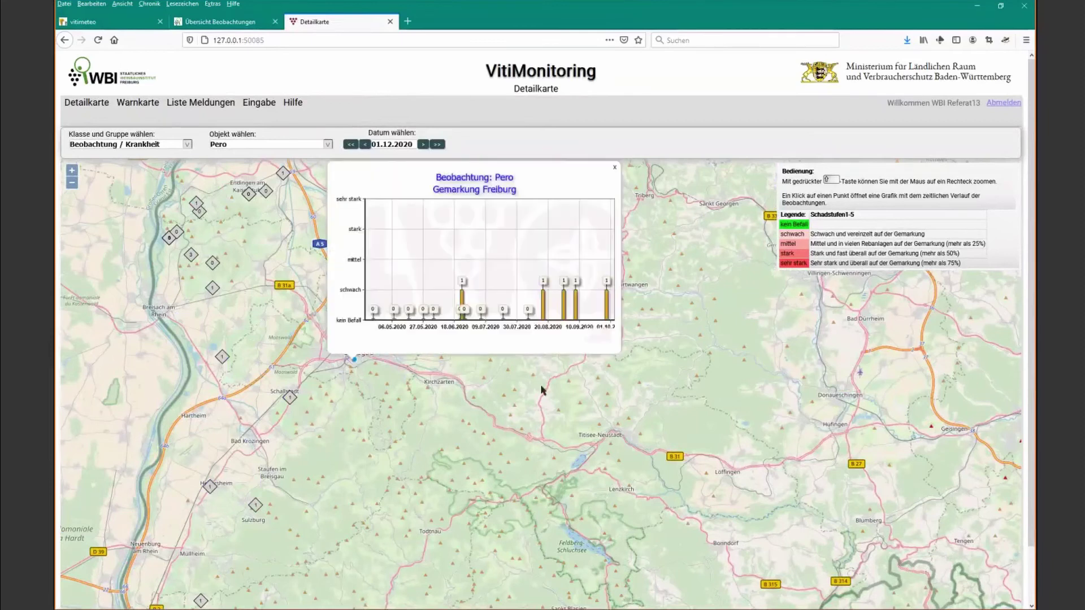
click(614, 168)
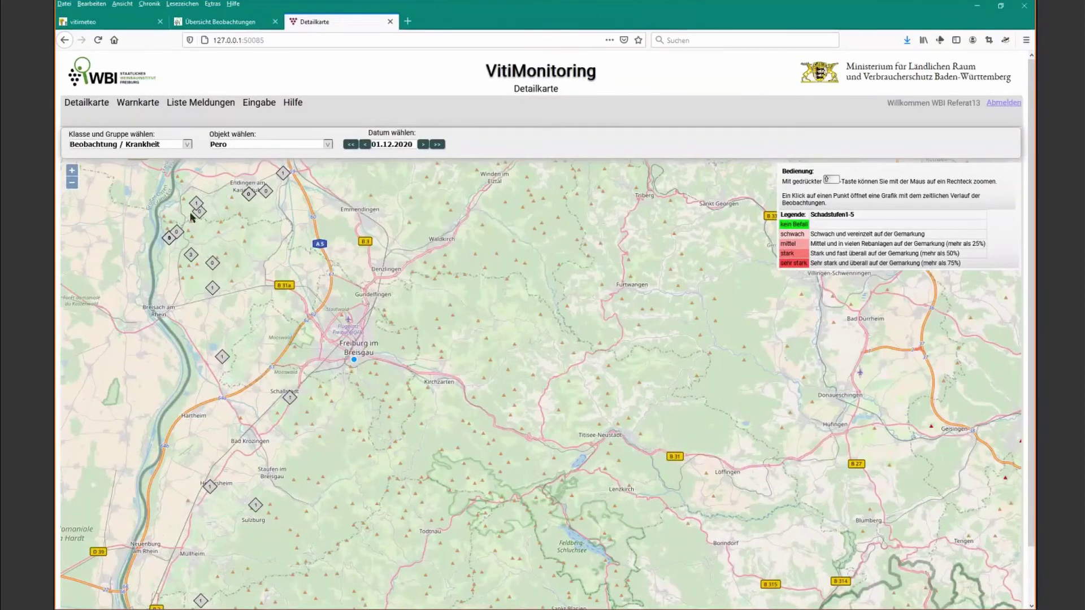
click(180, 145)
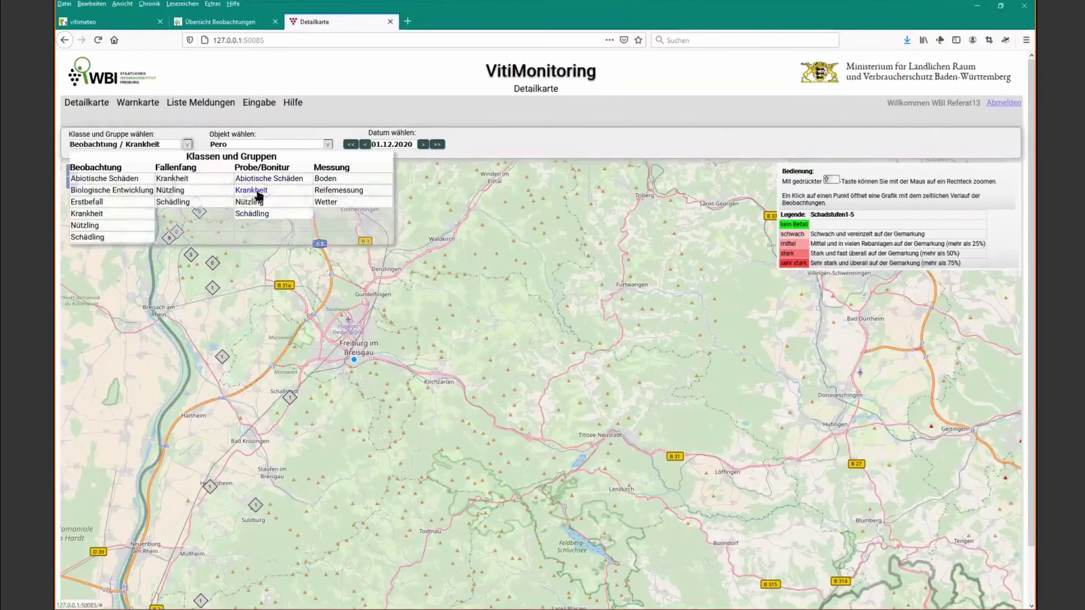
click(252, 191)
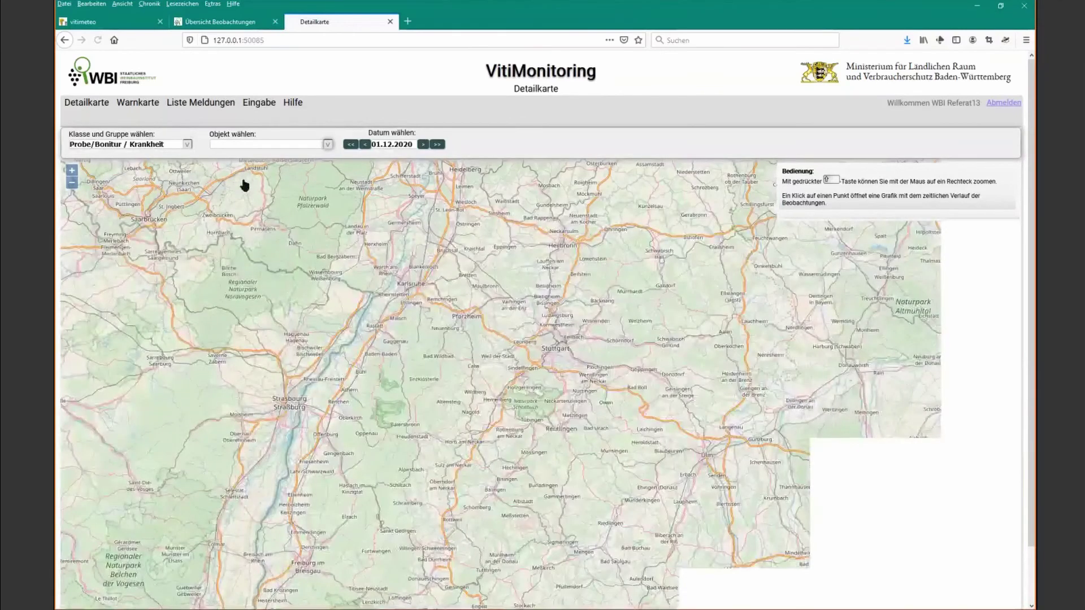
Step: Map Pero Bonitur Blatt results and zoom into the markers in southern Freiburg
mouse_move(242, 191)
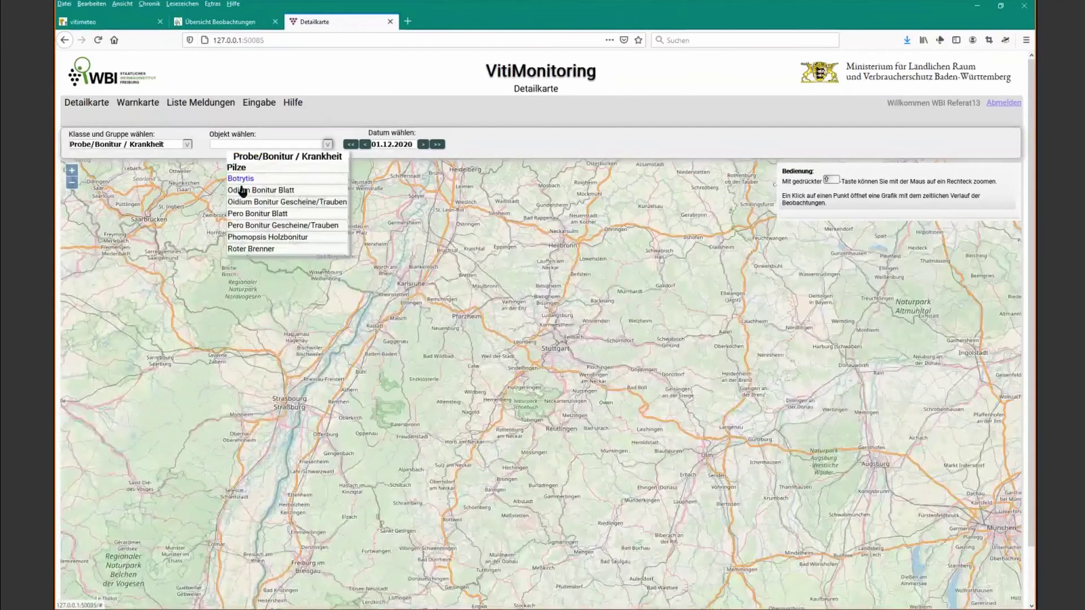
click(241, 214)
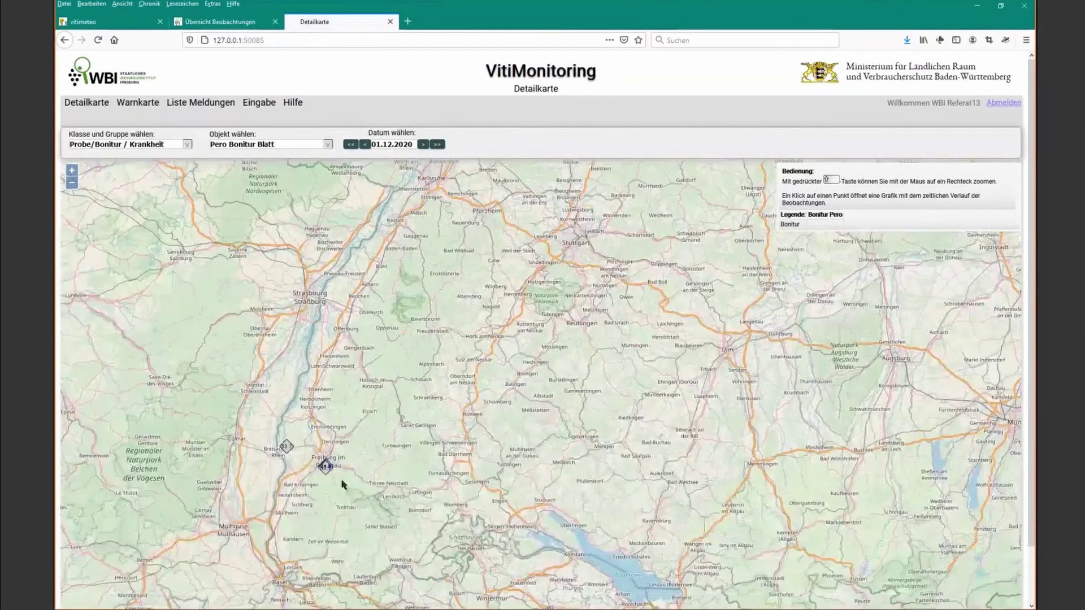
mouse_move(339, 485)
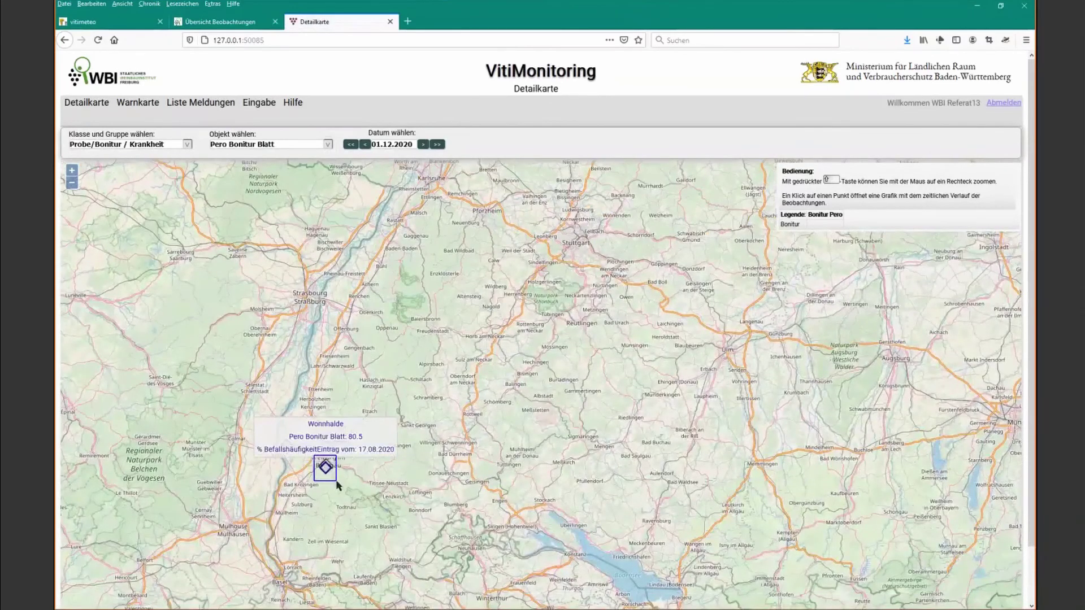
drag(337, 485, 337, 485)
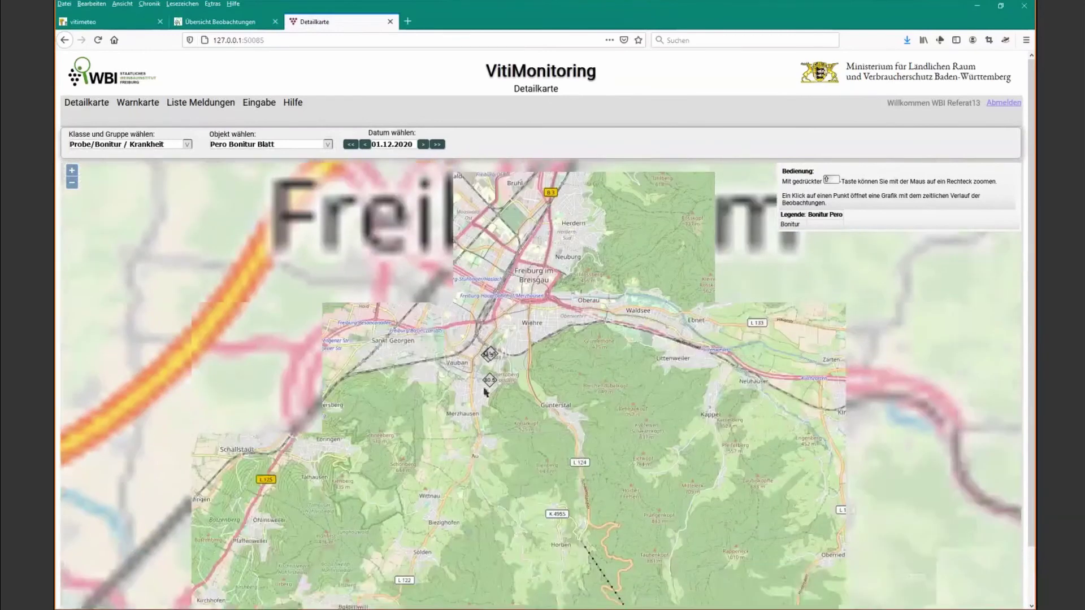
scroll(452, 373, up, 2)
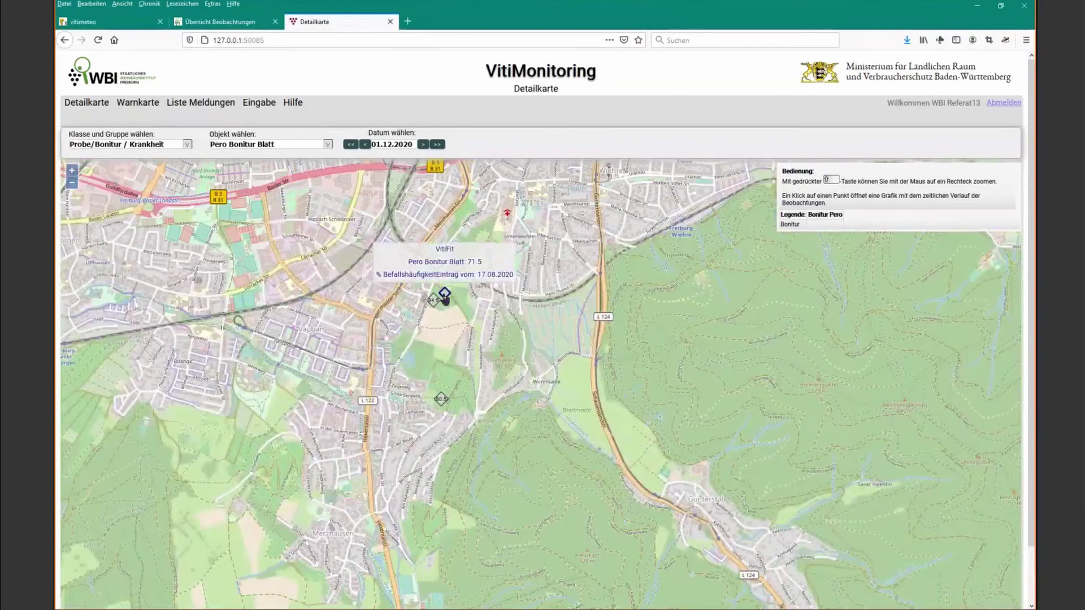
Step: Review the VitiFit leaf-infection chart for the 71.5 marker
click(444, 296)
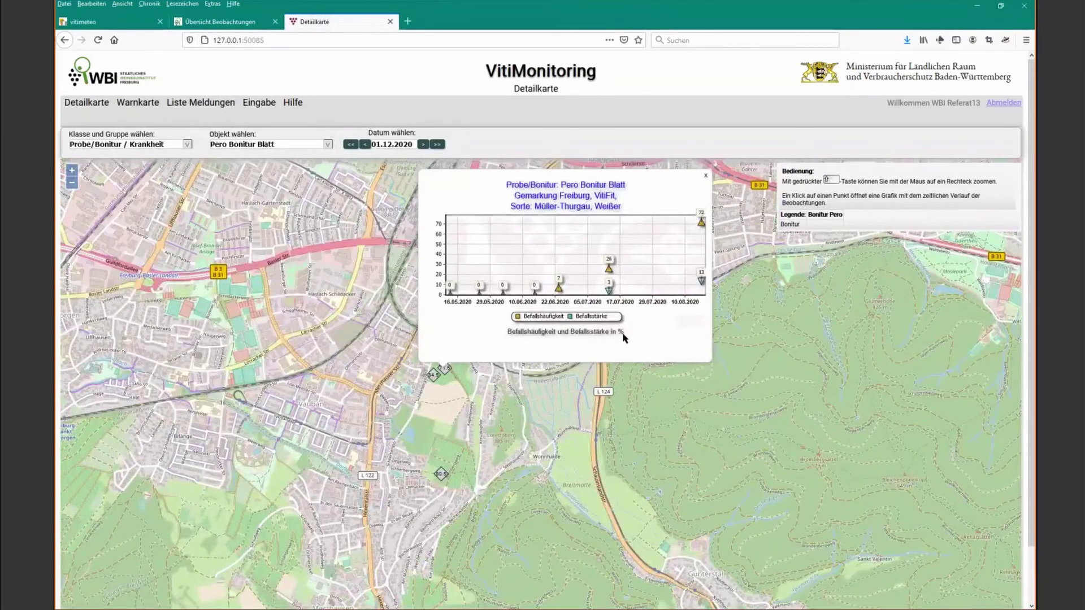
click(706, 179)
click(327, 144)
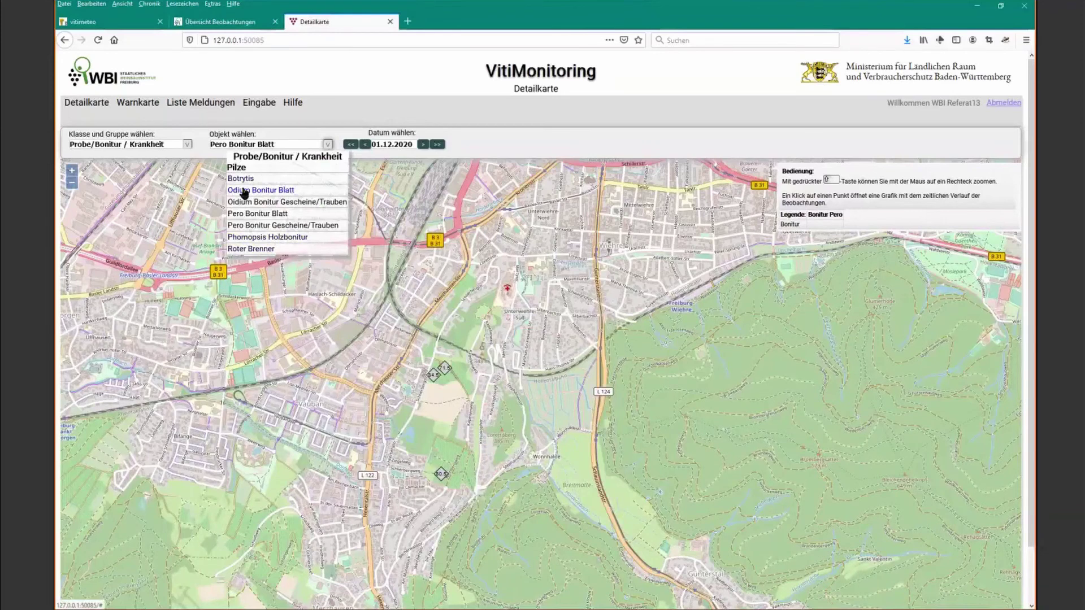
Step: Map Pero Bonitur Gescheine/Trauben, zoom into Freiburg and review the VitiFit 40.3 chart
click(249, 225)
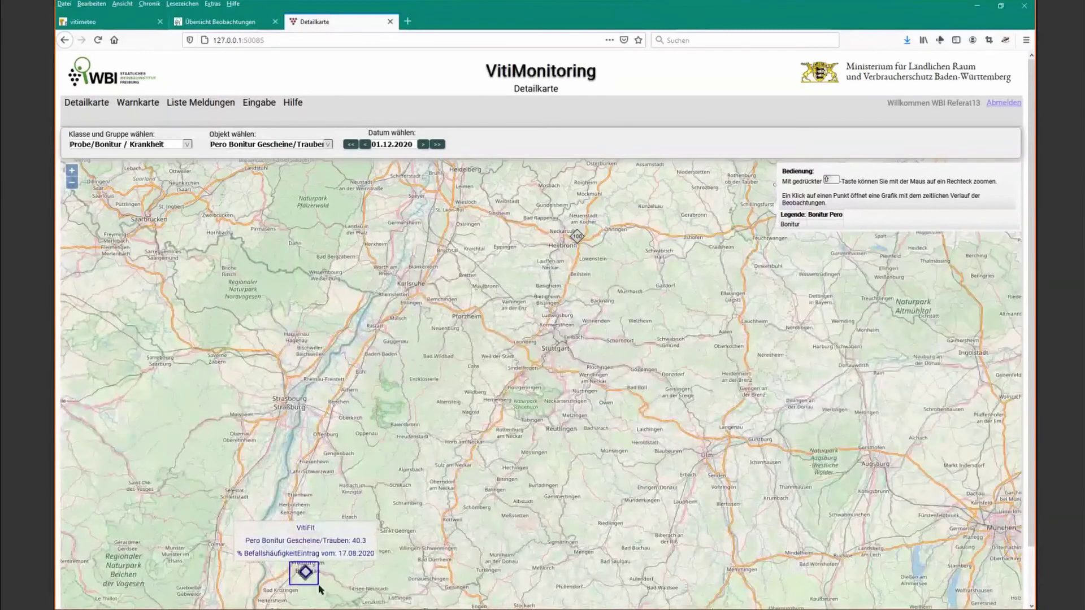
click(307, 575)
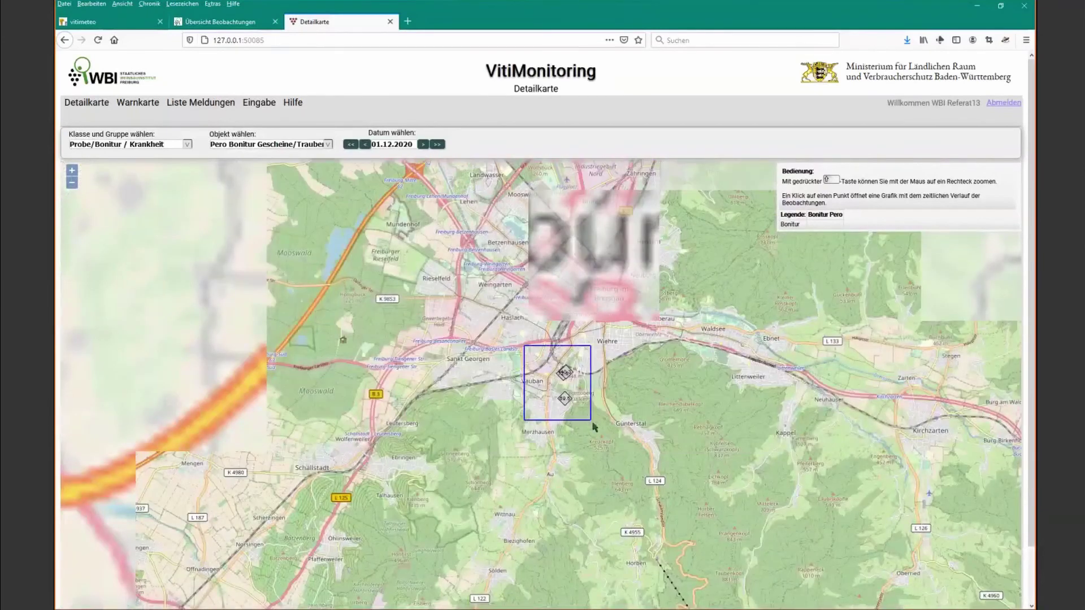
drag(592, 422, 590, 421)
mouse_move(605, 304)
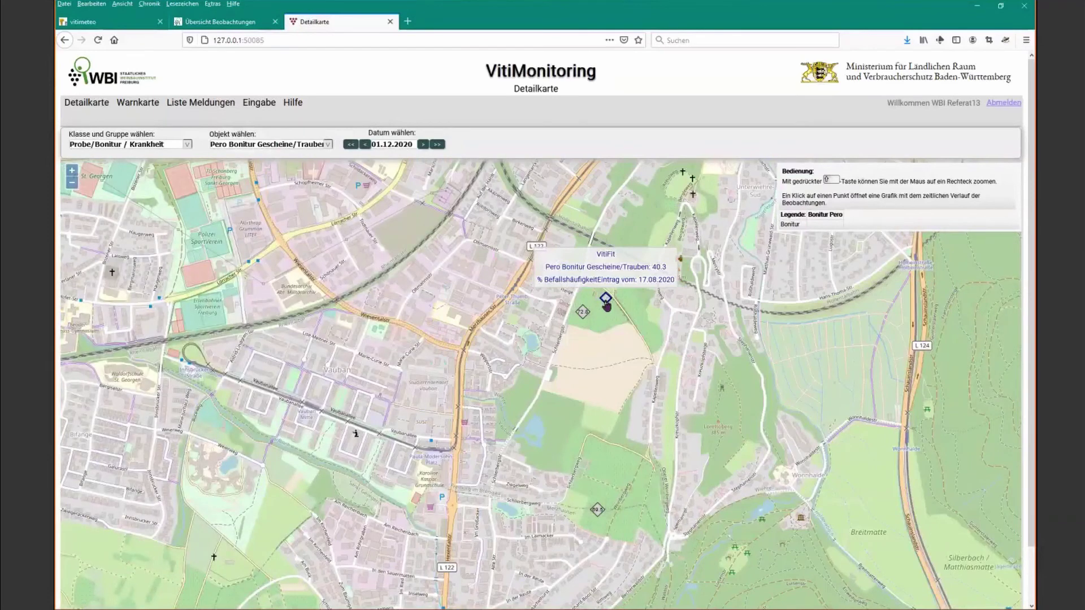
click(605, 301)
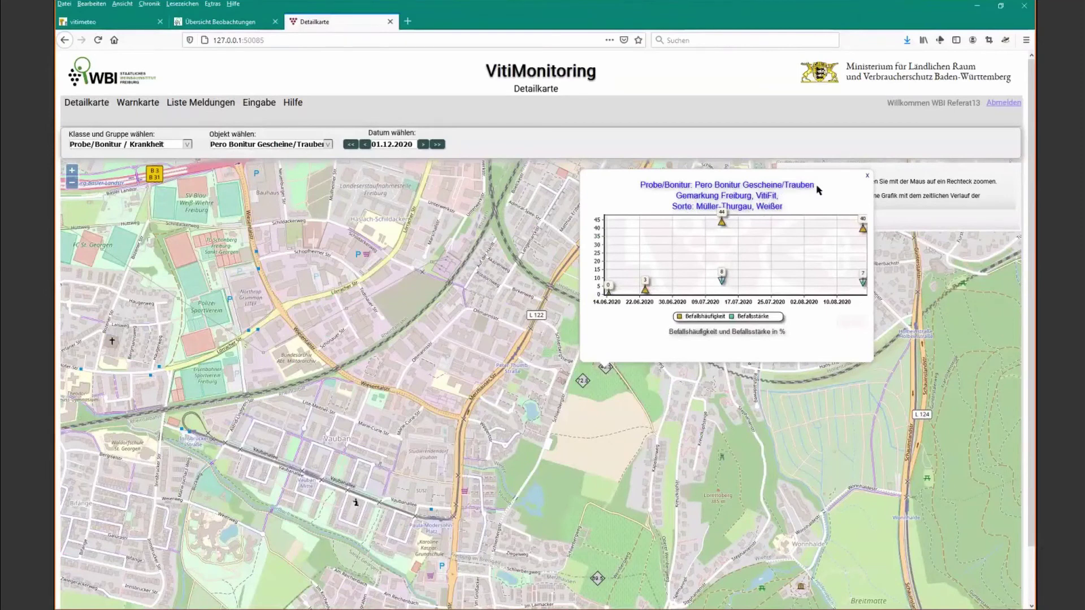
click(867, 176)
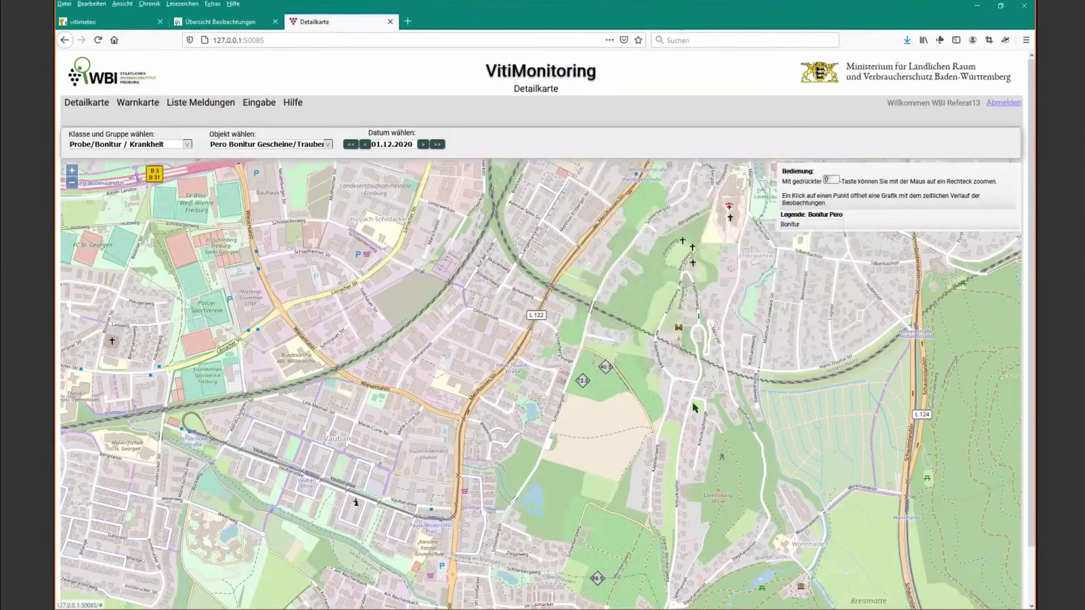
Step: Review the Wonnhalde infection chart and step the map date forward to 02.12.2020
mouse_move(540, 463)
mouse_down()
mouse_move(399, 406)
mouse_move(460, 438)
mouse_up()
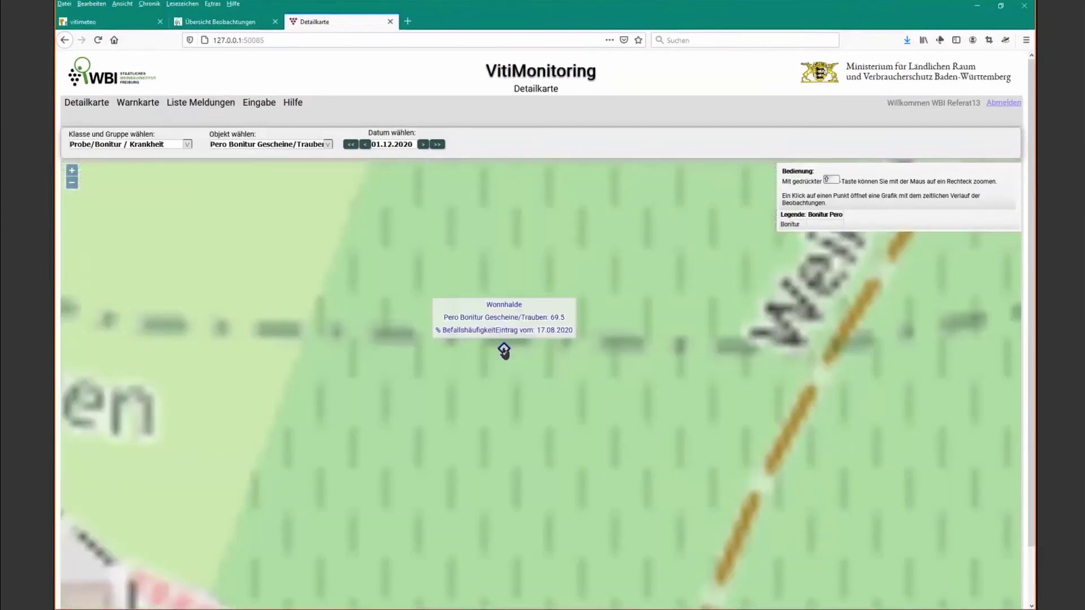
click(504, 351)
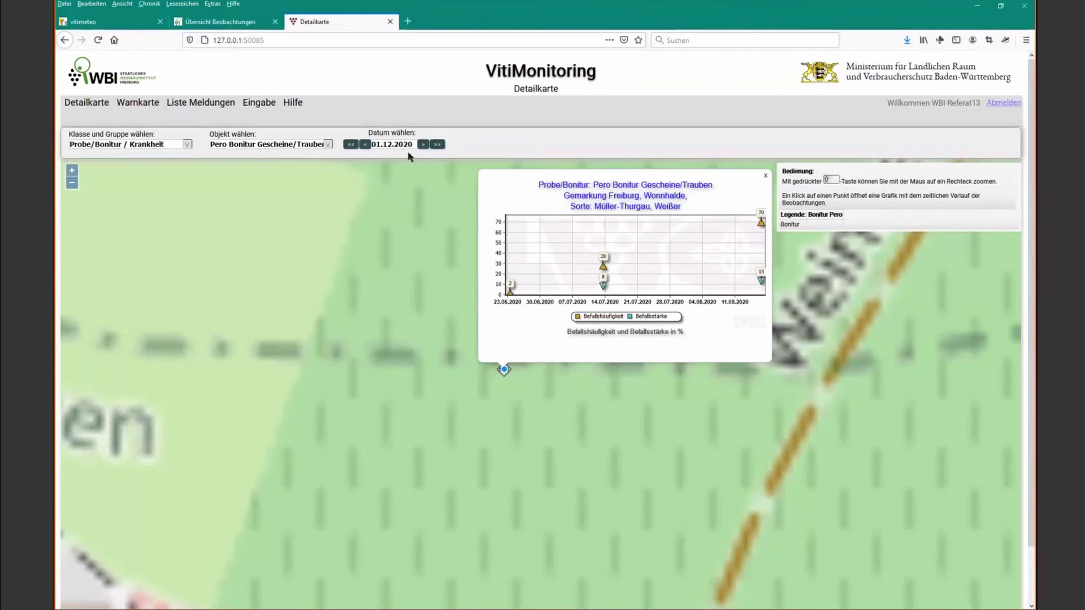
click(422, 144)
click(765, 179)
mouse_move(260, 104)
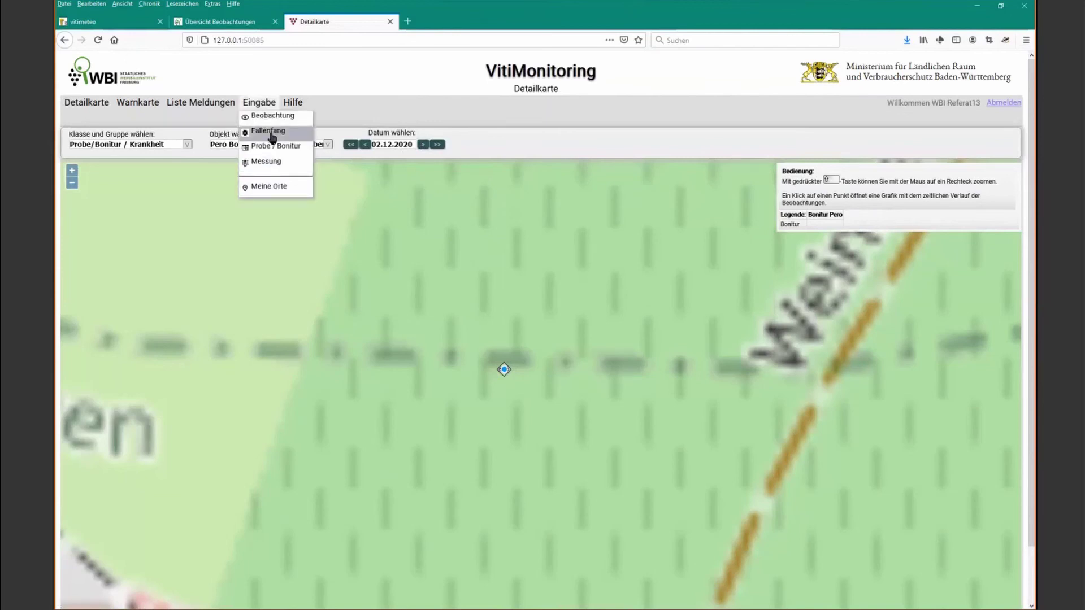
Step: Open the VitiFit site in Gemarkung Freiburg for editing from Eingabe > Meine Orte
click(272, 146)
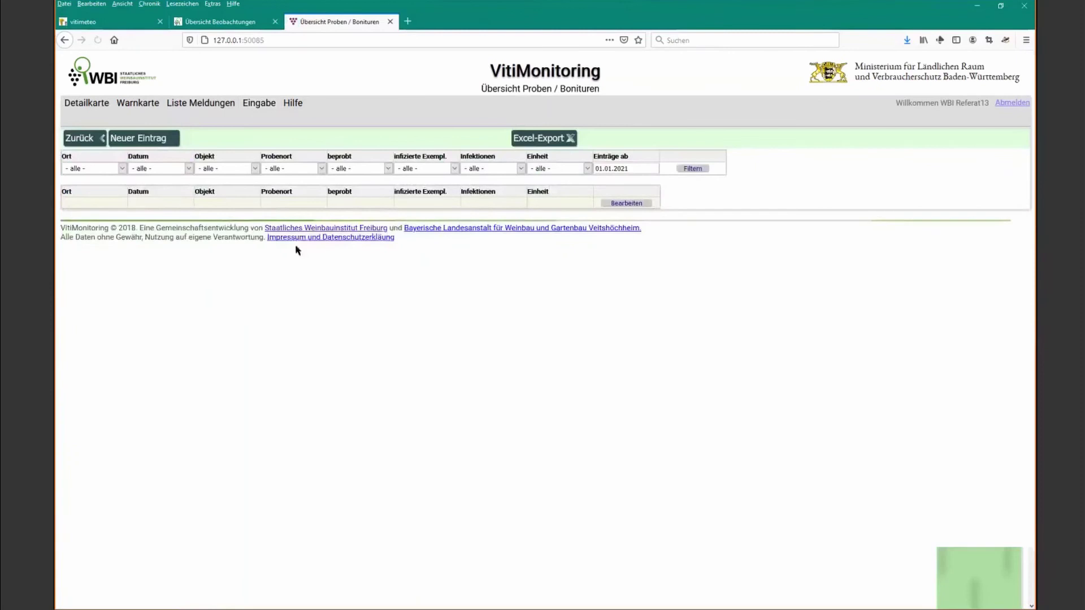
click(259, 104)
click(262, 189)
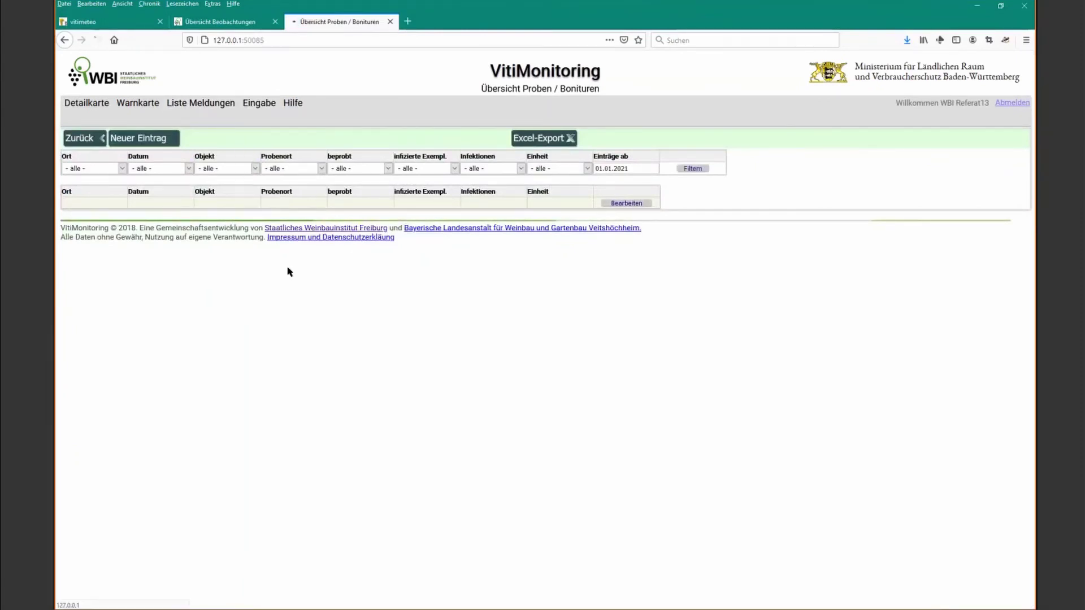
click(199, 172)
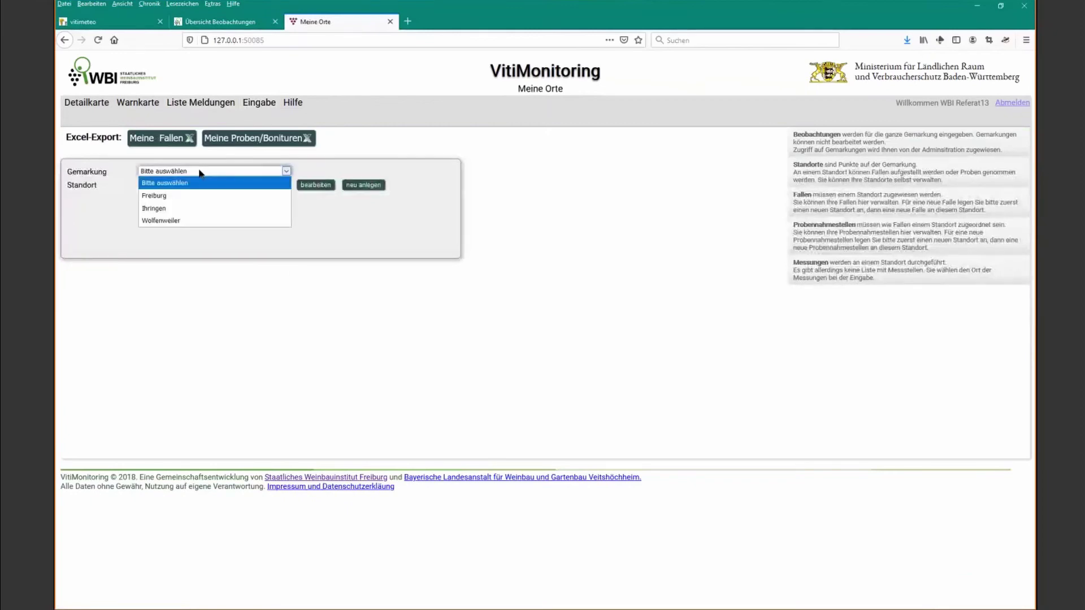
click(181, 195)
click(189, 187)
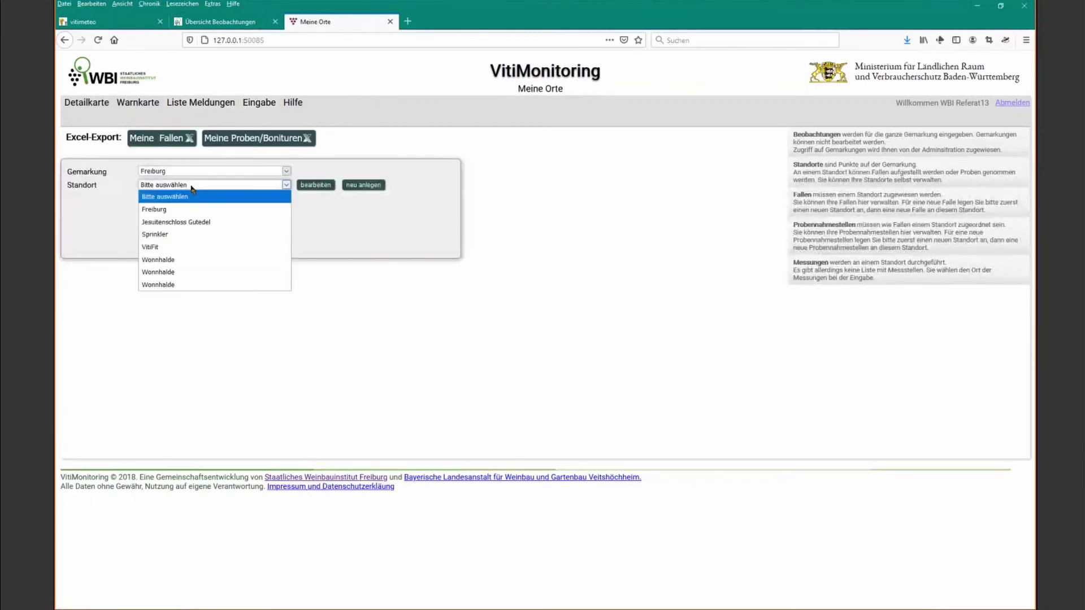
click(164, 247)
click(325, 186)
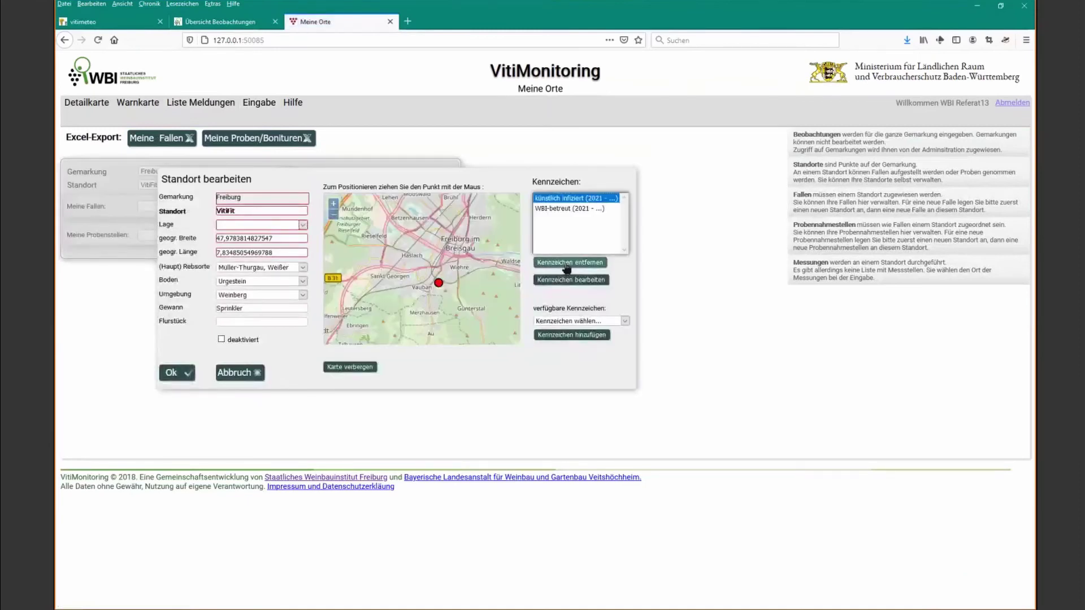
Step: Set the künstlich infiziert tag's Gilt von to 01.01.2020, save, and return to the Detailkarte
click(570, 280)
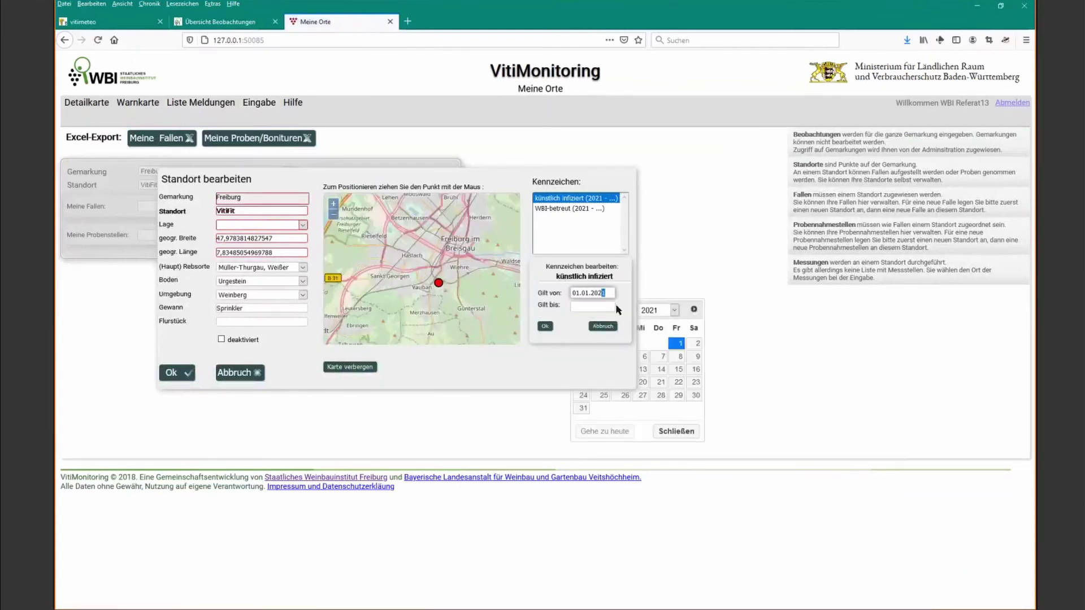
text(0)
click(545, 327)
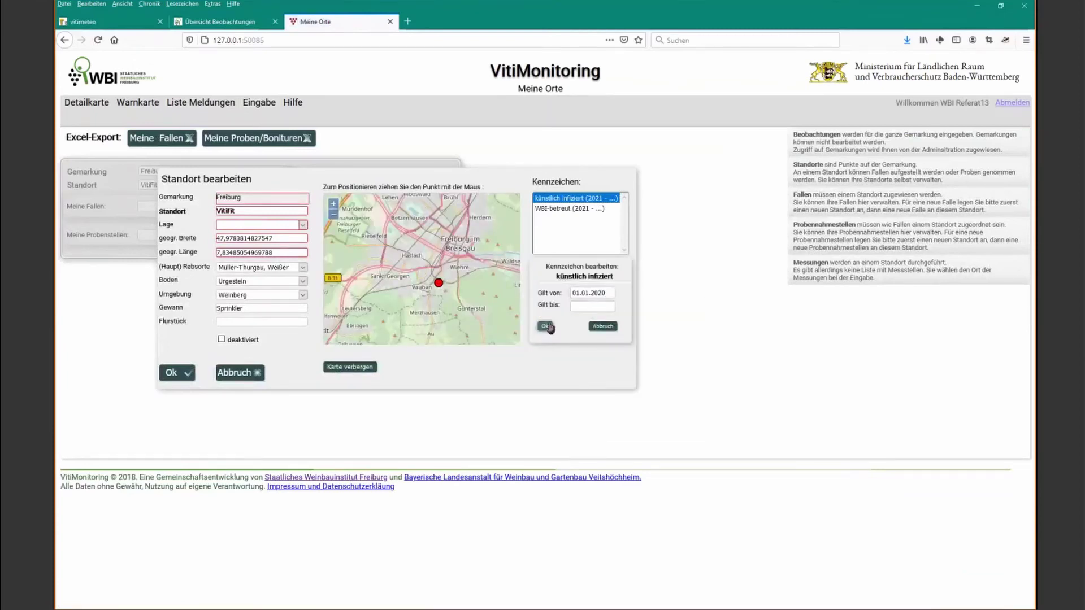
click(160, 376)
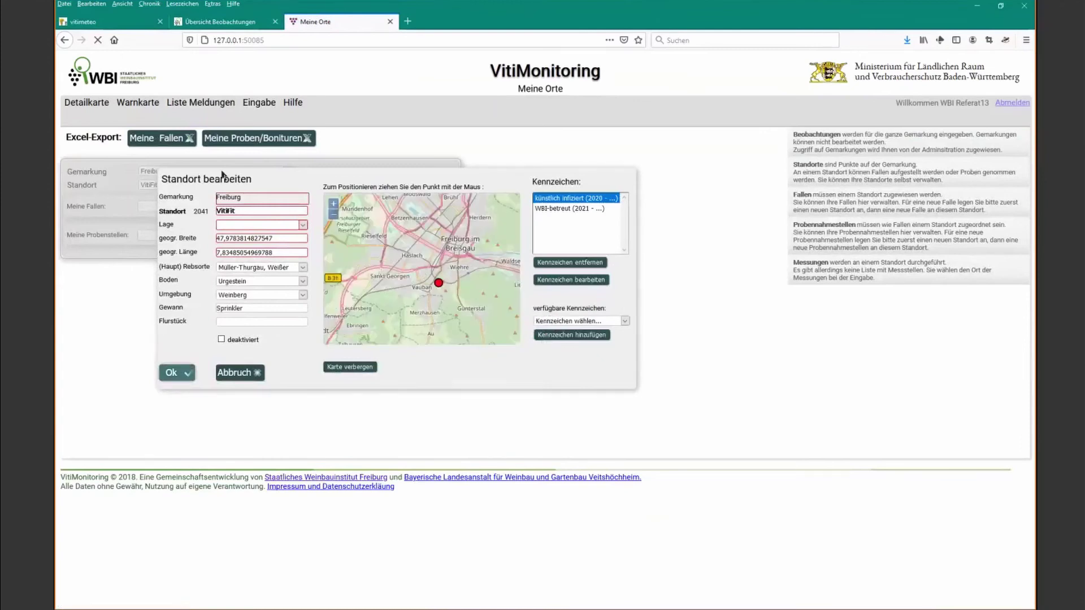
click(100, 105)
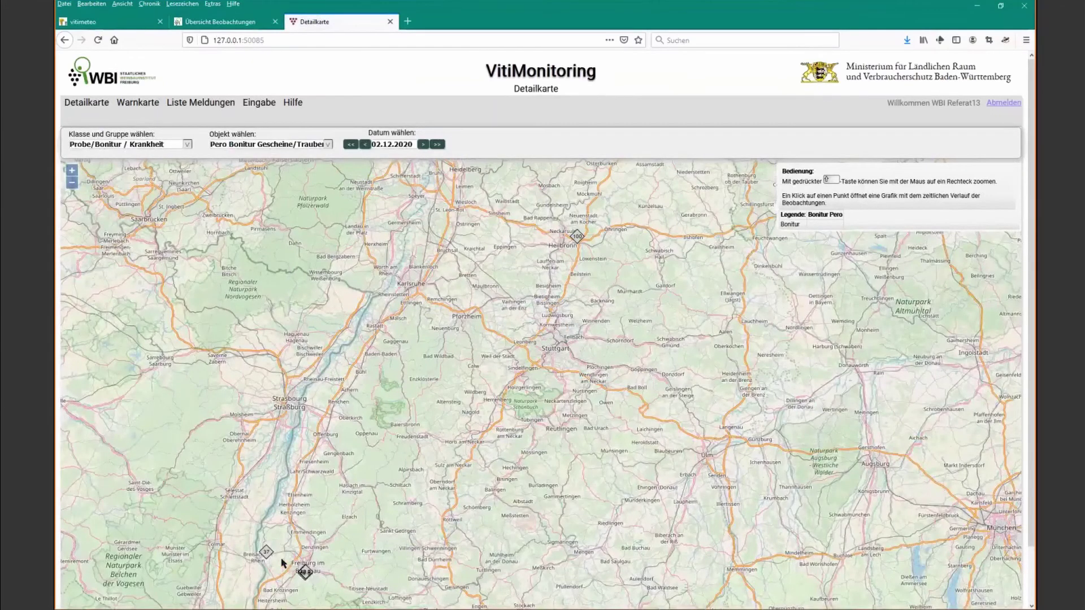
Step: Zoom onto the Freiburg markers and open VitiFit's Gescheine/Trauben chart, captioned künstlich infiziert
mouse_move(316, 585)
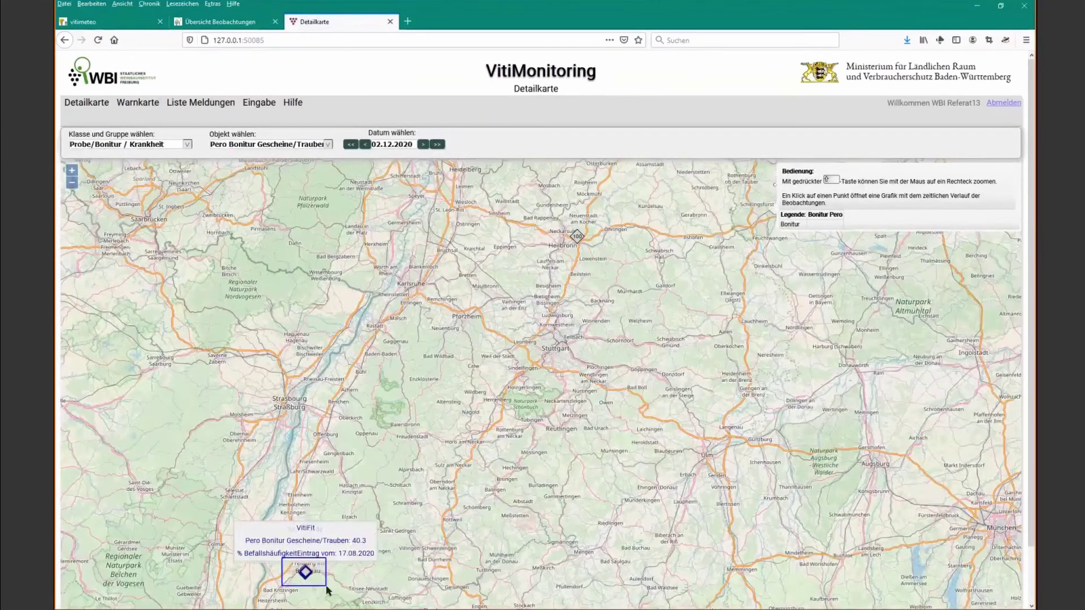
drag(327, 589, 327, 587)
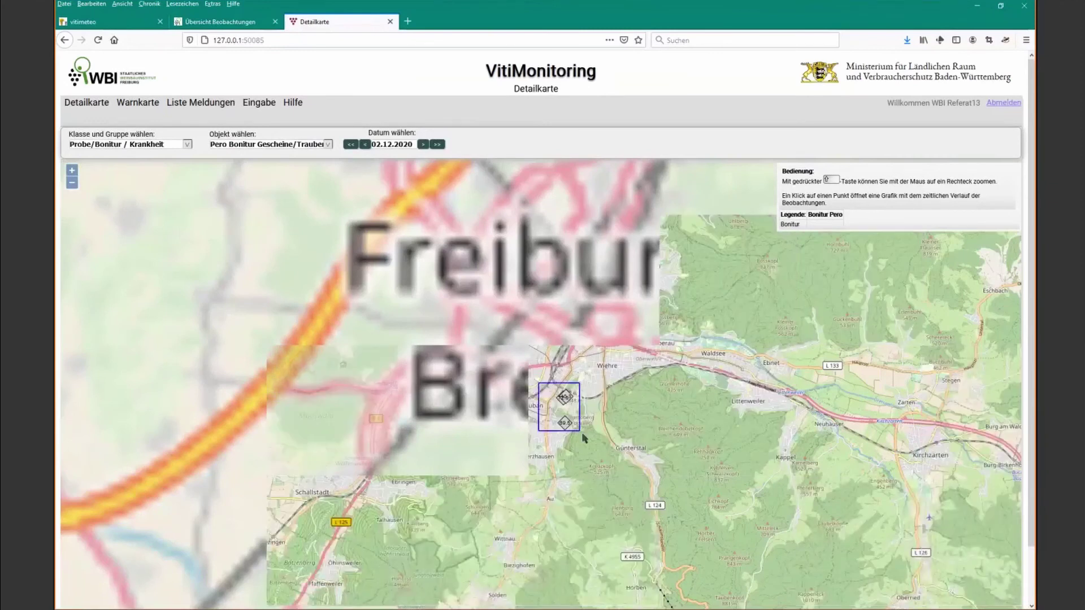
drag(584, 438, 584, 437)
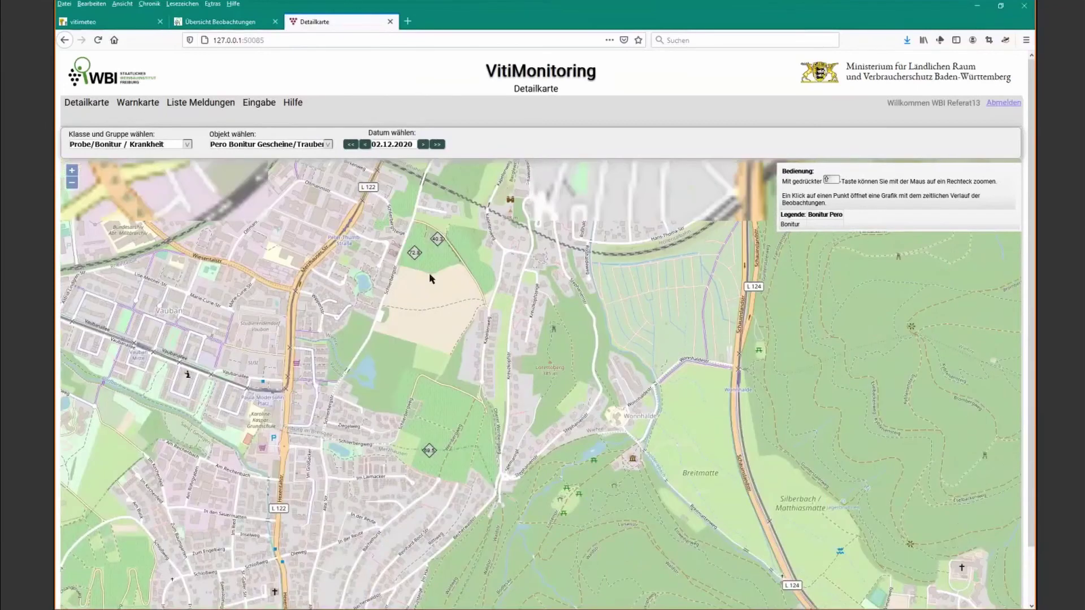
click(429, 272)
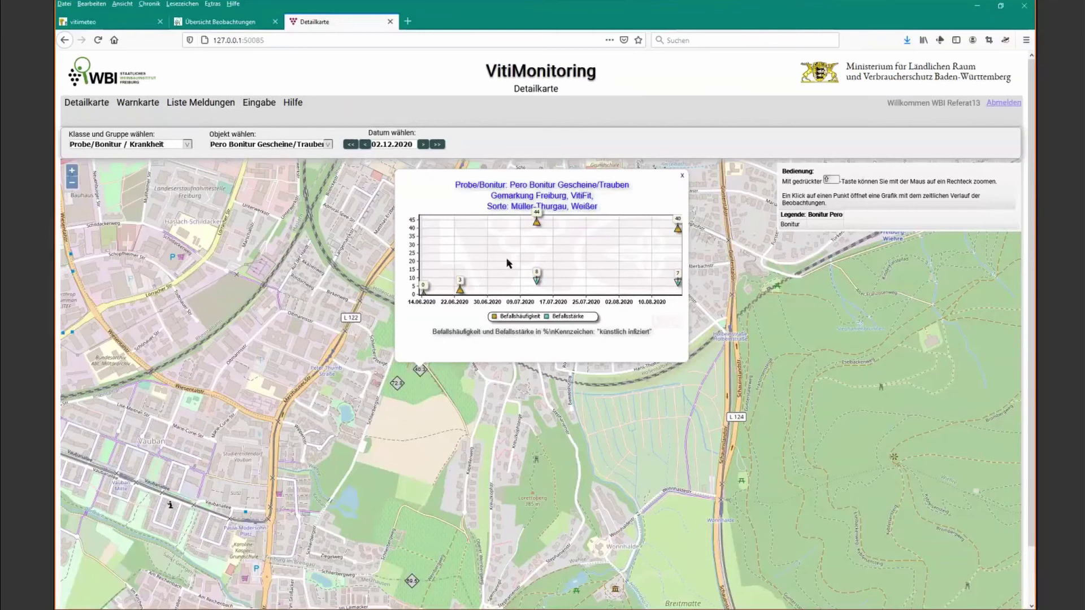
click(269, 106)
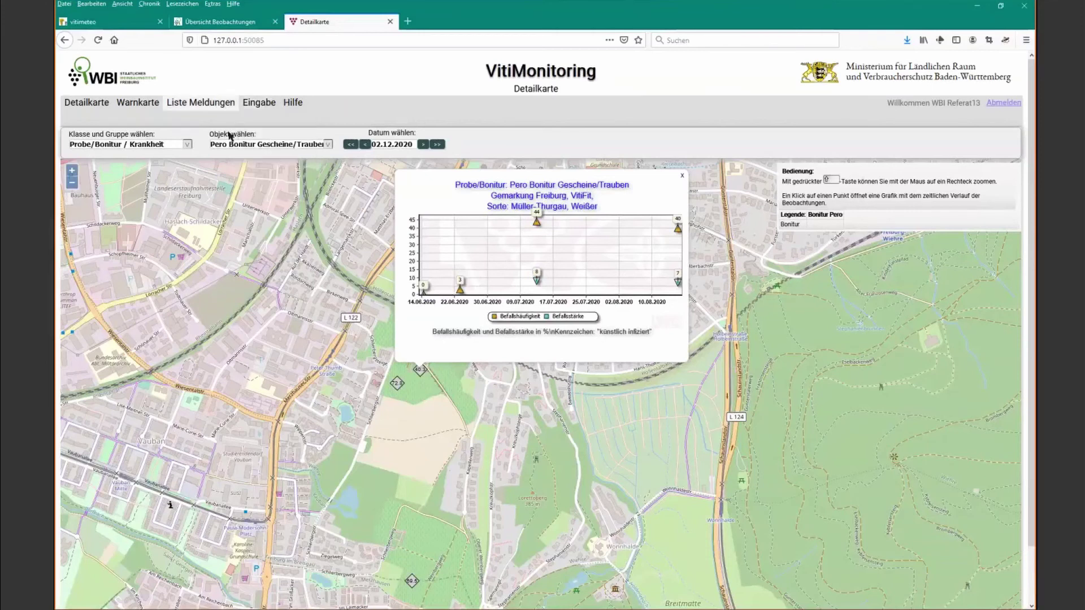
Step: Reopen VitiFit in Gemarkung Freiburg for editing and list its available Kennzeichen
mouse_move(248, 108)
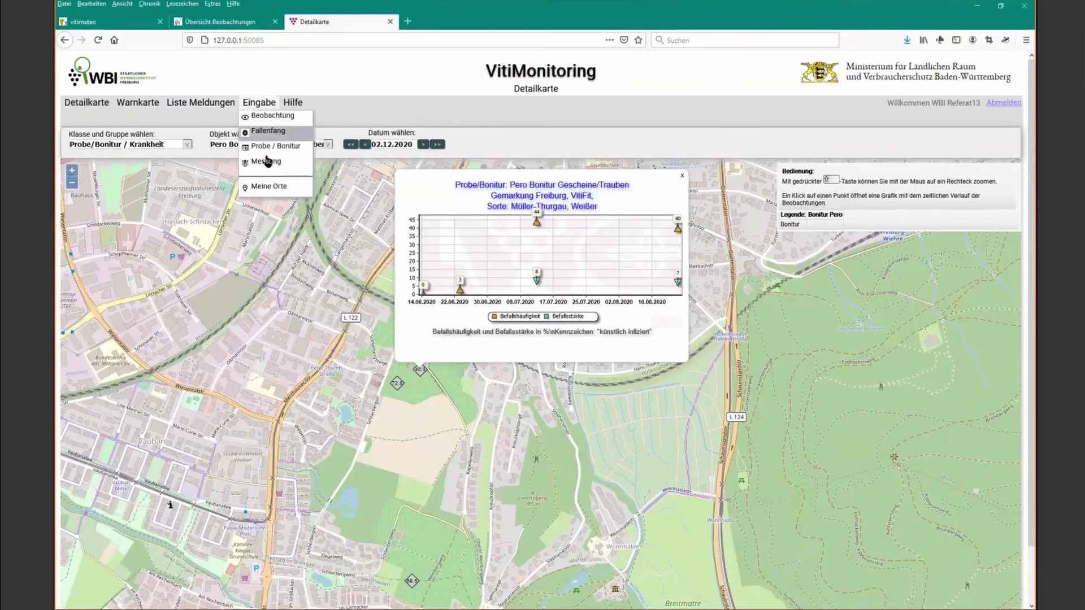
click(266, 186)
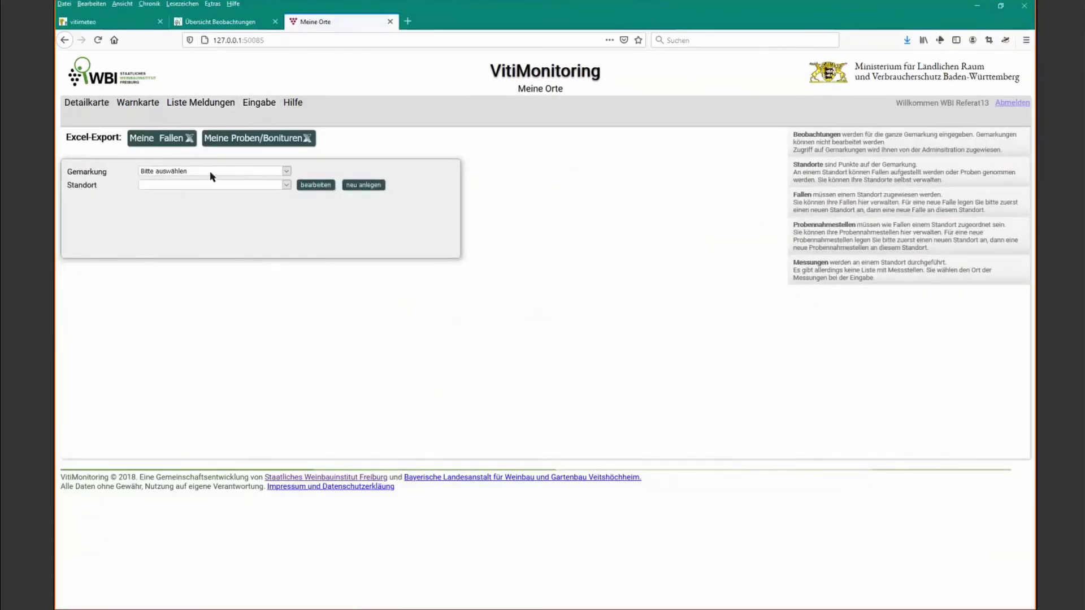
click(210, 171)
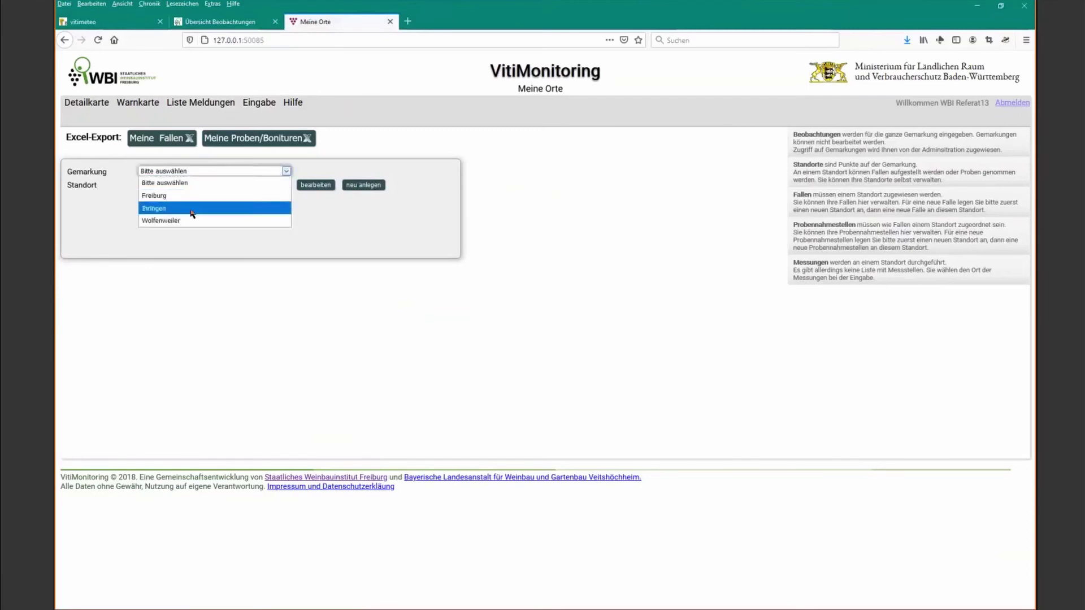
click(198, 195)
click(207, 186)
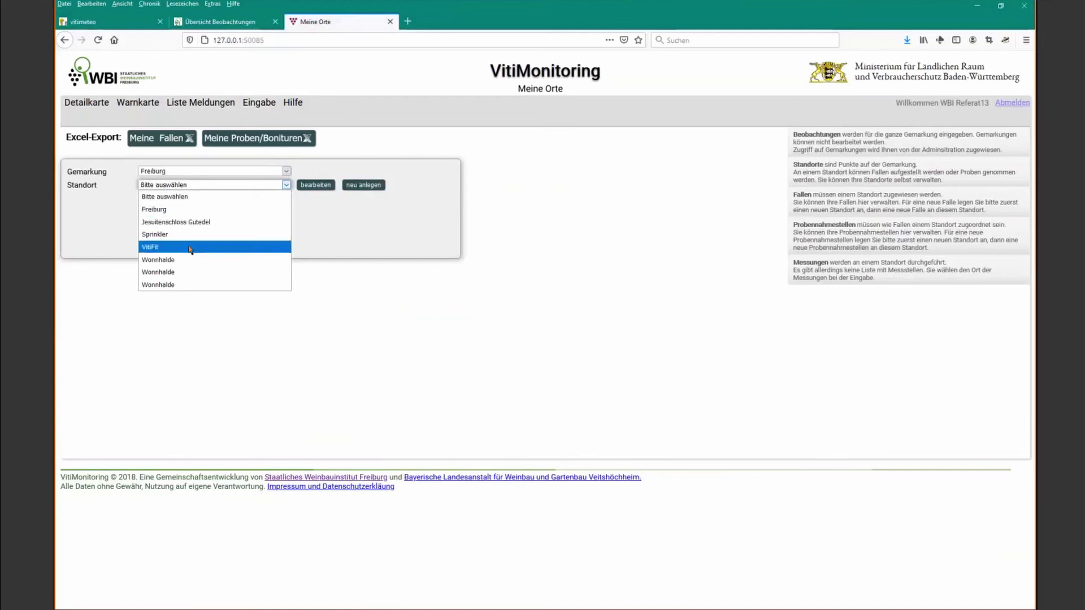
click(195, 247)
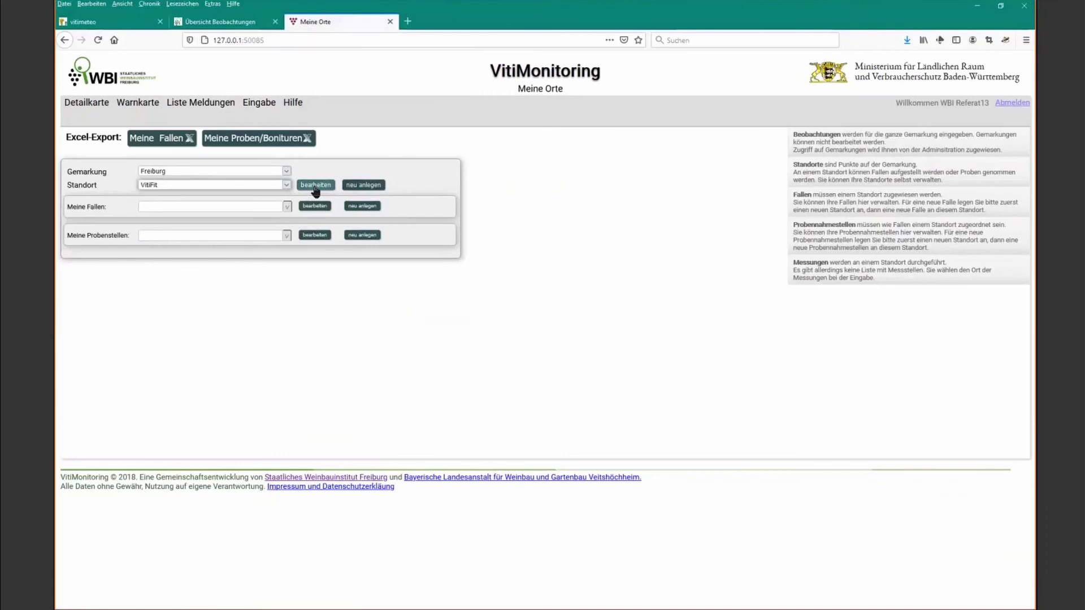
click(315, 186)
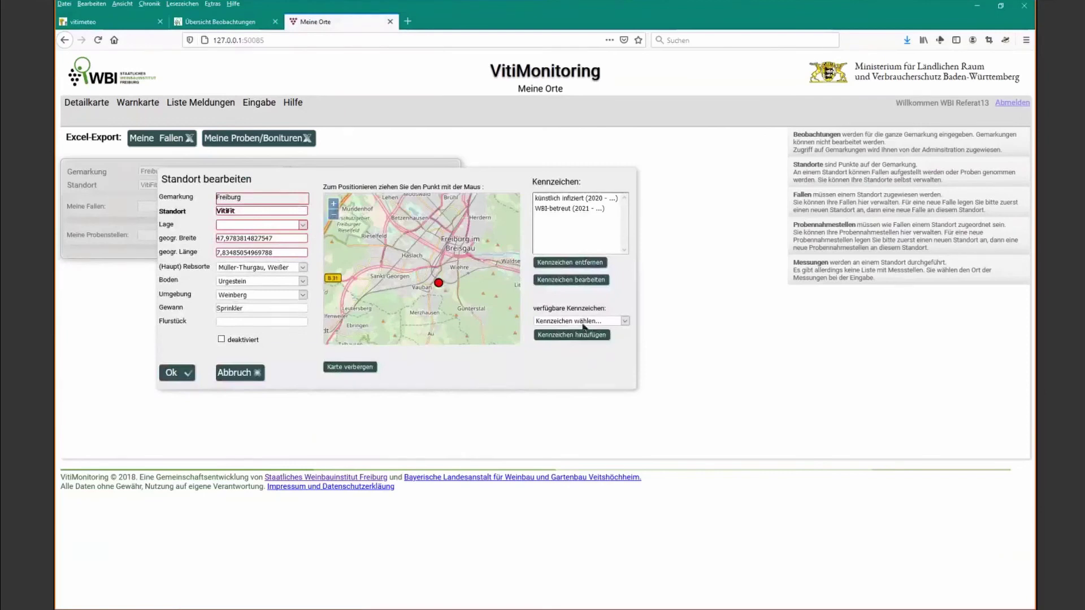
click(582, 321)
Step: Add a Pheromongebiet tag to VitiFit valid from 2000, then close the form and open the Detailkarte
click(568, 397)
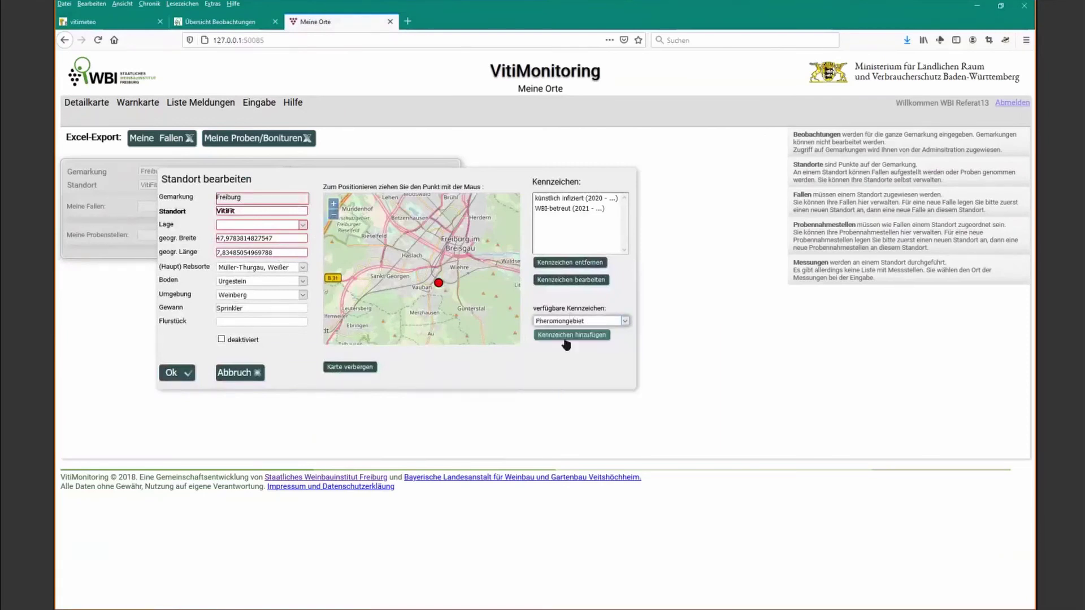
click(565, 338)
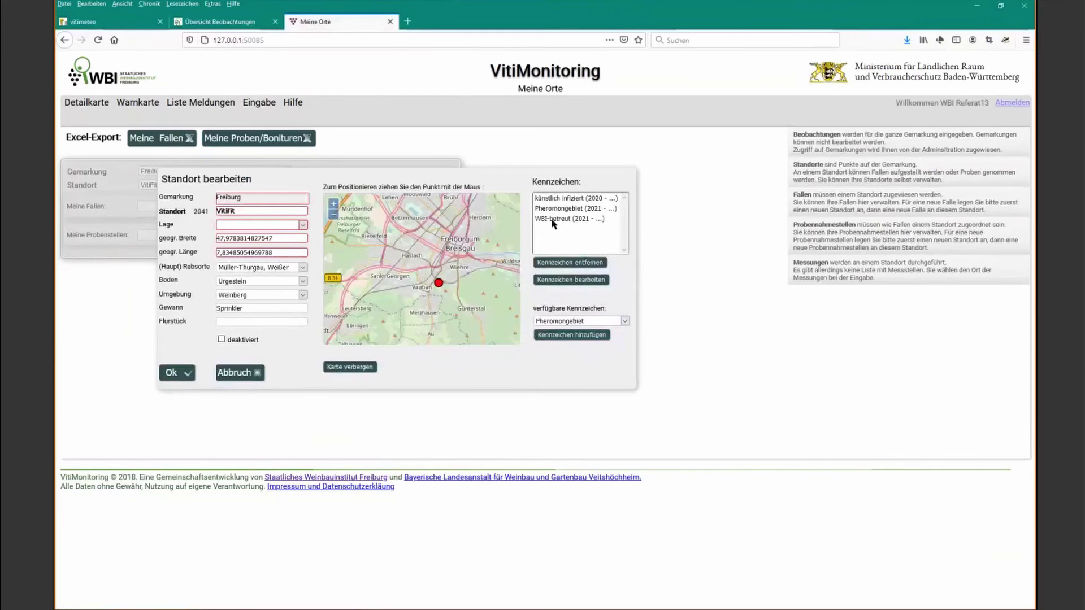
click(579, 209)
click(570, 279)
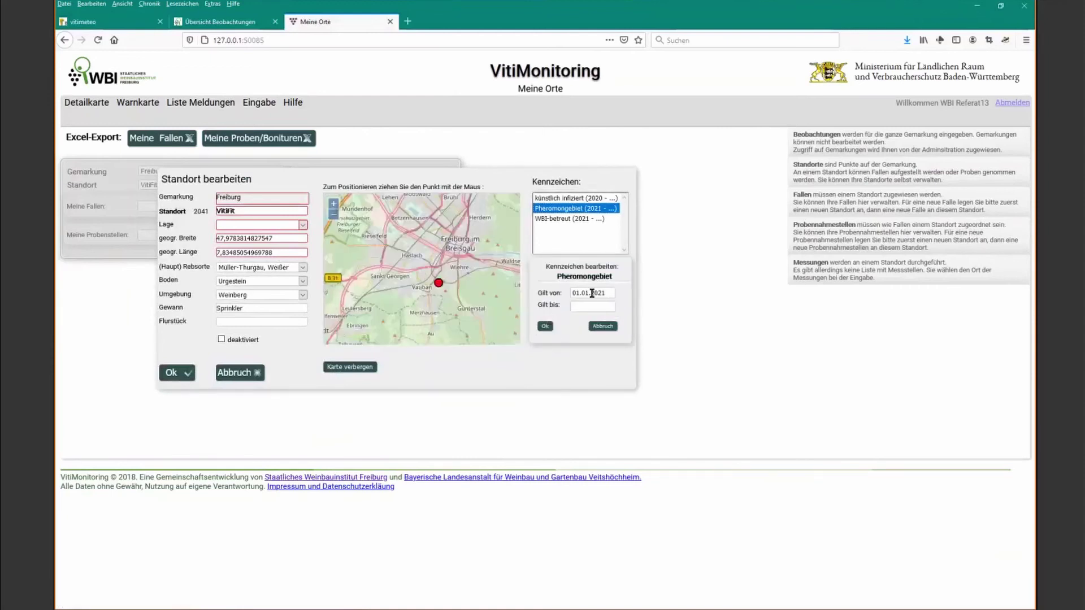
text(1.2)
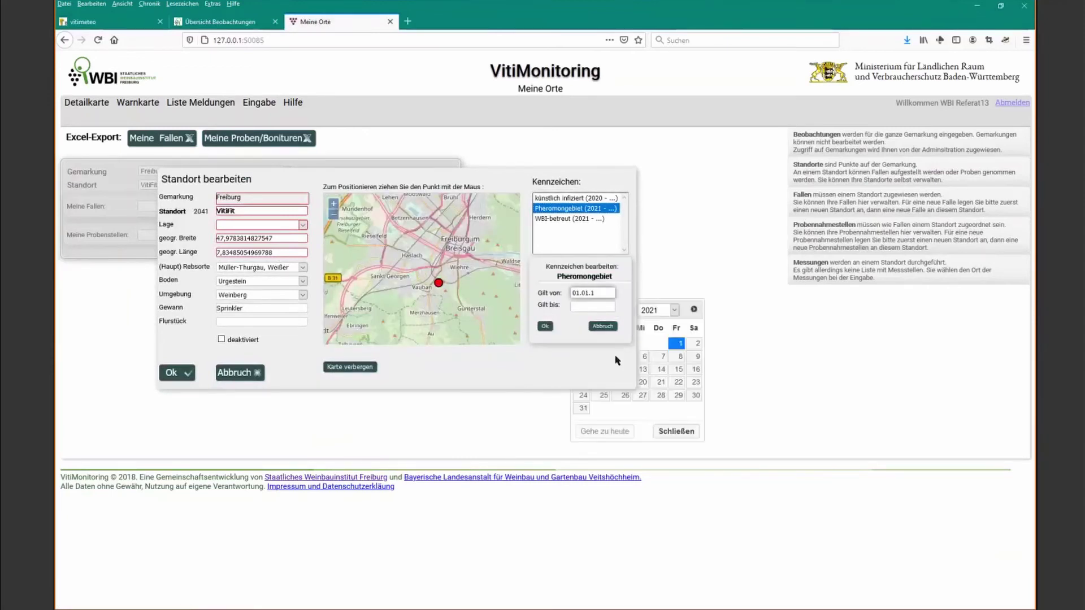
text(000)
click(545, 327)
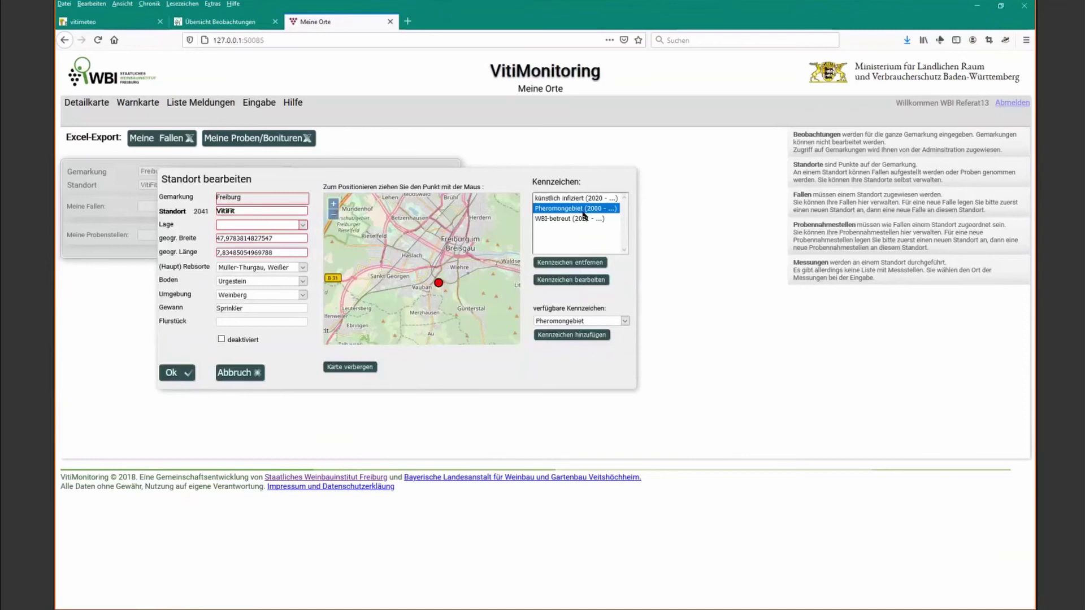
click(232, 373)
click(86, 103)
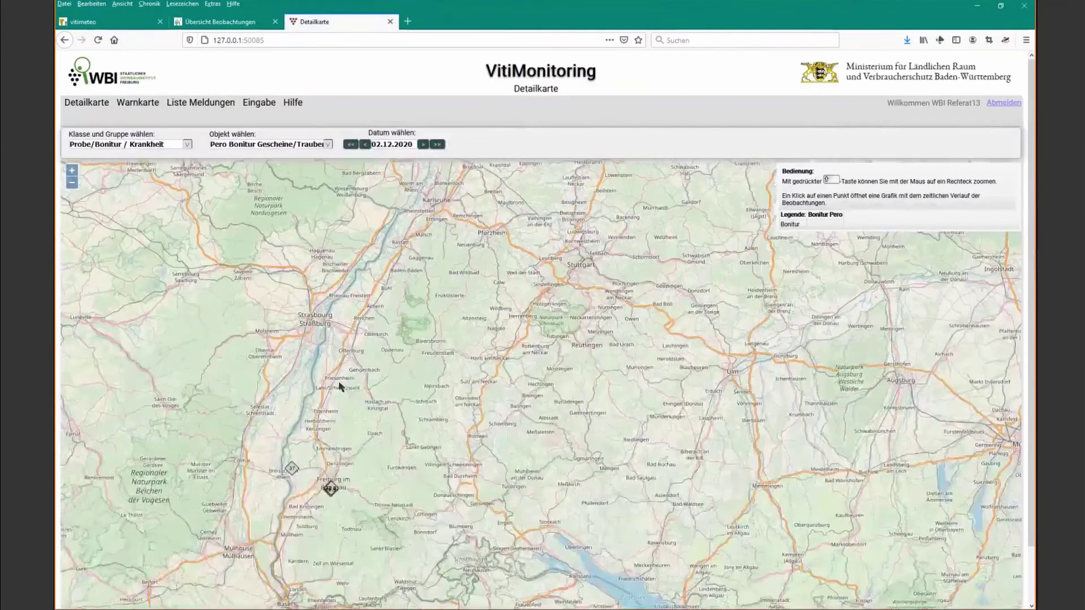
Step: Map Beobachtung / Krankheit observations with Objekt set to Pero
click(187, 145)
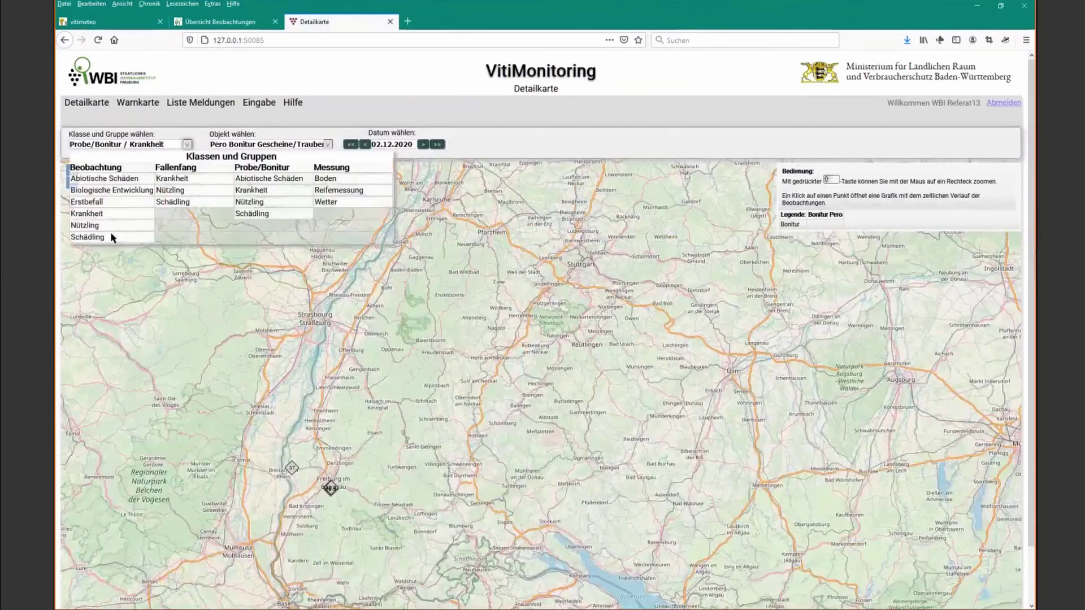
click(276, 175)
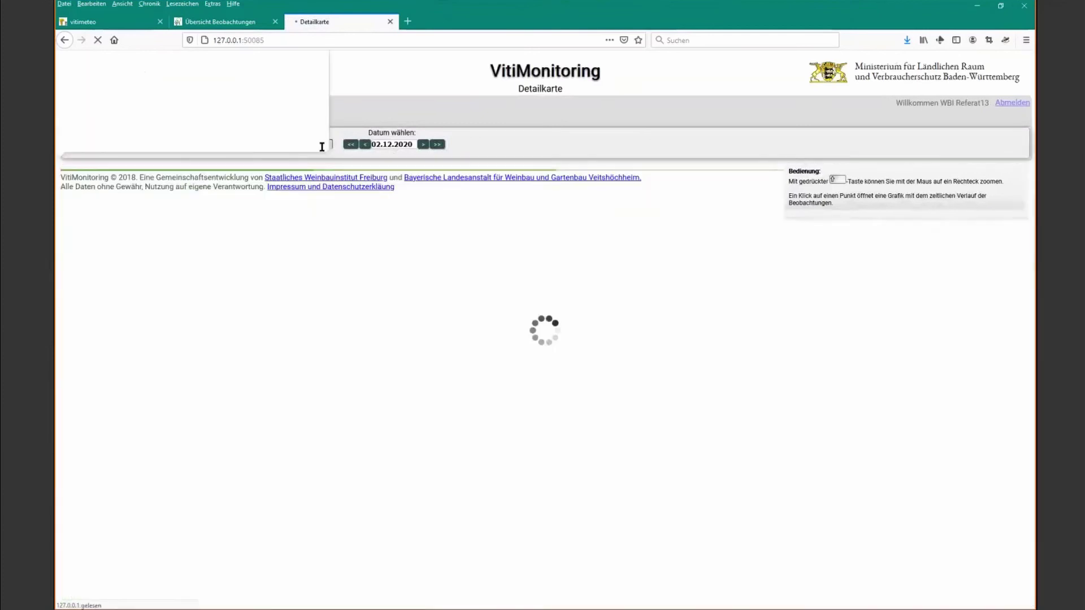
click(329, 145)
click(238, 237)
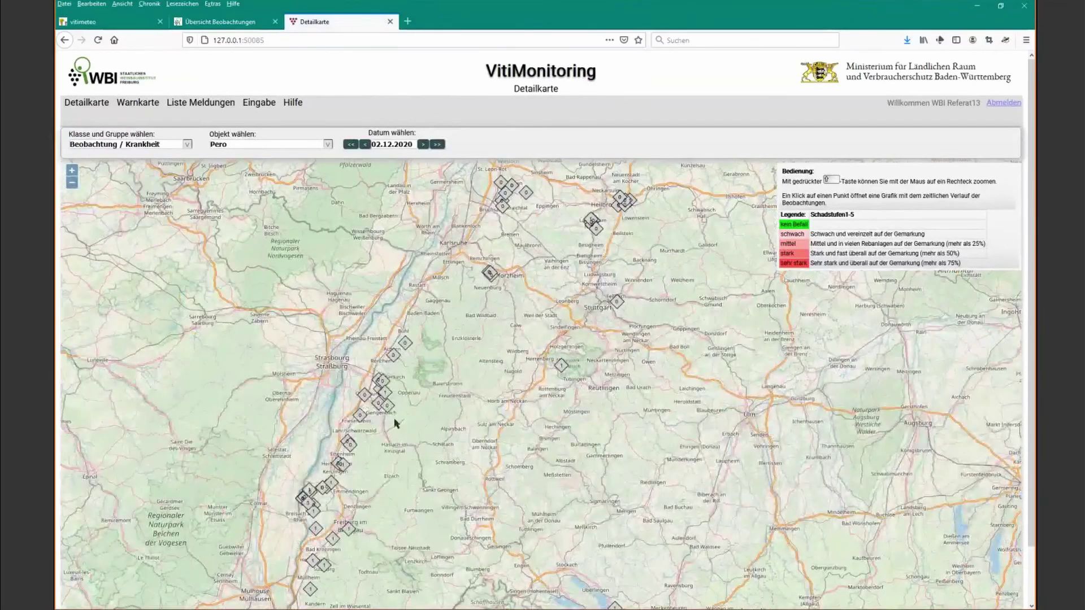
Step: Pan the Pero map toward Mainz and Lake Constance, then switch to VitiMeteo
mouse_move(391, 411)
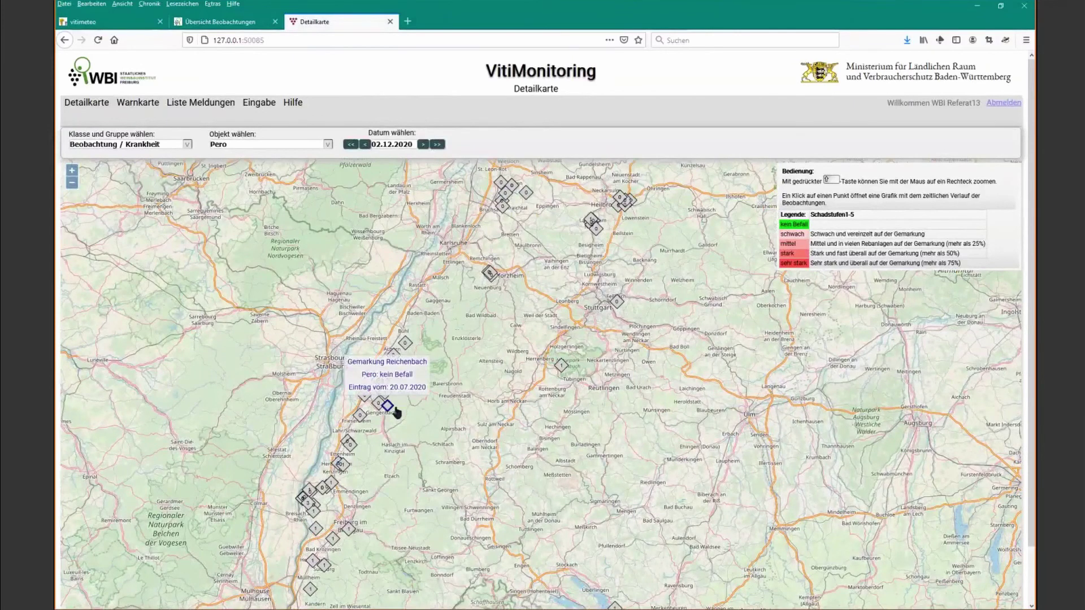
drag(395, 410, 196, 587)
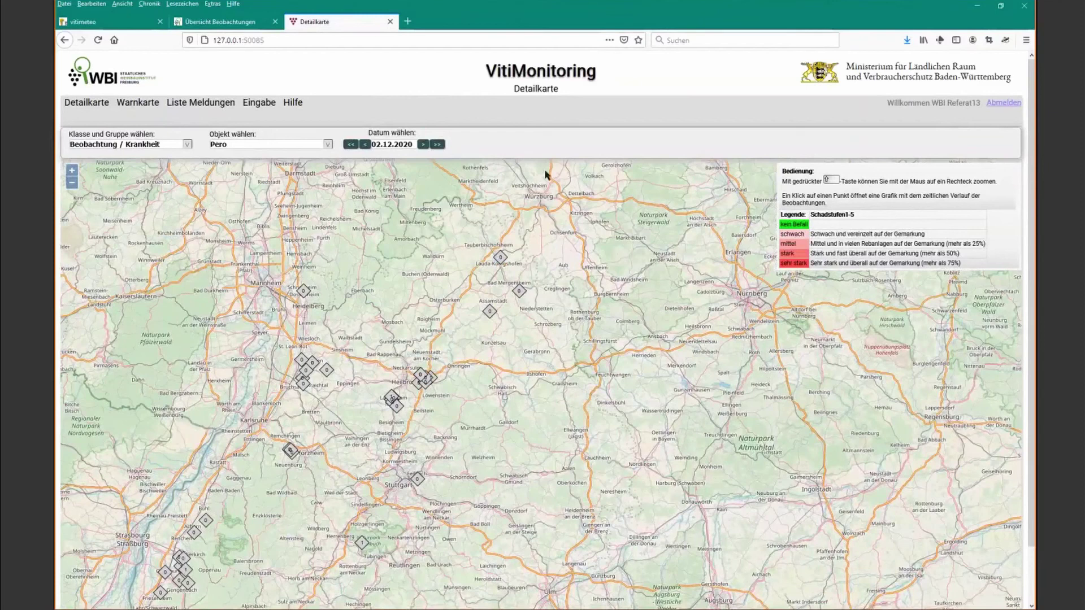
drag(560, 316, 610, 356)
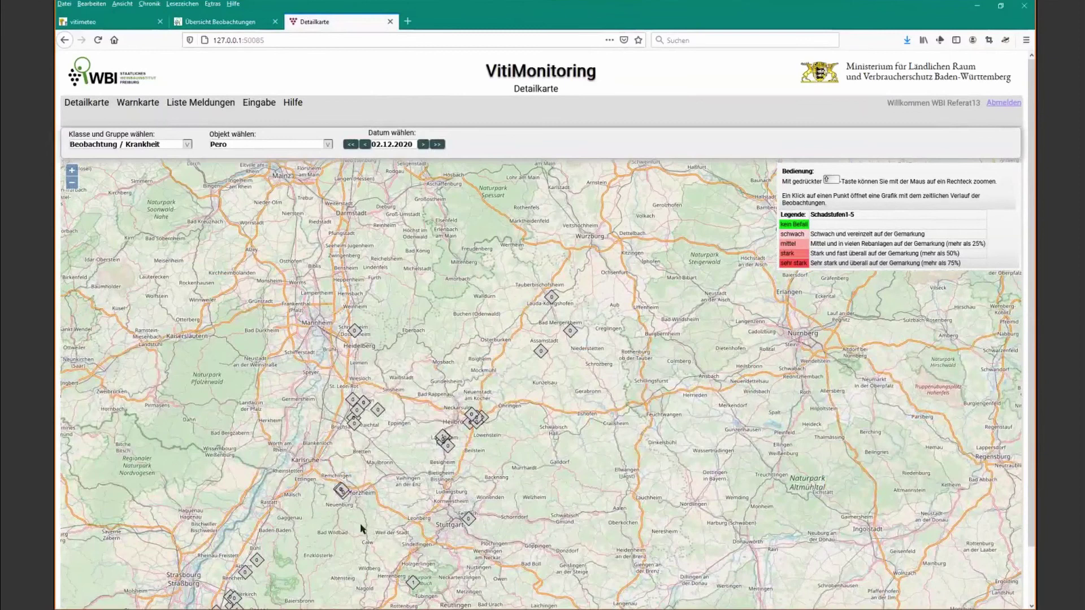
drag(362, 529, 364, 275)
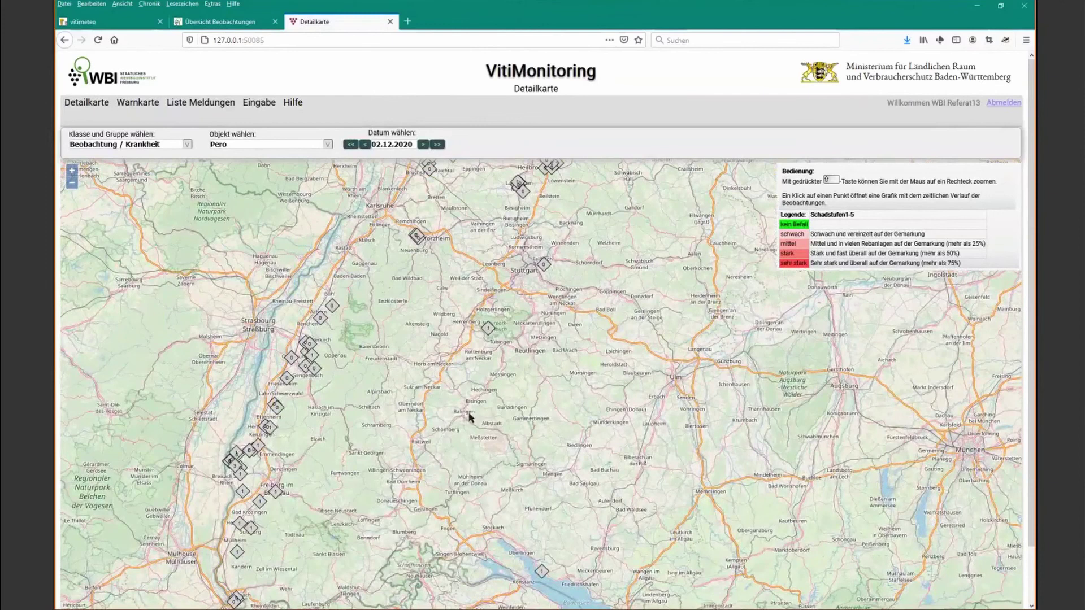
key(Down)
key(Down)
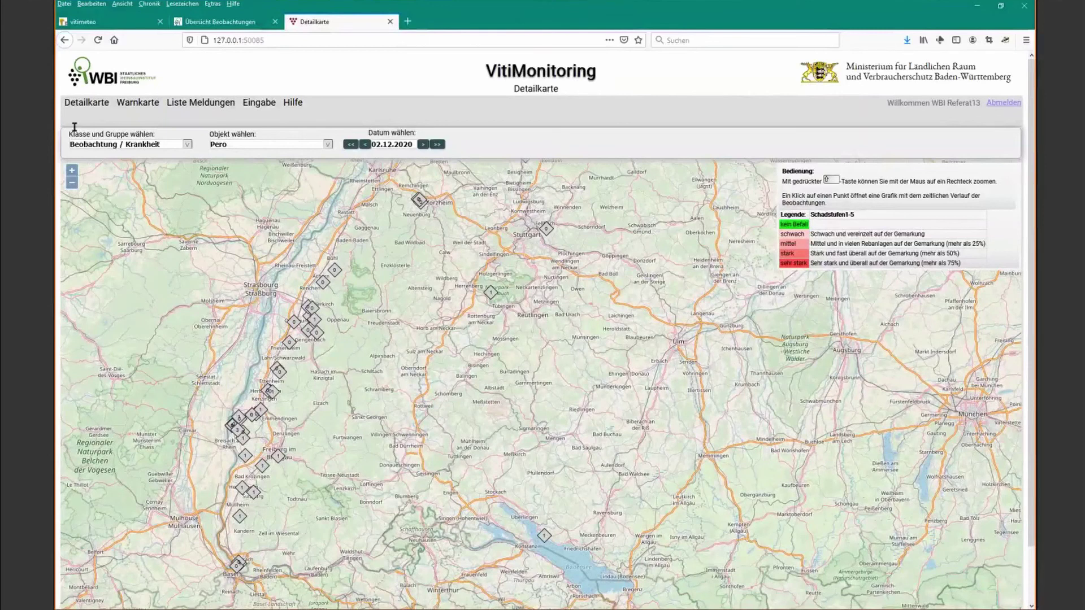
click(100, 22)
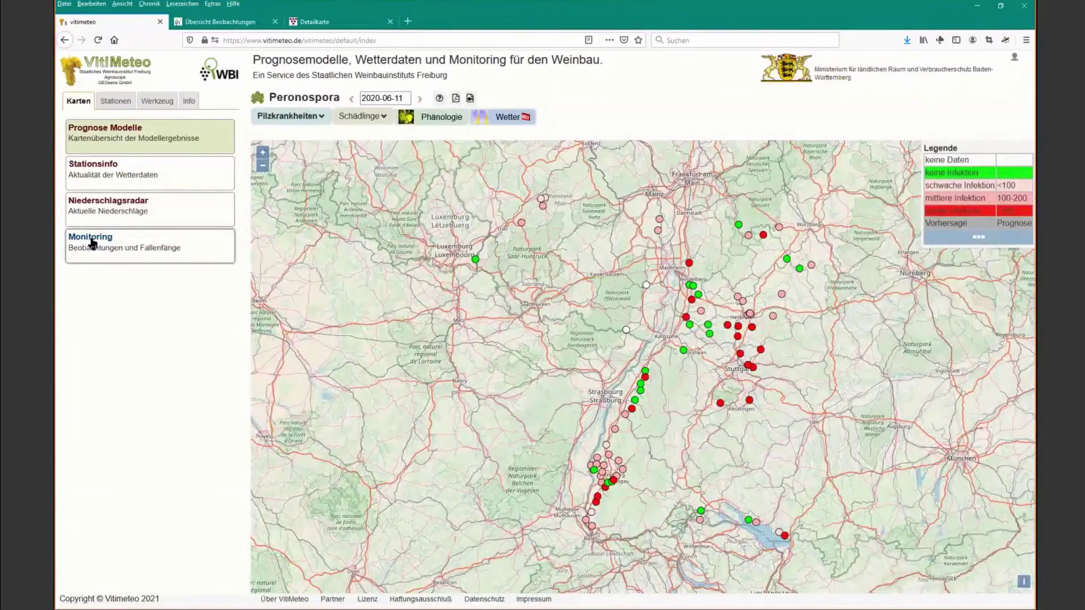
Step: Try VitiMeteo's Monitoring section, then go back to the VitiMonitoring Detailkarte tab
click(92, 243)
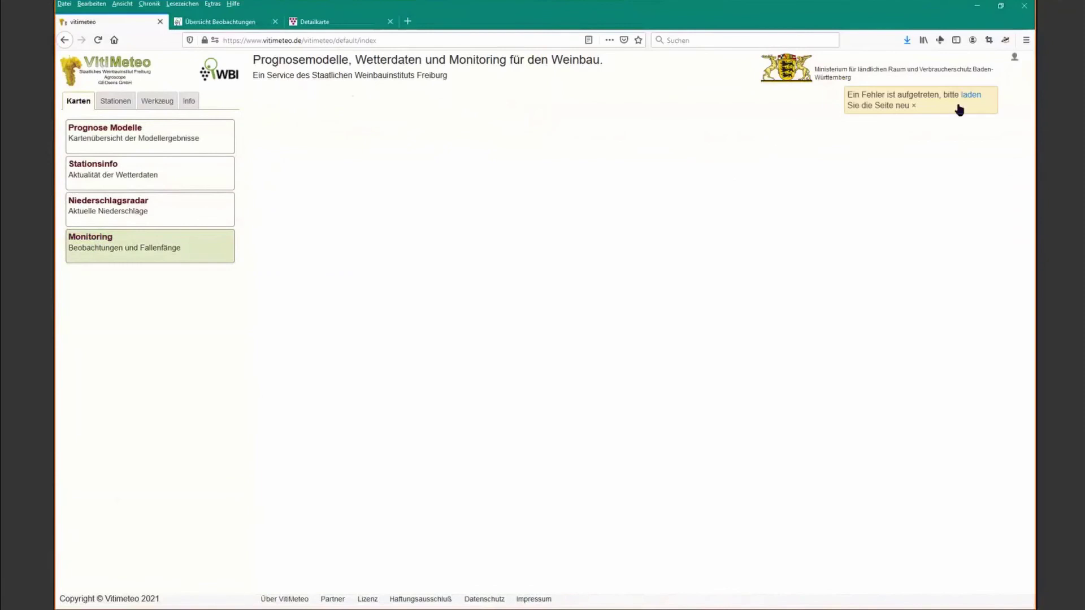
click(231, 27)
click(342, 97)
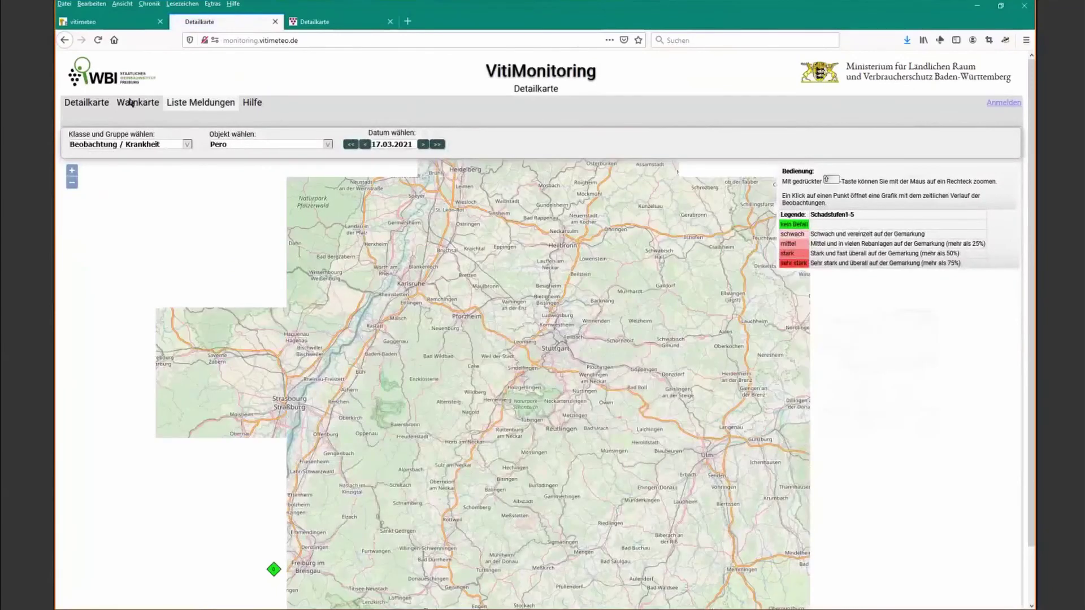
key(ctrl+Page_Up)
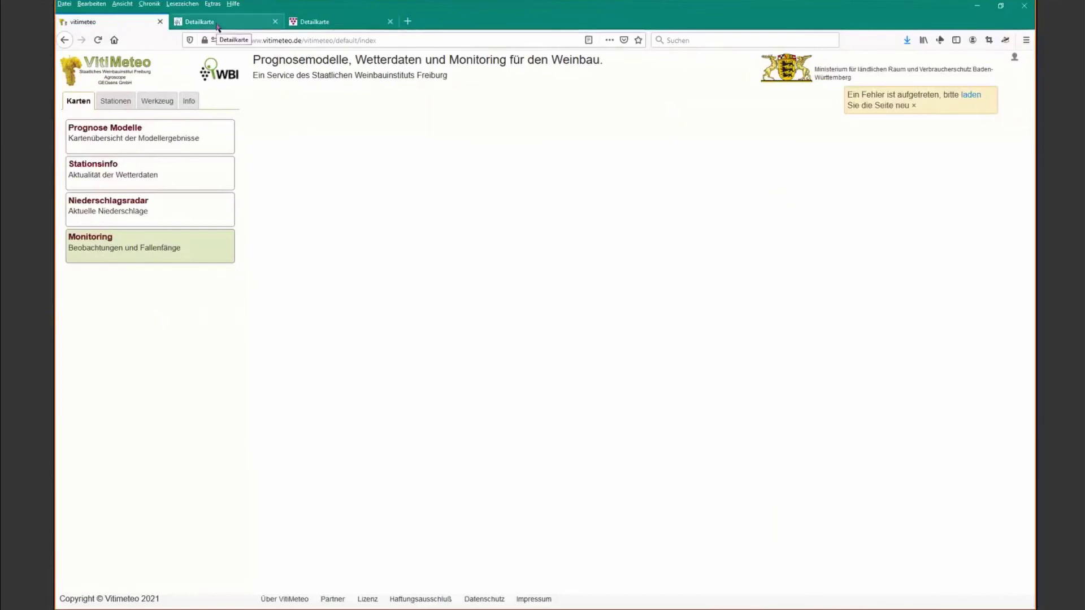
click(301, 27)
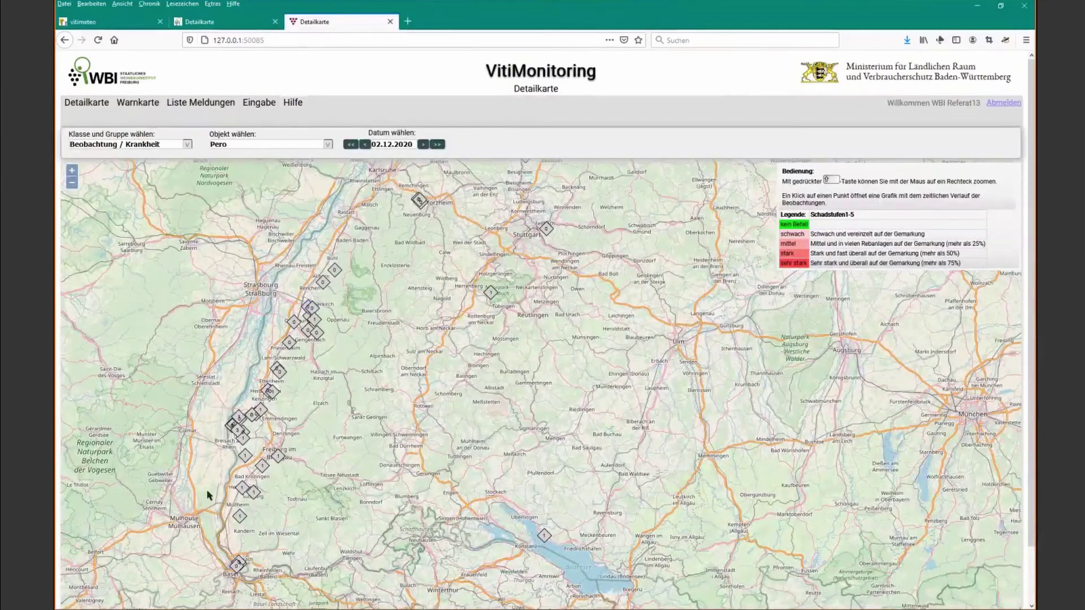
Step: Change the Pero map date to 02.08.2020 using the calendar
click(388, 144)
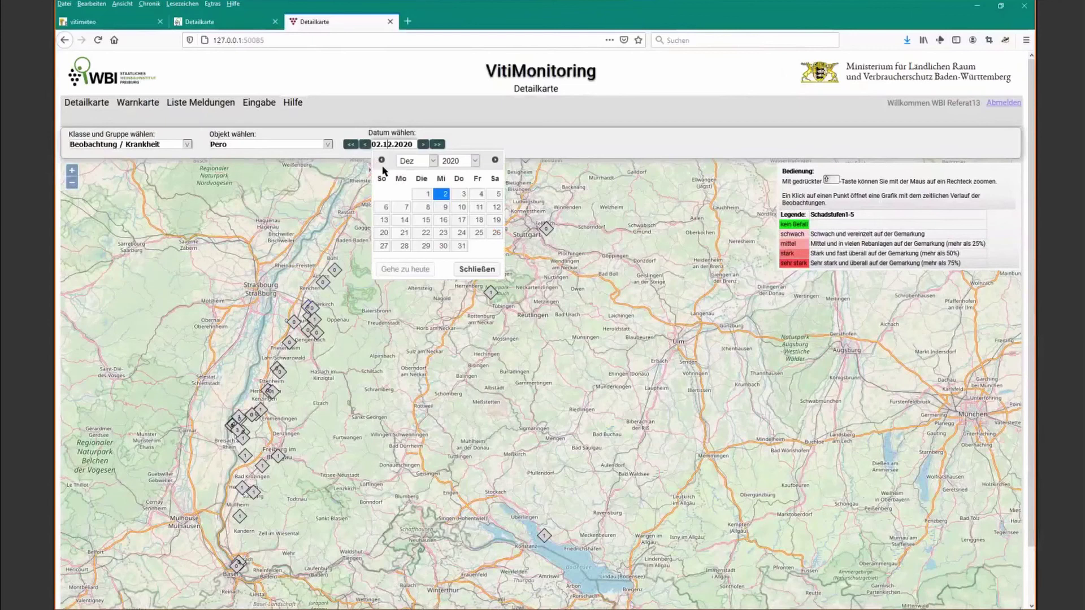
click(381, 161)
click(381, 161)
click(382, 160)
click(381, 161)
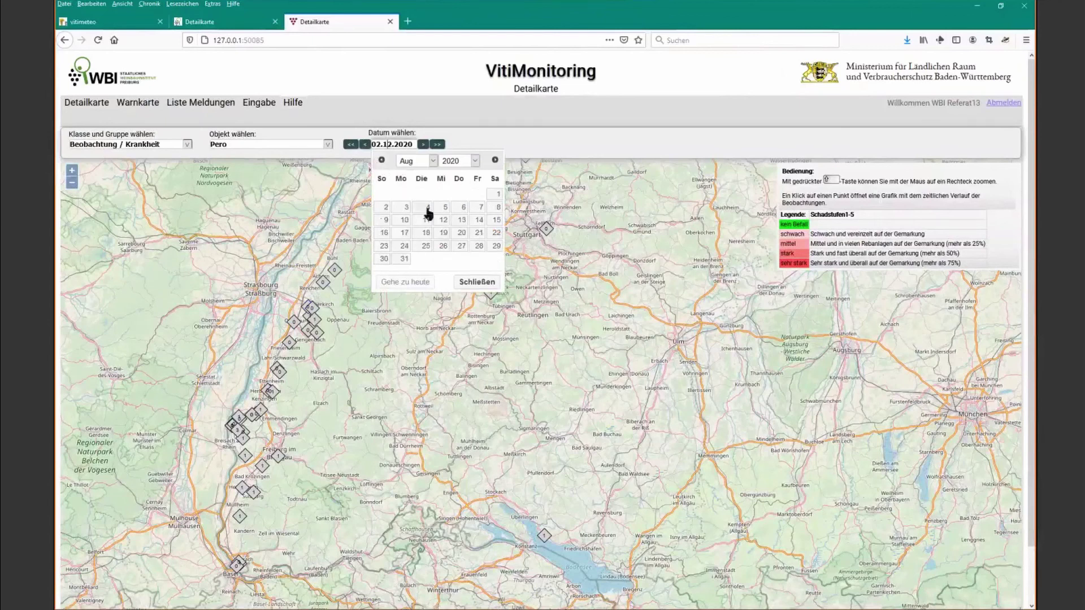
click(386, 209)
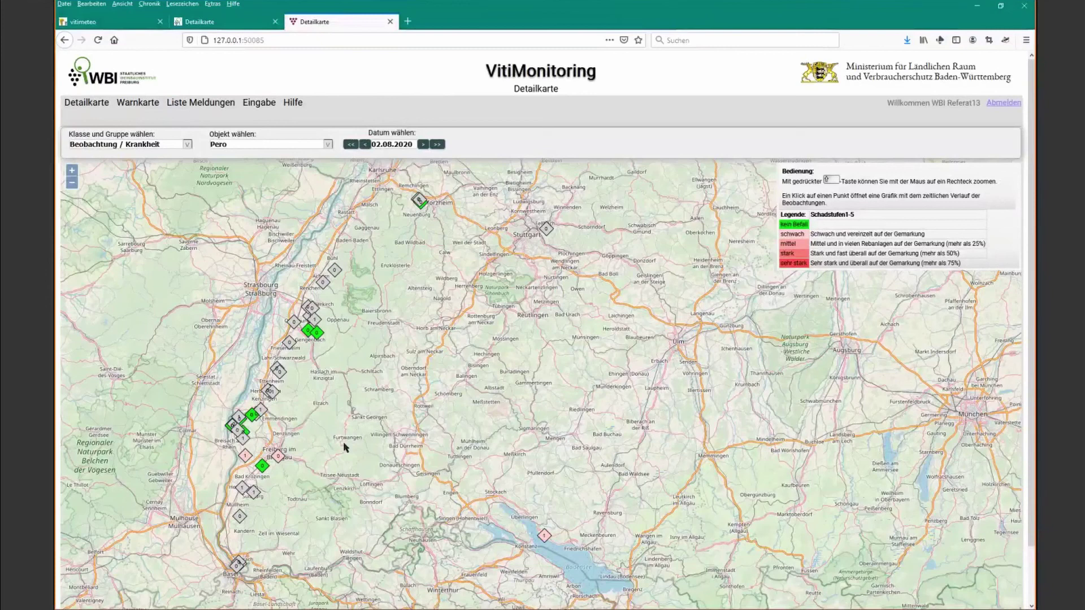
click(259, 103)
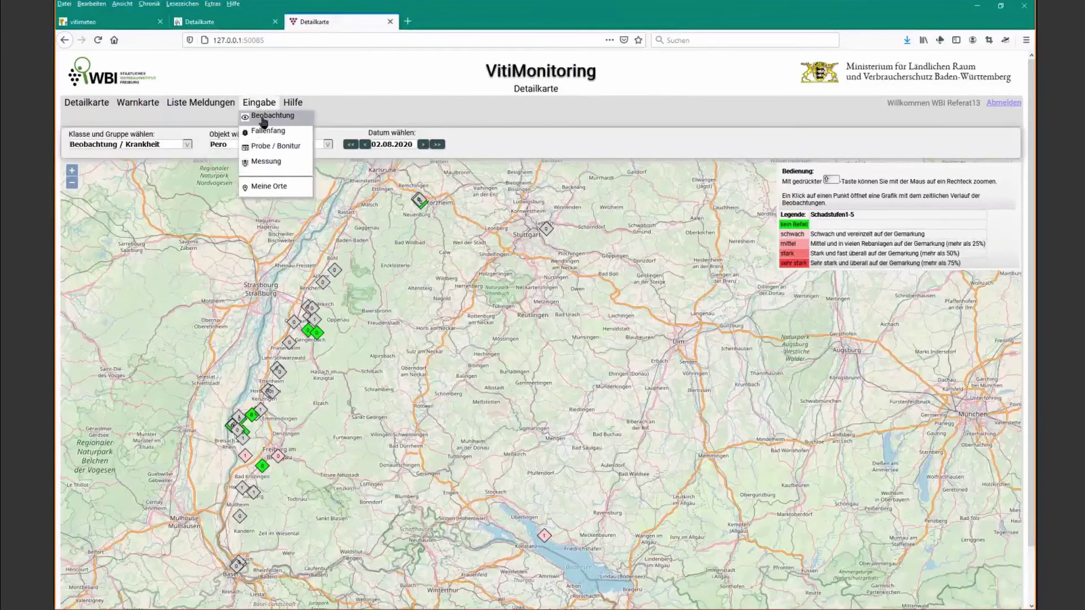
Step: Start a new Beobachtung entry for Gemarkung Freiburg on 02.08.2020 and show the Krankheit ratings
click(263, 117)
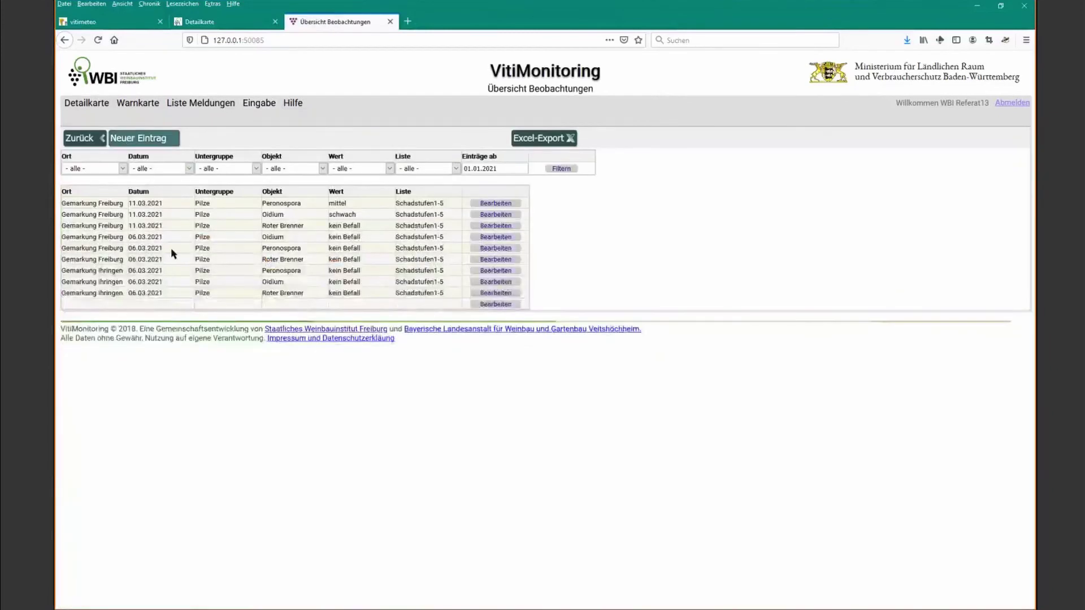
click(150, 142)
click(194, 192)
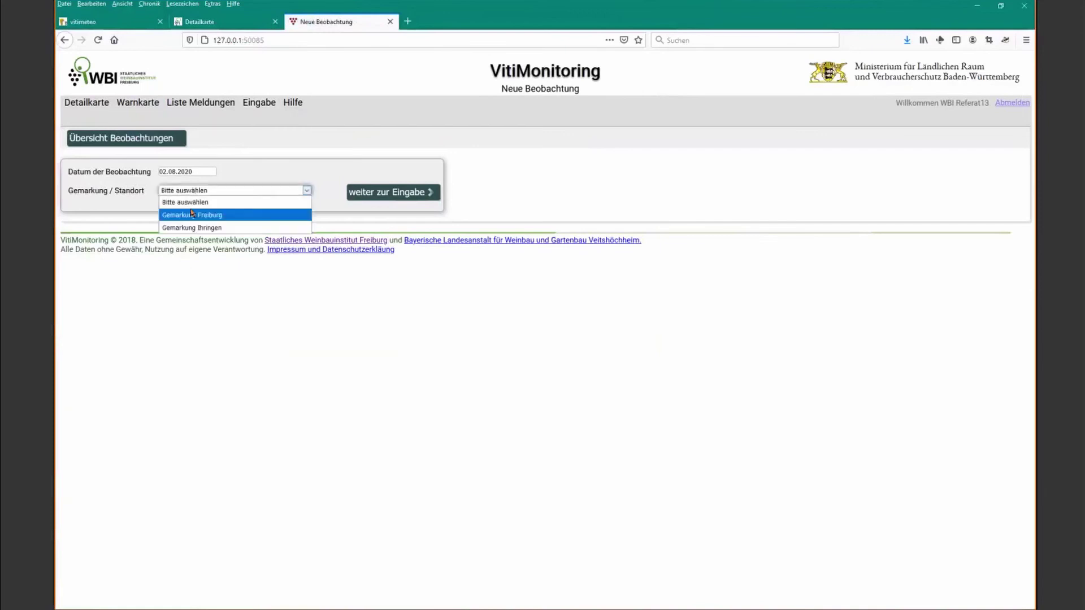
click(289, 329)
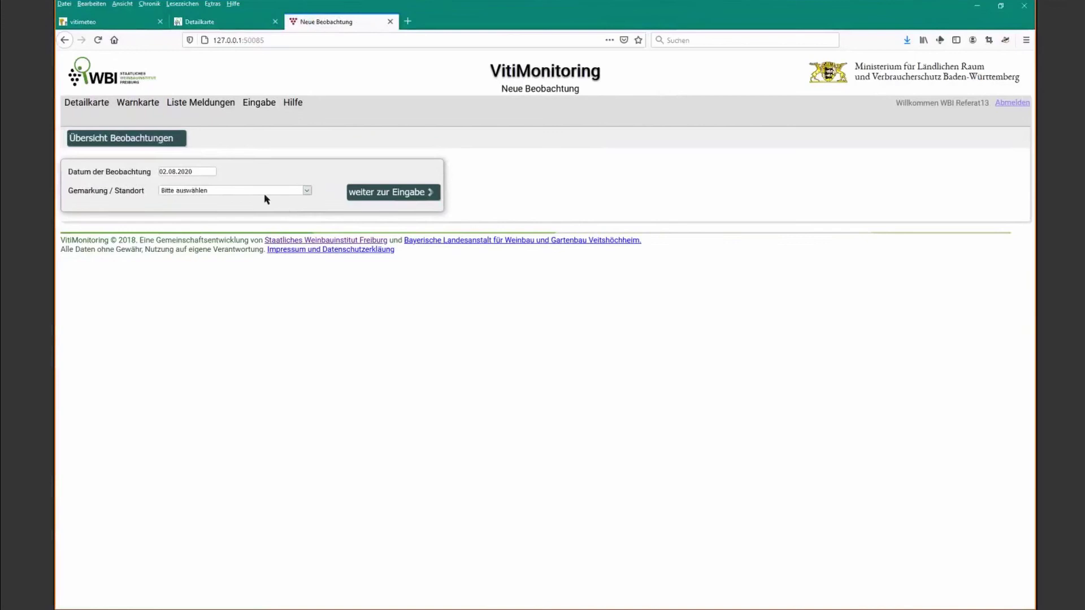
click(195, 192)
key(Return)
click(420, 194)
click(264, 166)
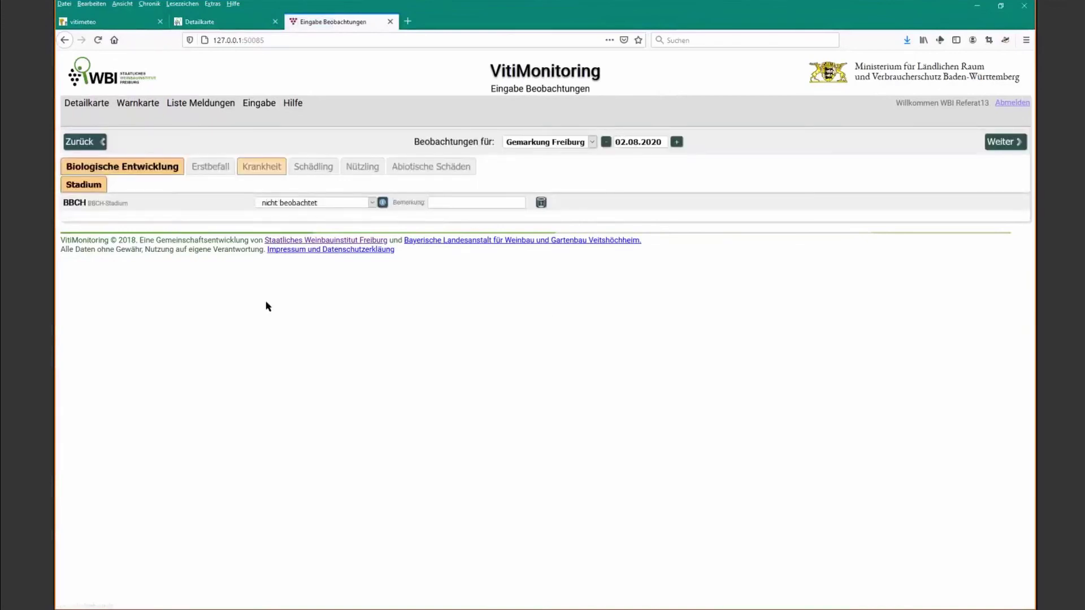